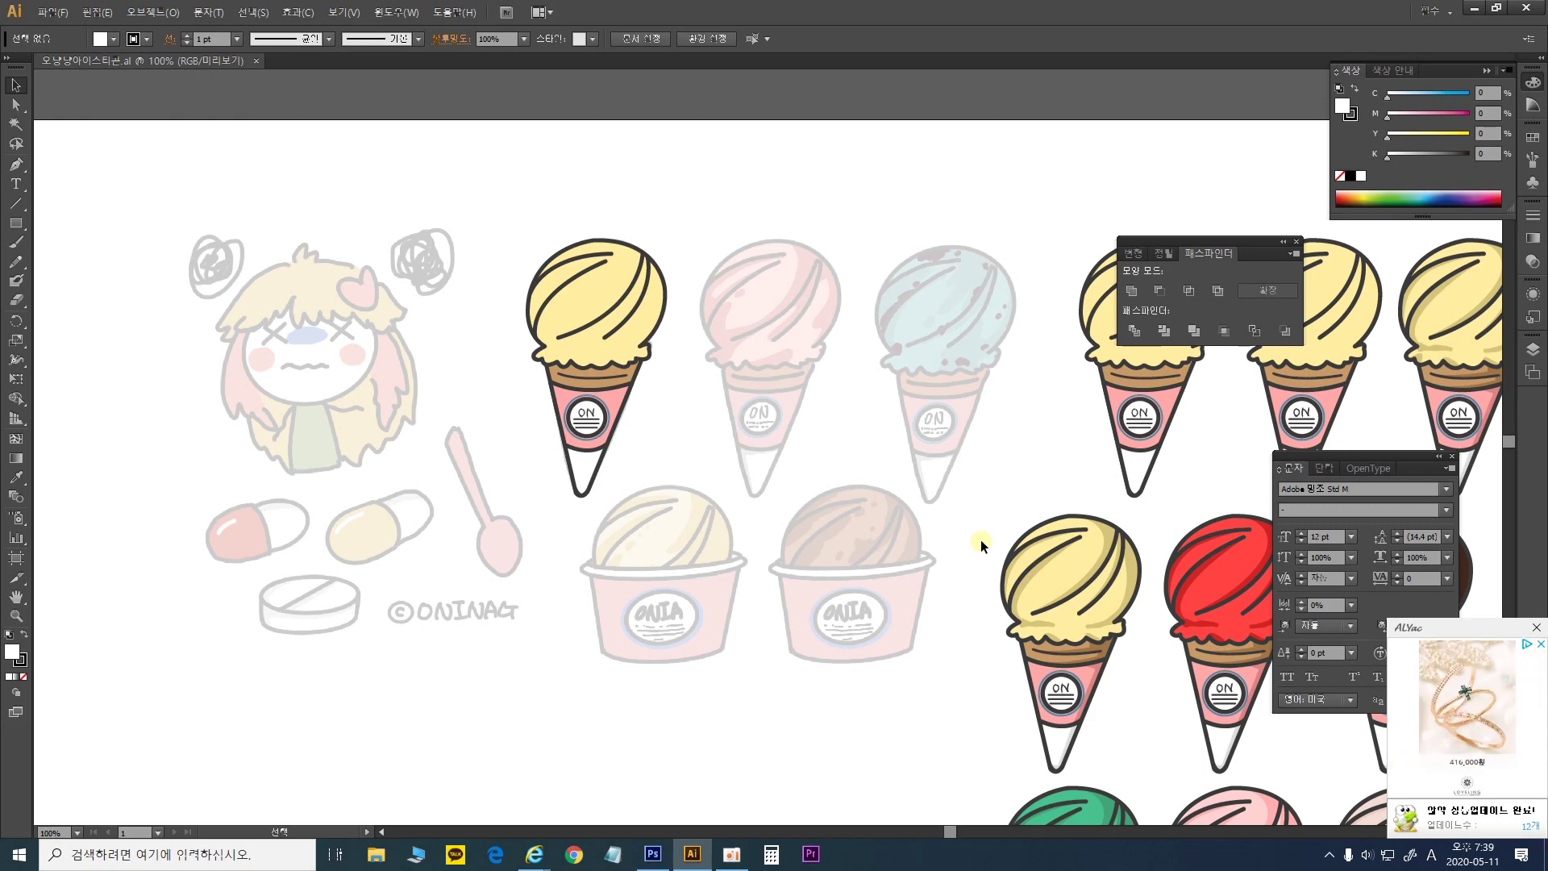
Look over the finished ice cream cones, the triple-scoop cone and the faded sketches of the two ice cream cups
{"action": "left_click_drag", "start_coordinate": [1043, 500], "coordinate": [801, 356]}
{"action": "left_click_drag", "start_coordinate": [1059, 543], "coordinate": [926, 410]}
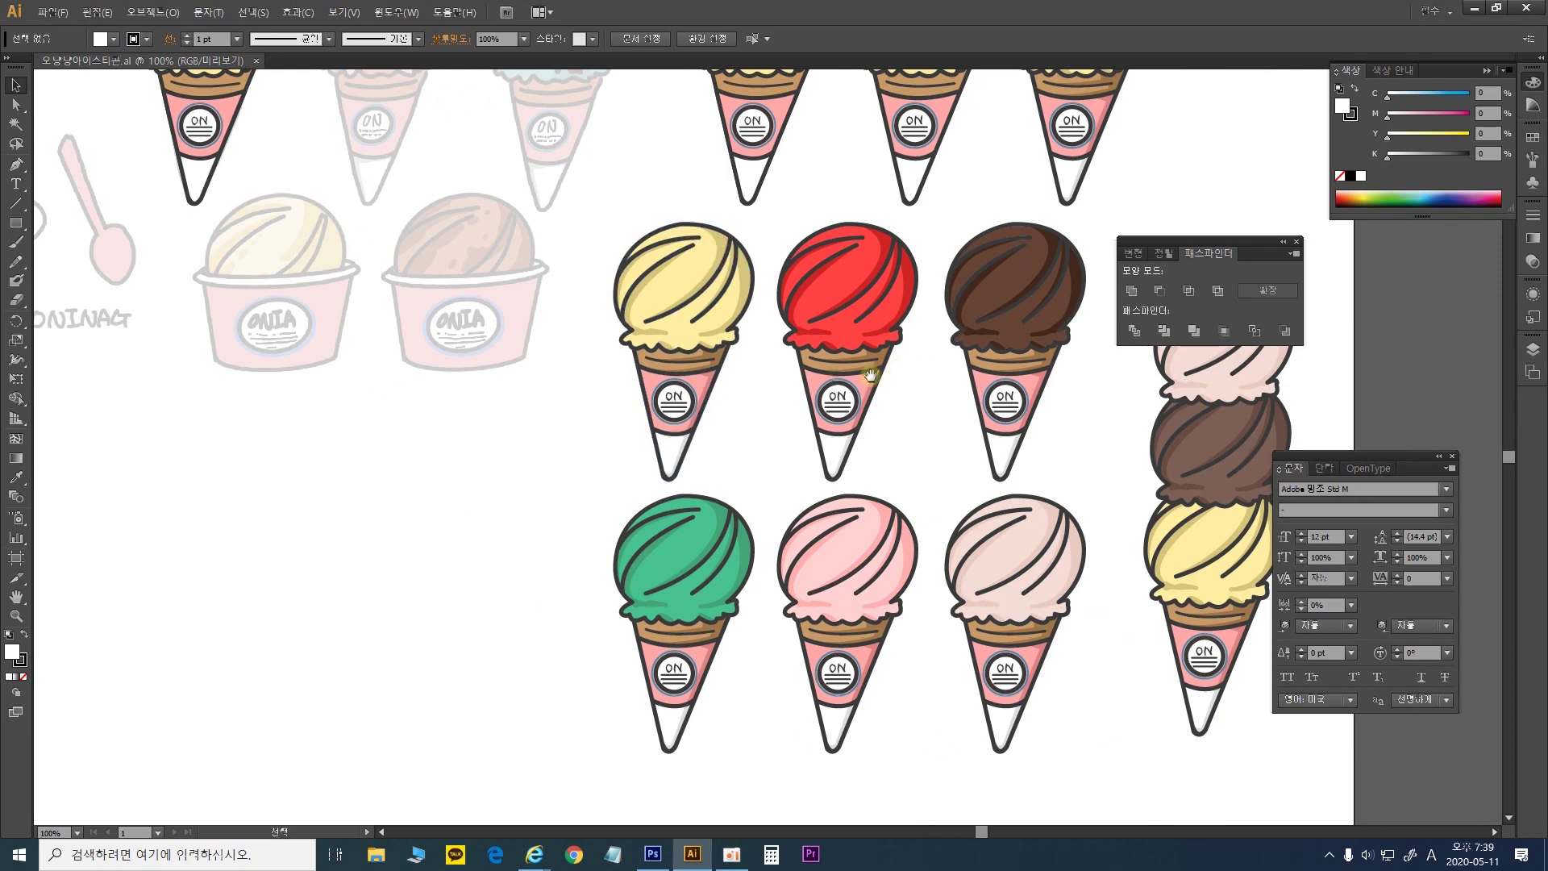
{"action": "left_click_drag", "start_coordinate": [730, 343], "coordinate": [713, 403]}
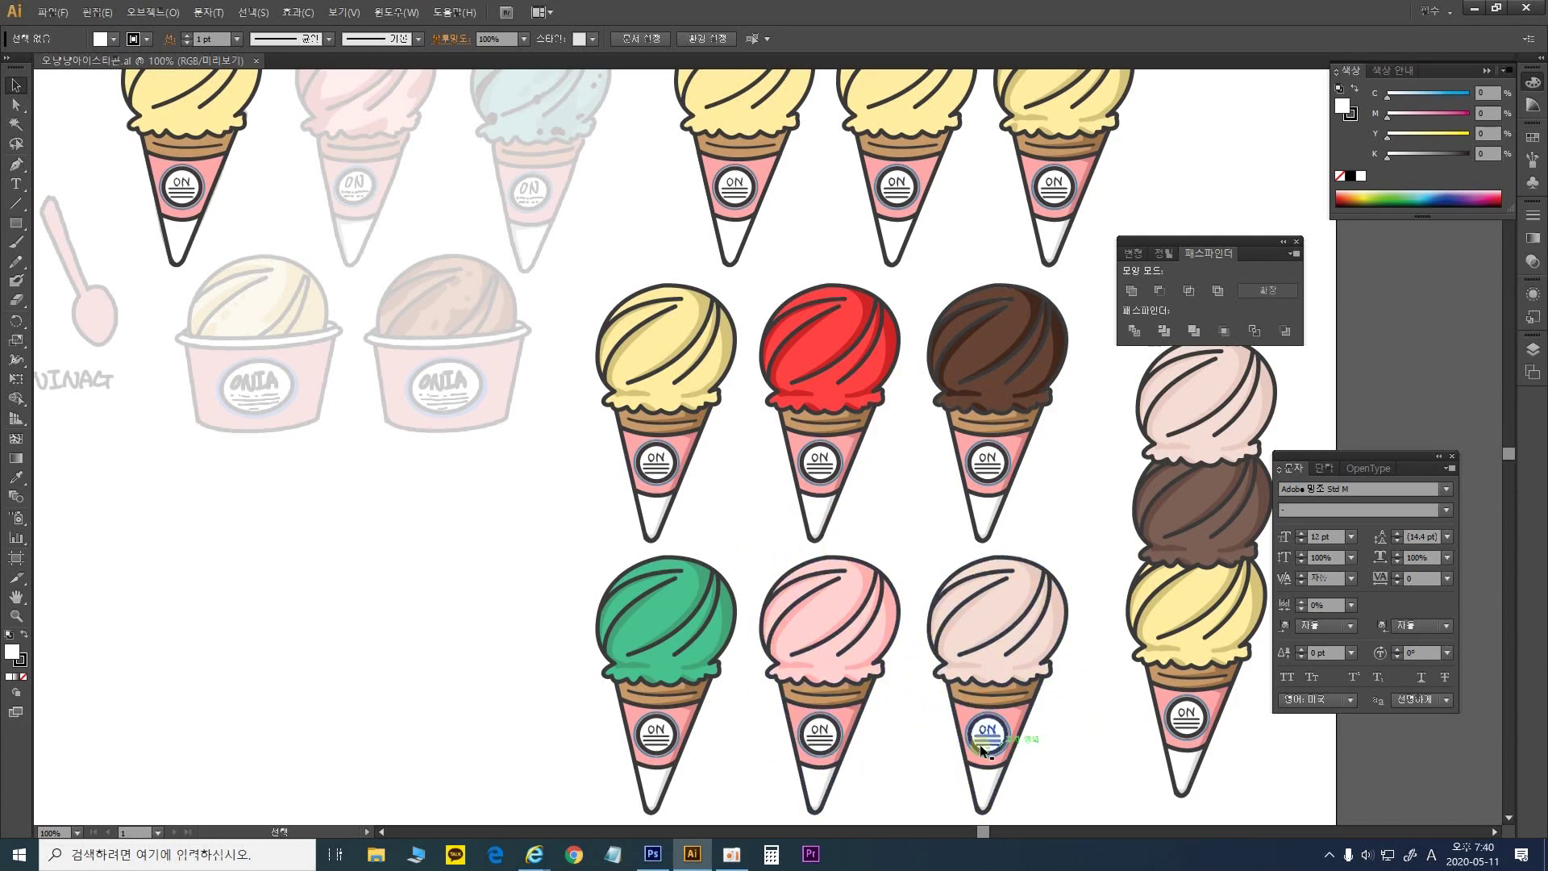
{"action": "left_click_drag", "start_coordinate": [585, 473], "coordinate": [864, 578]}
{"action": "left_click_drag", "start_coordinate": [1135, 657], "coordinate": [924, 543]}
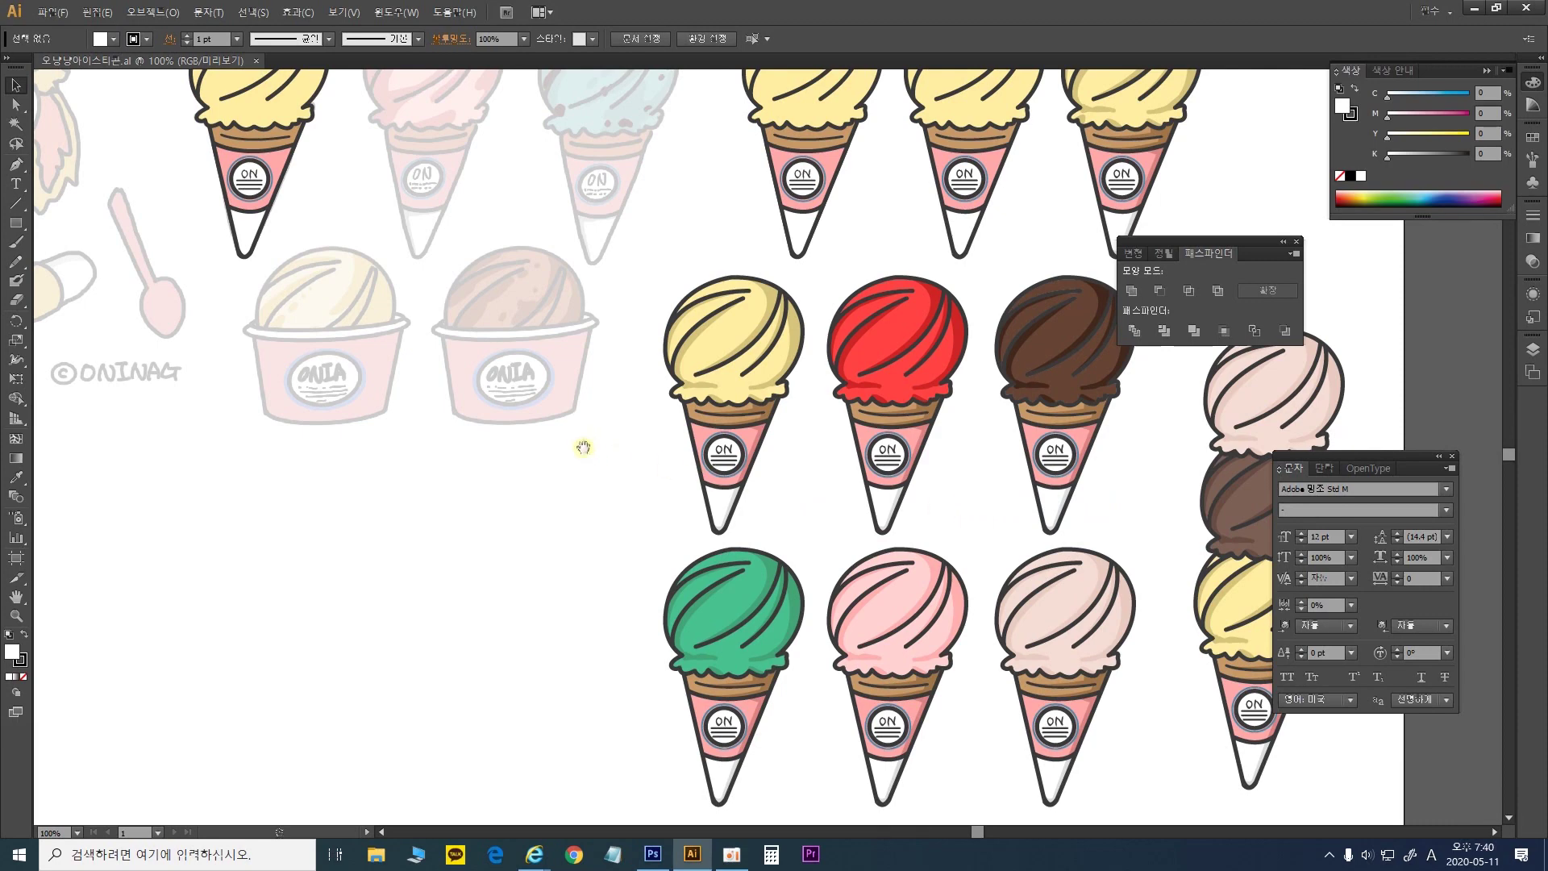
{"action": "left_click_drag", "start_coordinate": [581, 443], "coordinate": [936, 522]}
{"action": "key", "text": "a"}
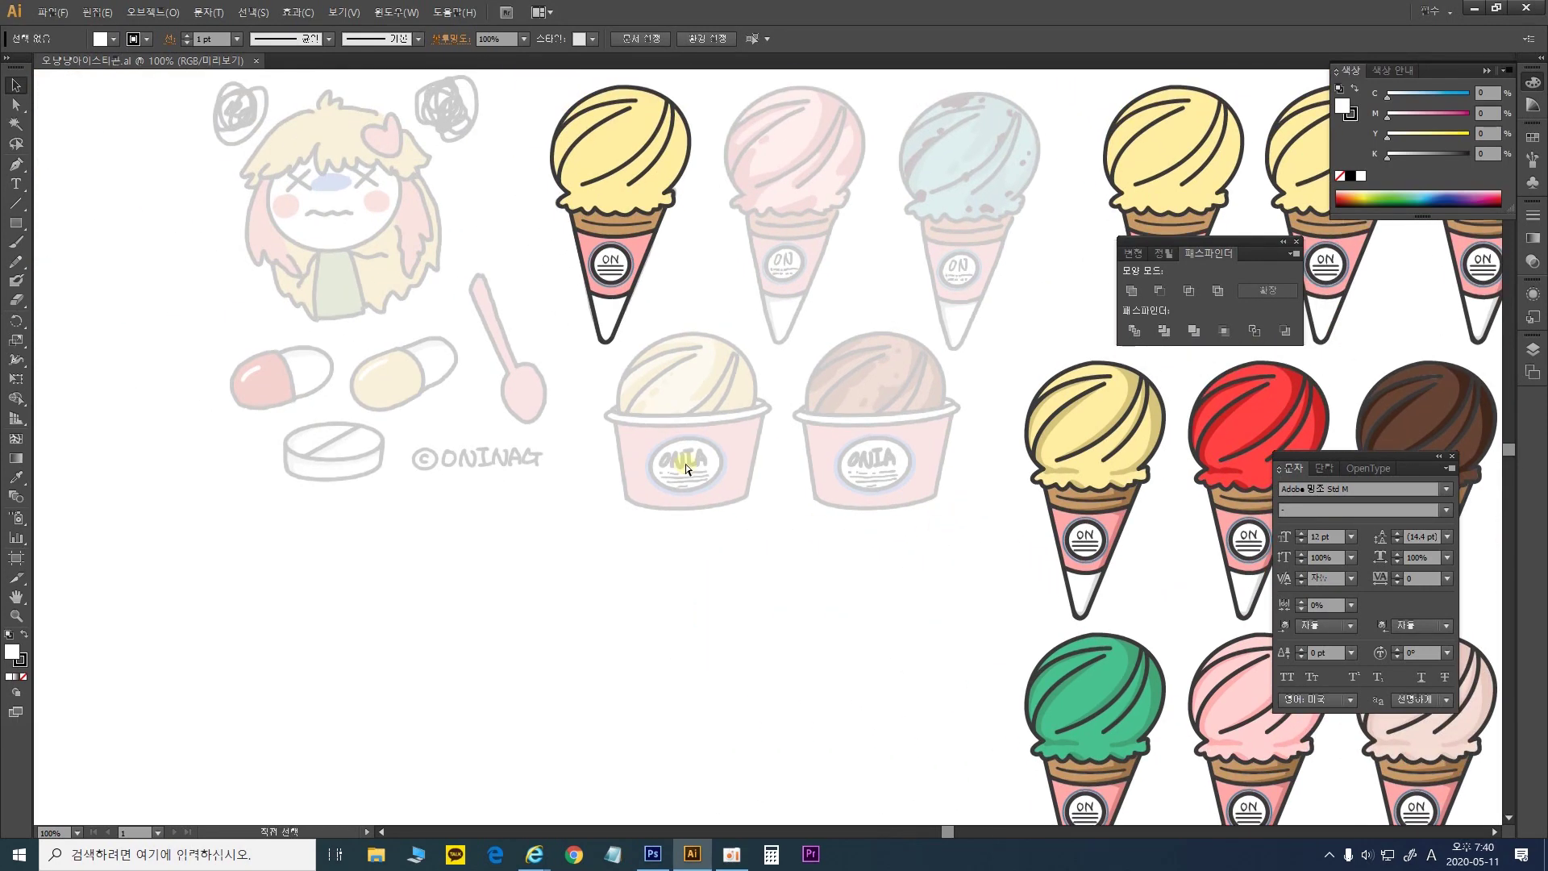
{"action": "key", "text": "ctrl+plus"}
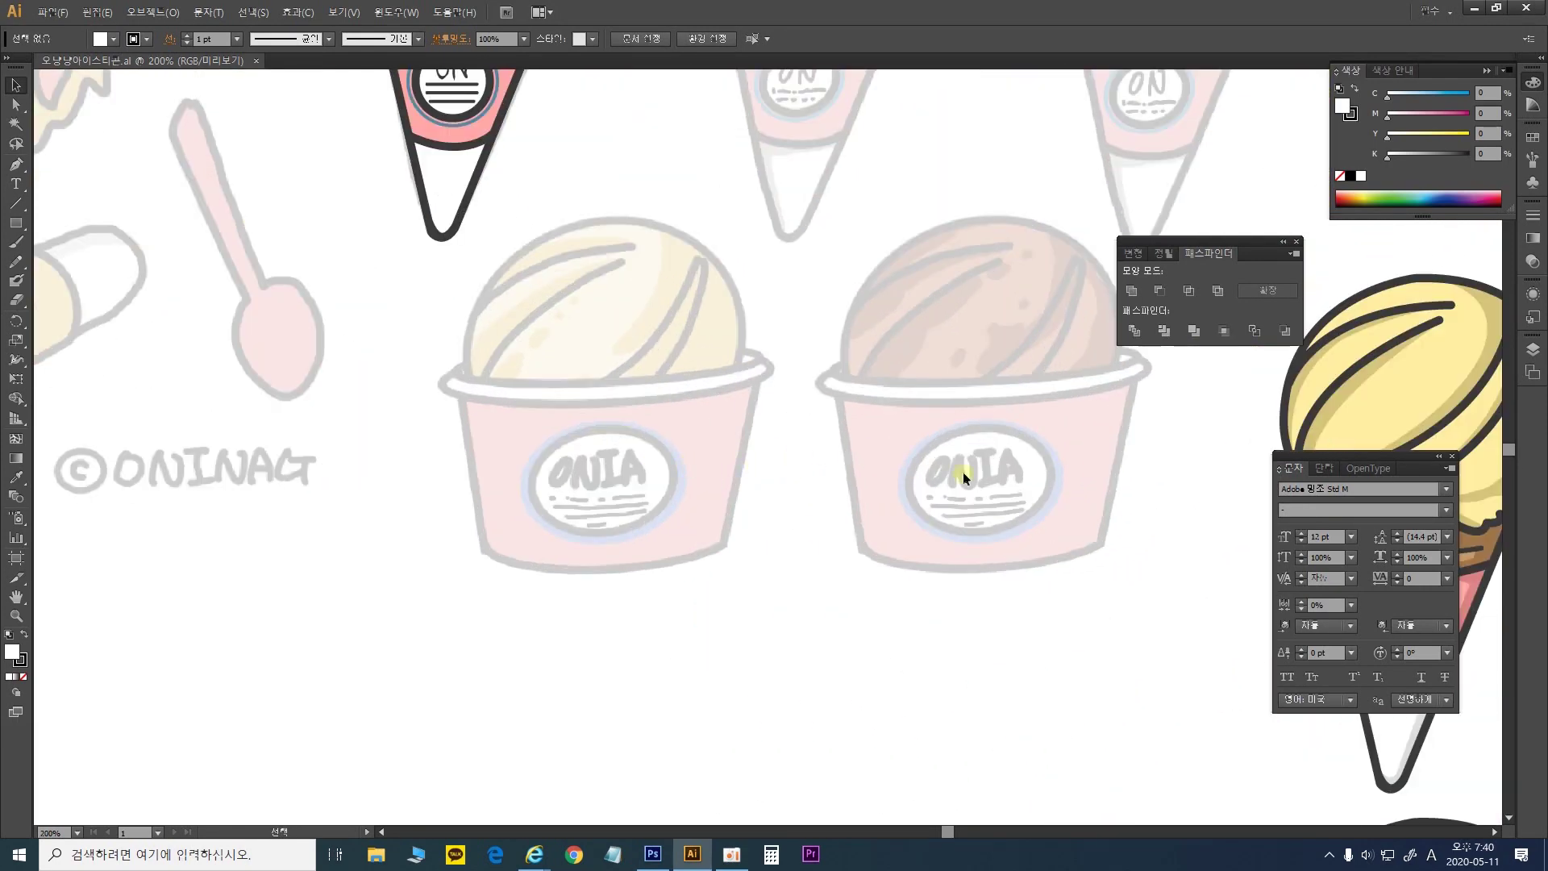
{"action": "left_click_drag", "start_coordinate": [919, 449], "coordinate": [890, 514]}
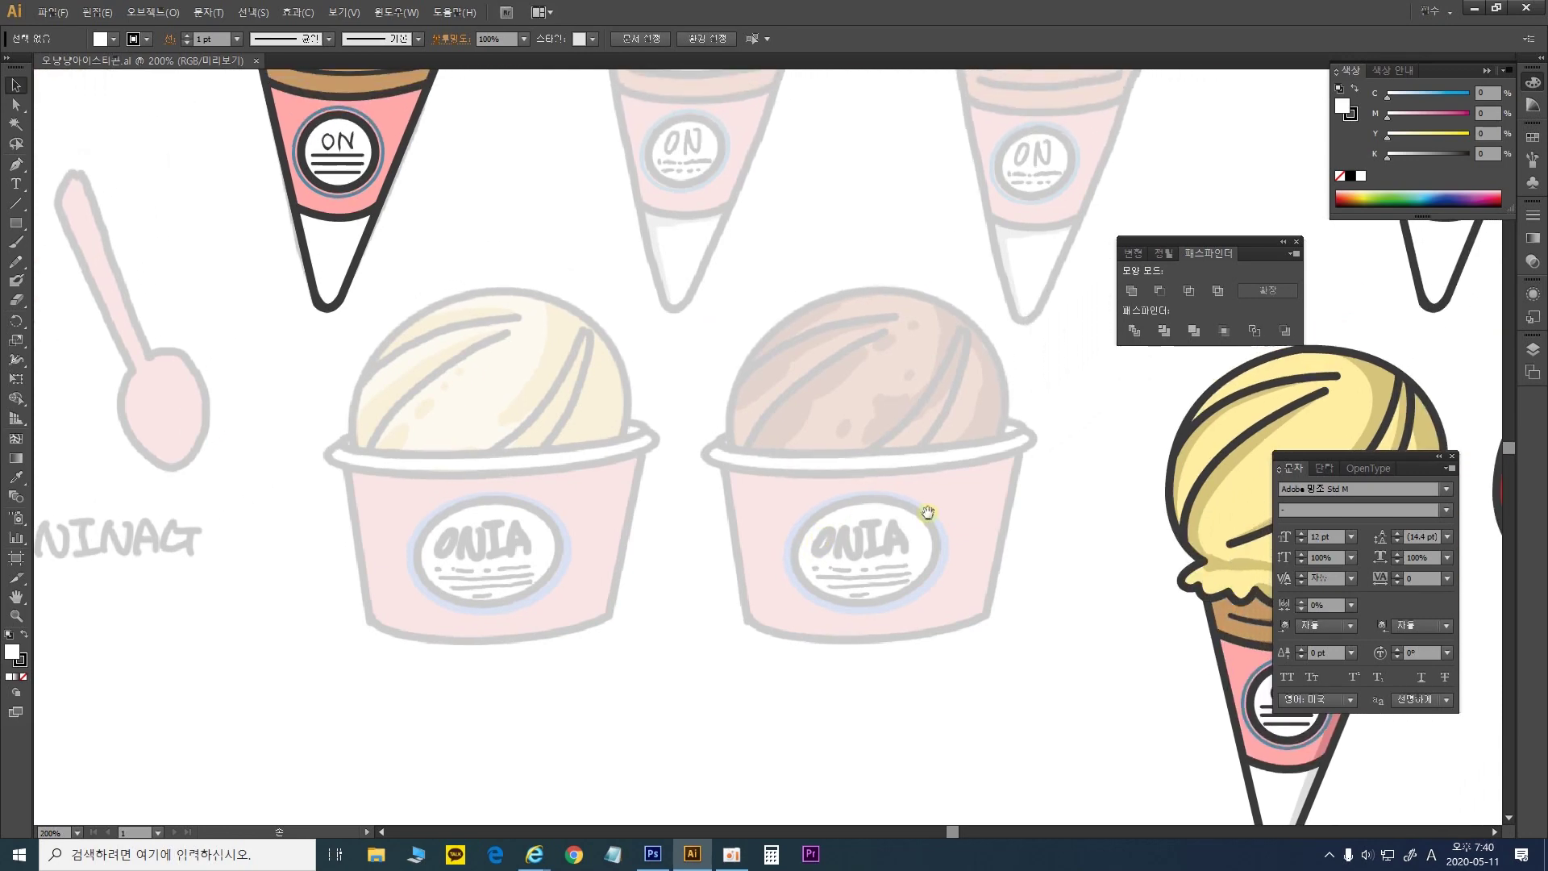
{"action": "key", "text": "ctrl+minus"}
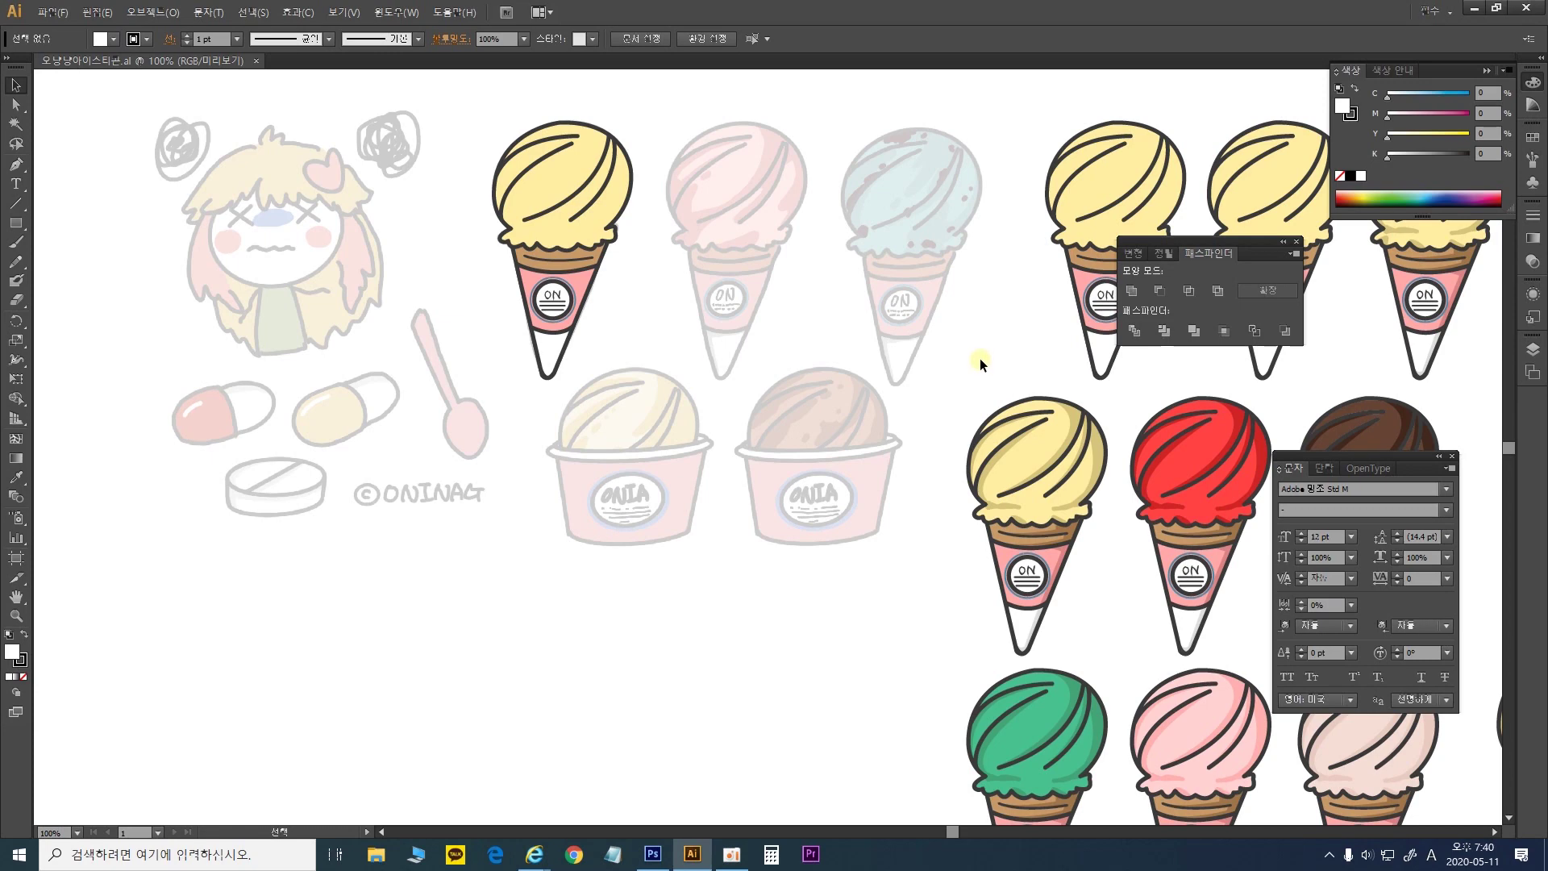
{"action": "key", "text": "ctrl+plus"}
{"action": "scroll", "coordinate": [946, 351], "scroll_direction": "up", "scroll_amount": 3}
{"action": "scroll", "coordinate": [863, 390], "scroll_direction": "left", "scroll_amount": 1}
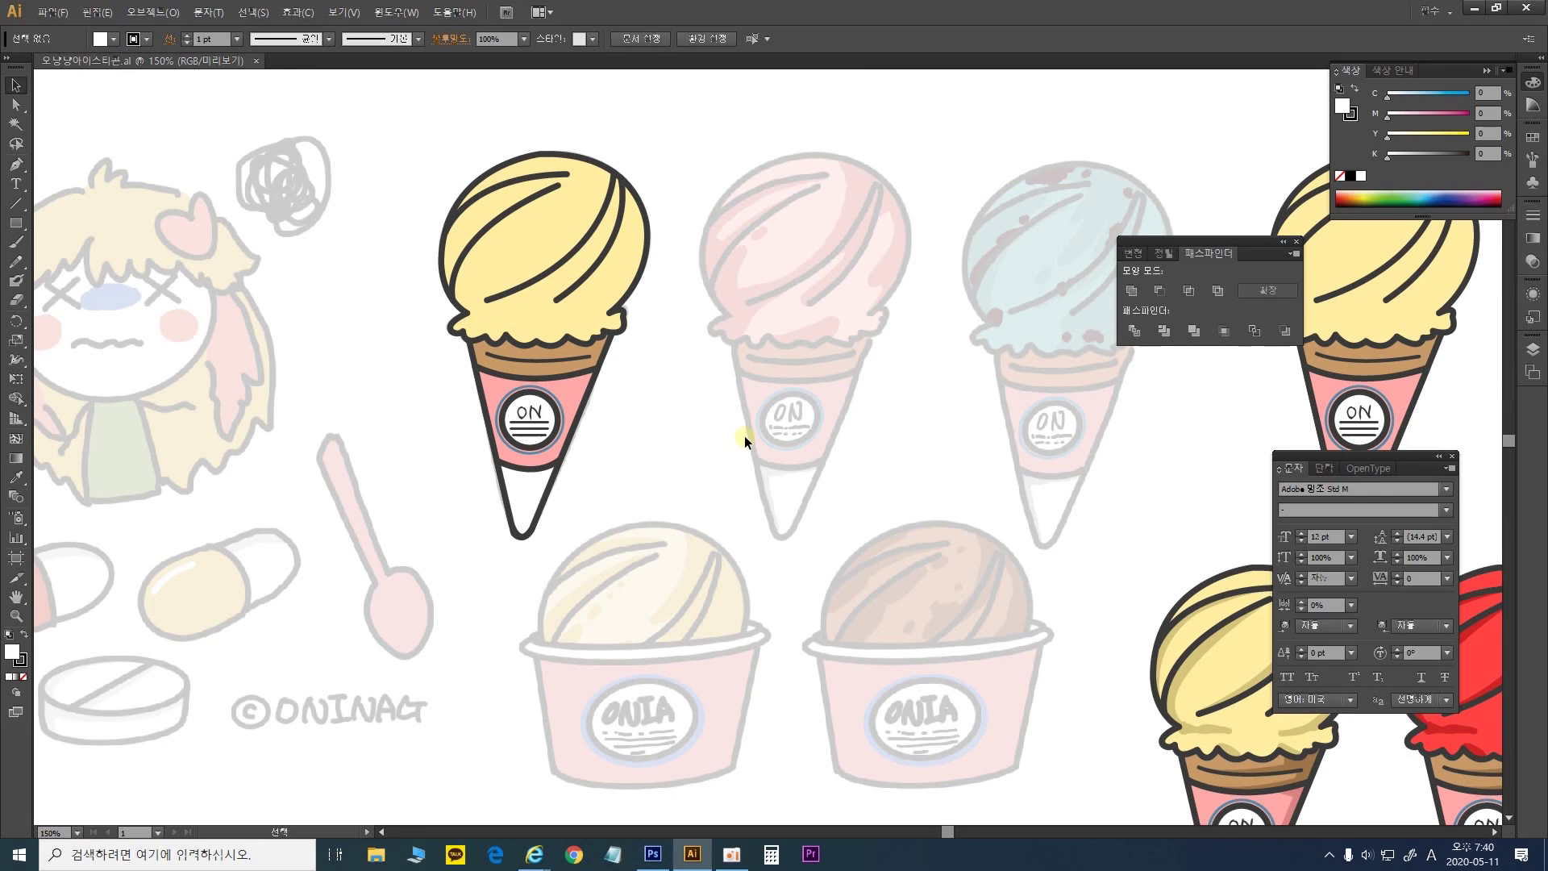
Place the pale pink scoop from the triple-scoop cone over the sketched scoop of the vanilla cup
{"action": "left_click_drag", "start_coordinate": [787, 477], "coordinate": [753, 443]}
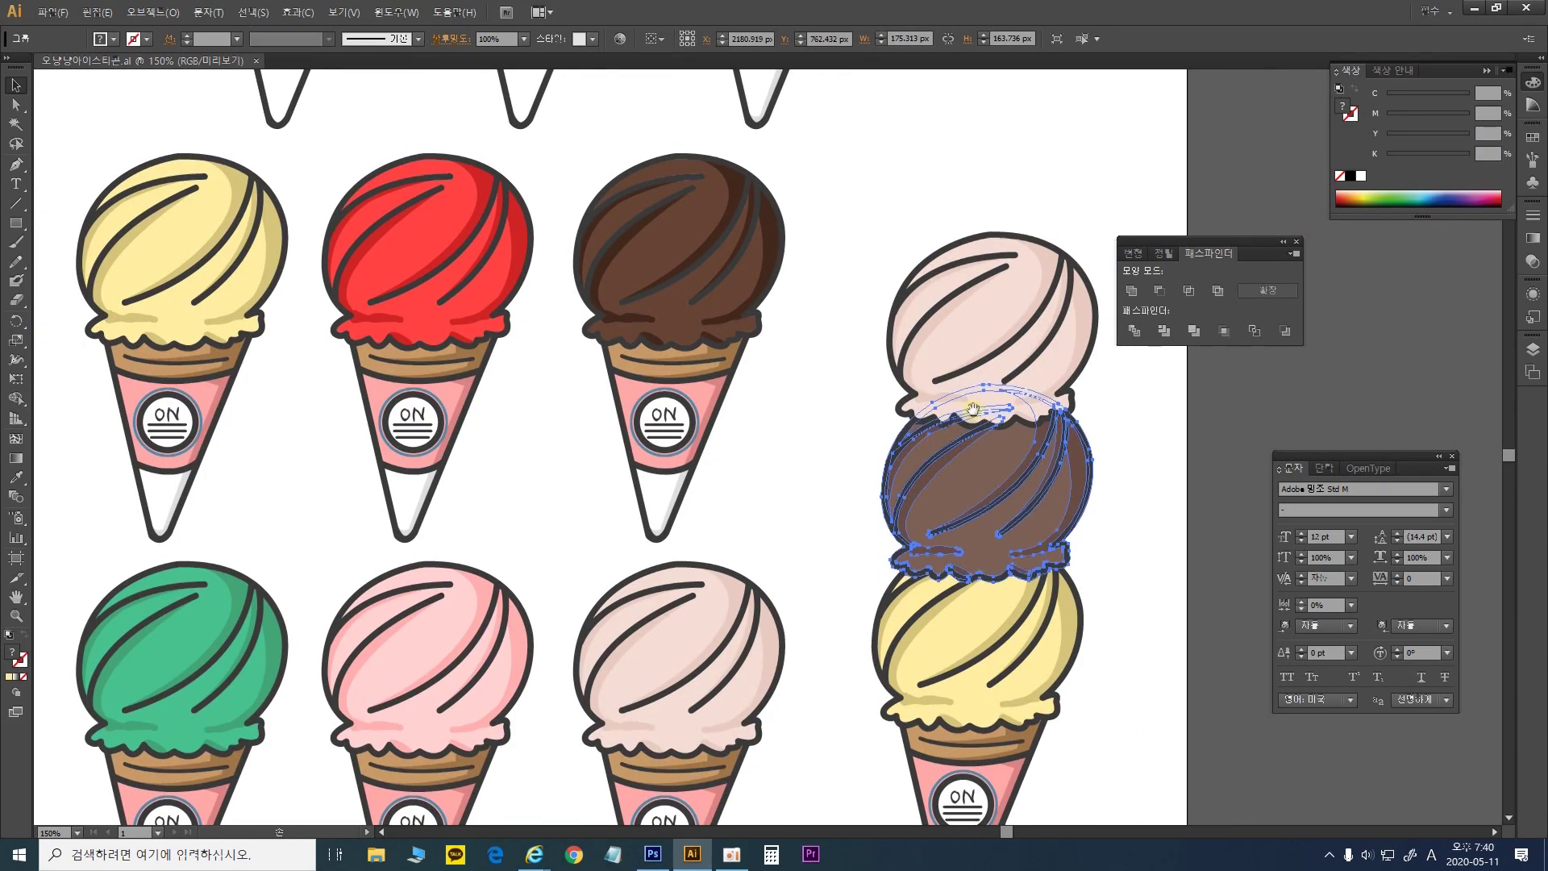
{"action": "left_click_drag", "start_coordinate": [1125, 385], "coordinate": [976, 199]}
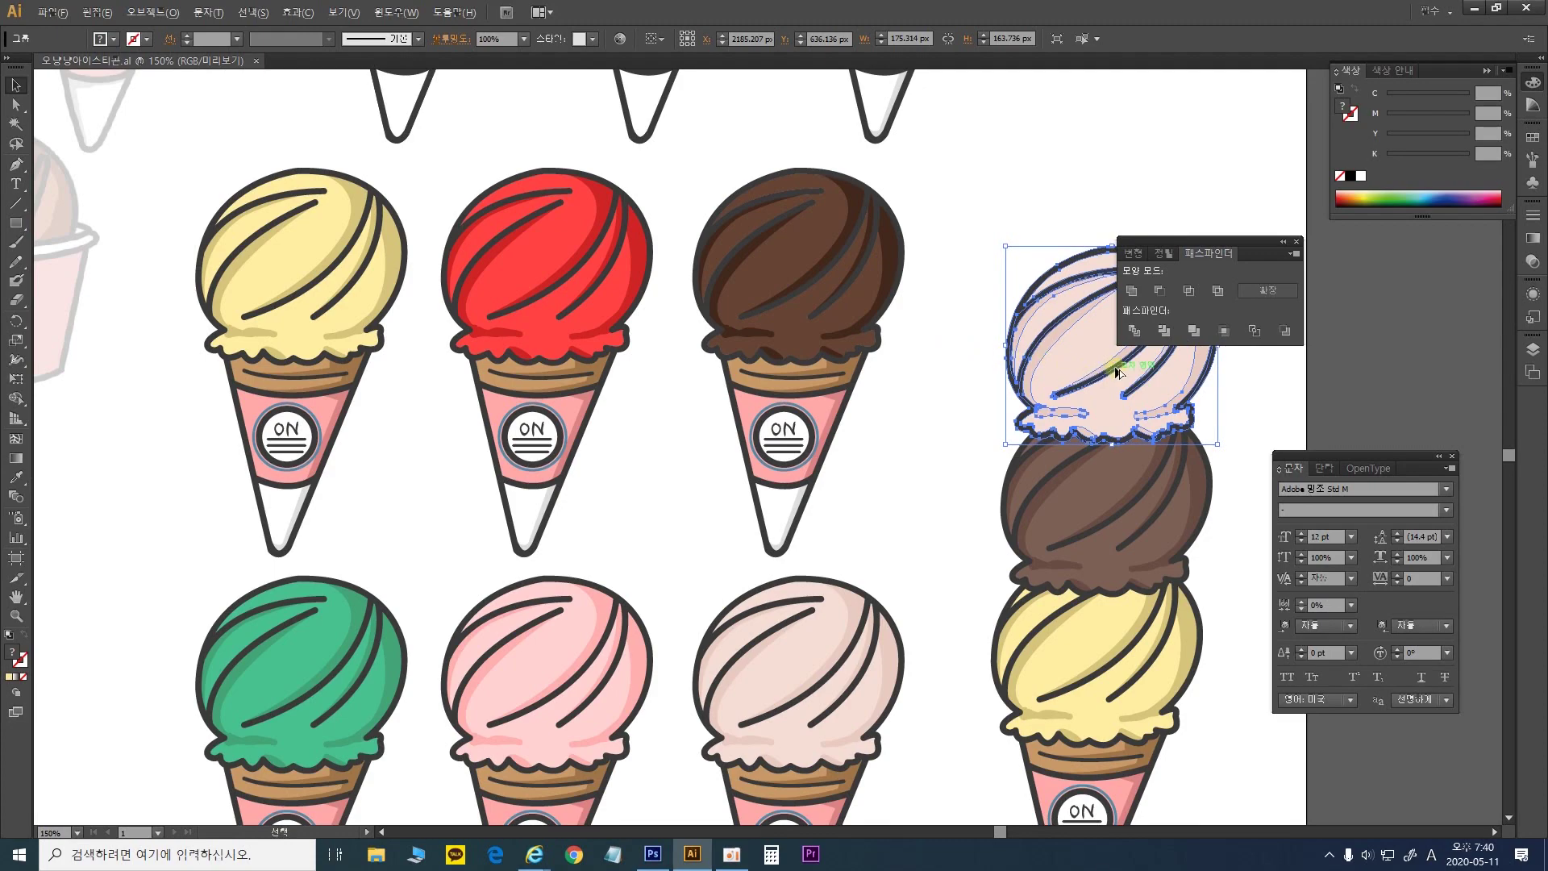
{"action": "left_click_drag", "start_coordinate": [996, 414], "coordinate": [670, 352]}
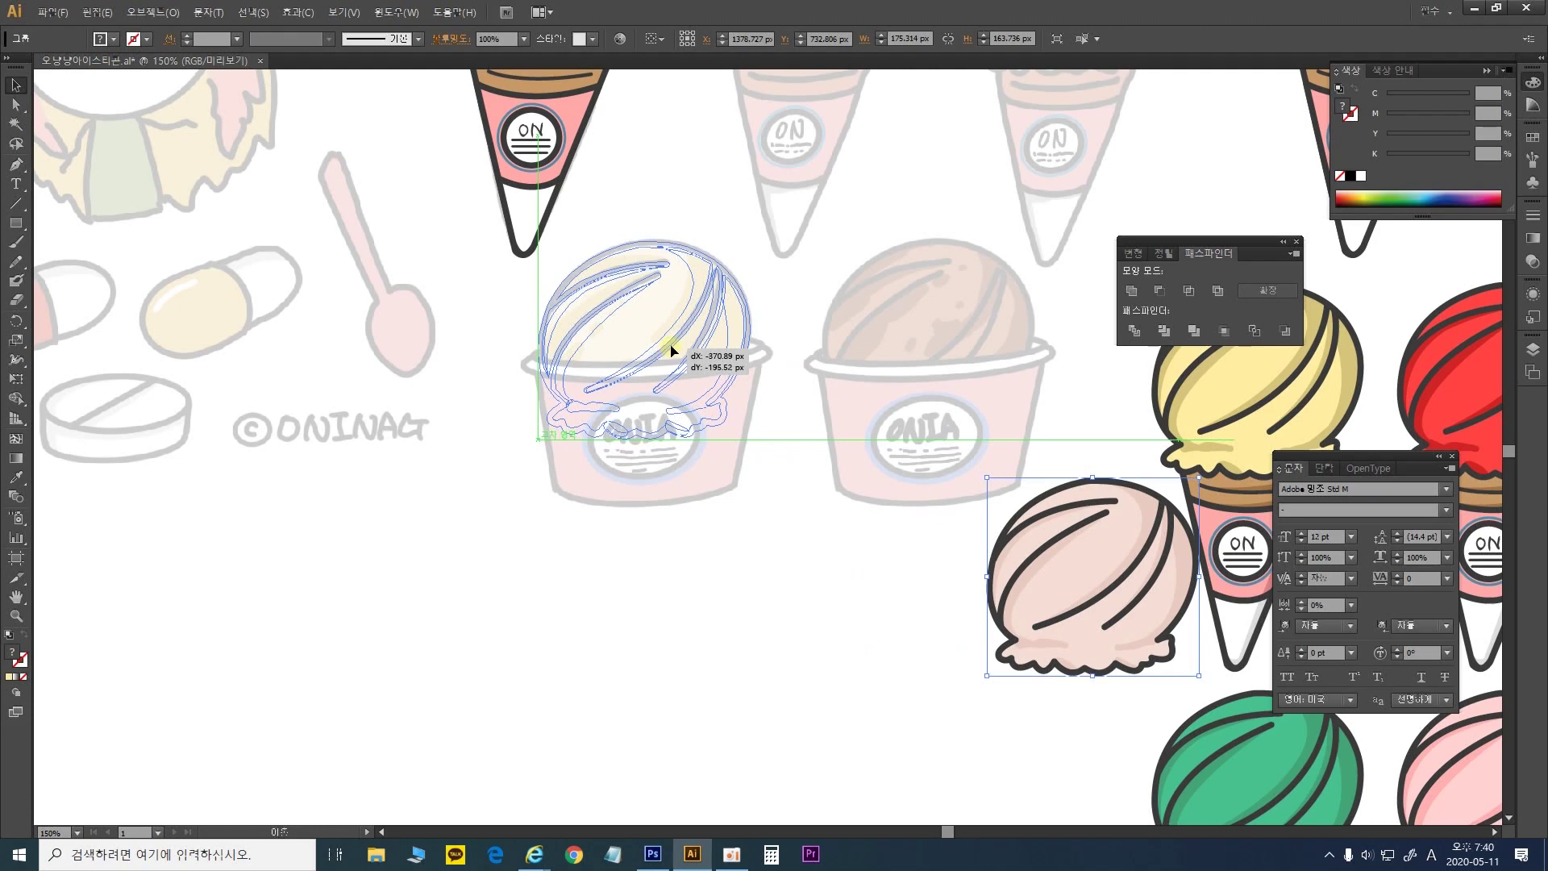
{"action": "left_click_drag", "start_coordinate": [671, 350], "coordinate": [671, 350]}
{"action": "left_click", "coordinate": [649, 514]}
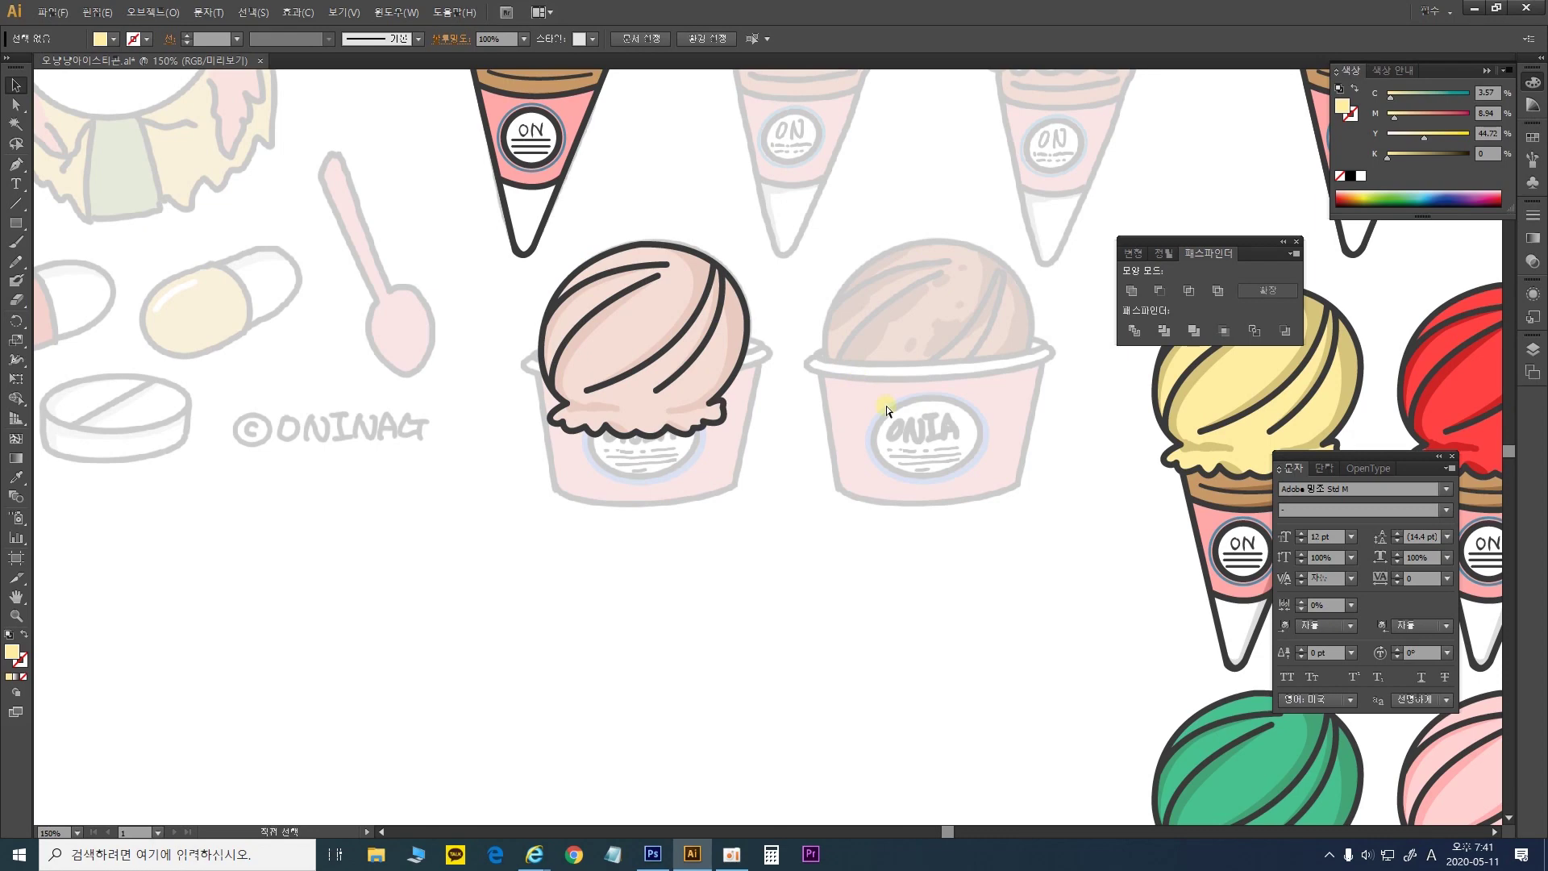
{"action": "key", "text": "ctrl+plus"}
{"action": "key", "text": "ctrl+plus"}
{"action": "left_click_drag", "start_coordinate": [886, 405], "coordinate": [775, 540]}
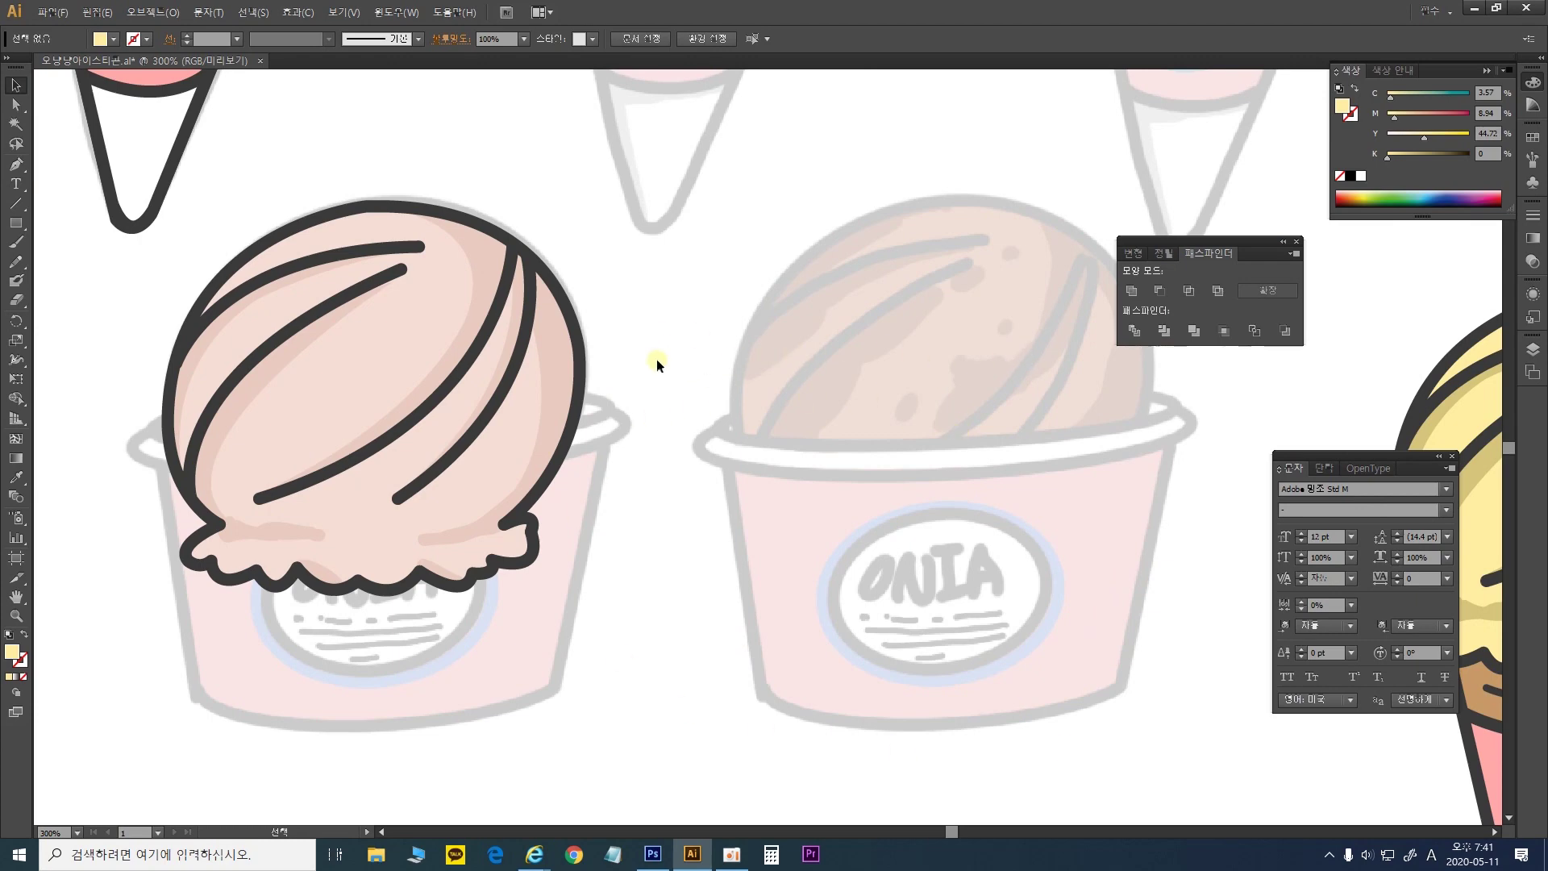
{"action": "left_click_drag", "start_coordinate": [743, 349], "coordinate": [491, 305]}
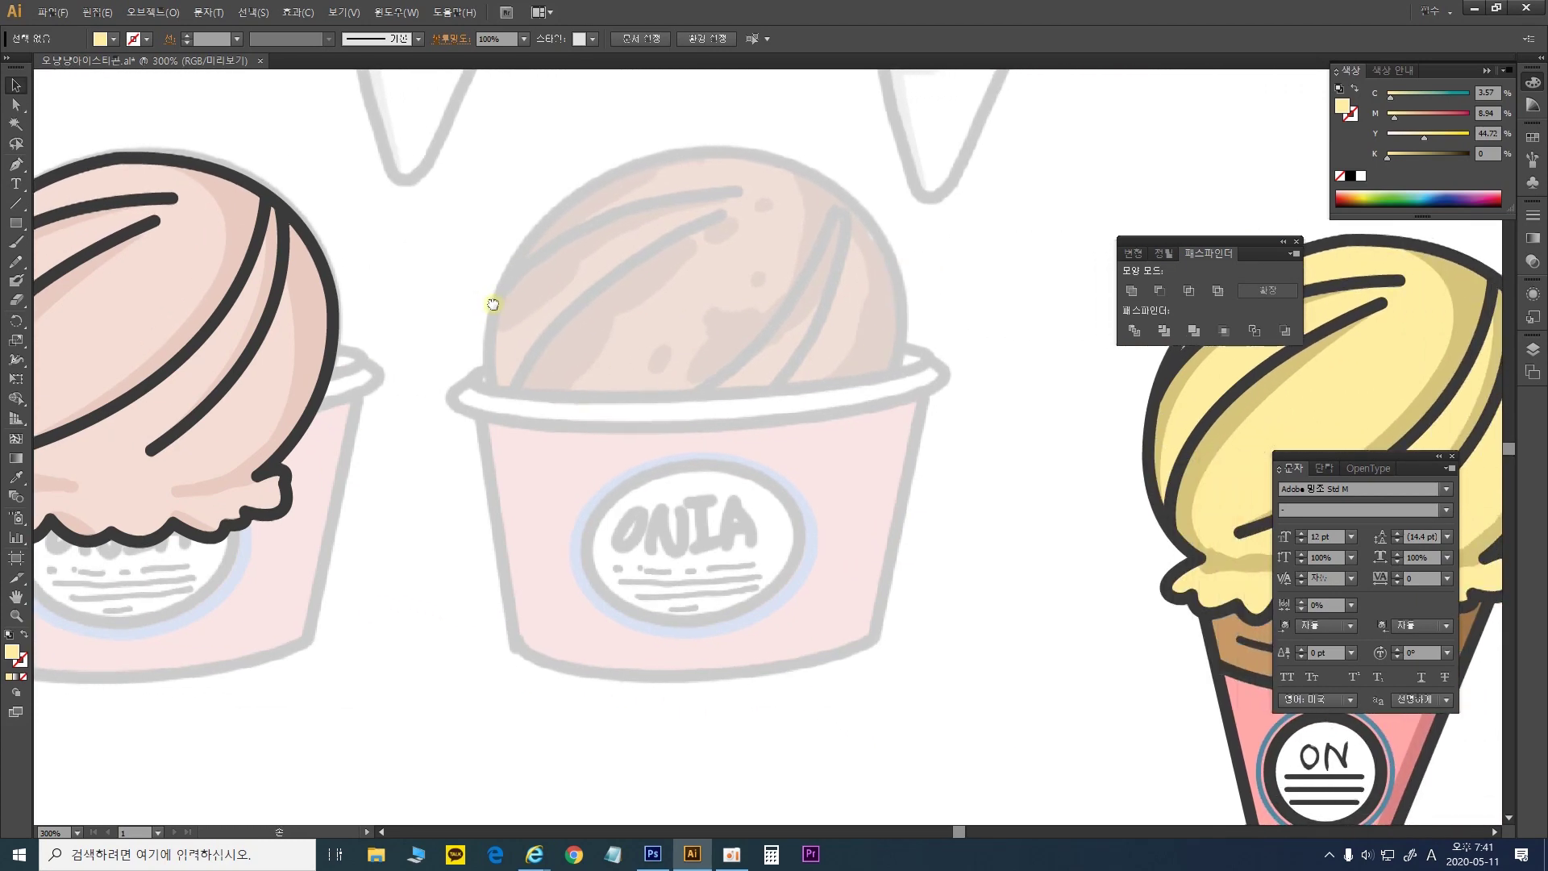
{"action": "left_click", "coordinate": [16, 167]}
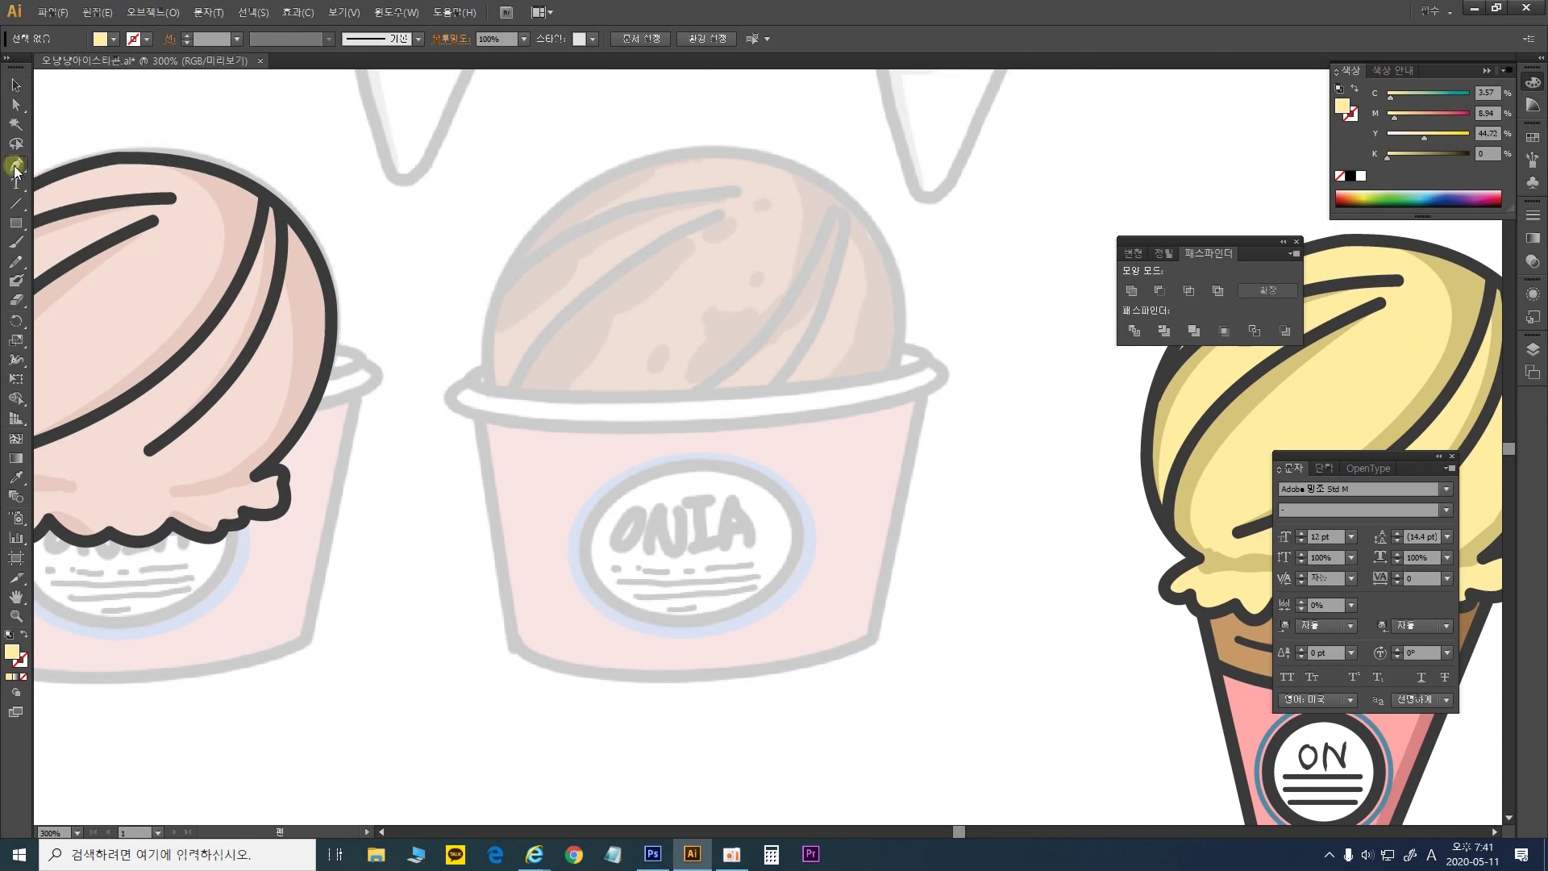
{"action": "left_click", "coordinate": [482, 370]}
{"action": "left_click_drag", "start_coordinate": [684, 395], "coordinate": [933, 387]}
{"action": "key", "text": "ctrl+z"}
{"action": "key", "text": "ctrl+z"}
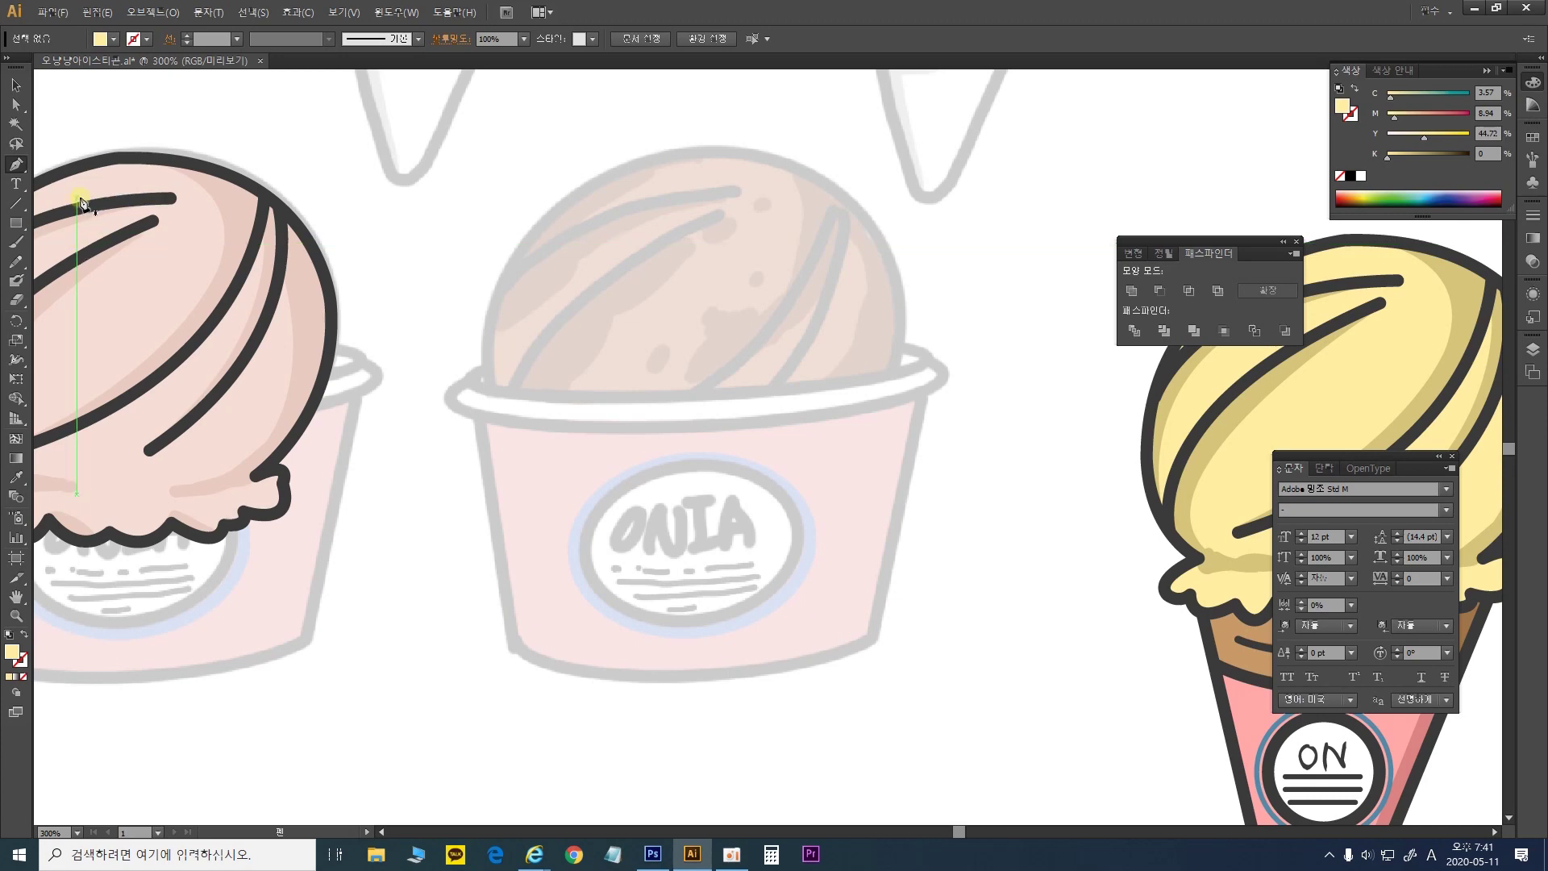
Draw a flat ellipse about 197 px wide and 31 px high over the rim of the chocolate cup sketch
{"action": "left_click", "coordinate": [27, 224]}
{"action": "left_click_drag", "start_coordinate": [27, 226], "coordinate": [72, 260]}
{"action": "left_click_drag", "start_coordinate": [465, 341], "coordinate": [931, 407]}
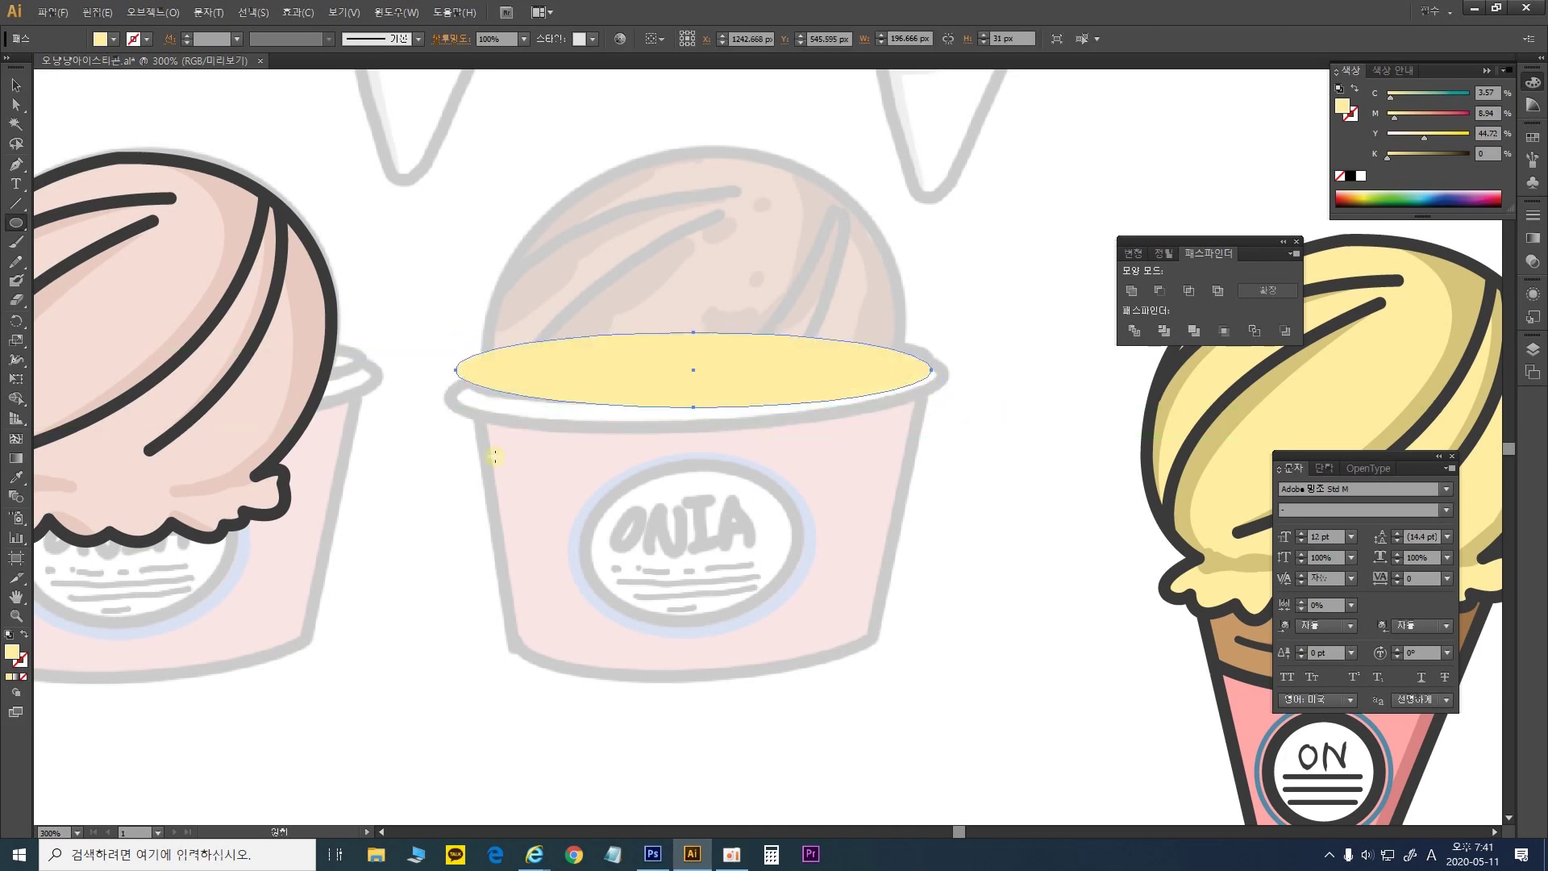
Copy the pink fill and dark outline of the finished vanilla cone's wrapper onto the rim ellipse with the Eyedropper
{"action": "left_click", "coordinate": [25, 480]}
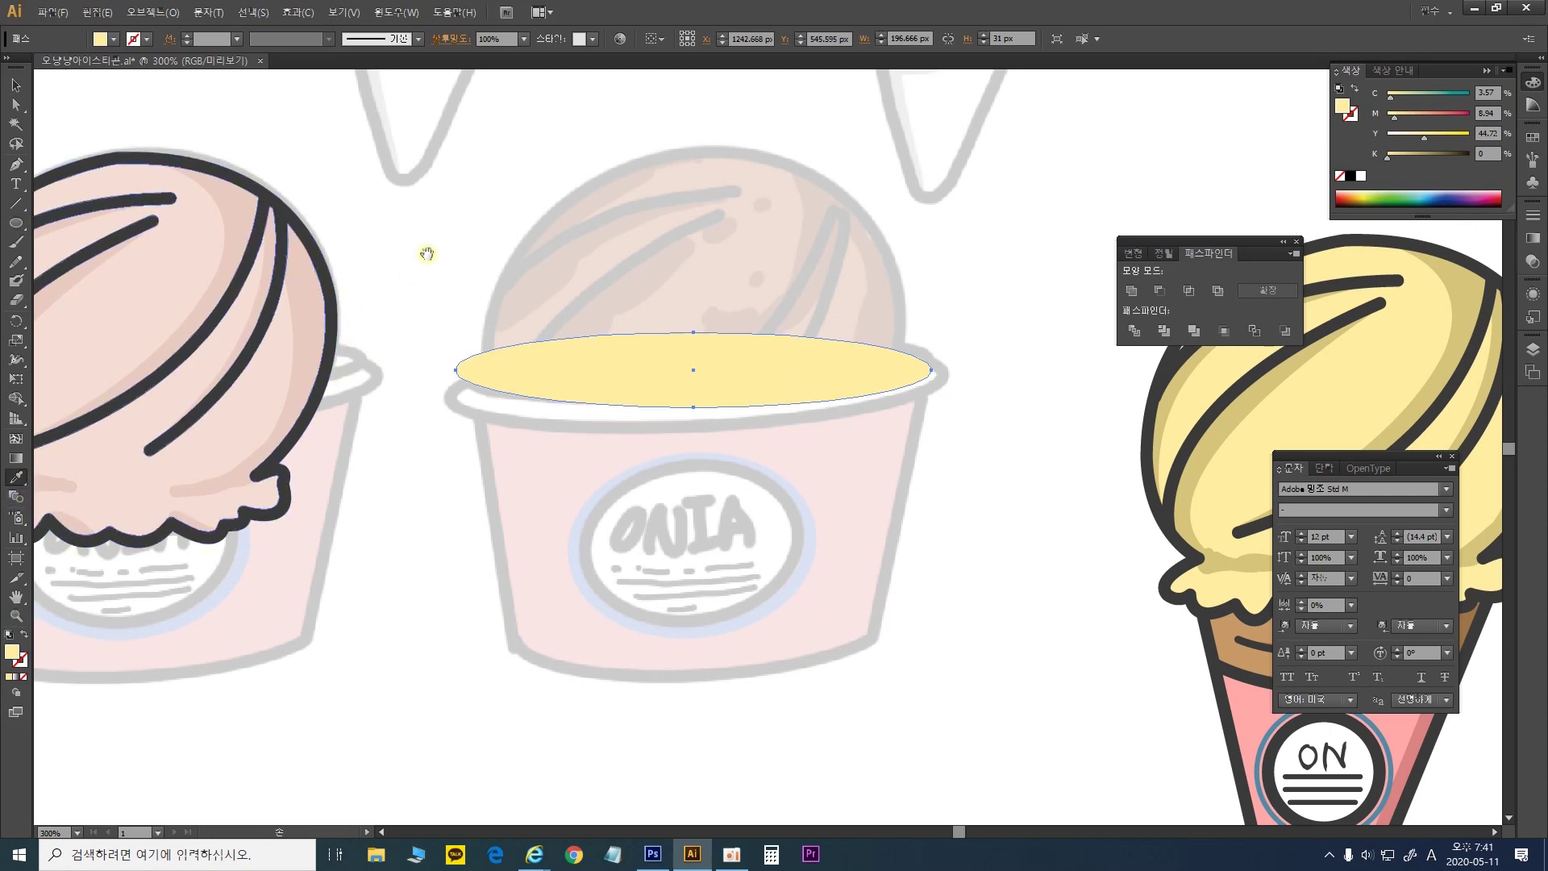
{"action": "left_click_drag", "start_coordinate": [425, 250], "coordinate": [643, 591]}
{"action": "left_click", "coordinate": [241, 187]}
{"action": "left_click_drag", "start_coordinate": [421, 300], "coordinate": [603, 379]}
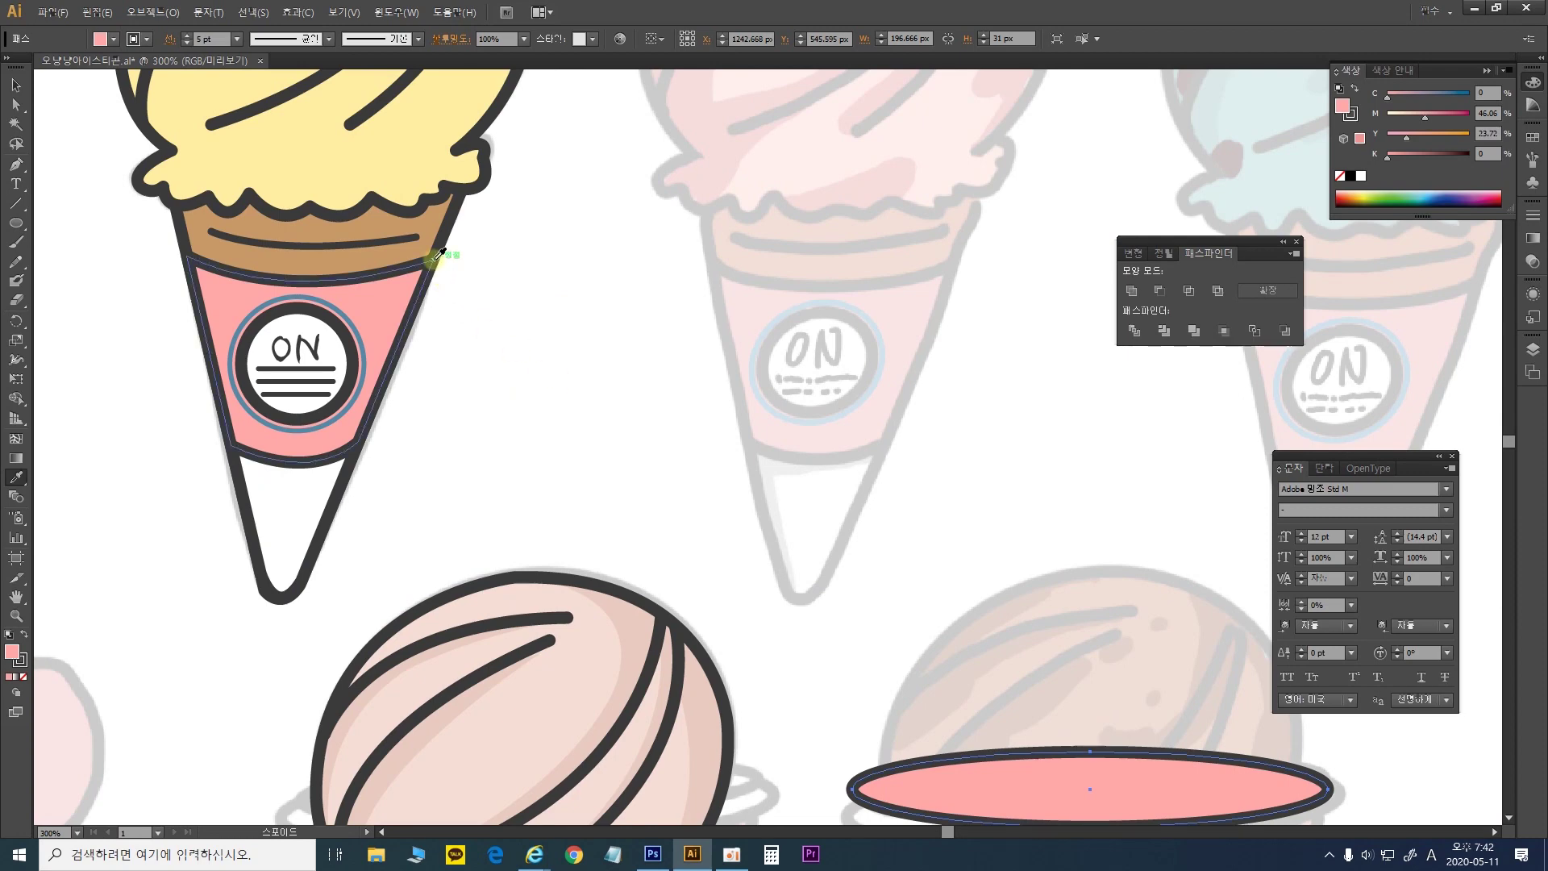
{"action": "left_click", "coordinate": [16, 87]}
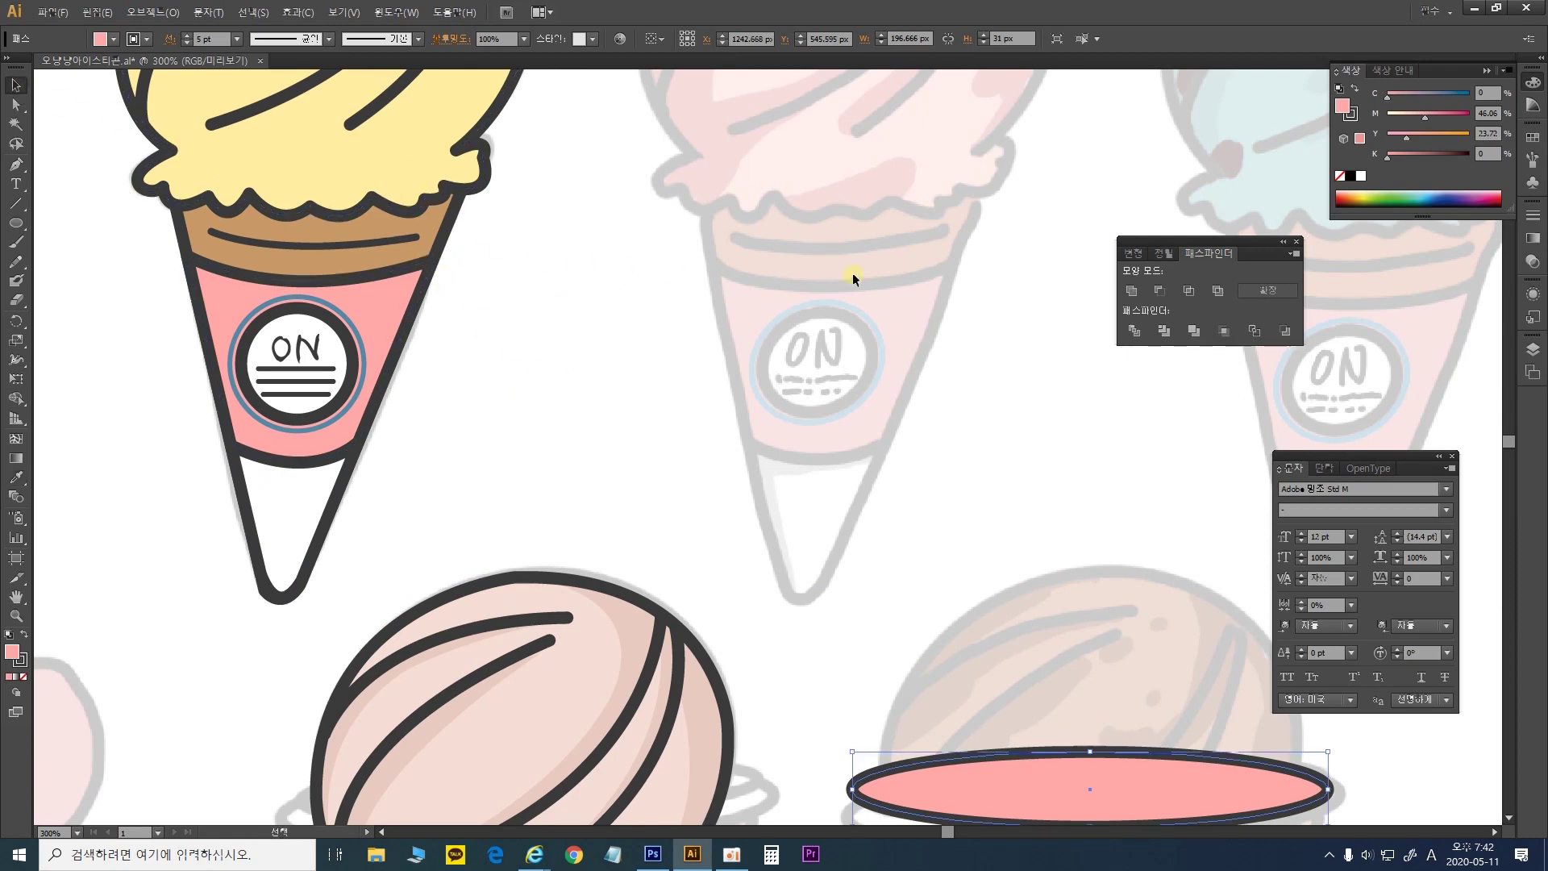
Try an 11 pt stroke weight on the rim ellipse and bring it back down to 5 pt
{"action": "left_click_drag", "start_coordinate": [1048, 481], "coordinate": [839, 325]}
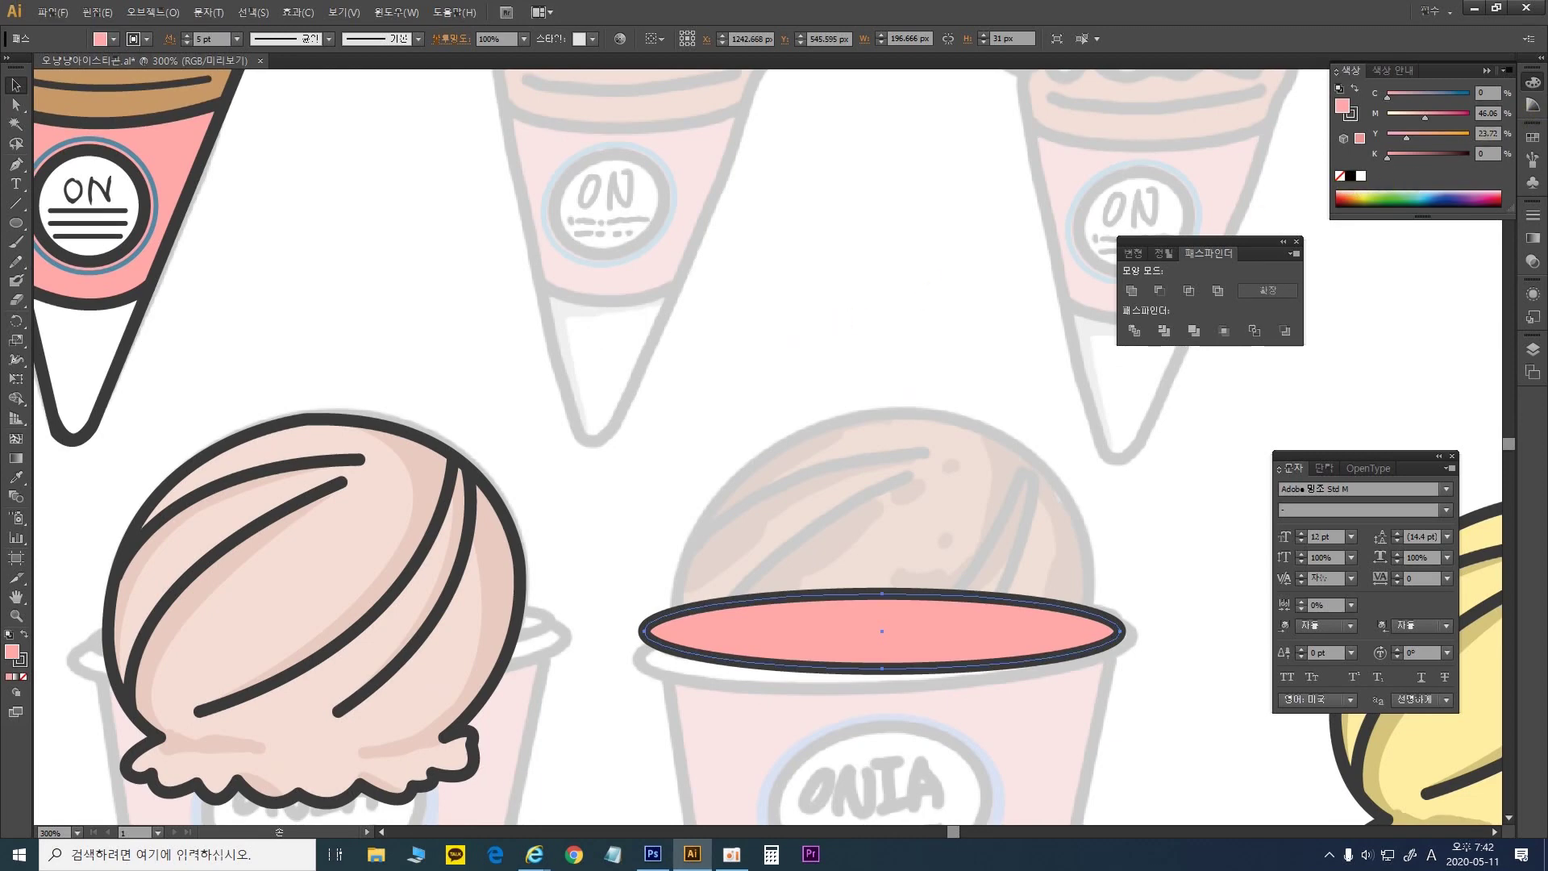
{"action": "left_click", "coordinate": [1533, 215]}
{"action": "left_click", "coordinate": [1422, 225]}
{"action": "type", "text": "11"}
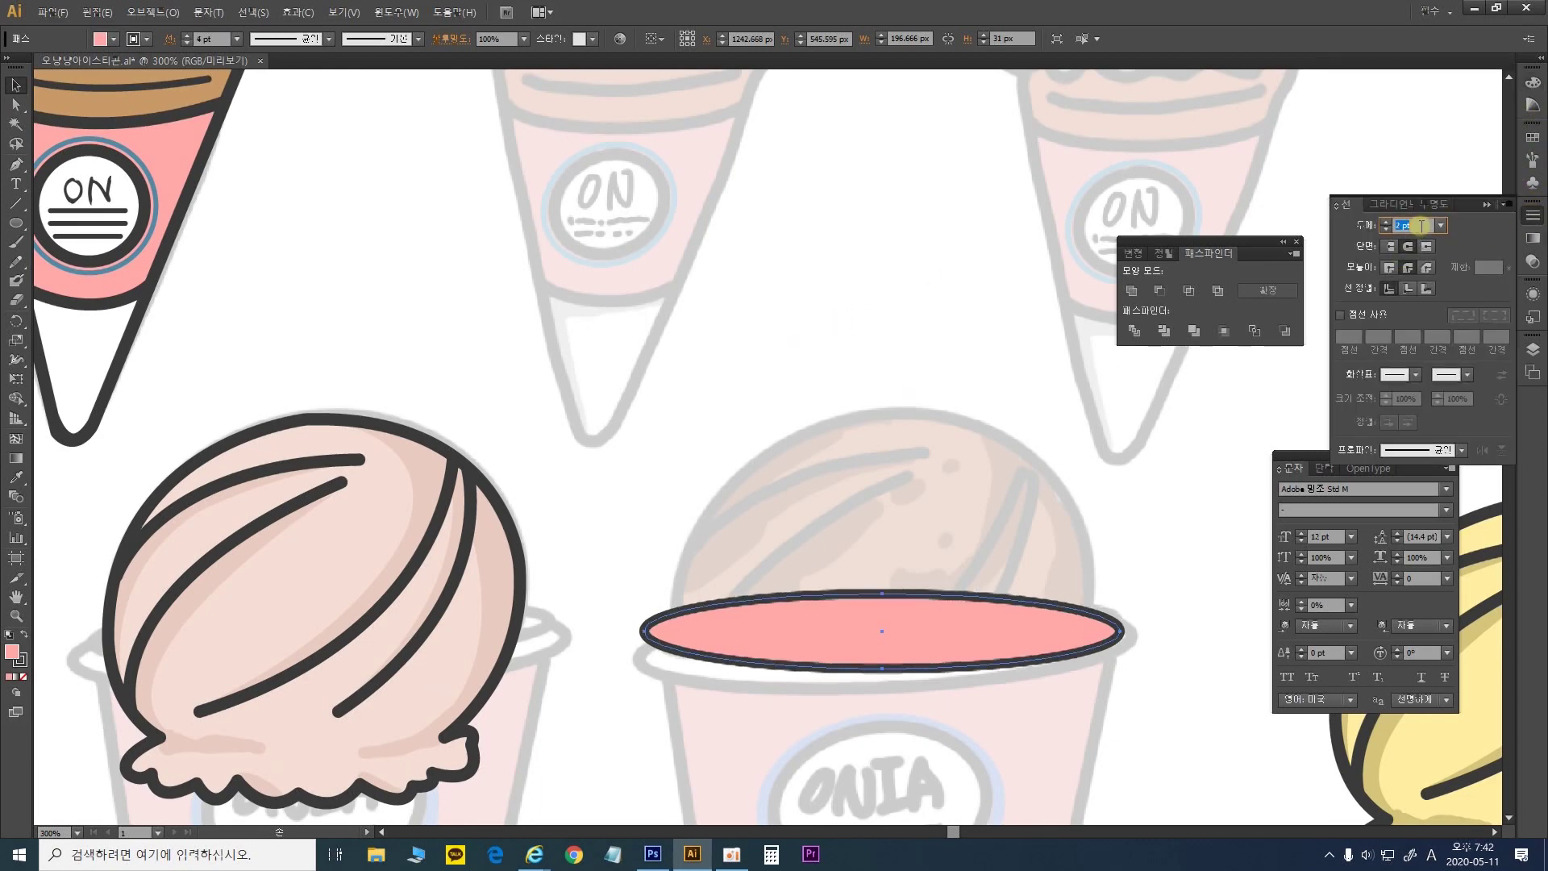
{"action": "key", "text": "Return"}
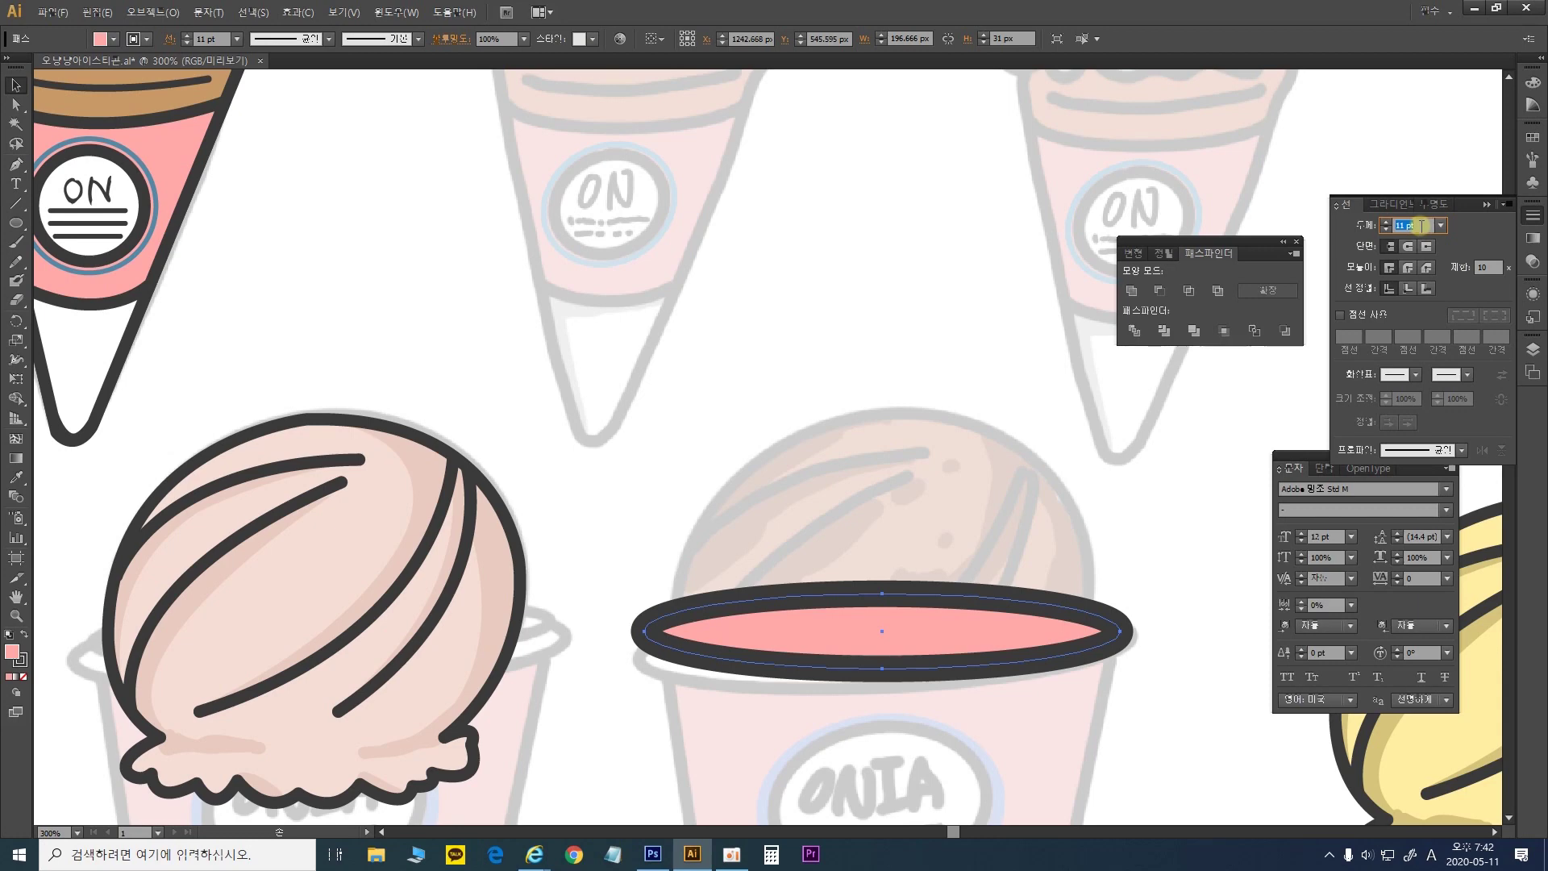
{"action": "key", "text": "Down"}
{"action": "key", "text": "Down"}
{"action": "key", "text": "Down"}
{"action": "key", "text": "Down"}
{"action": "key", "text": "Down"}
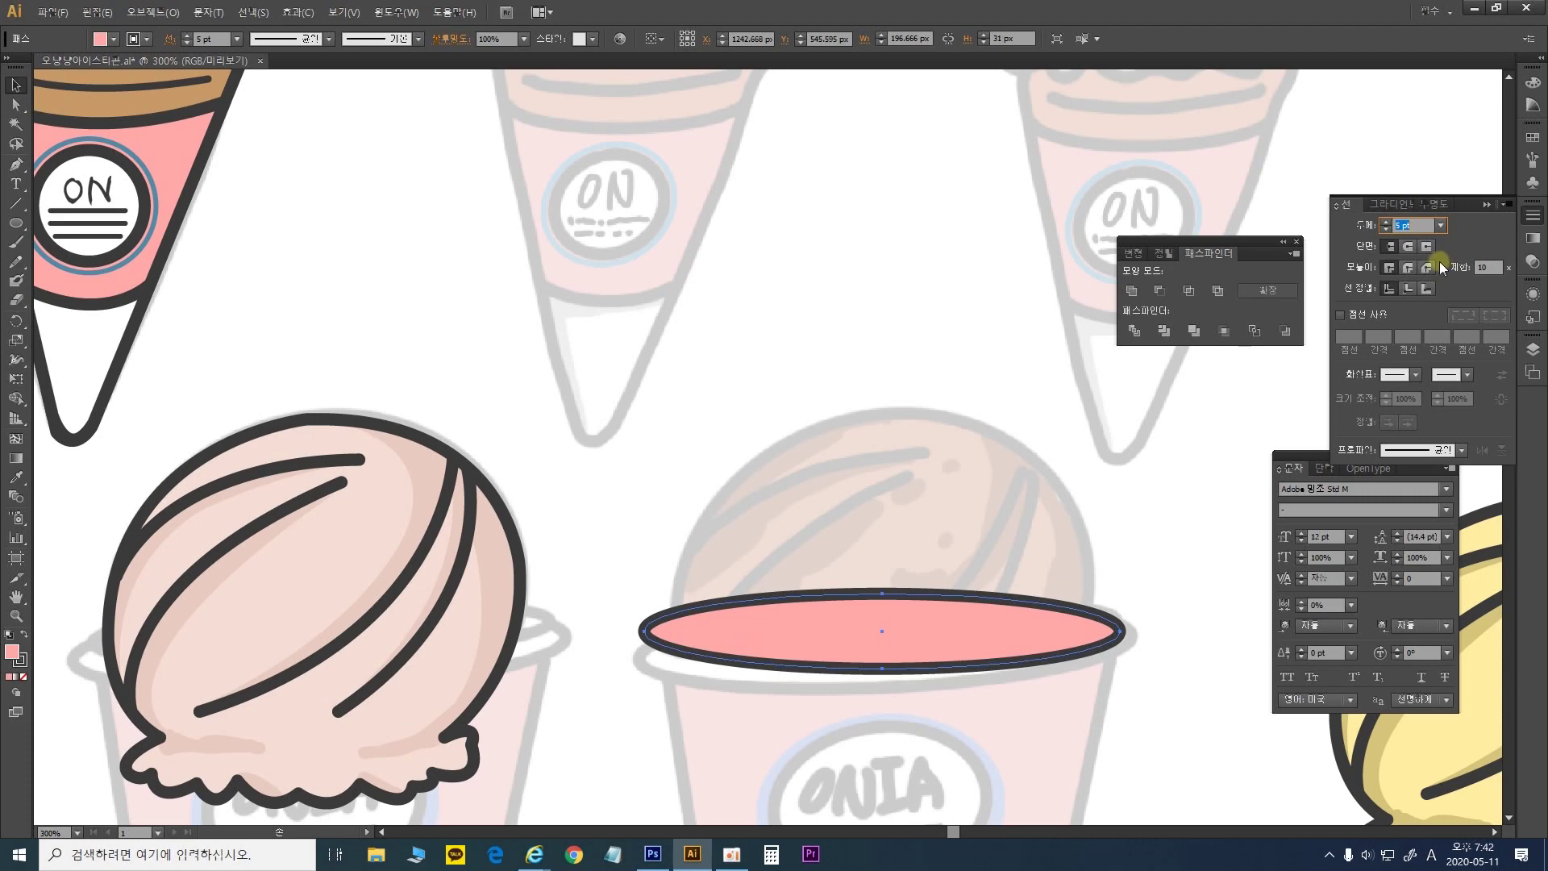
{"action": "key", "text": "v"}
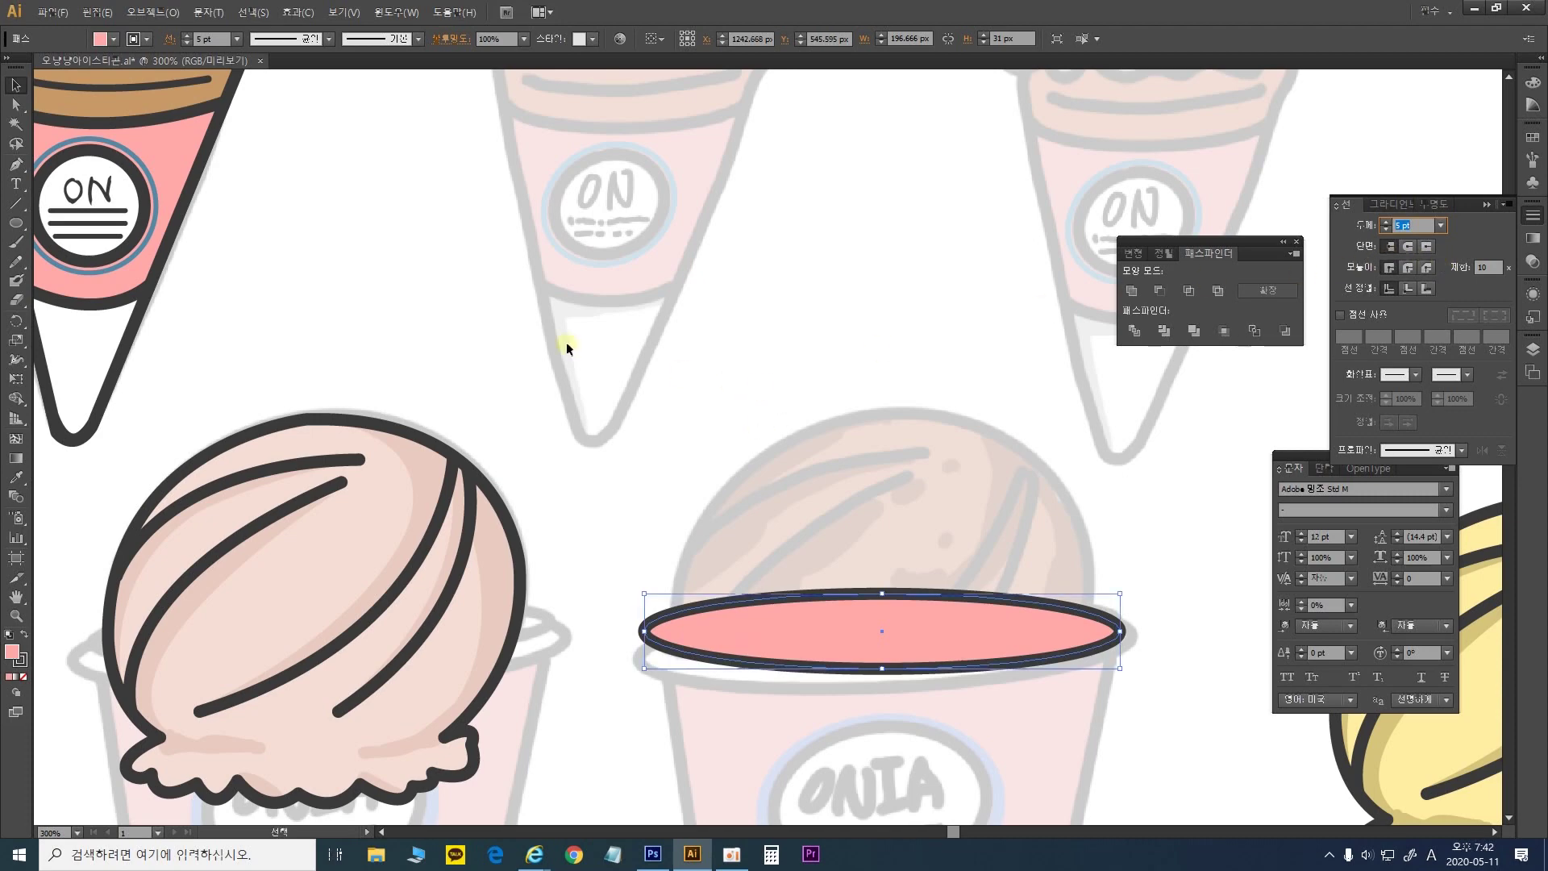
Move the pale pink scoop off to the left of the vanilla cup so that the cup's sketch is uncovered
{"action": "left_click", "coordinate": [795, 385]}
{"action": "left_click_drag", "start_coordinate": [1003, 553], "coordinate": [977, 385]}
{"action": "left_click", "coordinate": [1037, 461]}
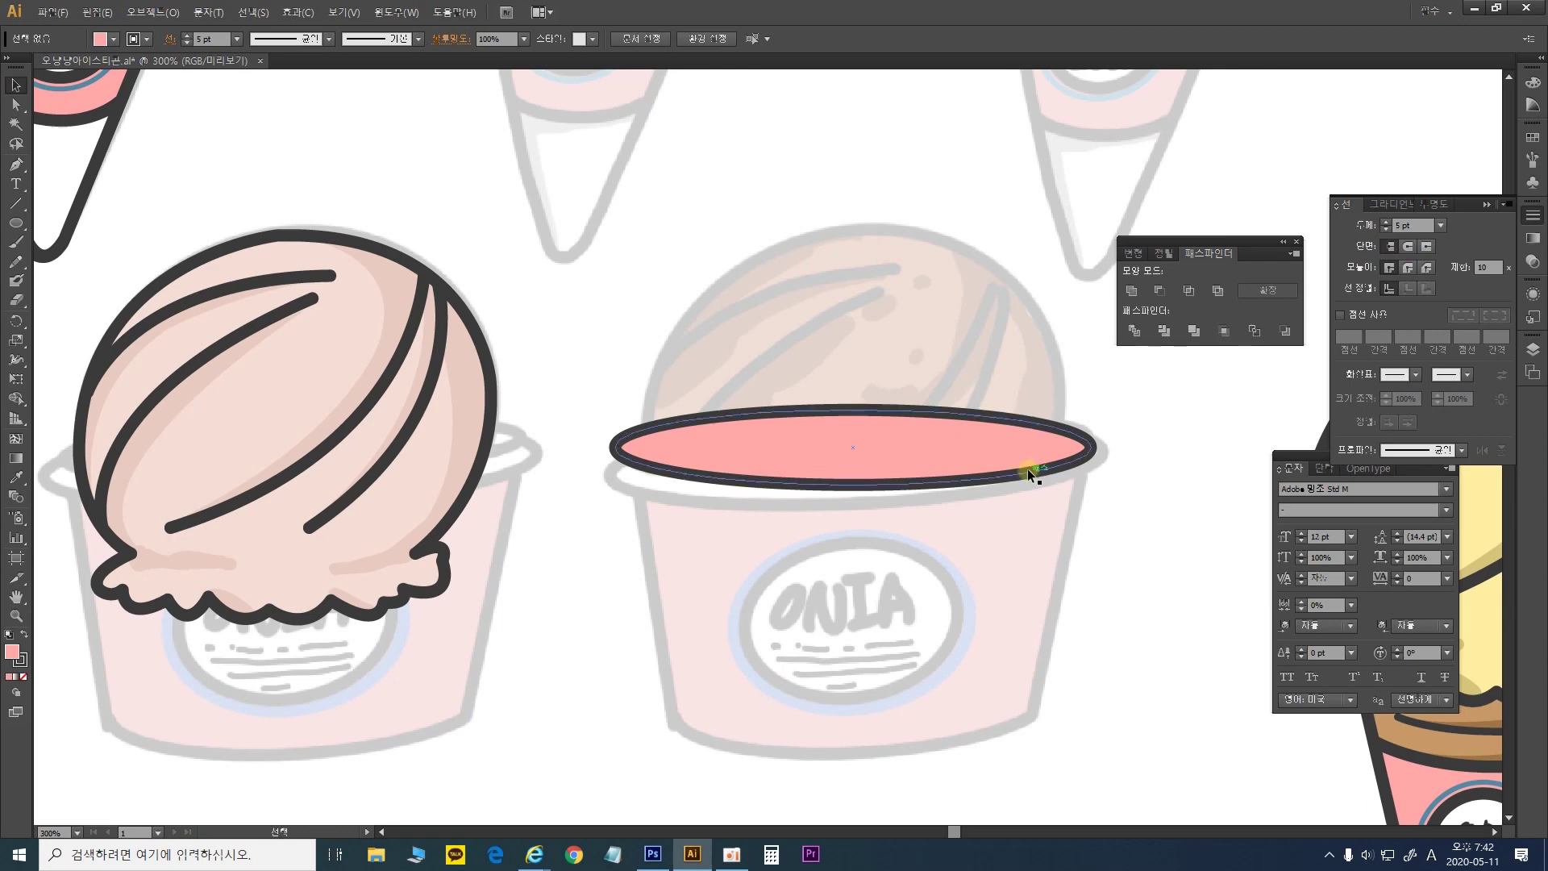
{"action": "left_click", "coordinate": [581, 441]}
{"action": "left_click", "coordinate": [16, 223]}
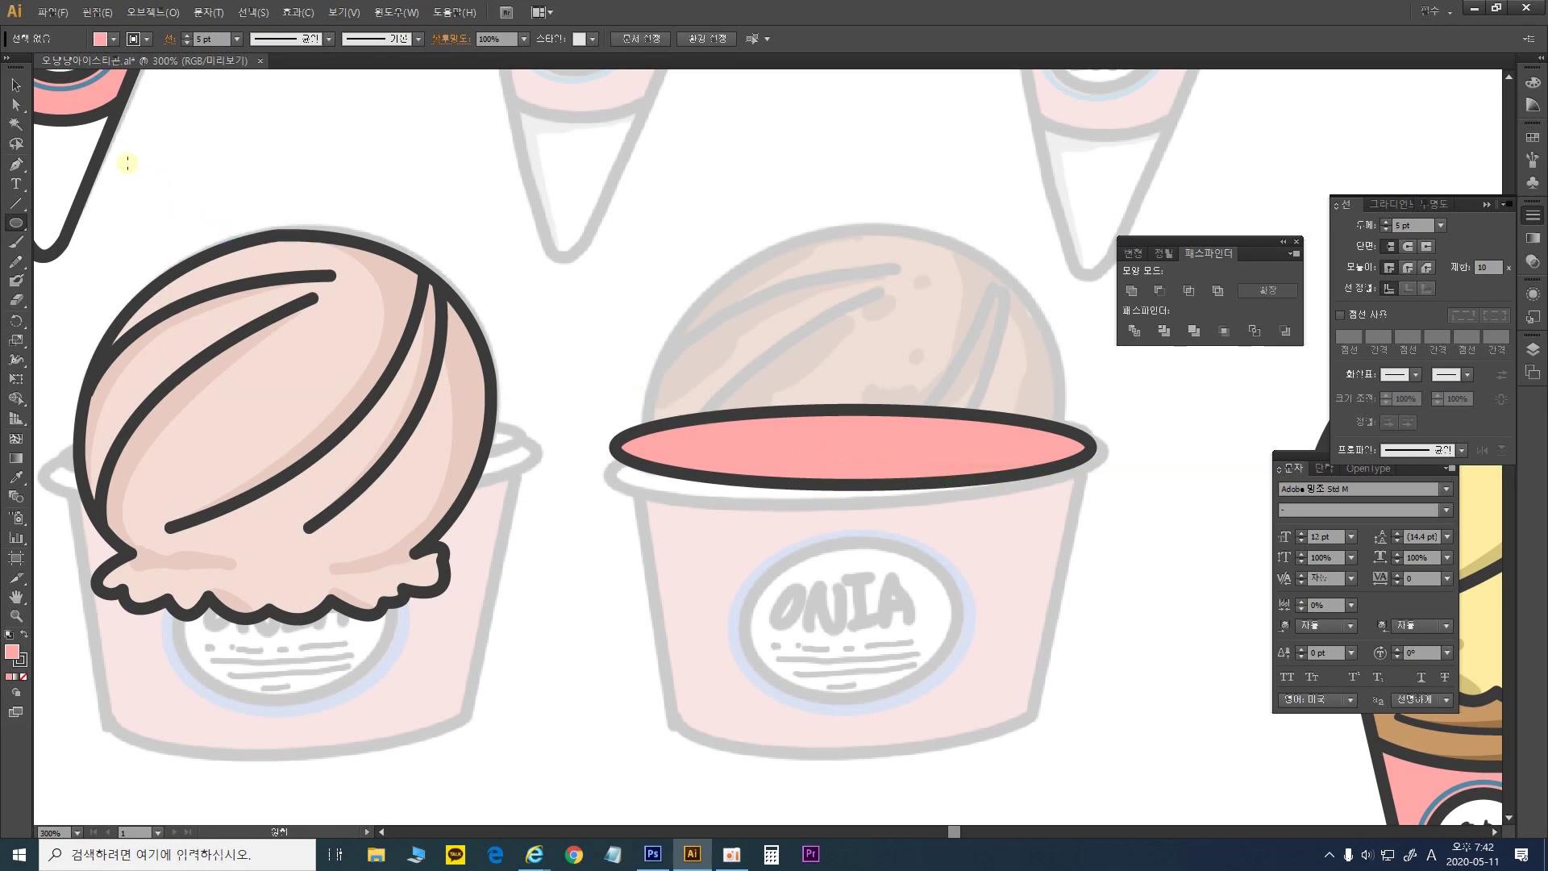
{"action": "left_click", "coordinate": [16, 85]}
{"action": "left_click", "coordinate": [968, 482]}
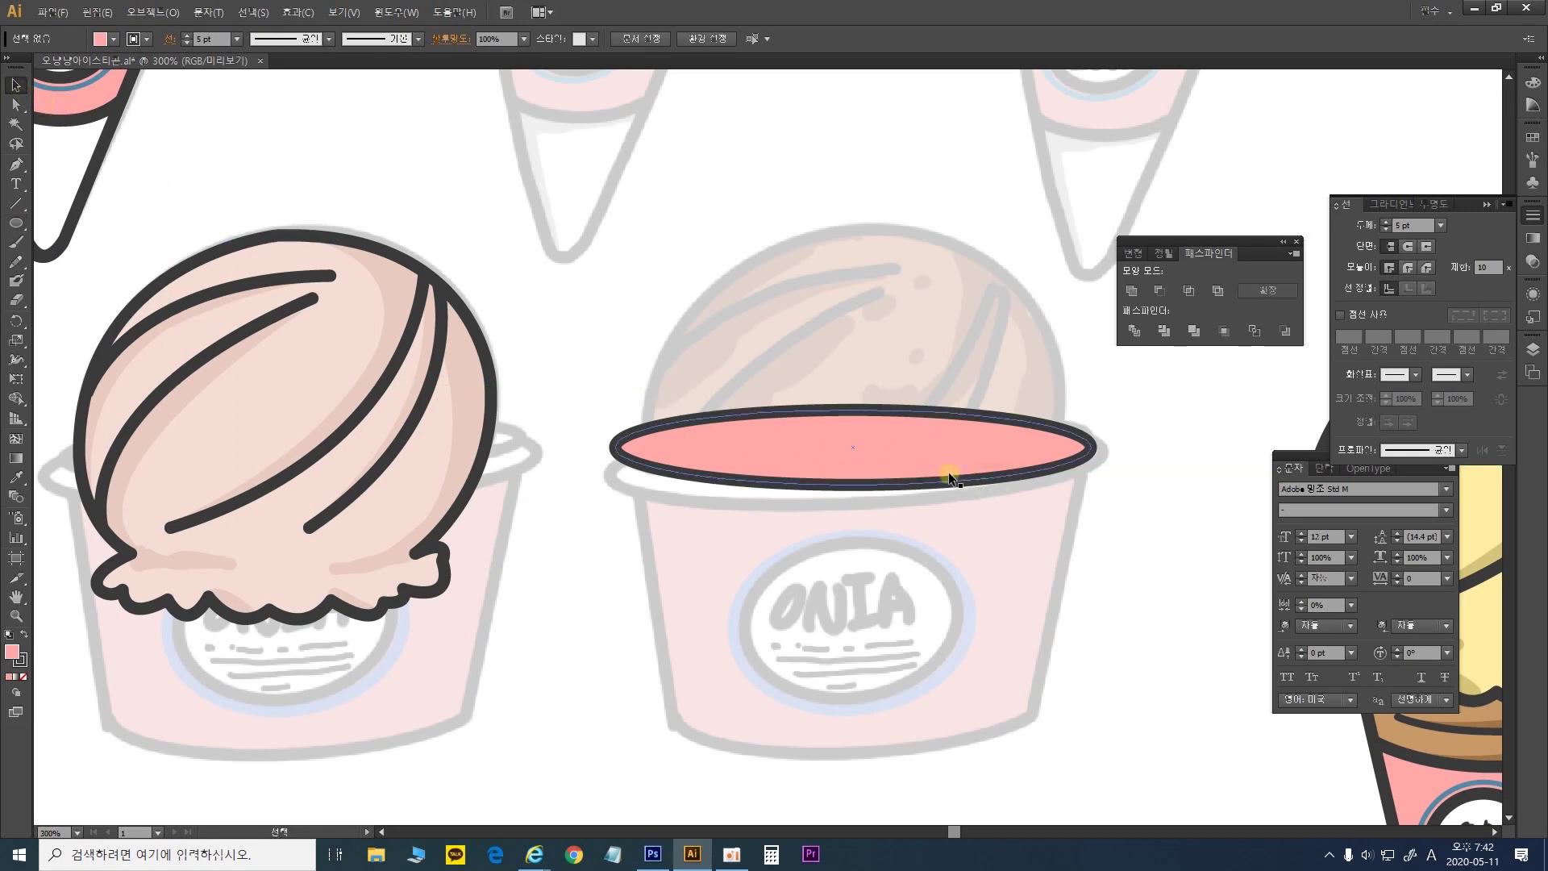
{"action": "left_click_drag", "start_coordinate": [512, 462], "coordinate": [102, 456]}
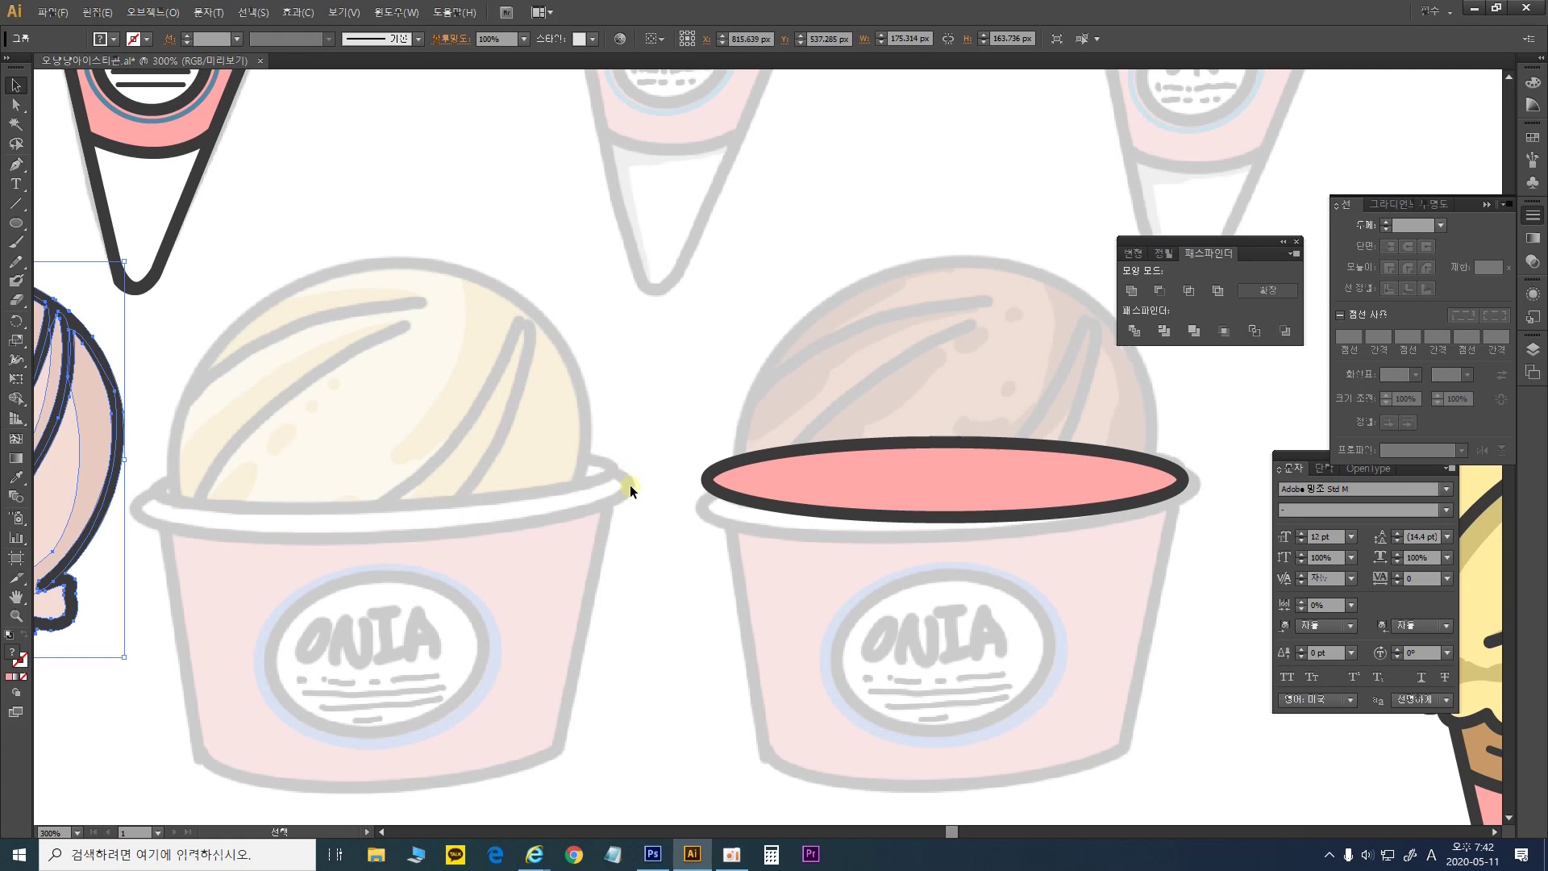
Duplicate the rim ellipse in place and enlarge the copy about the same center to about 214 by 50 px
{"action": "left_click", "coordinate": [1110, 482]}
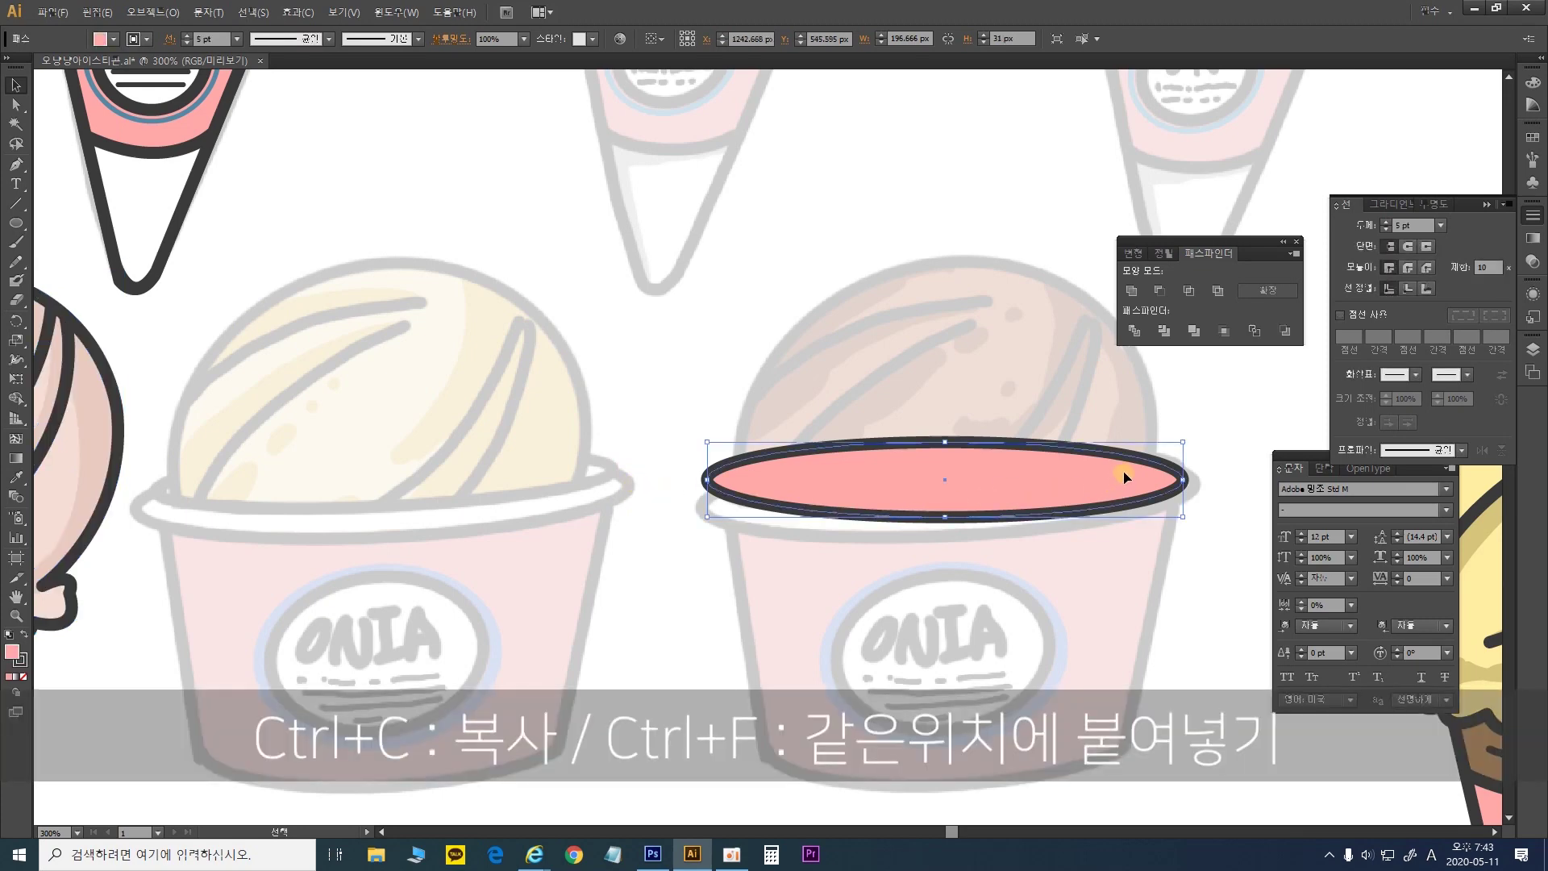
{"action": "key", "text": "ctrl+f"}
{"action": "left_click_drag", "start_coordinate": [1089, 482], "coordinate": [1118, 450]}
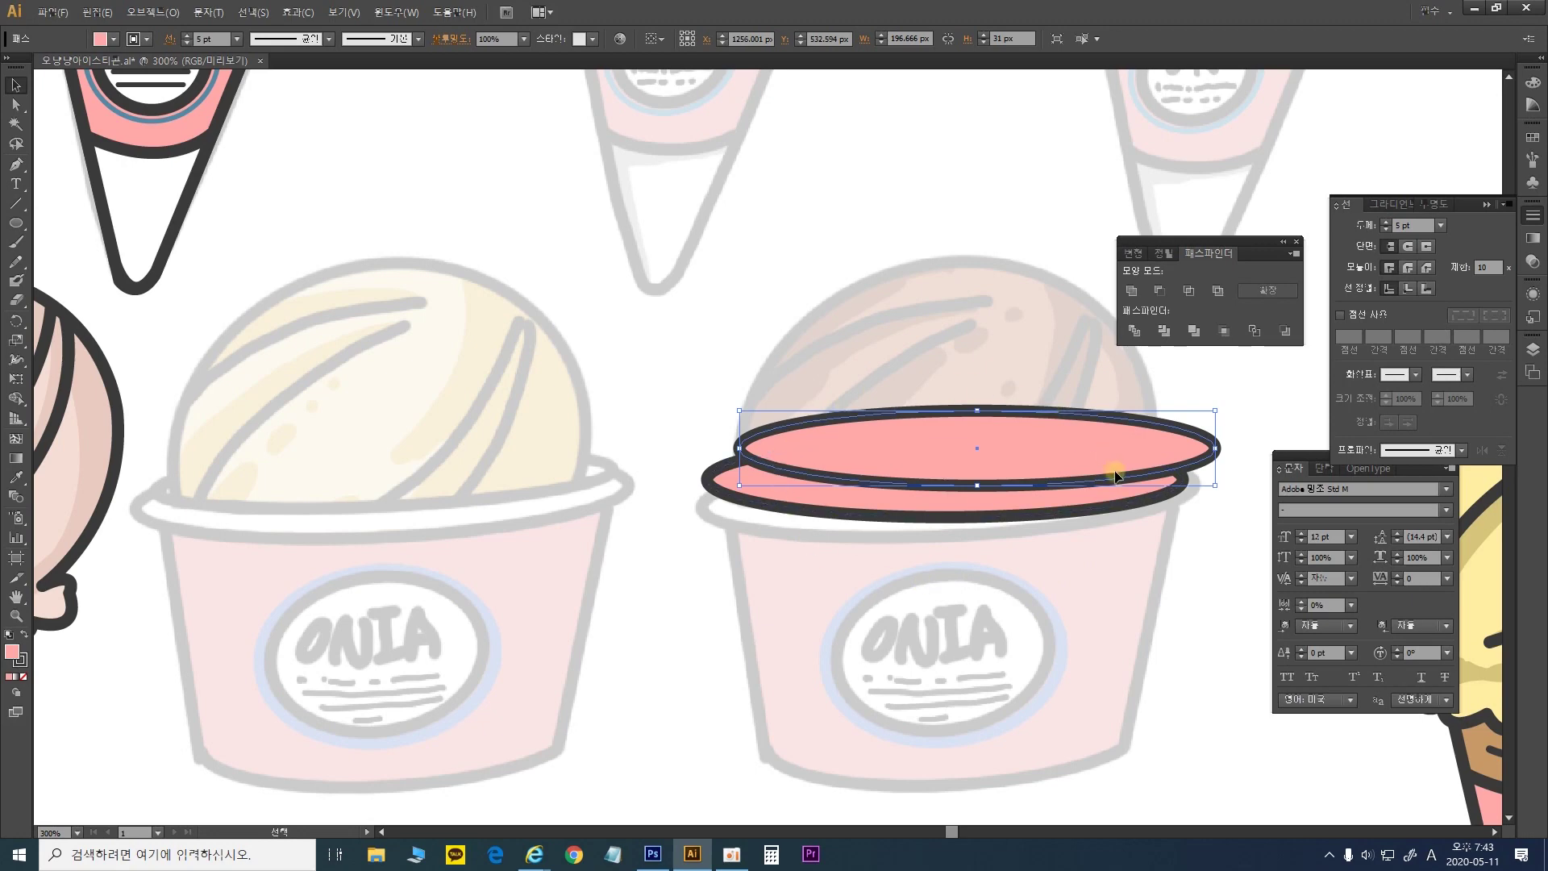
{"action": "left_click_drag", "start_coordinate": [1115, 476], "coordinate": [1082, 505]}
{"action": "left_click_drag", "start_coordinate": [1182, 516], "coordinate": [1206, 538]}
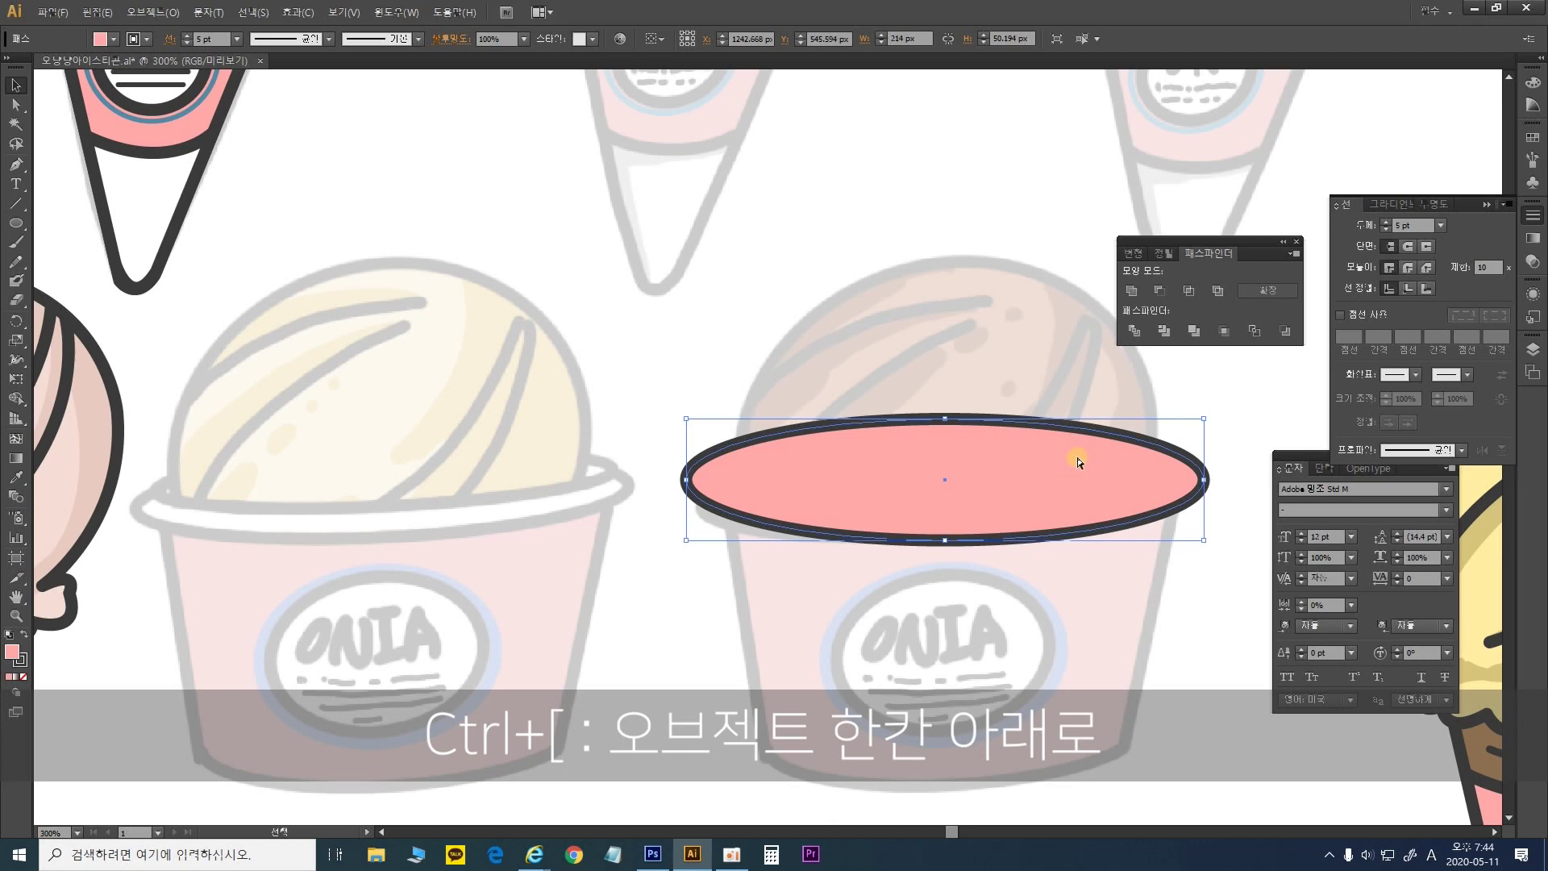
Send the larger ellipse behind the original one and flatten it from its upper edge to about 47 px high
{"action": "key", "text": "ctrl+bracketleft"}
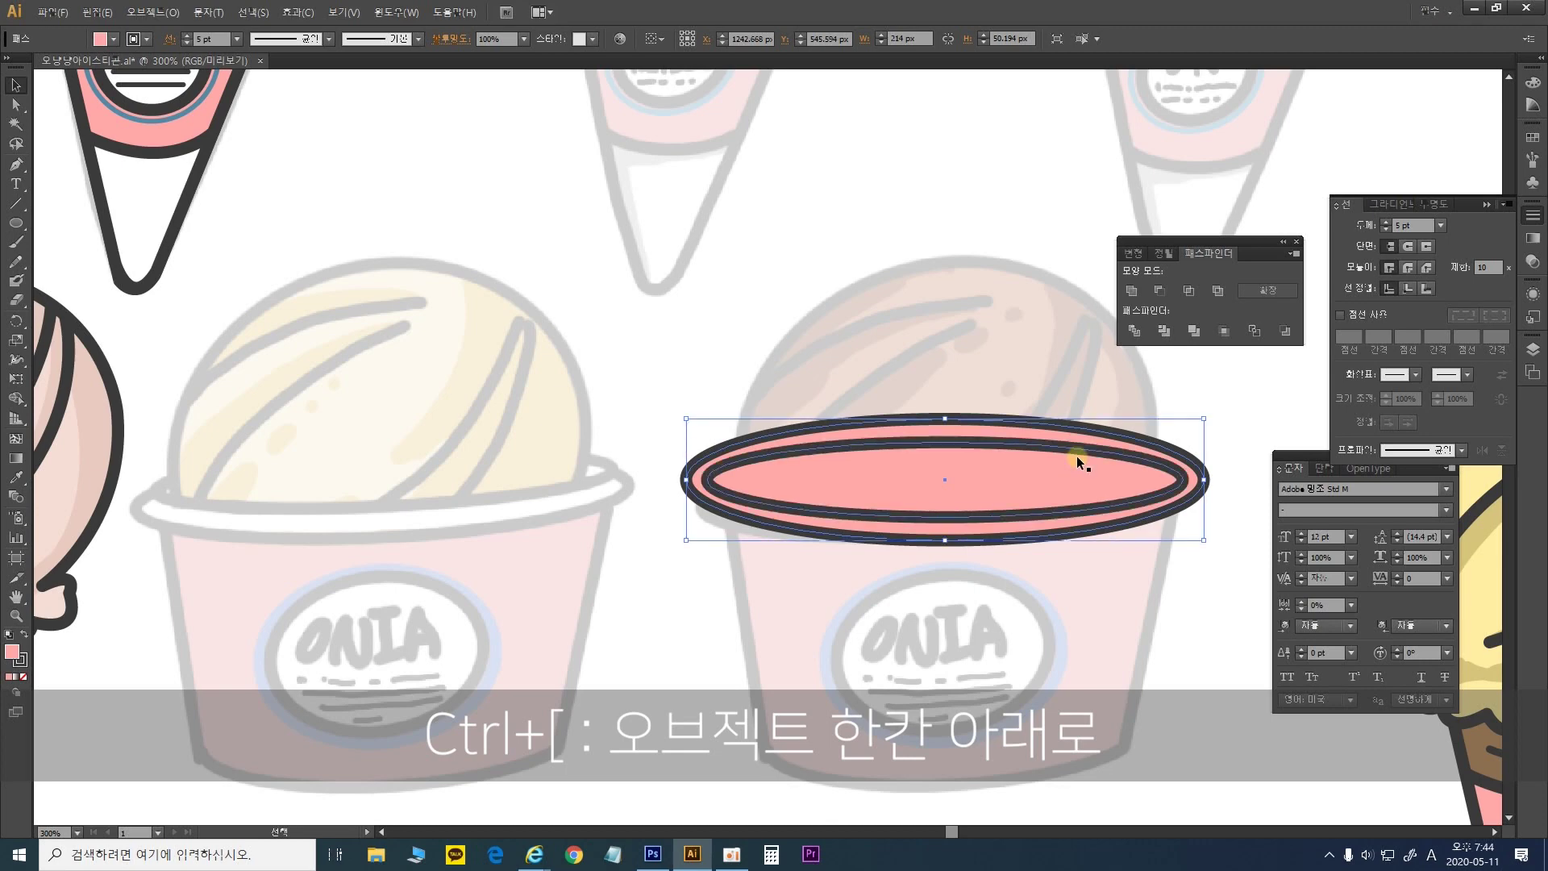
{"action": "key", "text": "ctrl+bracketleft"}
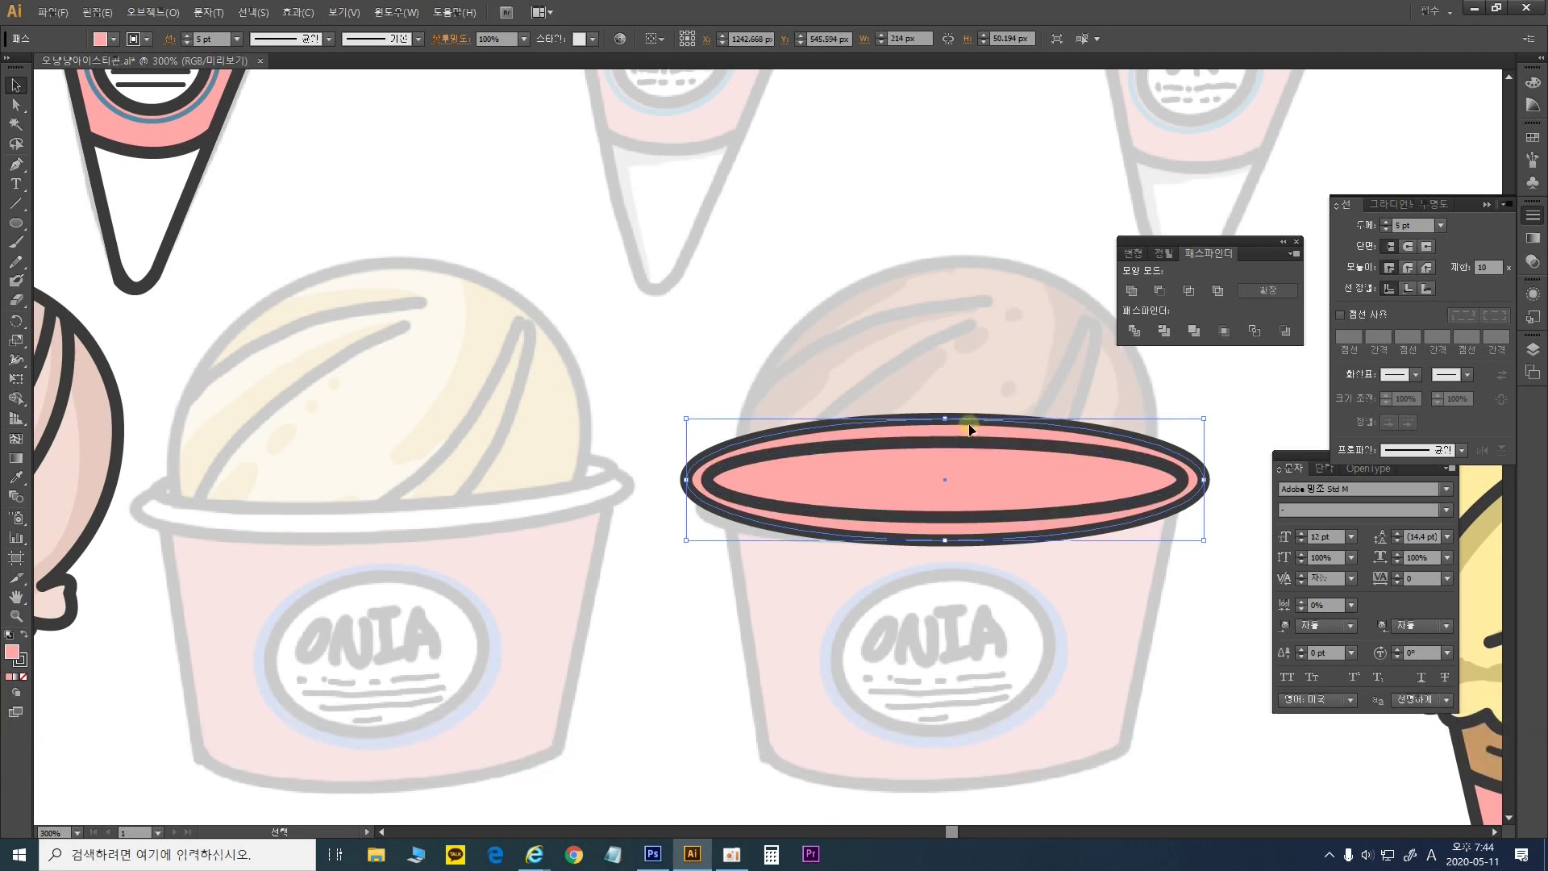
{"action": "mouse_move", "coordinate": [948, 419]}
{"action": "left_mouse_down"}
{"action": "mouse_move", "coordinate": [954, 396]}
{"action": "mouse_move", "coordinate": [949, 425]}
{"action": "left_mouse_up"}
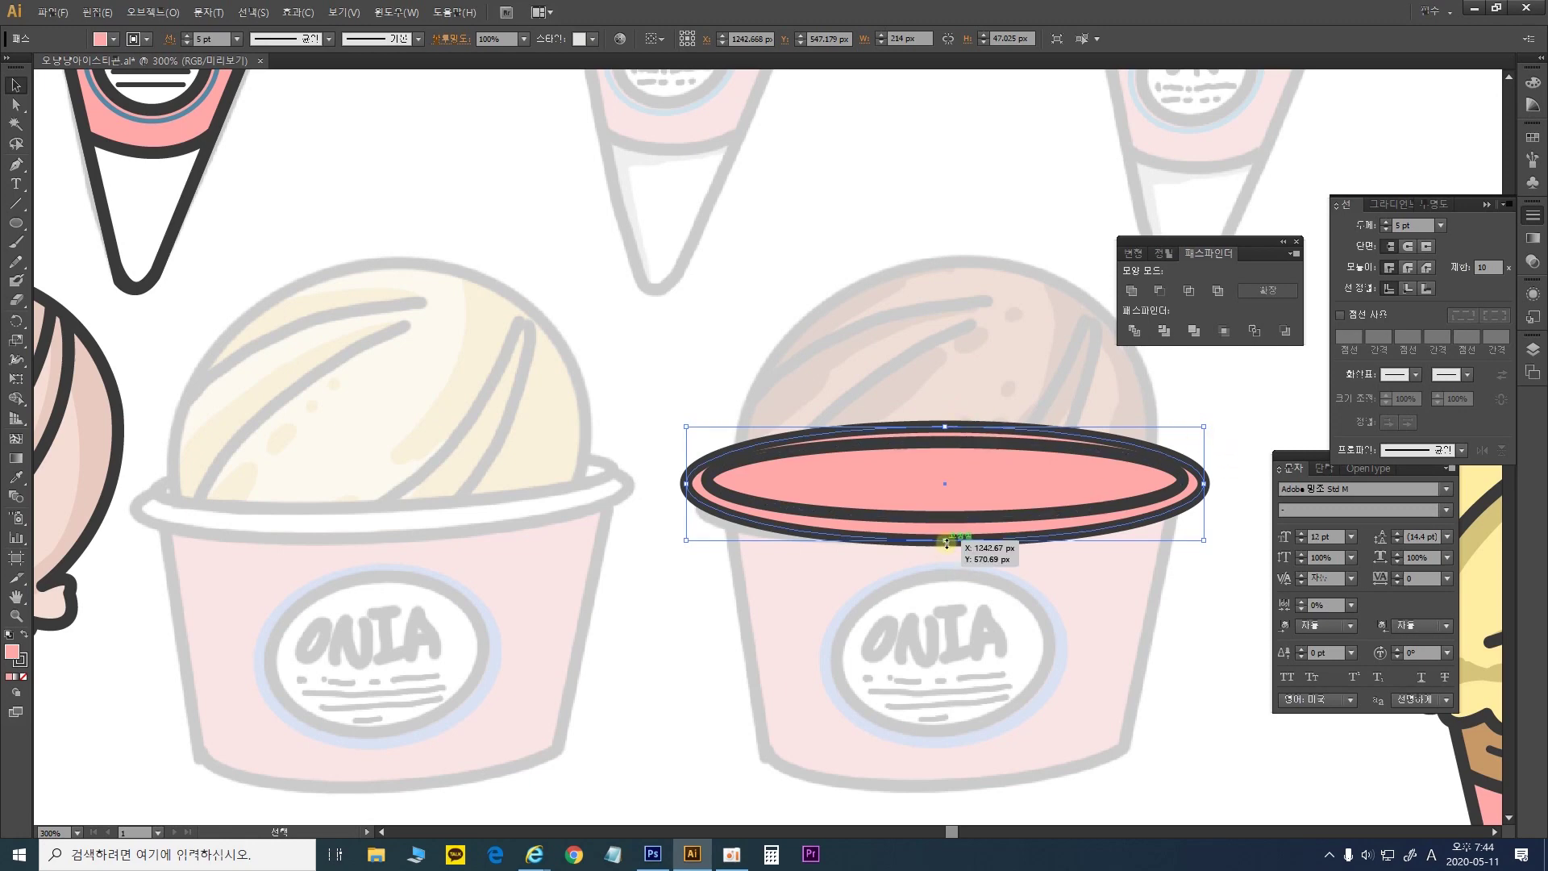
Stretch the outer rim ellipse to about 49 px high and lower its top anchor to meet the inner ellipse's upper edge
{"action": "left_click_drag", "start_coordinate": [947, 542], "coordinate": [945, 545]}
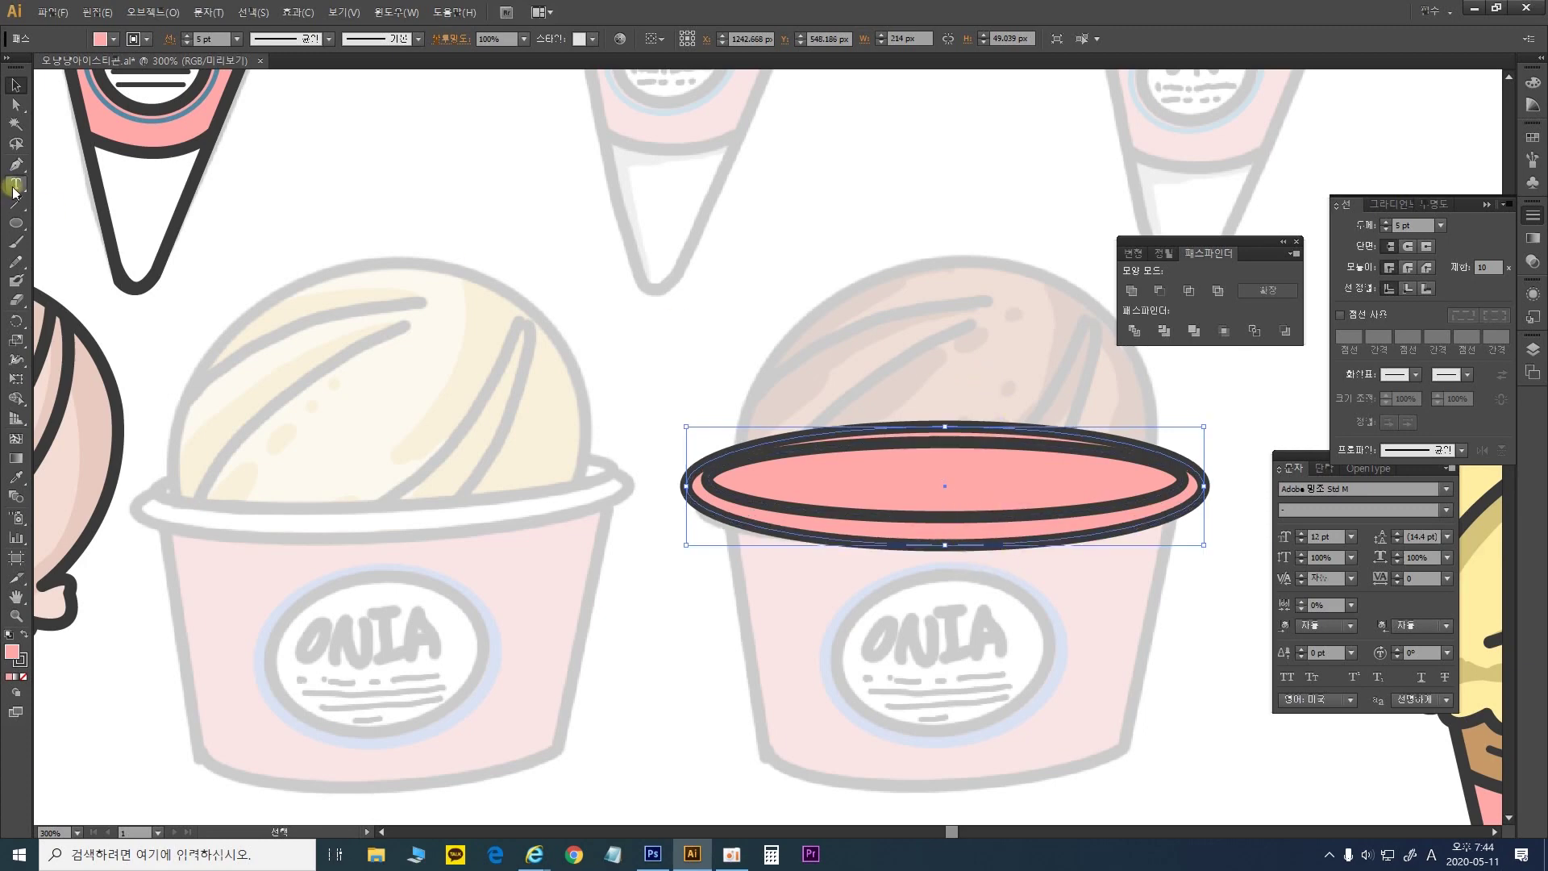
{"action": "key", "text": "a"}
{"action": "left_click_drag", "start_coordinate": [946, 427], "coordinate": [947, 444]}
{"action": "left_click", "coordinate": [954, 400]}
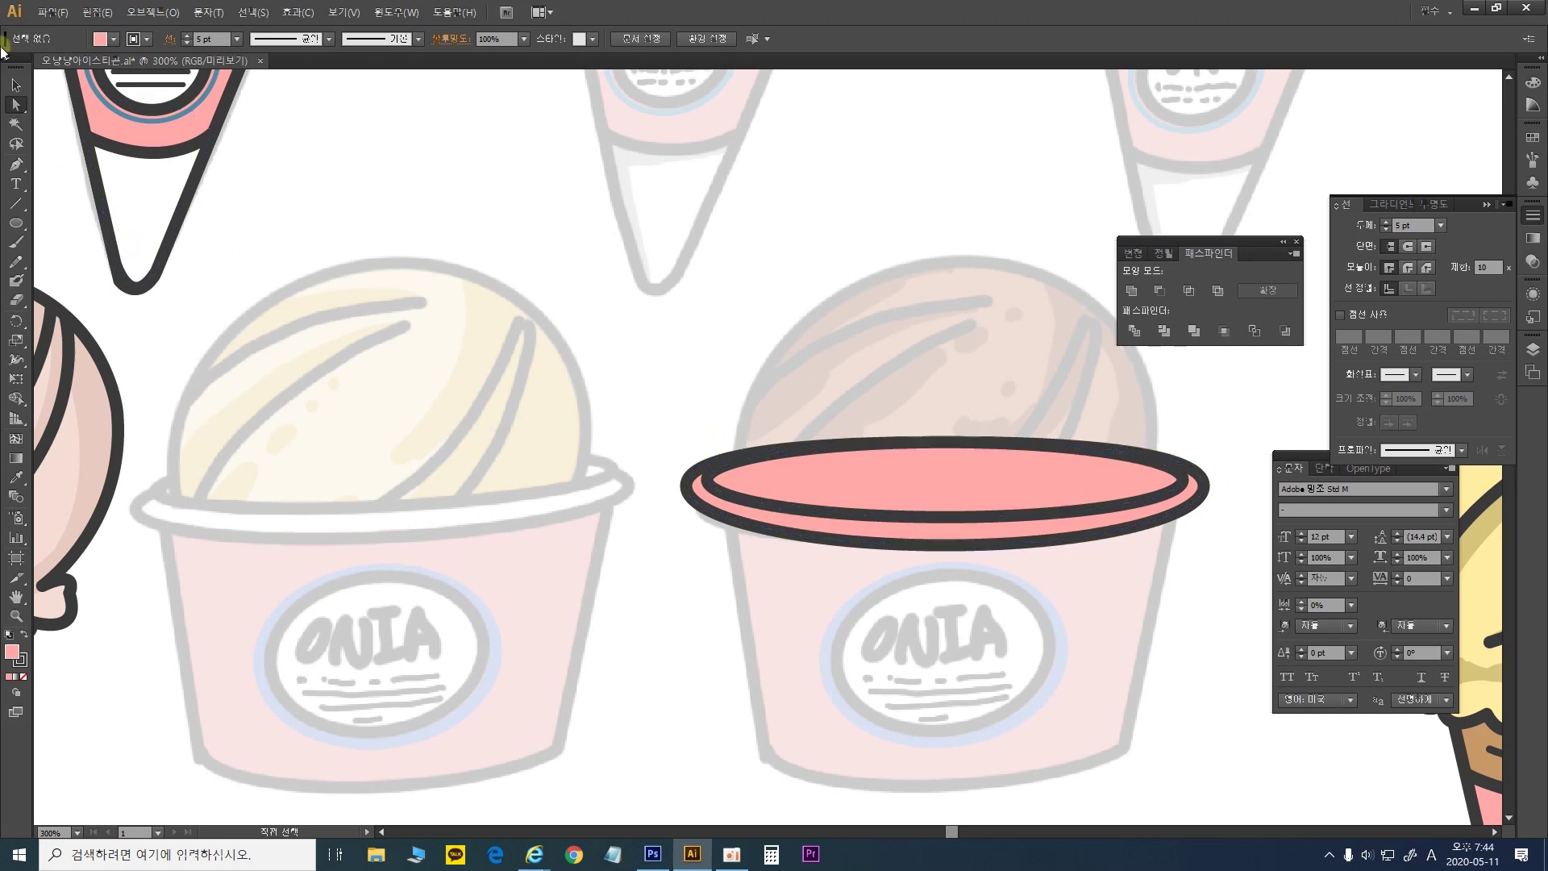
{"action": "key", "text": "ctrl+z"}
{"action": "left_click", "coordinate": [948, 427]}
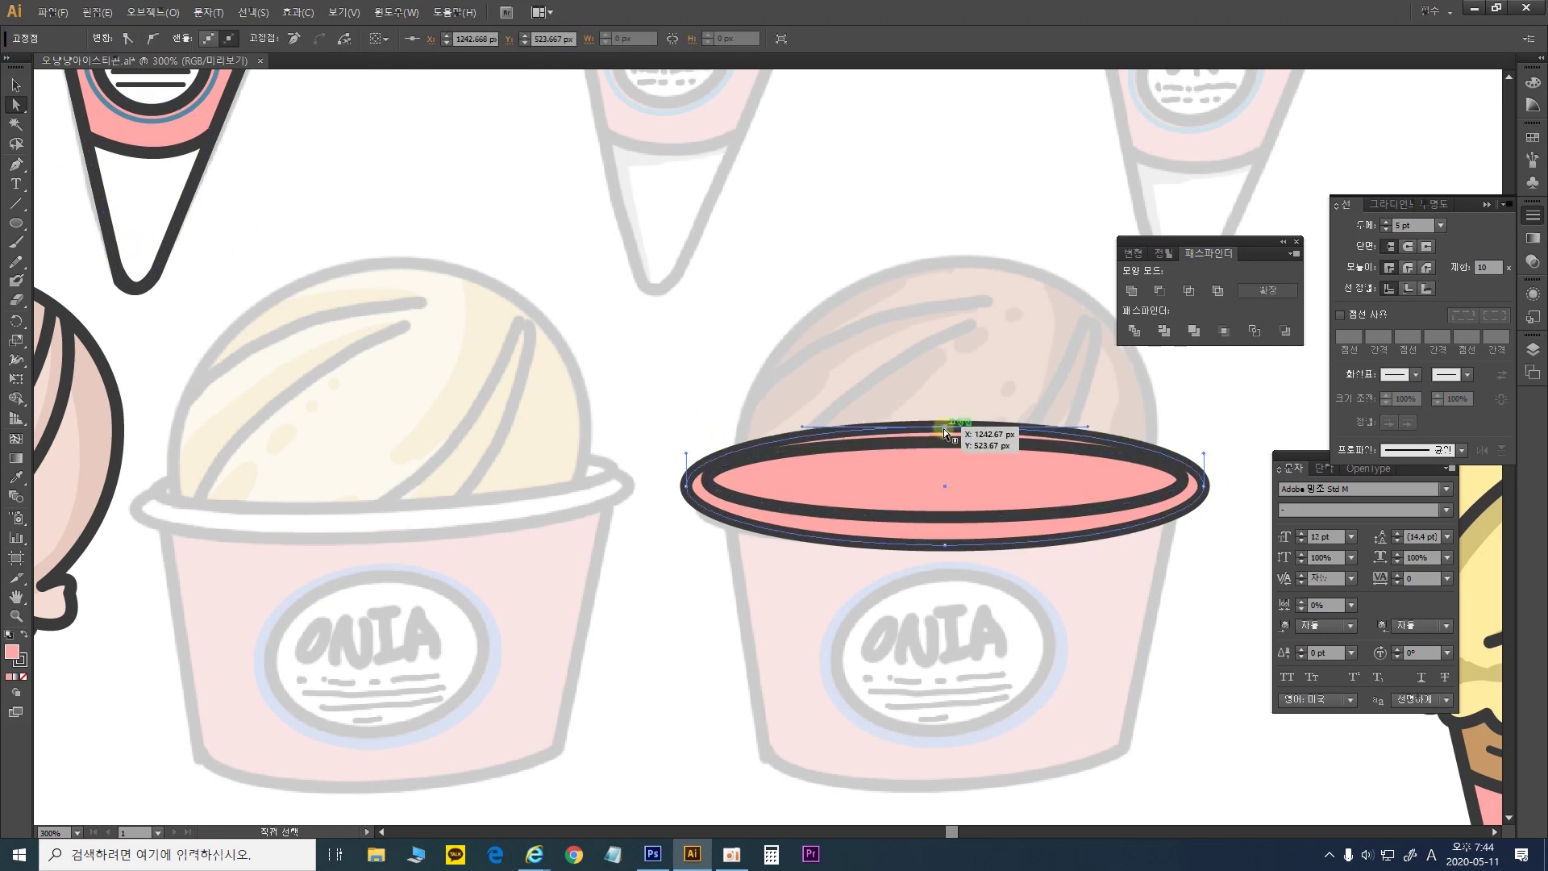
{"action": "left_click_drag", "start_coordinate": [945, 433], "coordinate": [941, 416]}
{"action": "left_click_drag", "start_coordinate": [945, 429], "coordinate": [947, 443]}
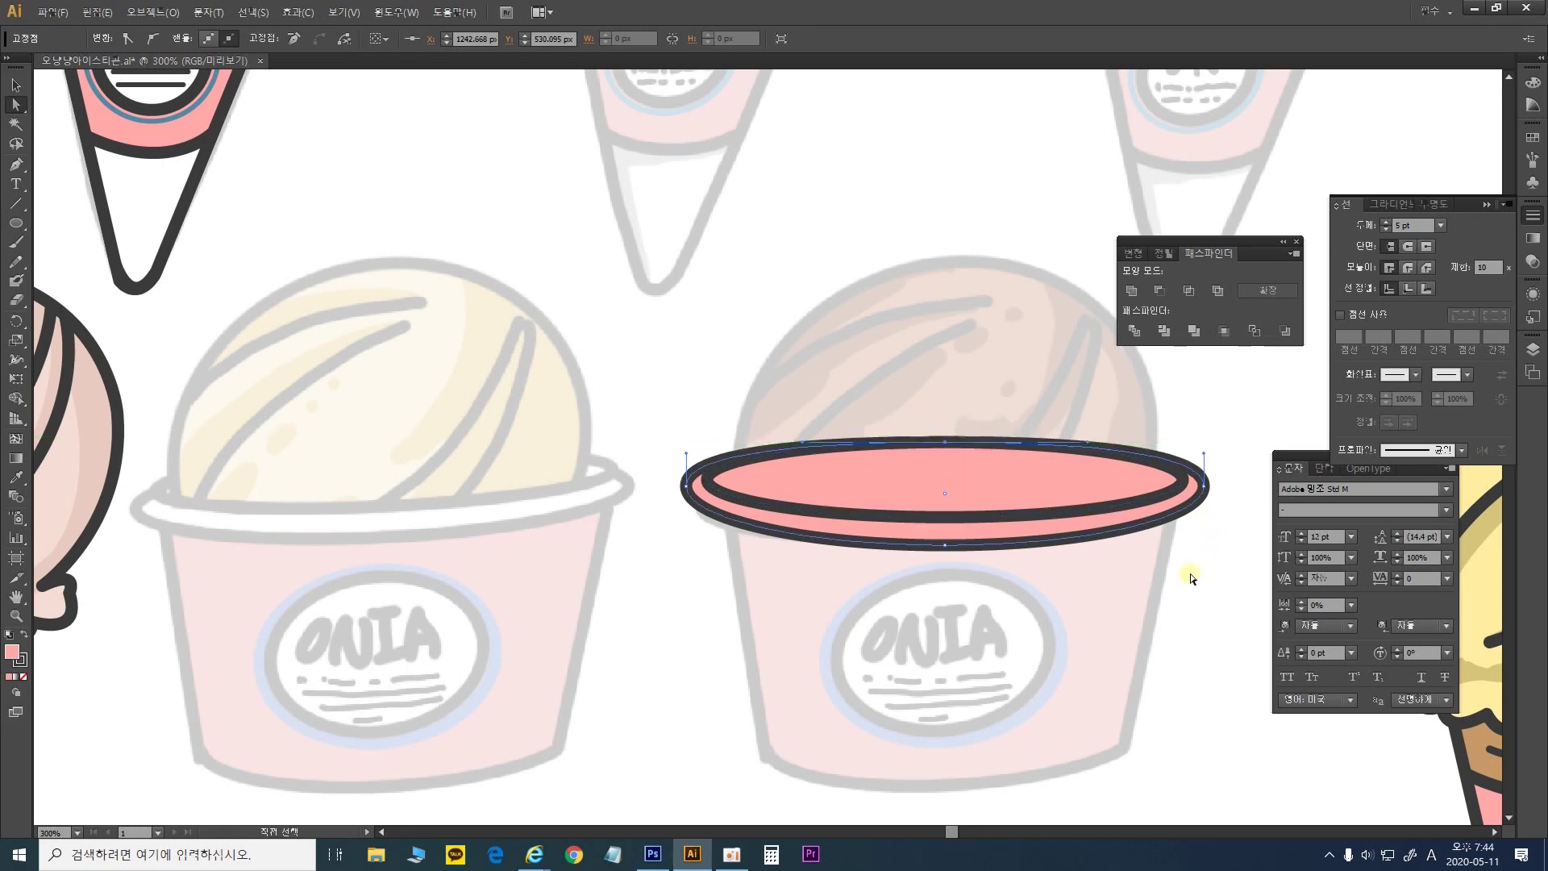
{"action": "left_click", "coordinate": [16, 85]}
{"action": "left_click", "coordinate": [976, 395]}
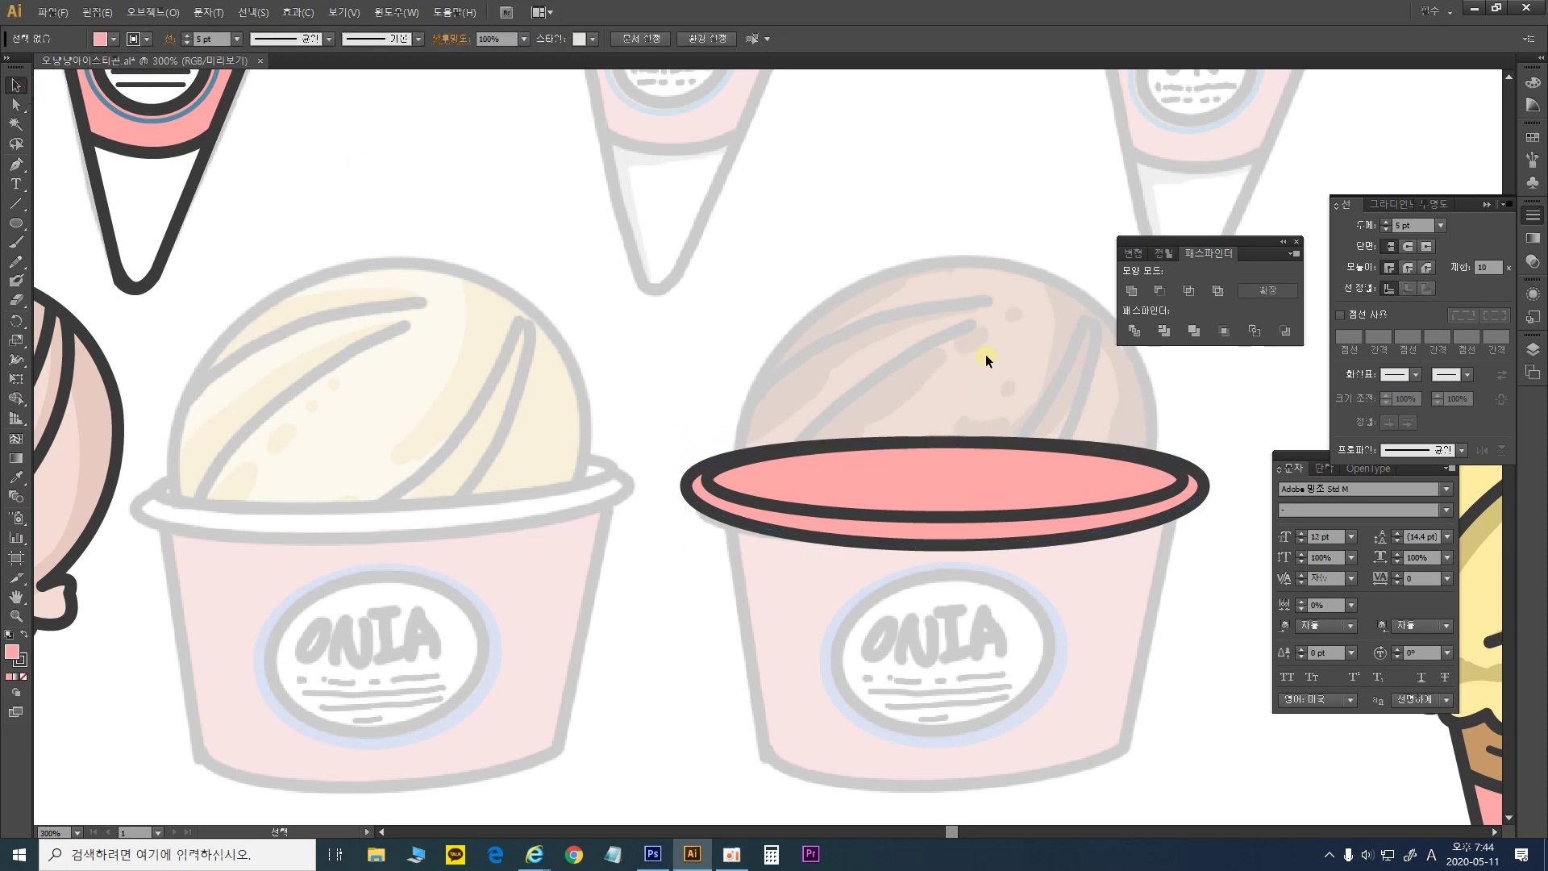
Draw an ellipse about 151 by 40 px over the curved base of the sketched cup
{"action": "left_click_drag", "start_coordinate": [1150, 577], "coordinate": [1059, 489]}
{"action": "left_click", "coordinate": [1048, 416]}
{"action": "key", "text": "l"}
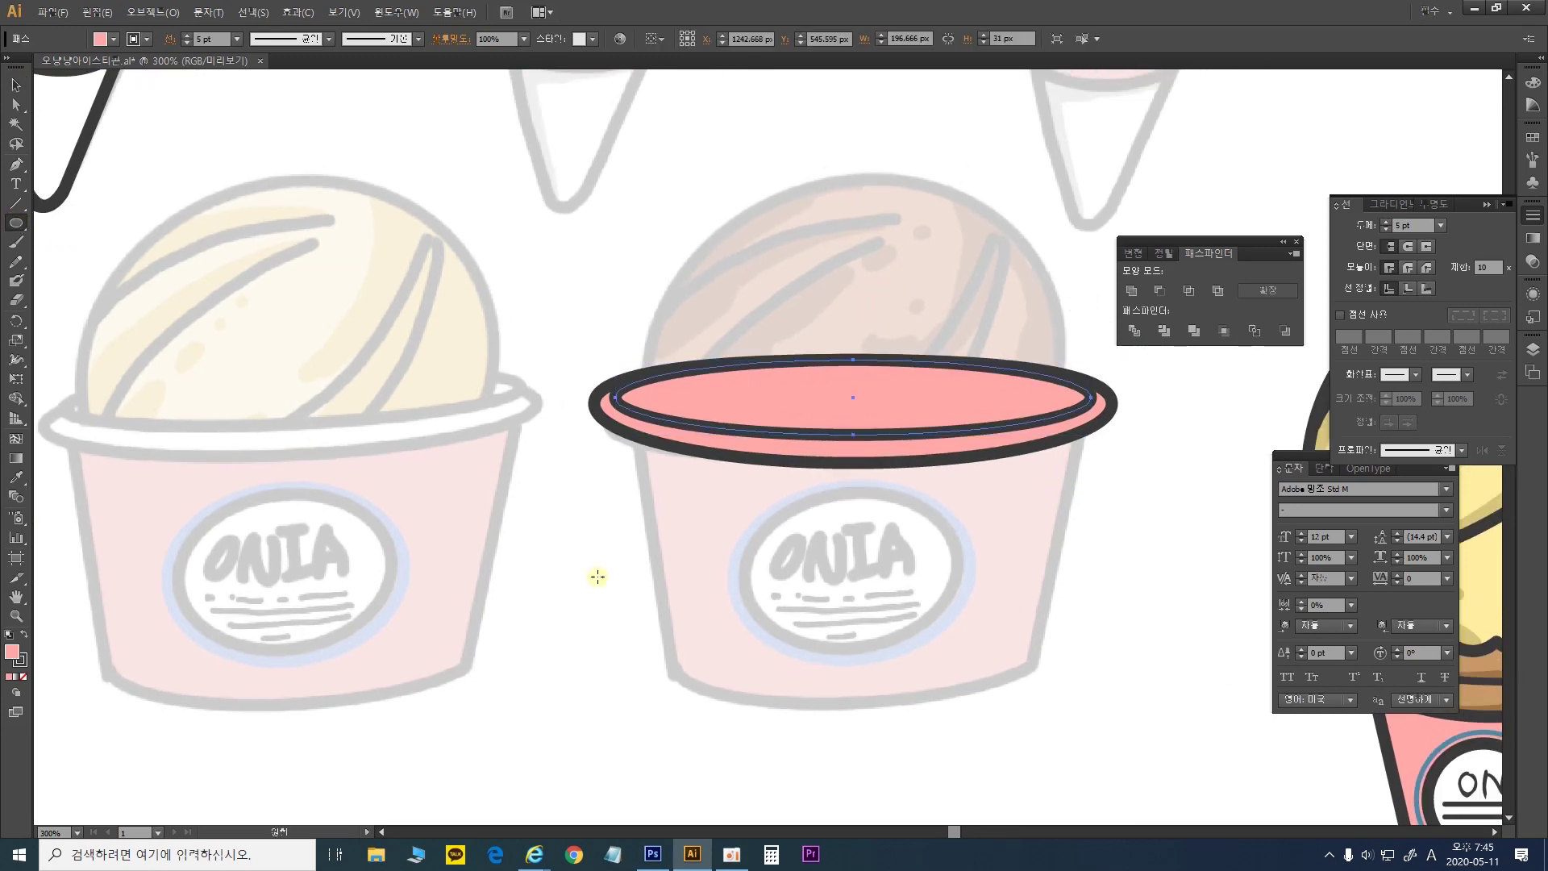
{"action": "mouse_move", "coordinate": [666, 658]}
{"action": "left_mouse_down"}
{"action": "mouse_move", "coordinate": [968, 729]}
{"action": "mouse_move", "coordinate": [1031, 730]}
{"action": "mouse_move", "coordinate": [1033, 685]}
{"action": "mouse_move", "coordinate": [1032, 709]}
{"action": "left_mouse_up"}
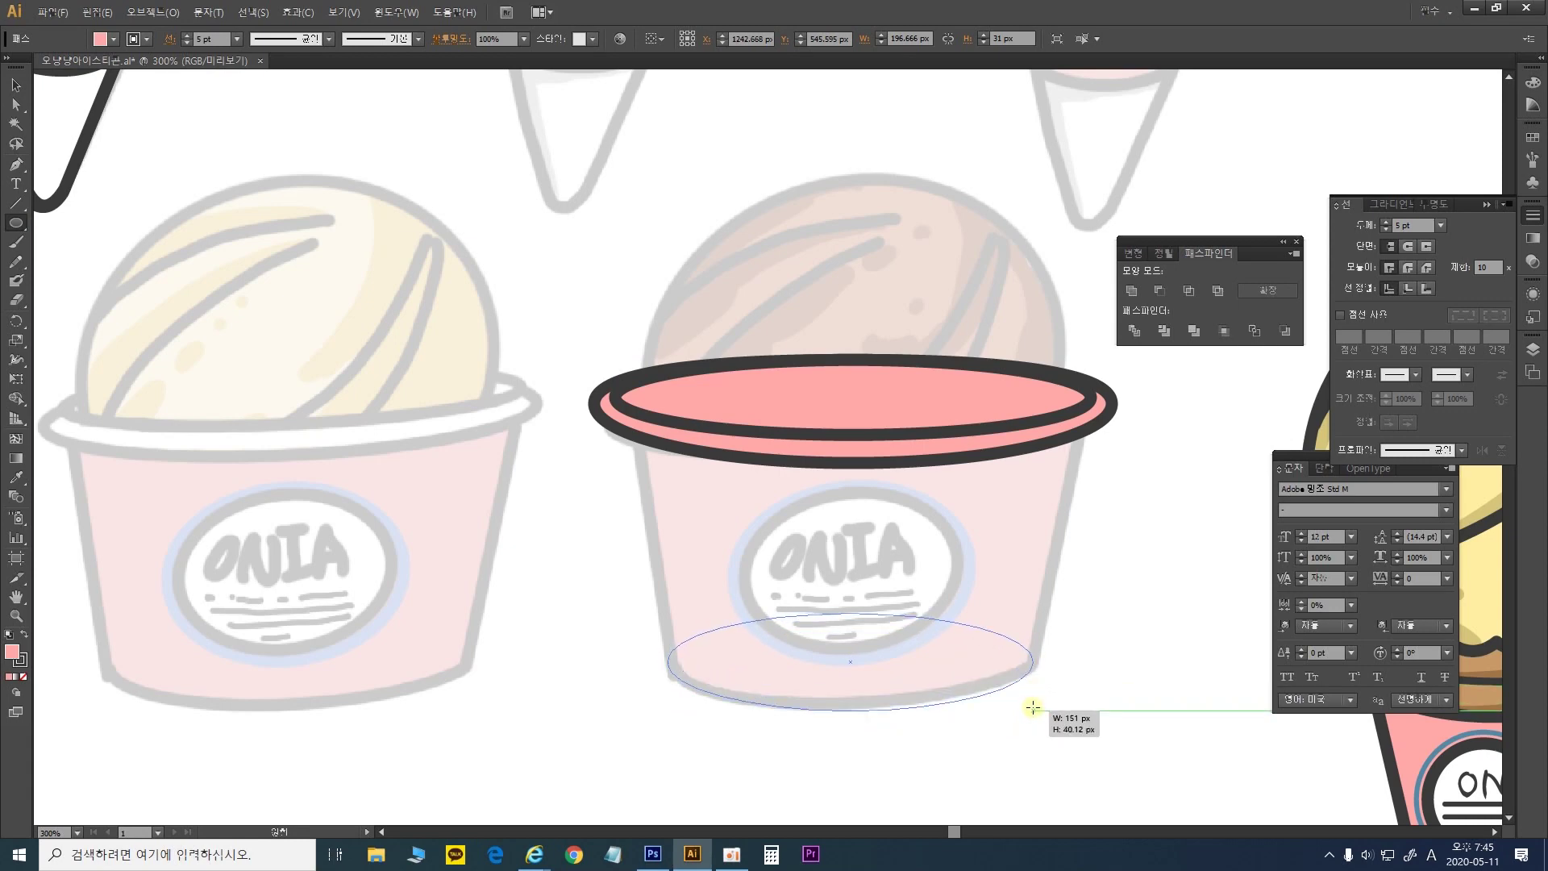
{"action": "left_click_drag", "start_coordinate": [1033, 708], "coordinate": [1032, 707]}
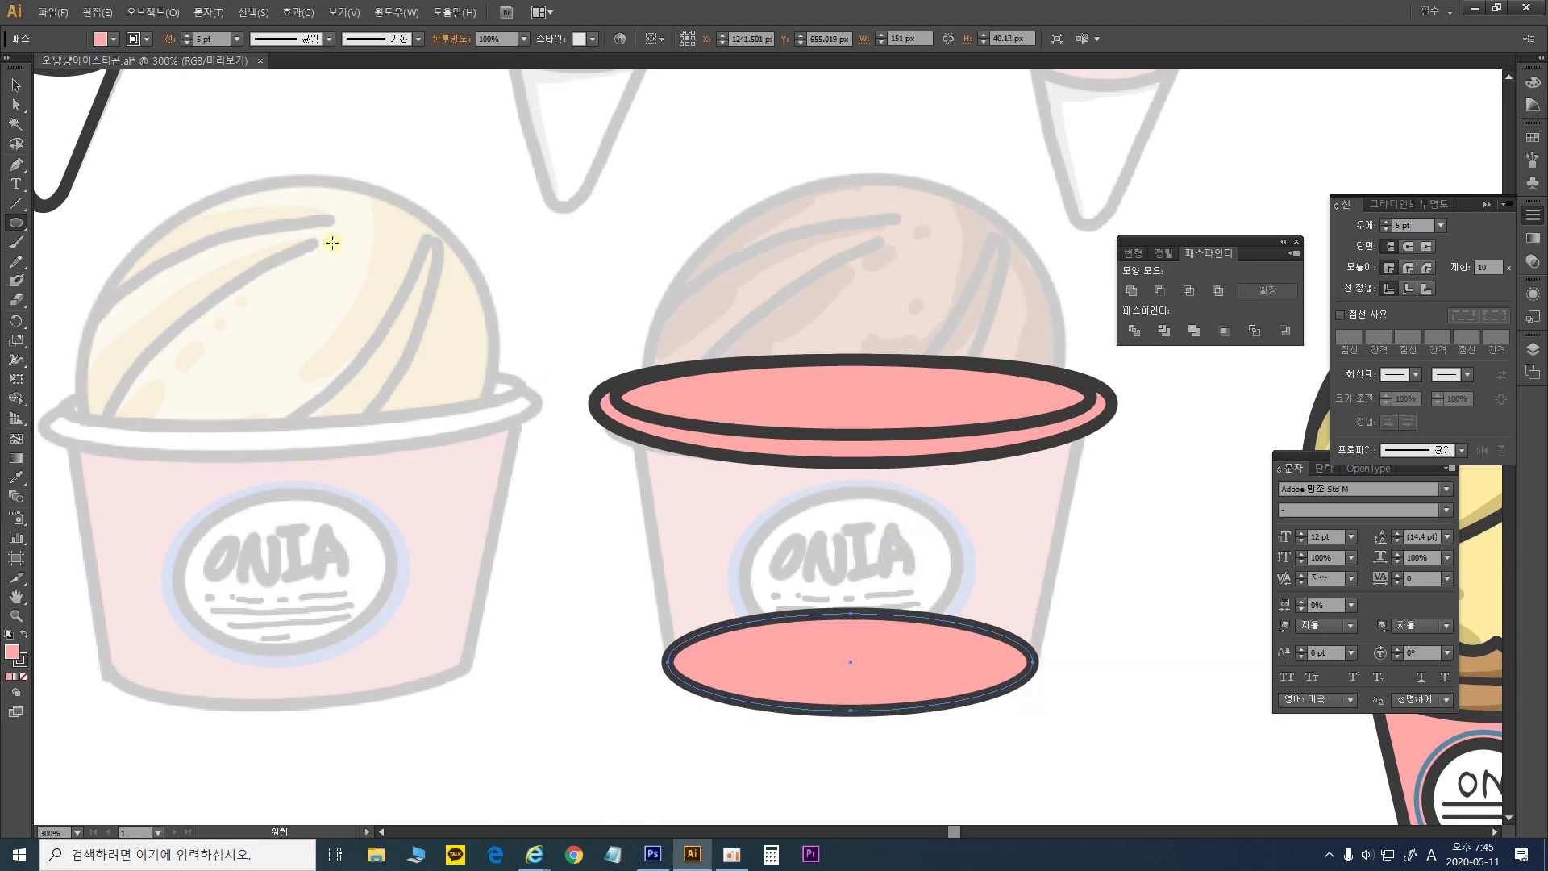
Delete the top anchor of the base ellipse to leave only its lower arc
{"action": "left_click", "coordinate": [15, 105]}
{"action": "left_click", "coordinate": [917, 648]}
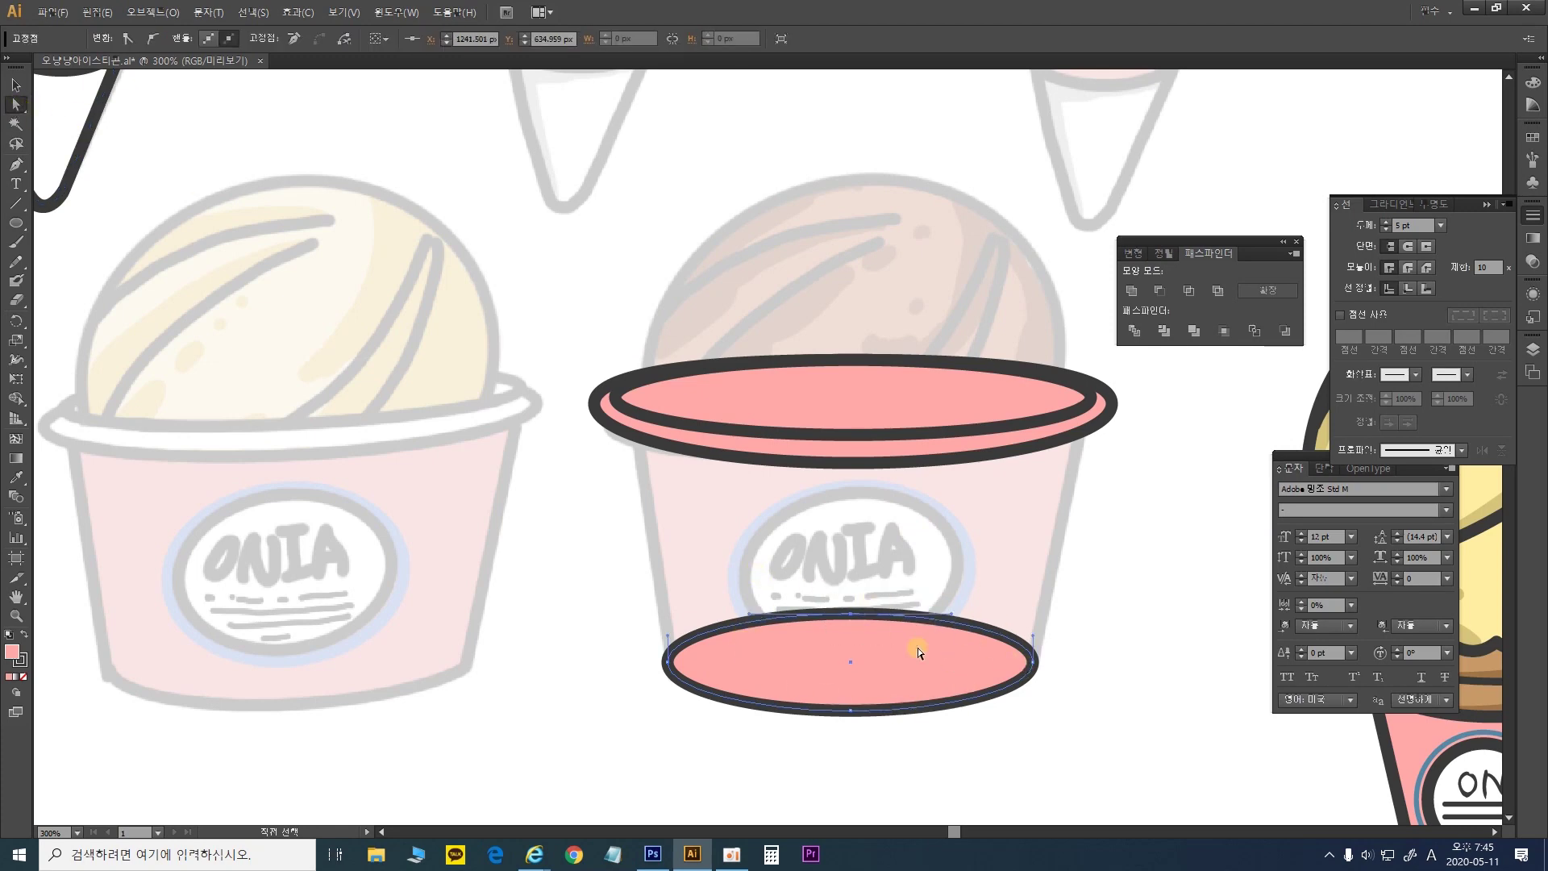
{"action": "key", "text": "Delete"}
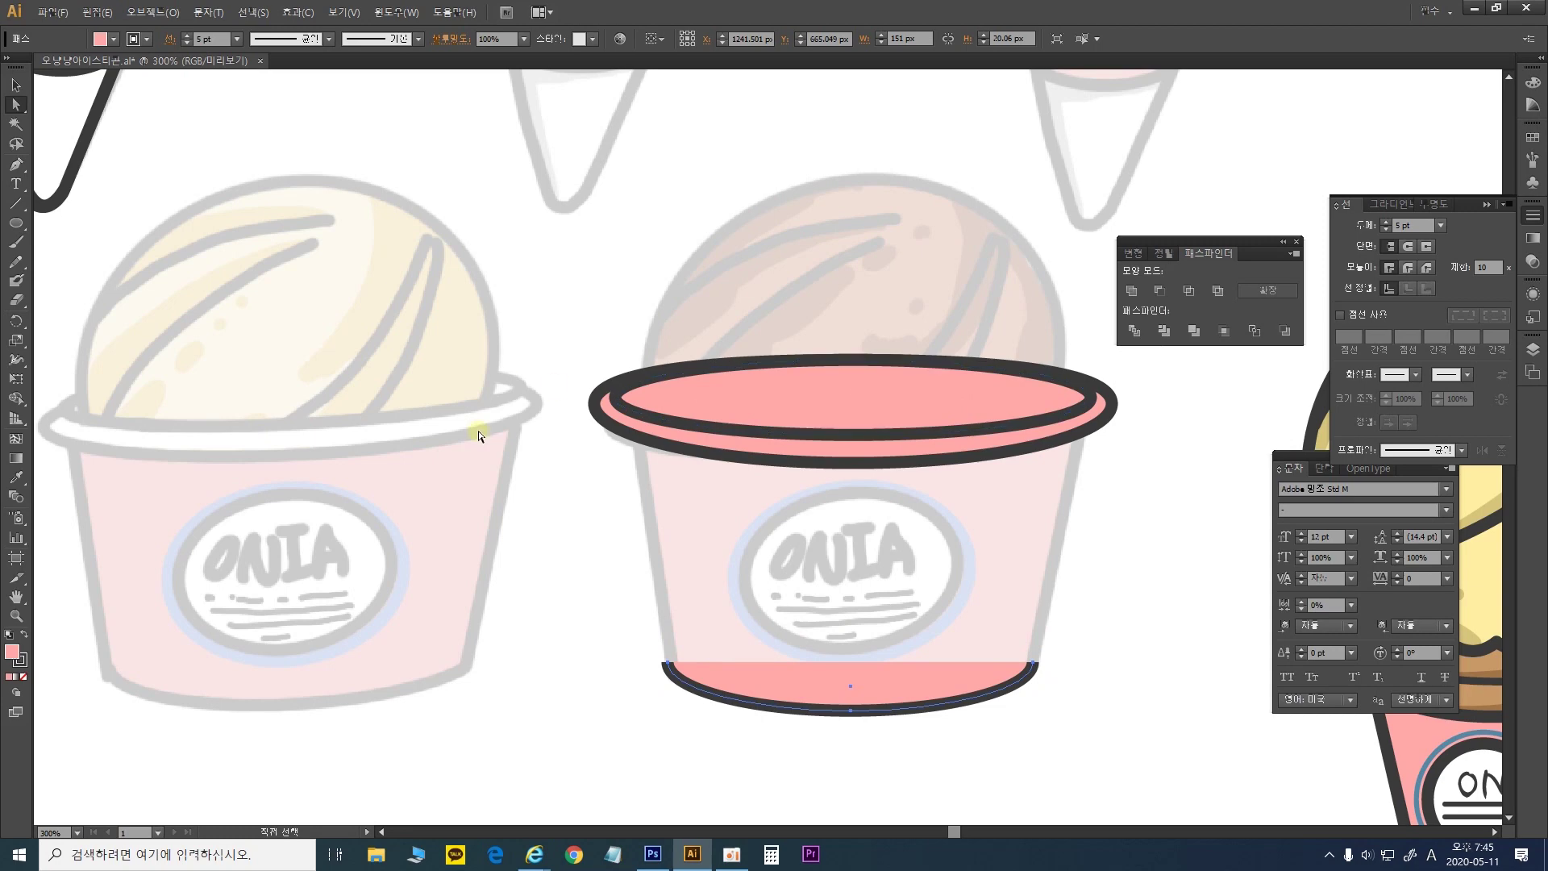
Extend the base arc with the Pen tool from its left end up the cup's side to the rim and across to the rim's center
{"action": "left_click", "coordinate": [16, 164]}
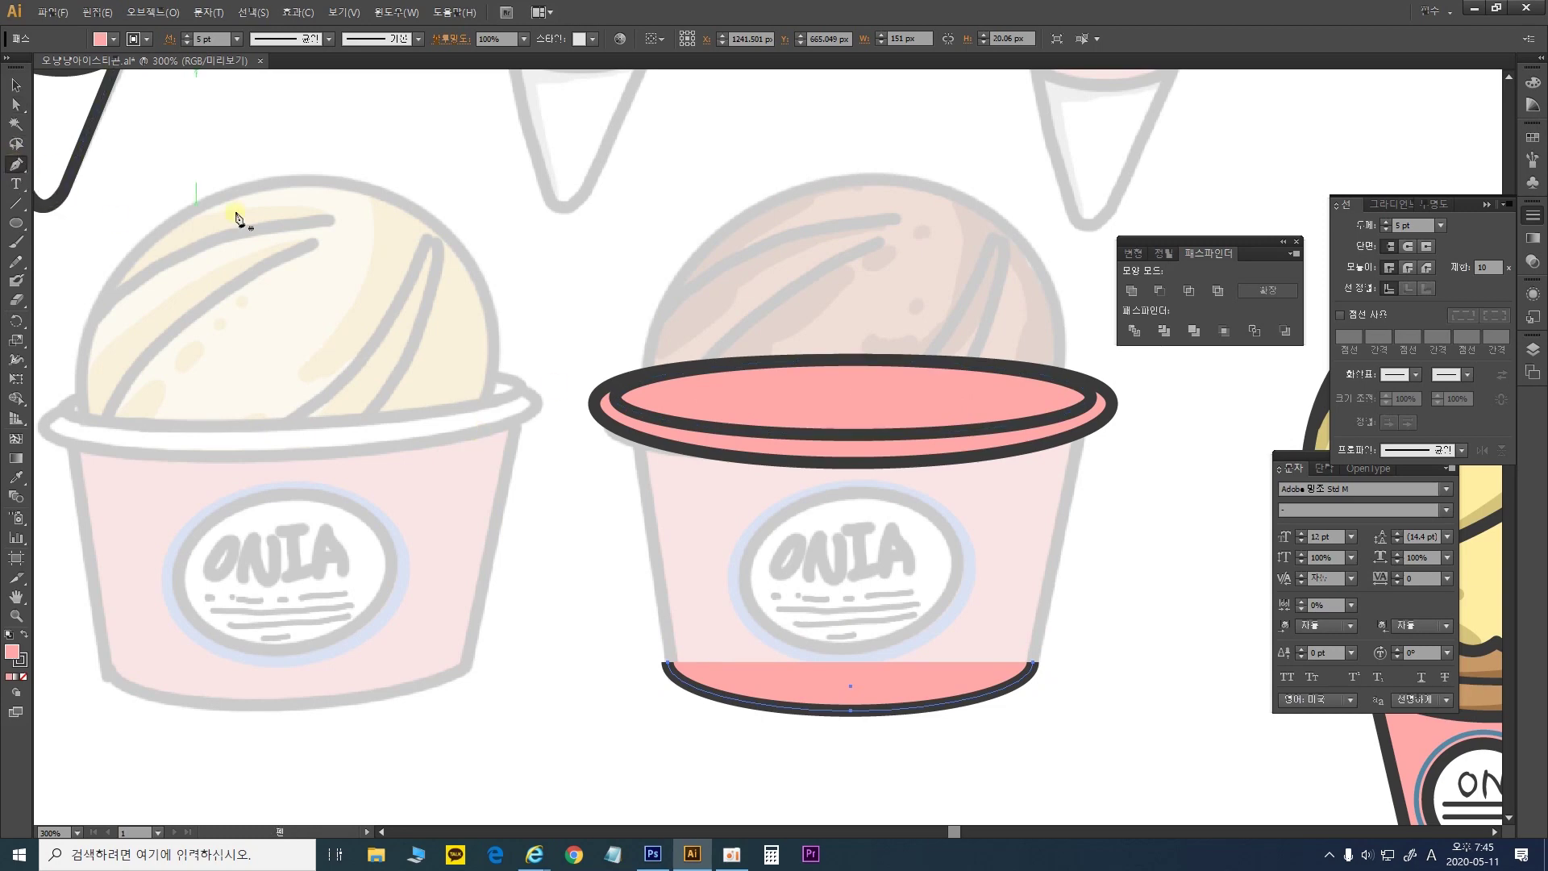
{"action": "left_click", "coordinate": [672, 669]}
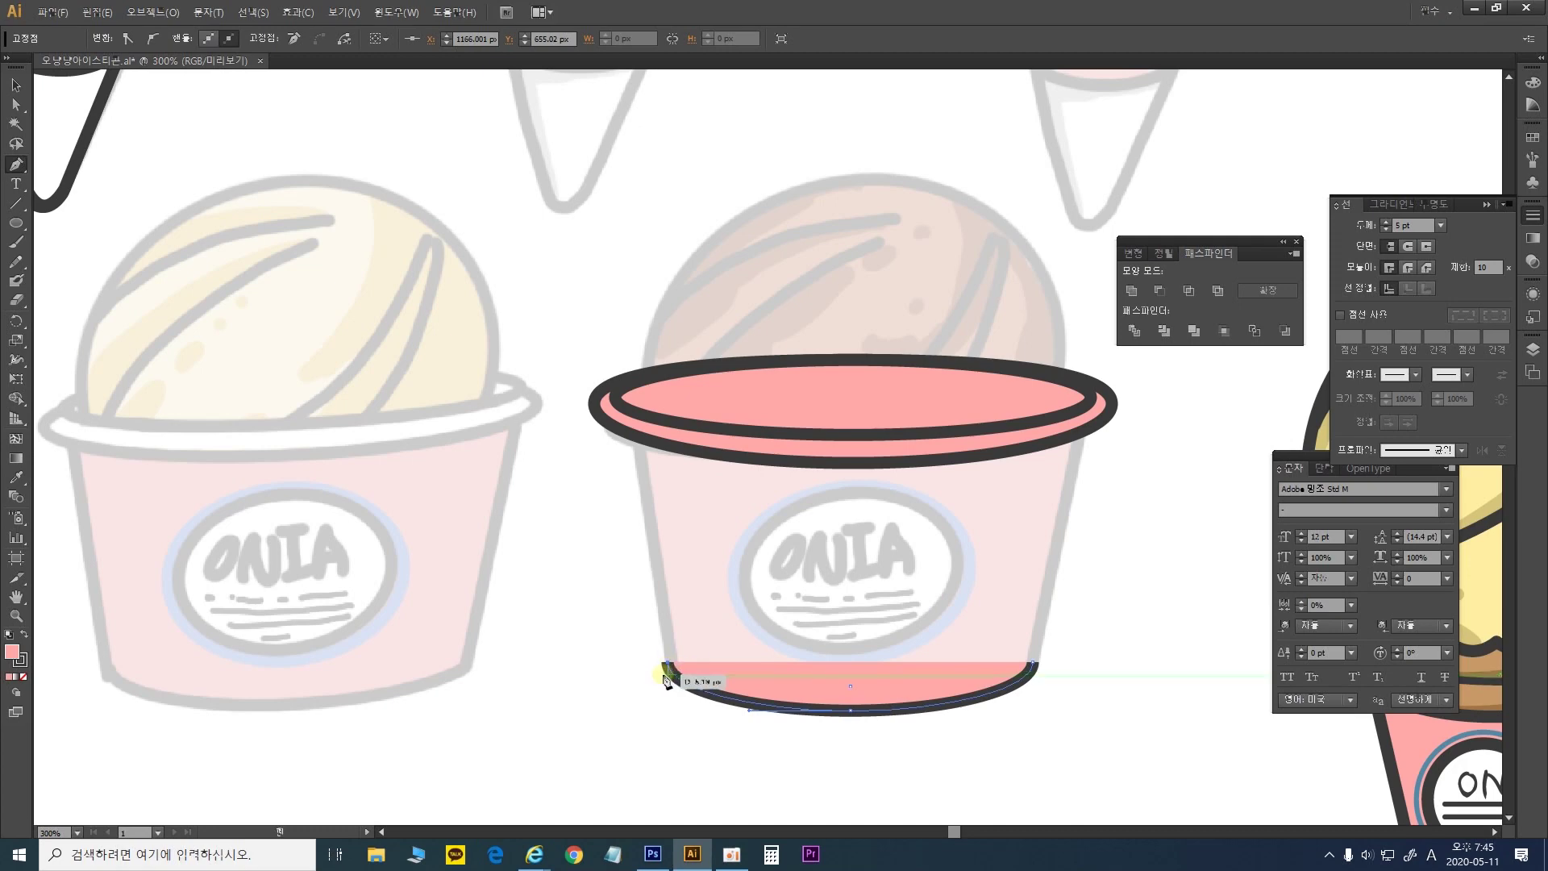
{"action": "left_click", "coordinate": [635, 405]}
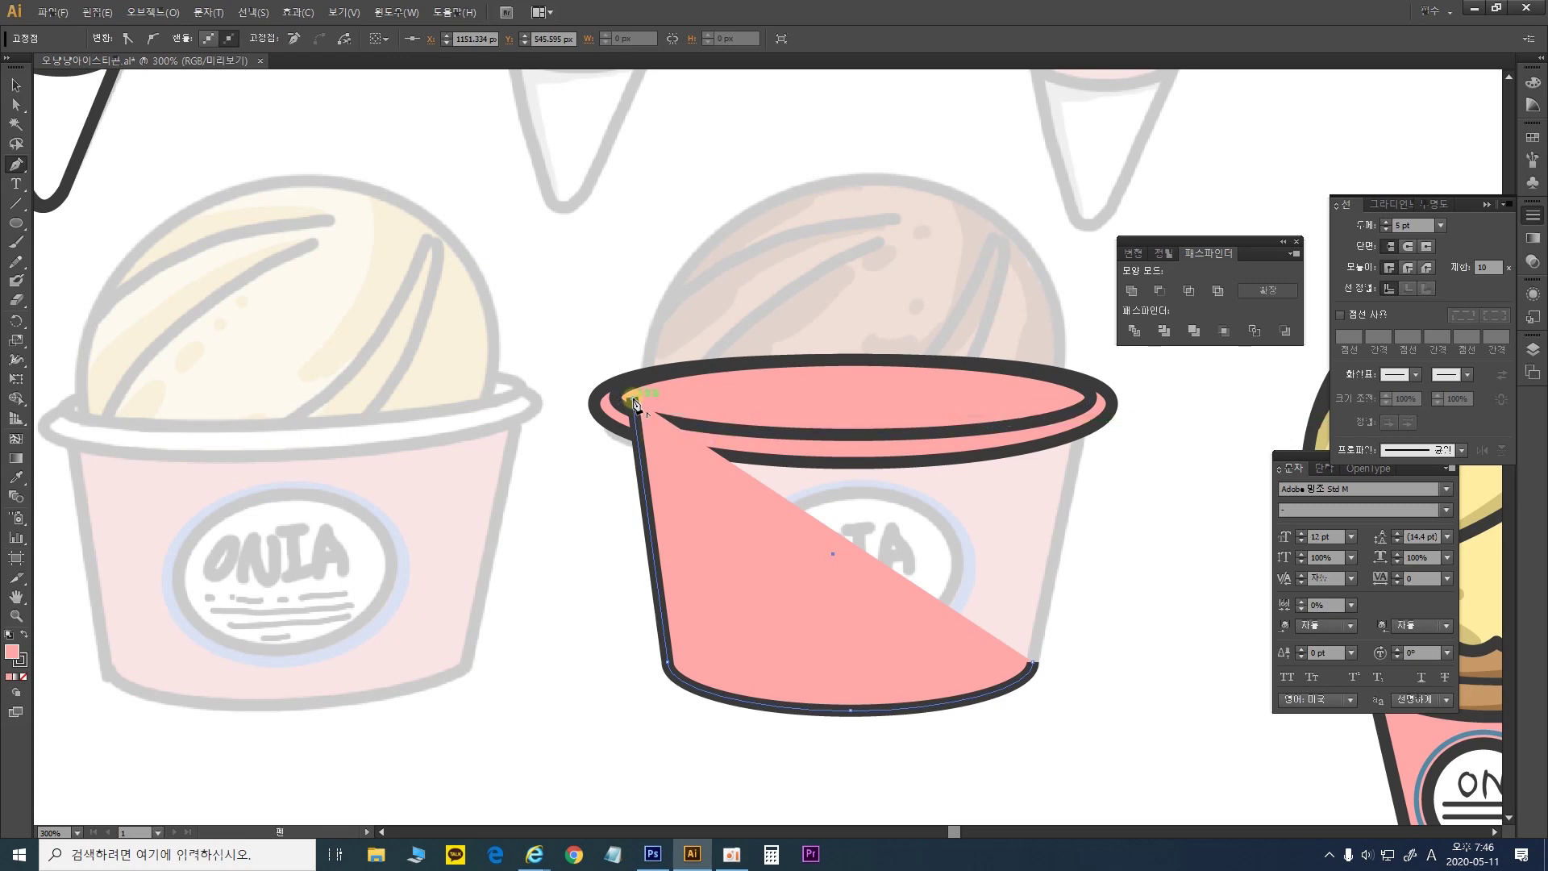
{"action": "left_click", "coordinate": [855, 398]}
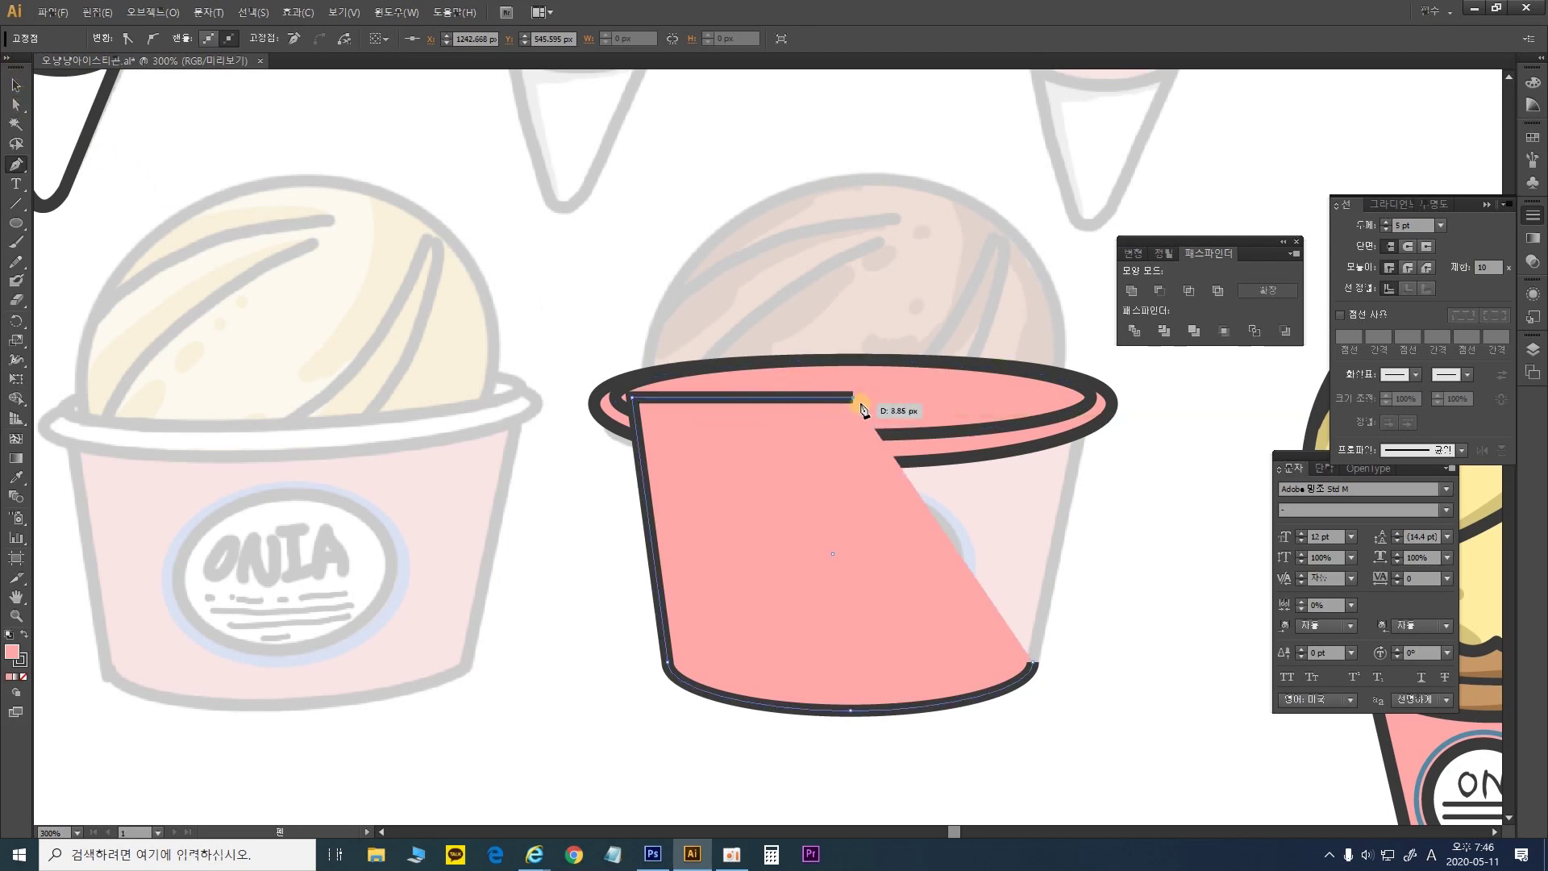
Delete the right end anchor of the cup body path to keep only the left half of the cup
{"action": "left_click", "coordinate": [16, 104]}
{"action": "left_click_drag", "start_coordinate": [1069, 681], "coordinate": [984, 598]}
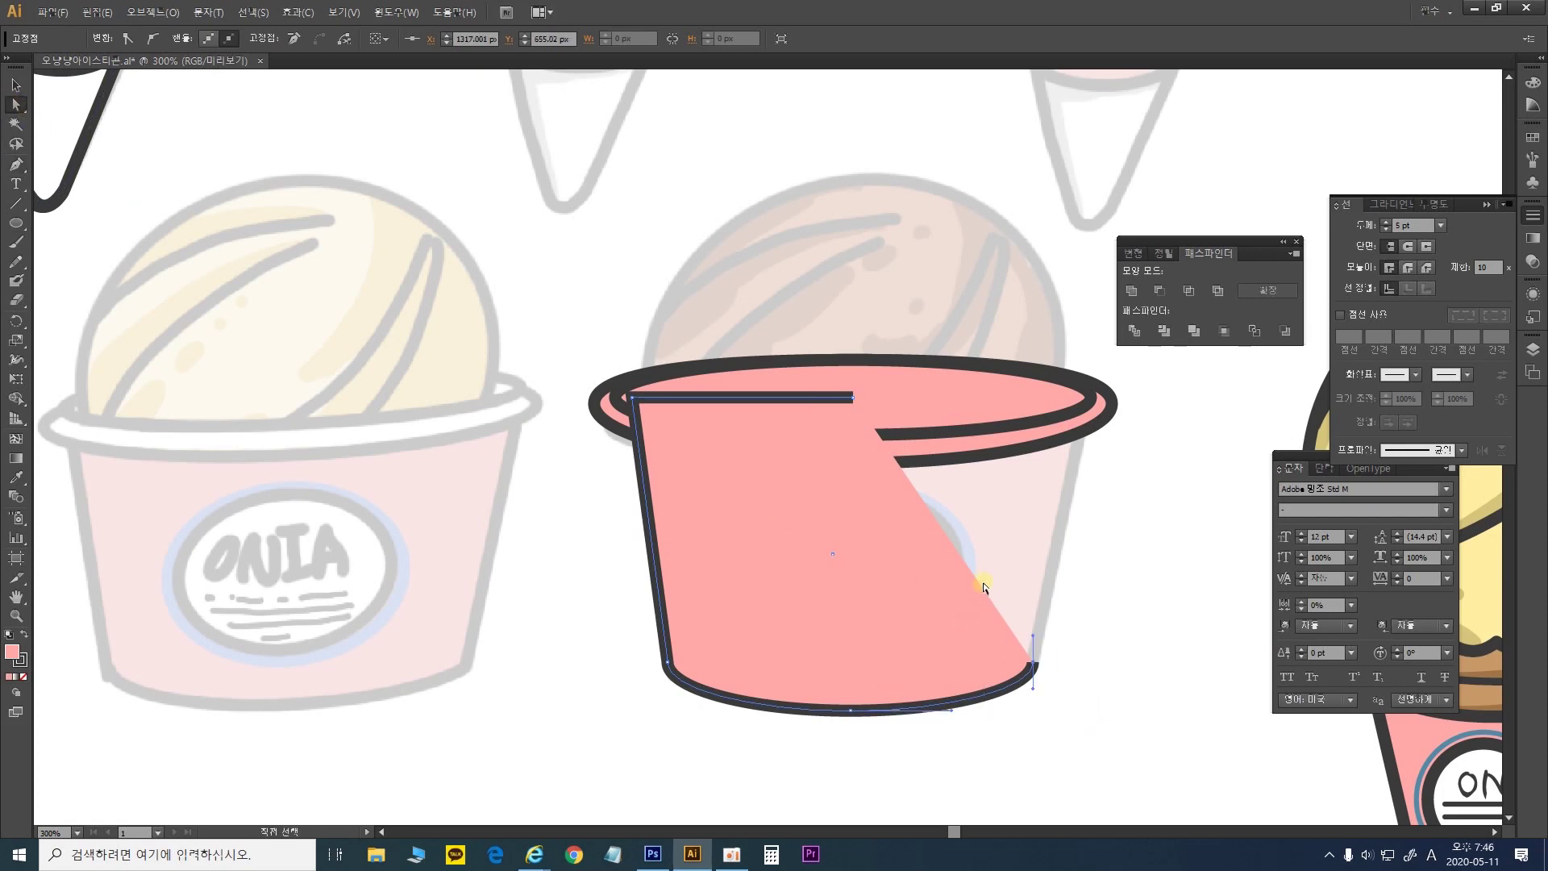
{"action": "key", "text": "Delete"}
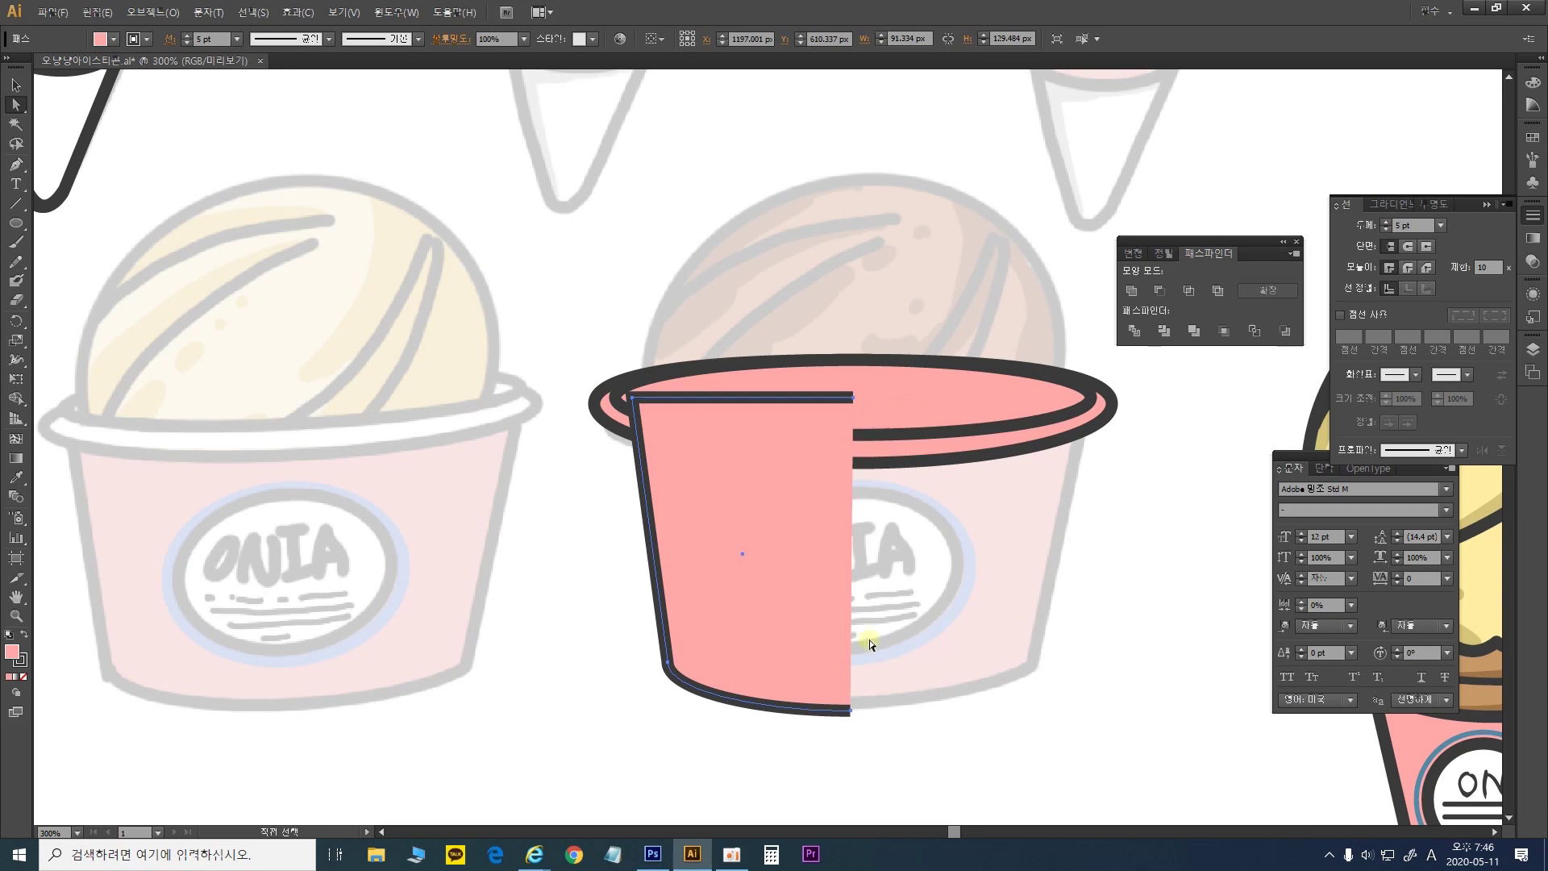
Duplicate the left half of the cup body in place, test the copy by moving it aside, and undo that move
{"action": "left_click", "coordinate": [16, 84]}
{"action": "left_click", "coordinate": [866, 591]}
{"action": "left_click", "coordinate": [791, 569]}
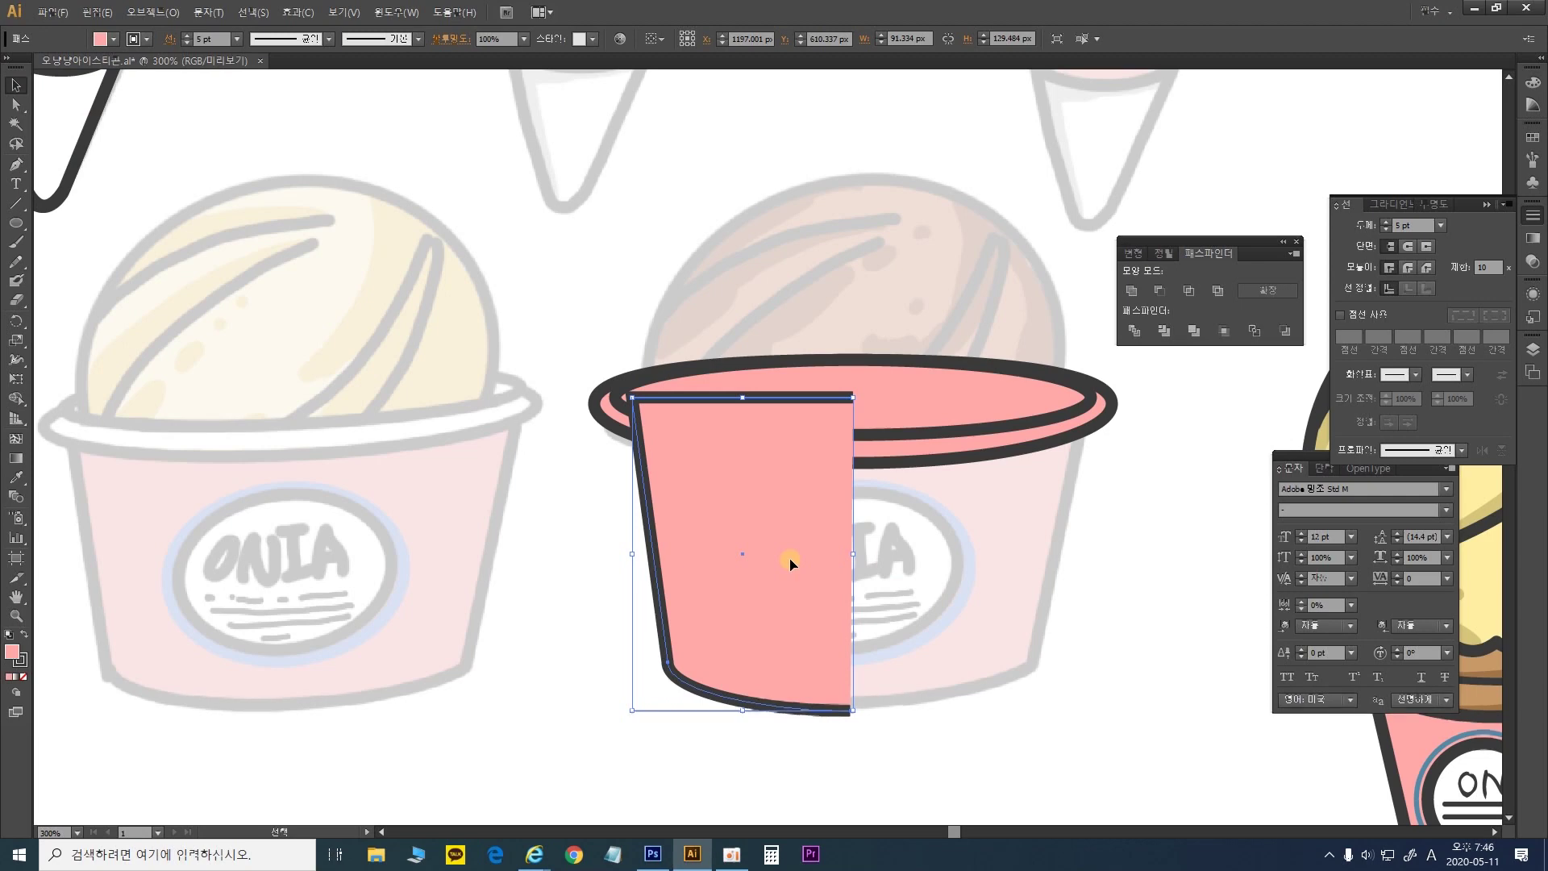
{"action": "key", "text": "ctrl+c"}
{"action": "key", "text": "ctrl+f"}
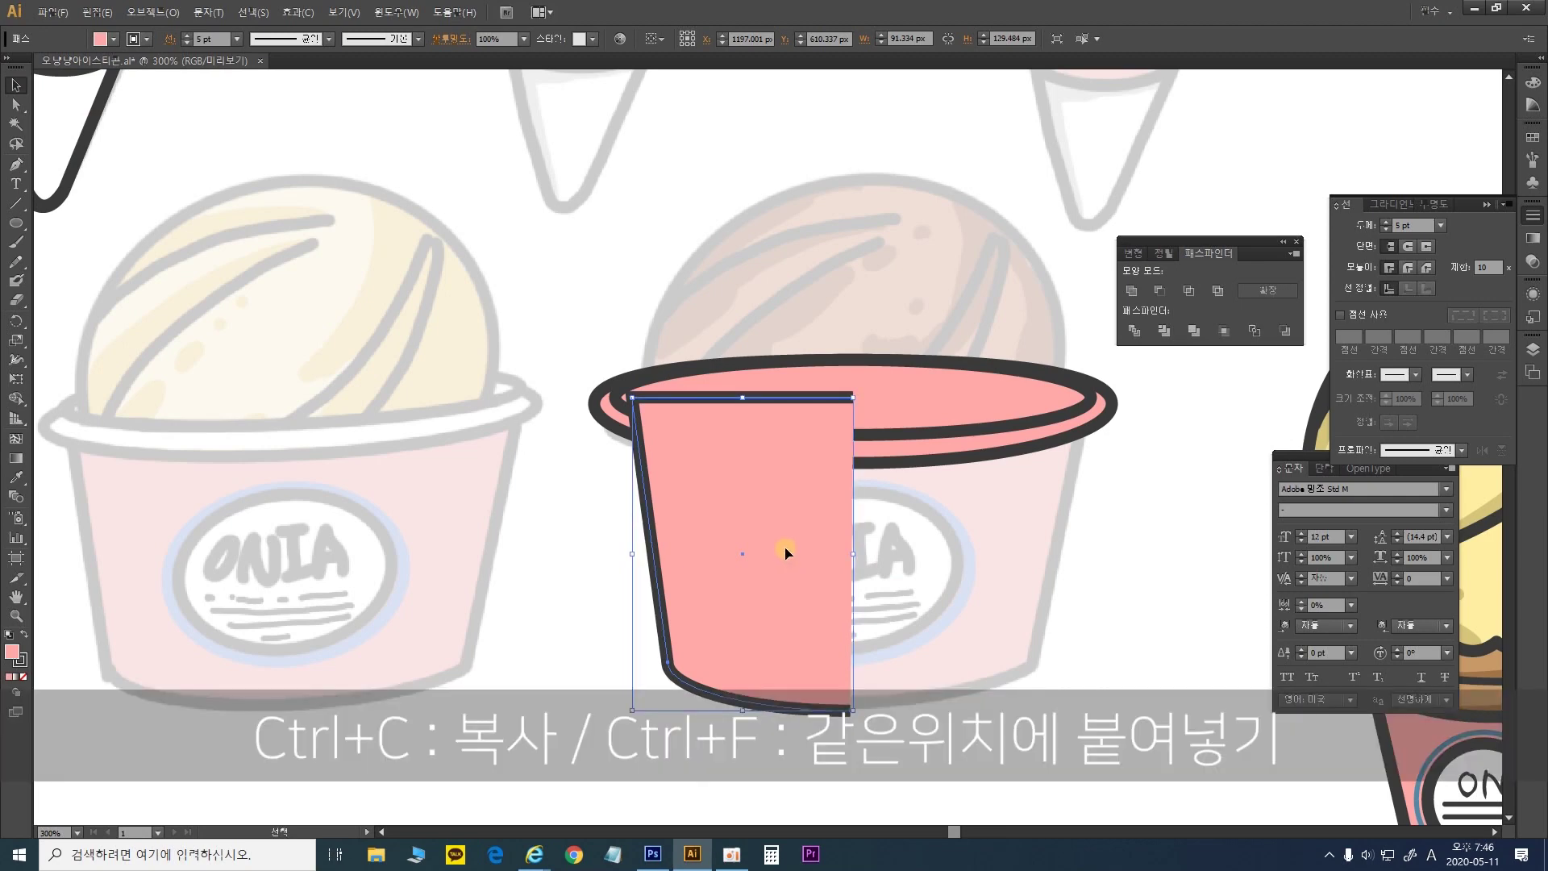
{"action": "left_click_drag", "start_coordinate": [785, 553], "coordinate": [732, 502]}
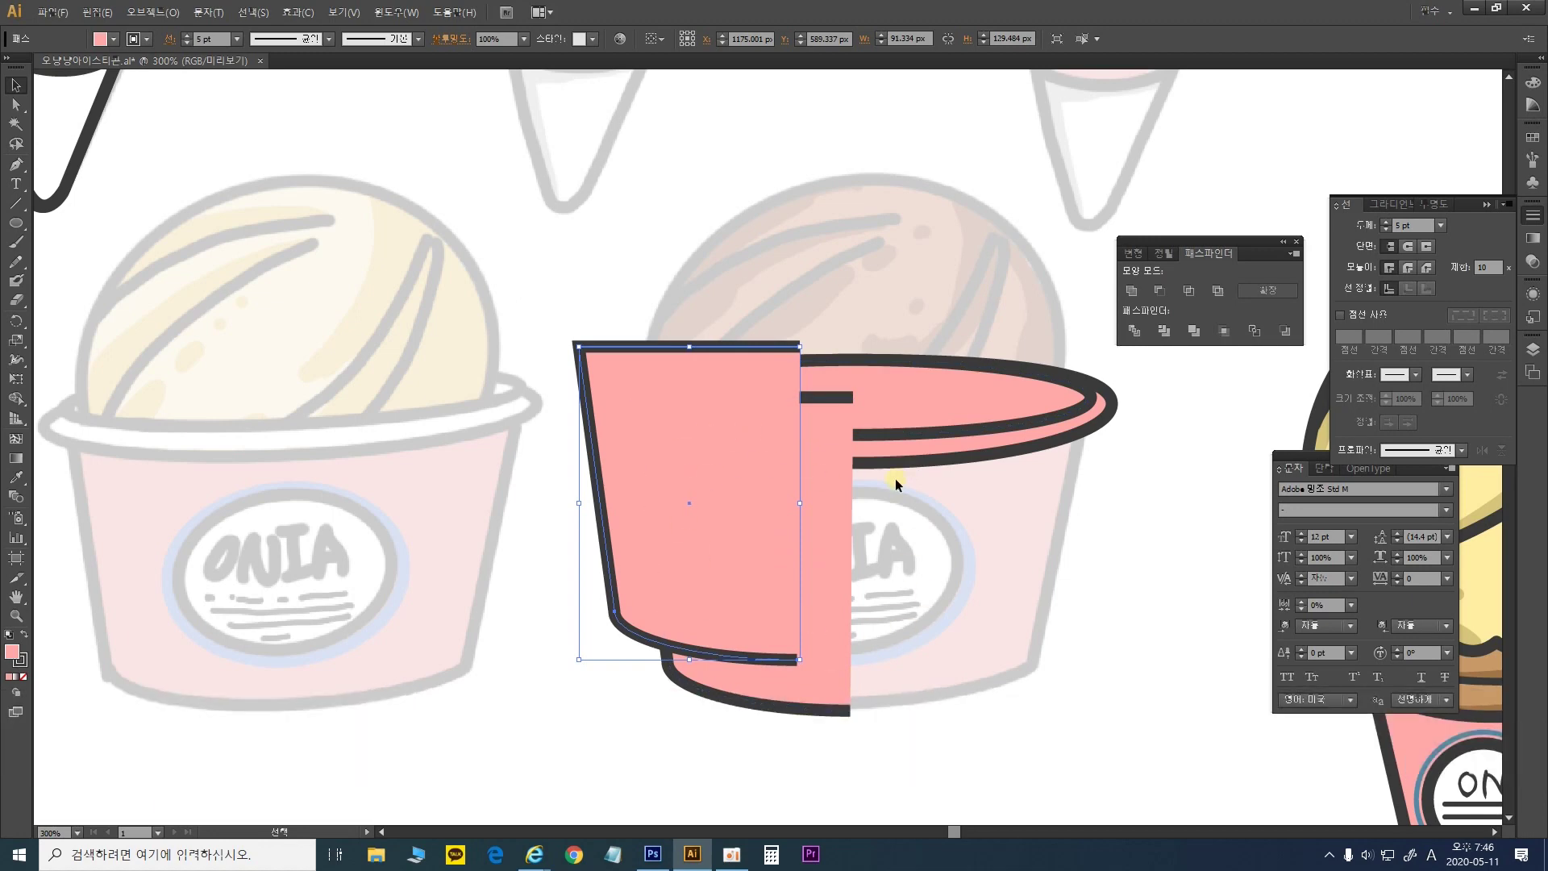
{"action": "key", "text": "ctrl+z"}
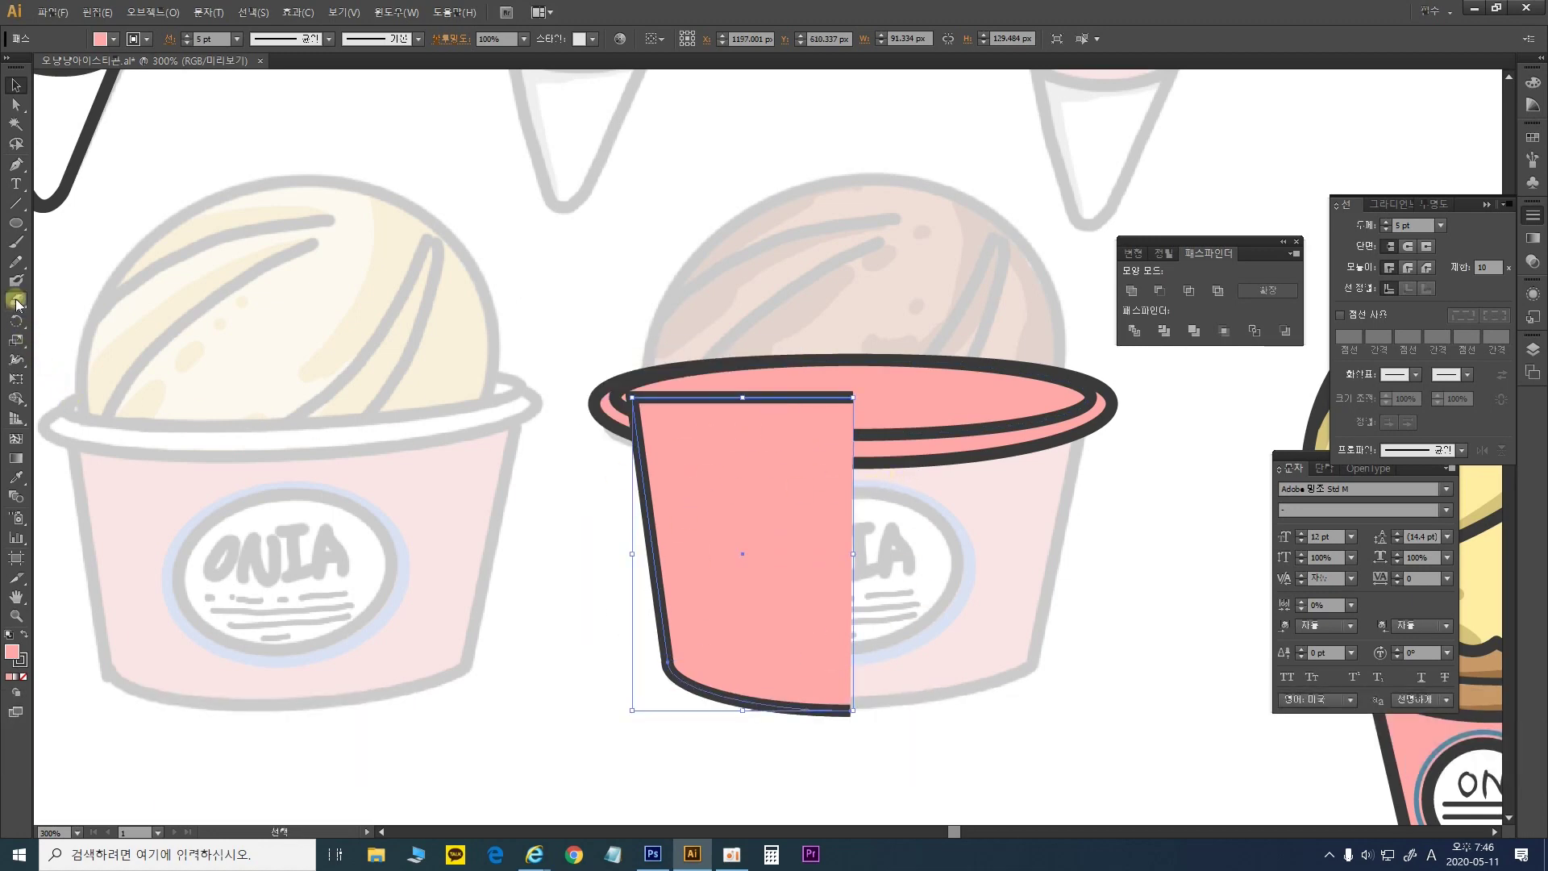
Reflect the duplicated half across the cup's vertical center line to form the right half of the body
{"action": "left_click", "coordinate": [16, 321]}
{"action": "left_click_drag", "start_coordinate": [16, 320], "coordinate": [98, 350]}
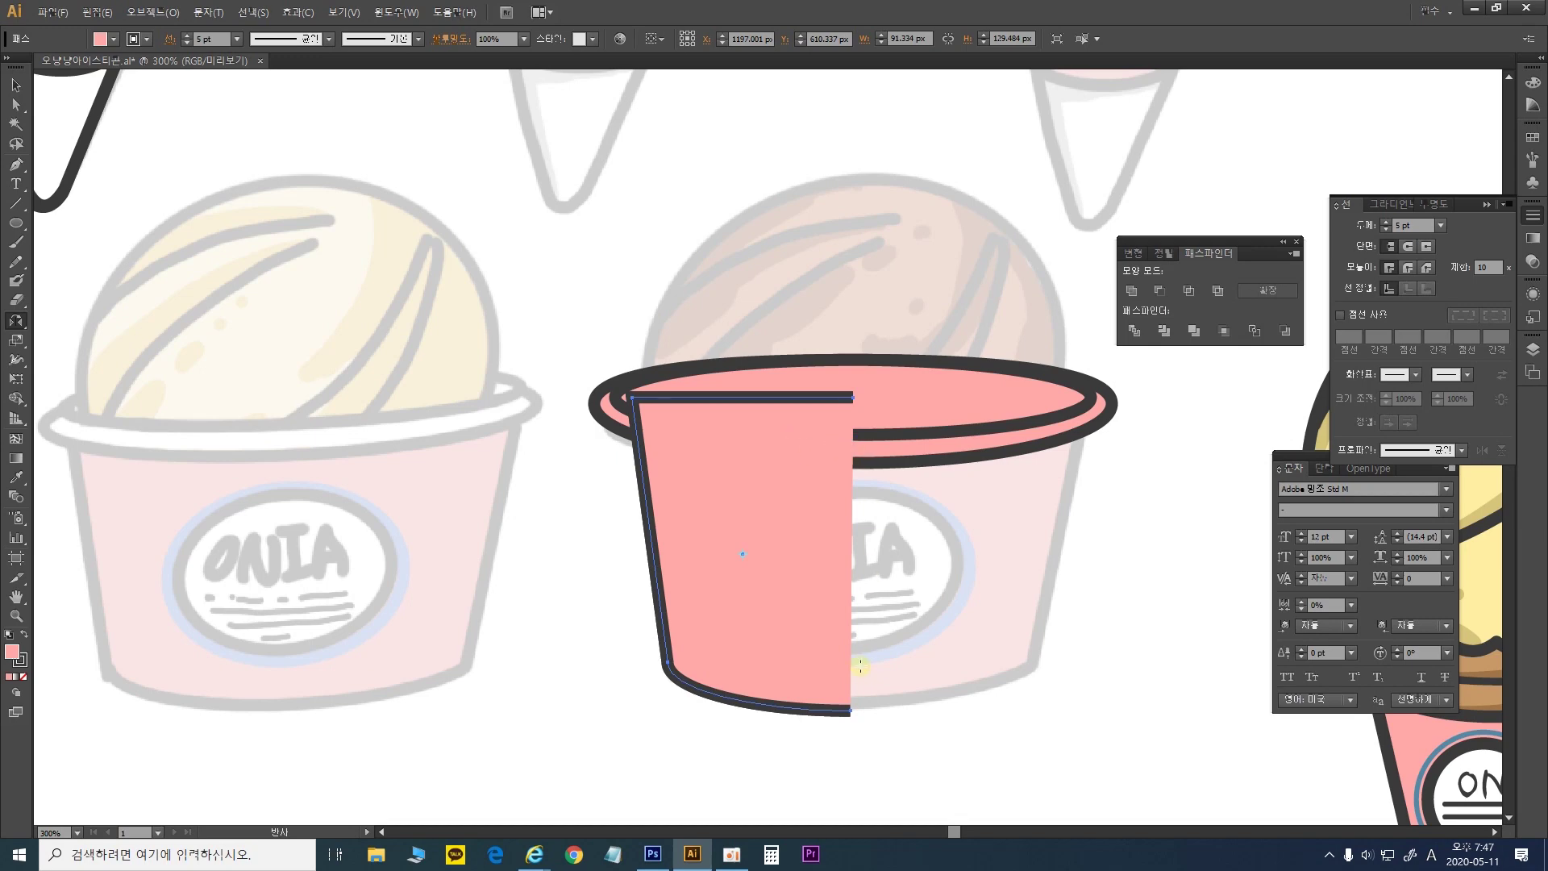
{"action": "left_click", "coordinate": [852, 713]}
{"action": "left_click_drag", "start_coordinate": [858, 375], "coordinate": [859, 376]}
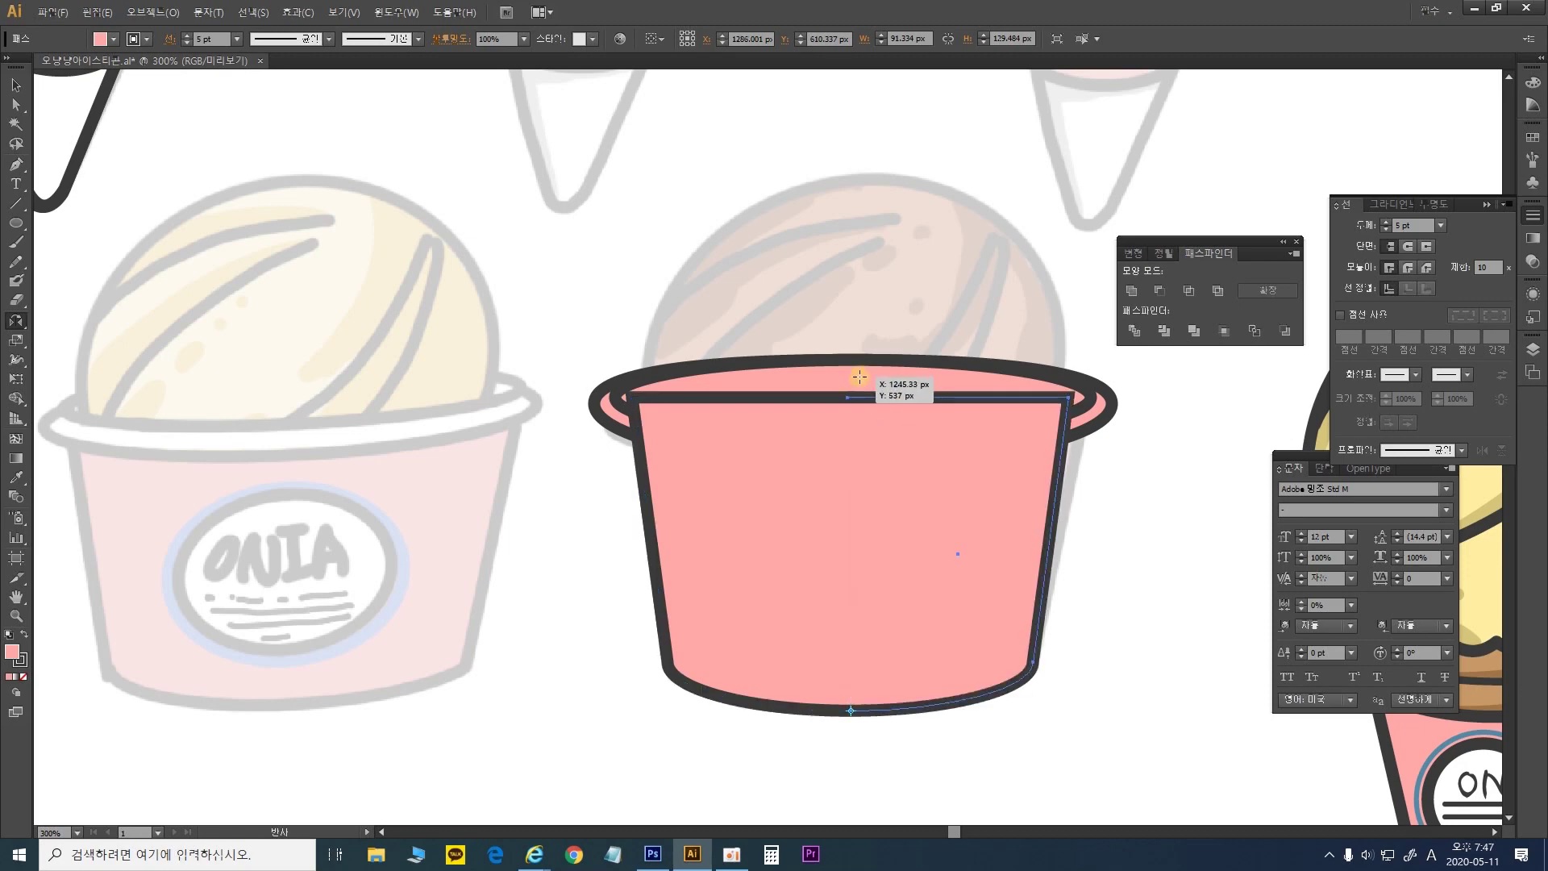
{"action": "left_click", "coordinate": [15, 84]}
{"action": "left_click", "coordinate": [1154, 589]}
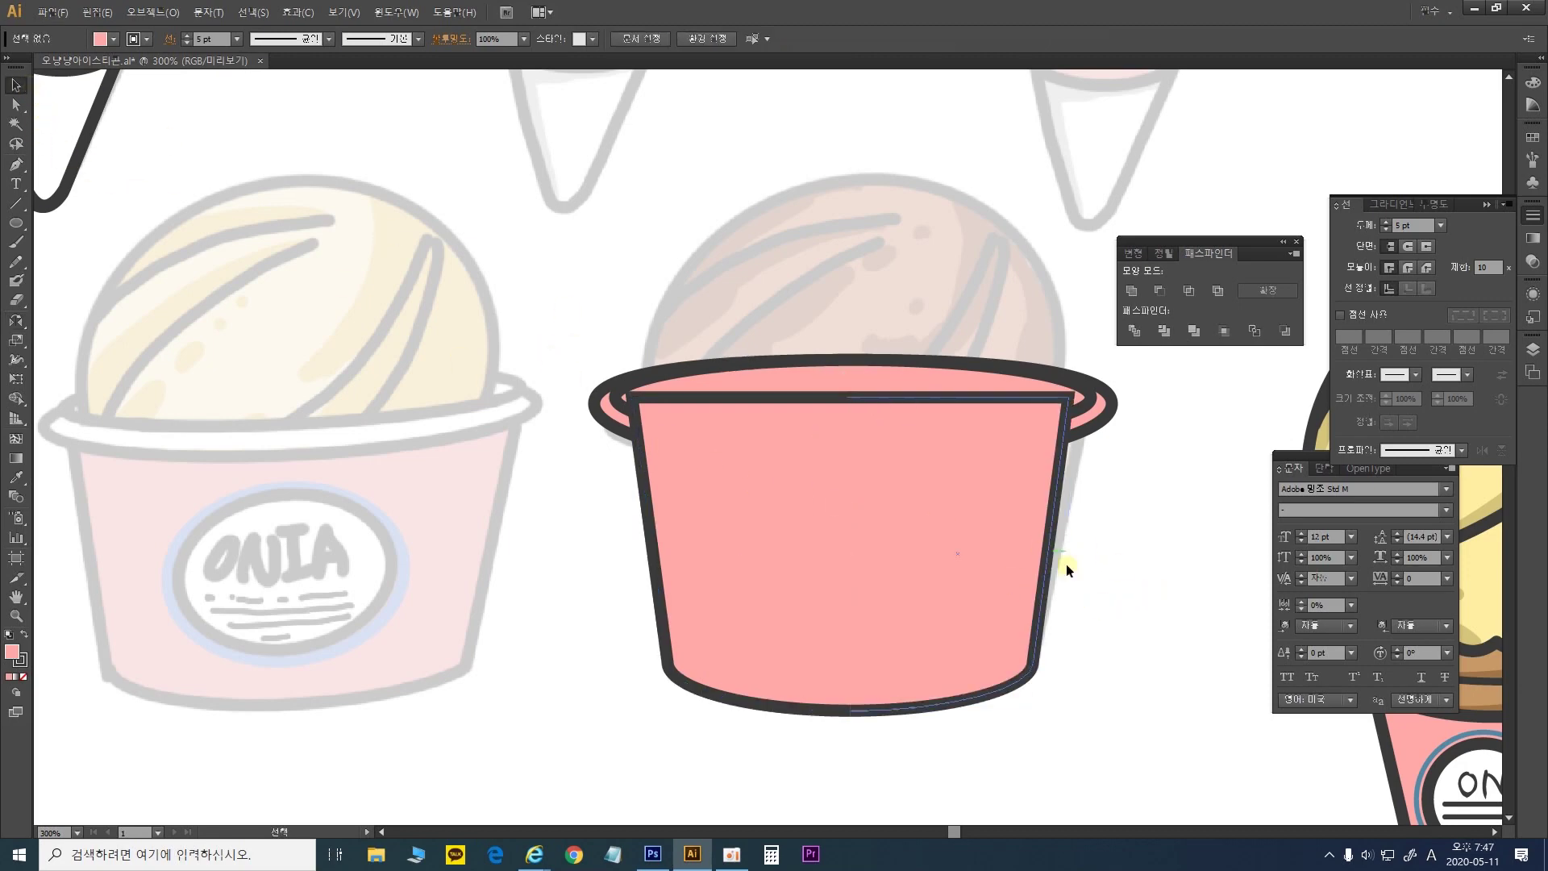
Unite the left and right halves of the cup body into one shape
{"action": "left_click", "coordinate": [971, 551]}
{"action": "left_click", "coordinate": [714, 522]}
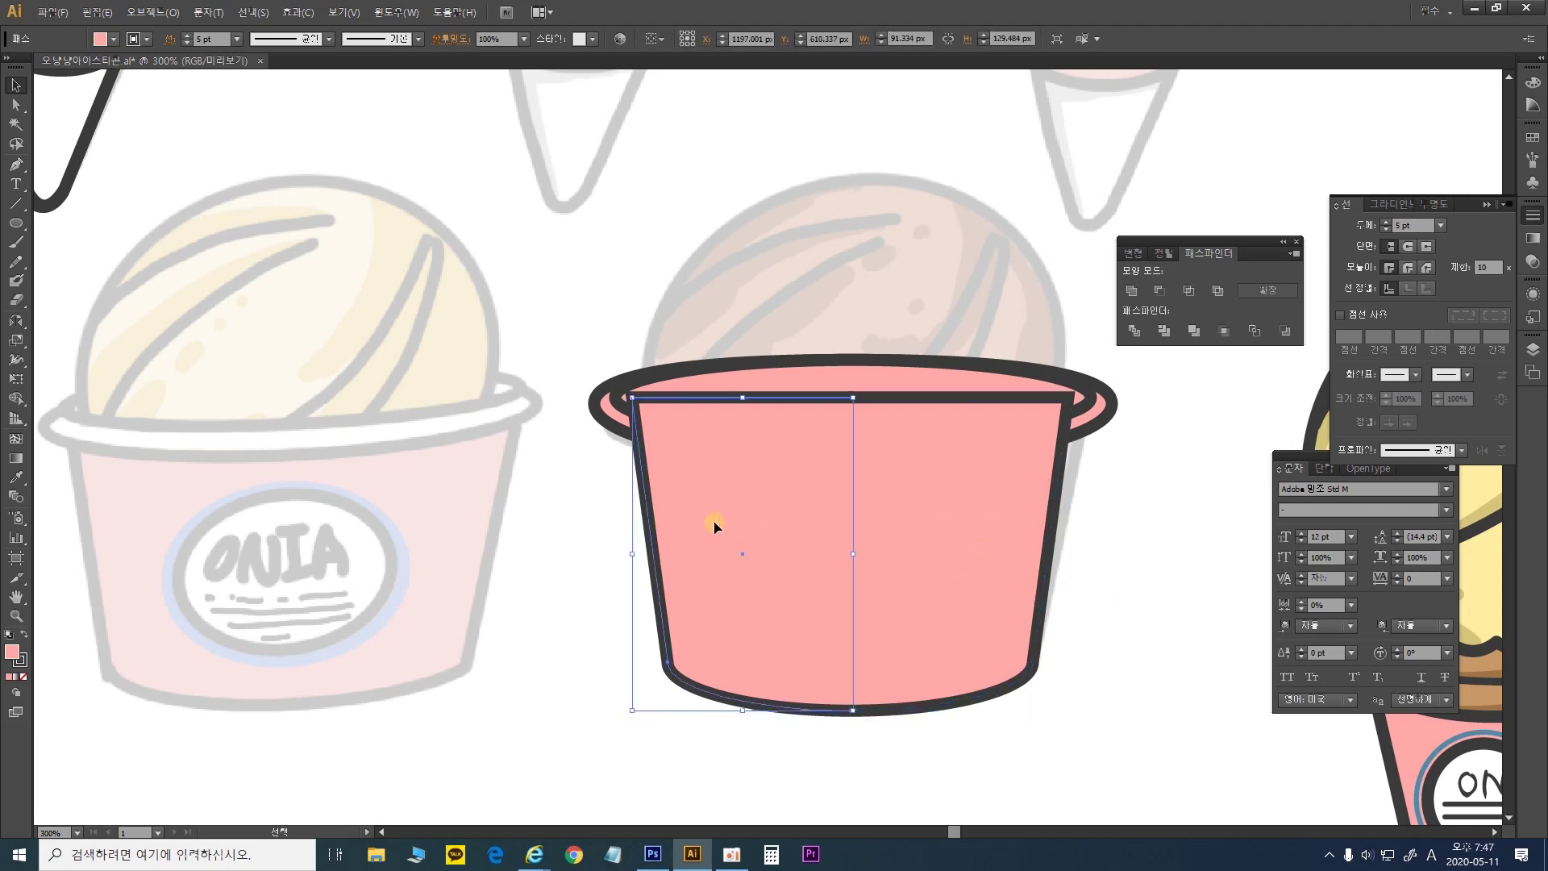
{"action": "left_click", "coordinate": [909, 540], "text": "shift"}
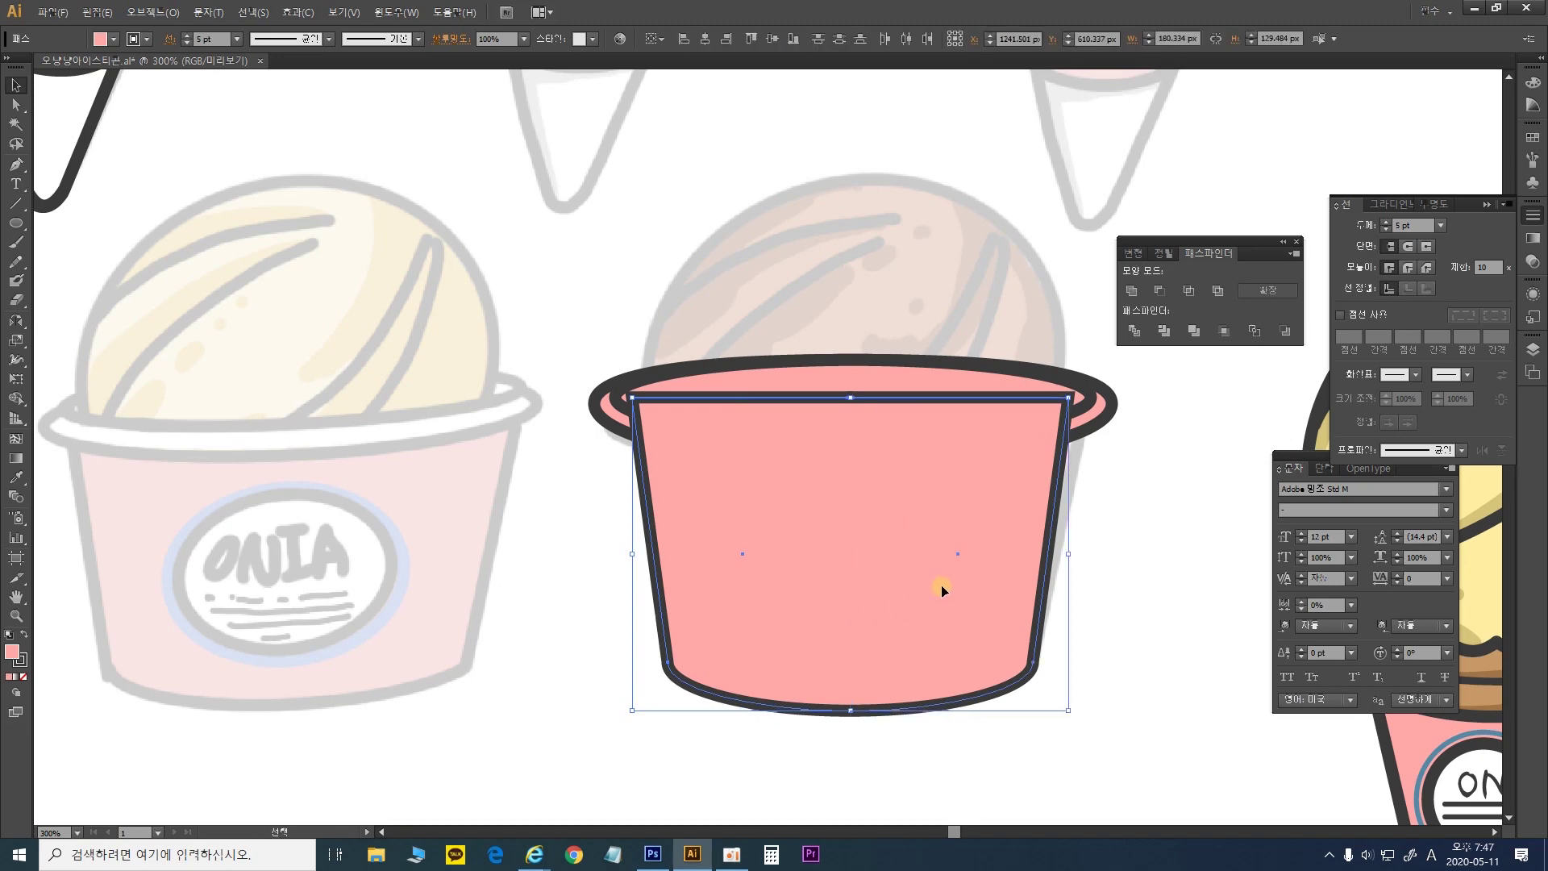
{"action": "left_click", "coordinate": [1132, 289]}
{"action": "left_click", "coordinate": [1130, 516]}
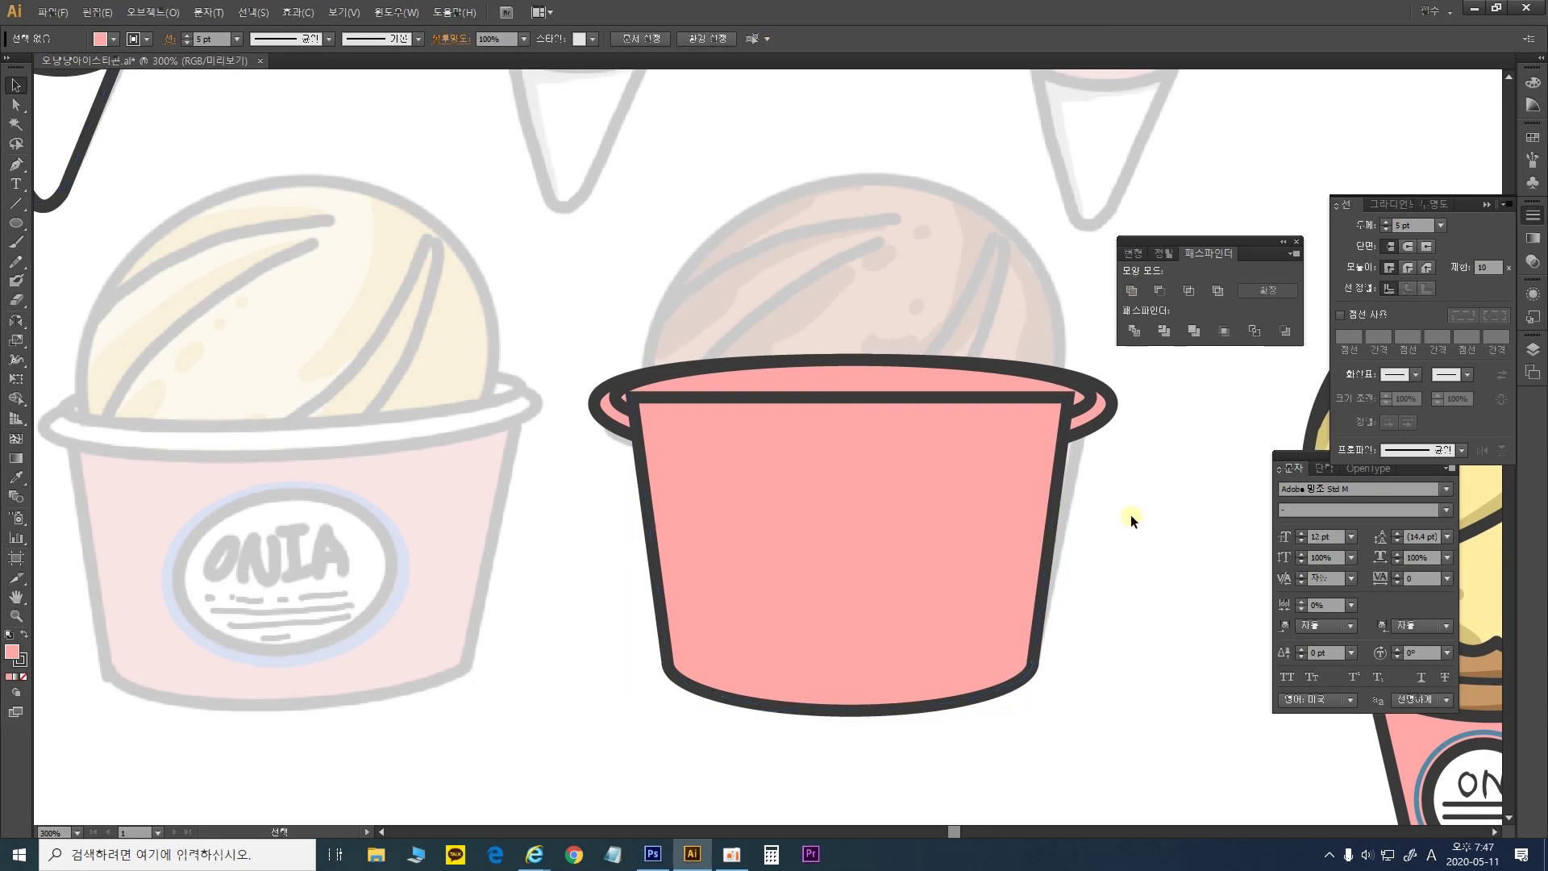
Send the cup body backward behind both rim ellipses
{"action": "left_click", "coordinate": [886, 587]}
{"action": "left_click", "coordinate": [1152, 599]}
{"action": "left_click", "coordinate": [985, 558]}
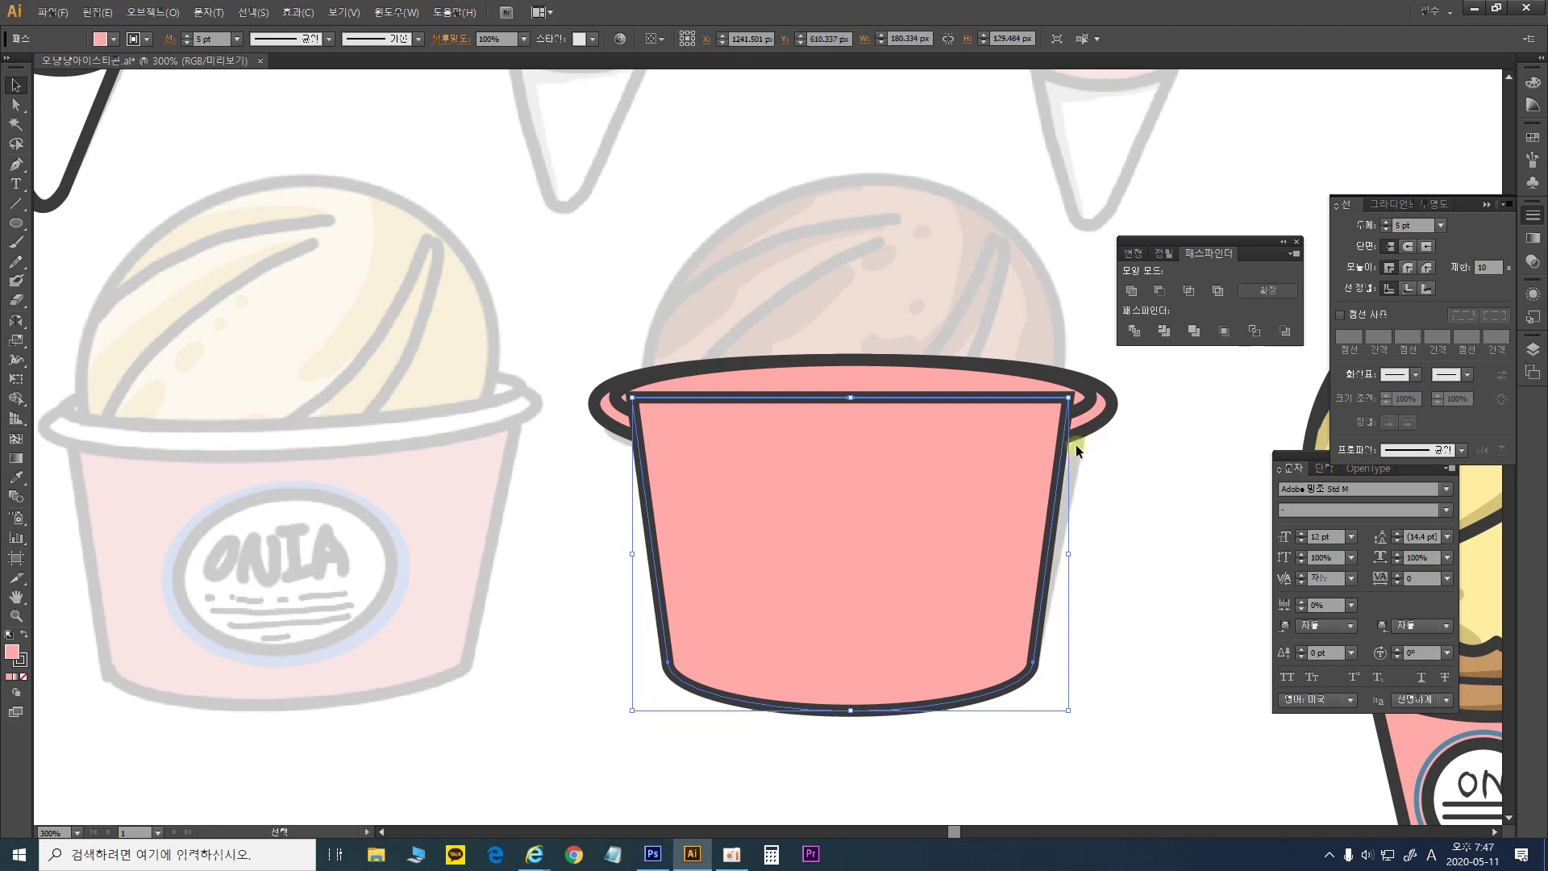
{"action": "key", "text": "a"}
{"action": "key", "text": "ctrl+bracketleft"}
{"action": "key", "text": "ctrl+bracketleft"}
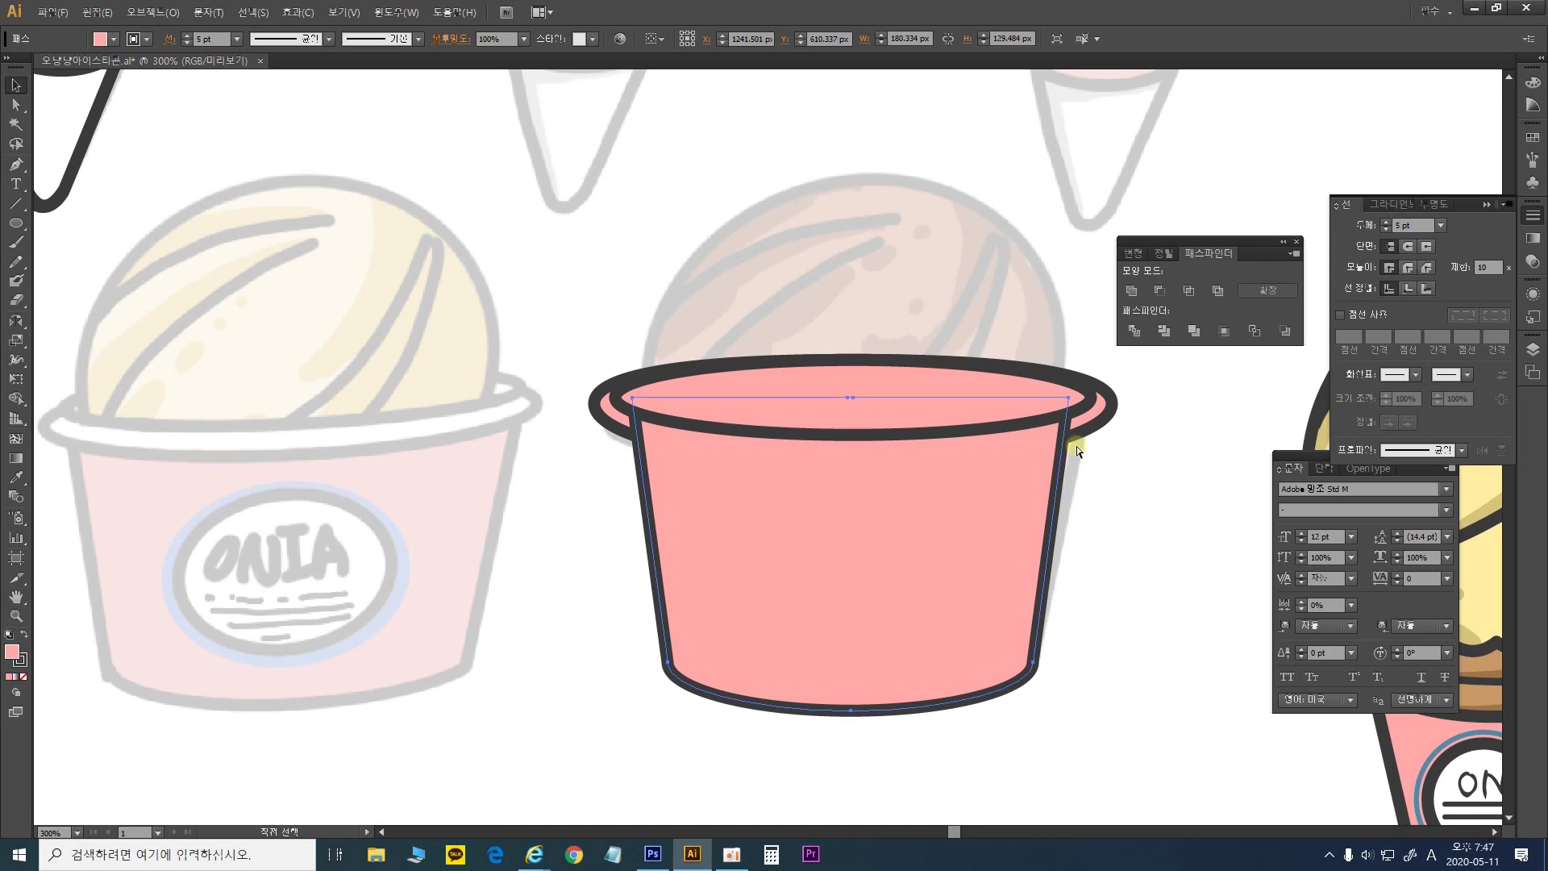
{"action": "key", "text": "v"}
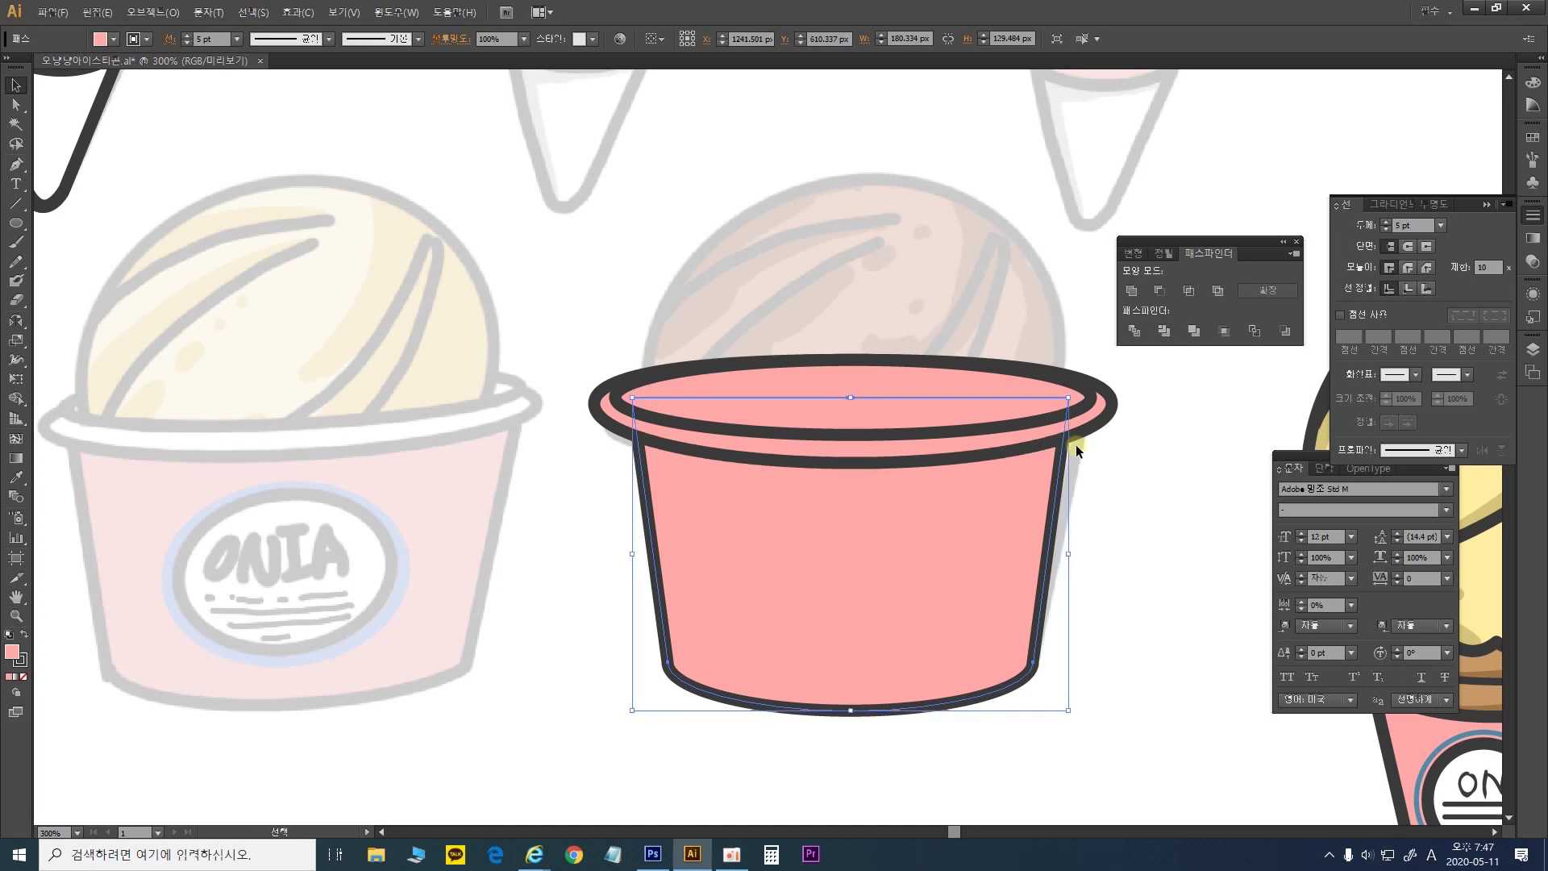
{"action": "left_click", "coordinate": [1133, 511]}
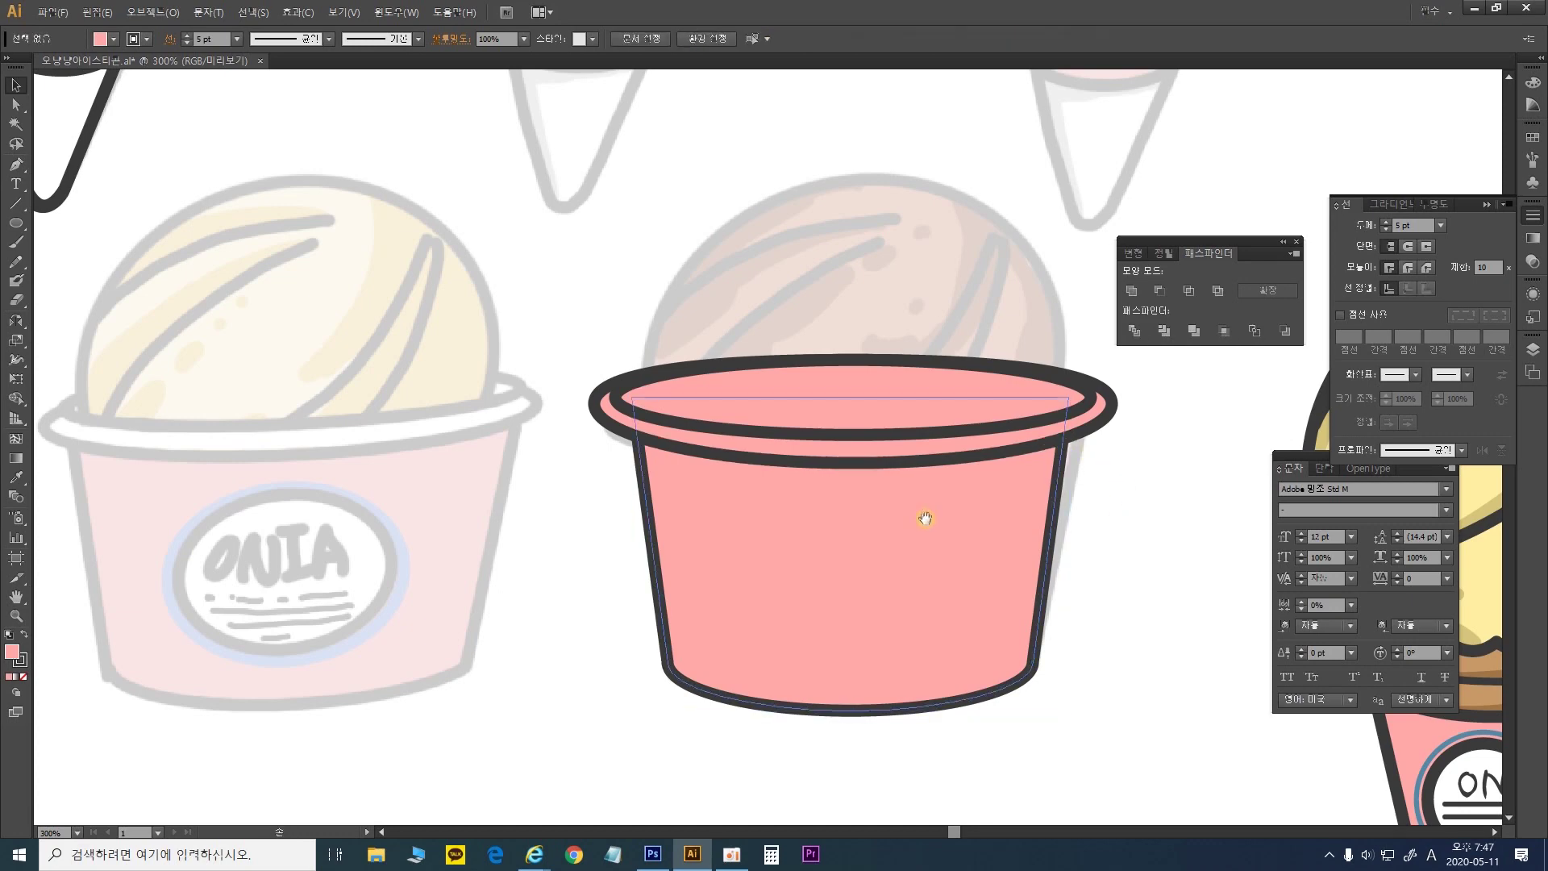
Fill the outer rim ellipse with white
{"action": "left_click_drag", "start_coordinate": [936, 518], "coordinate": [991, 525]}
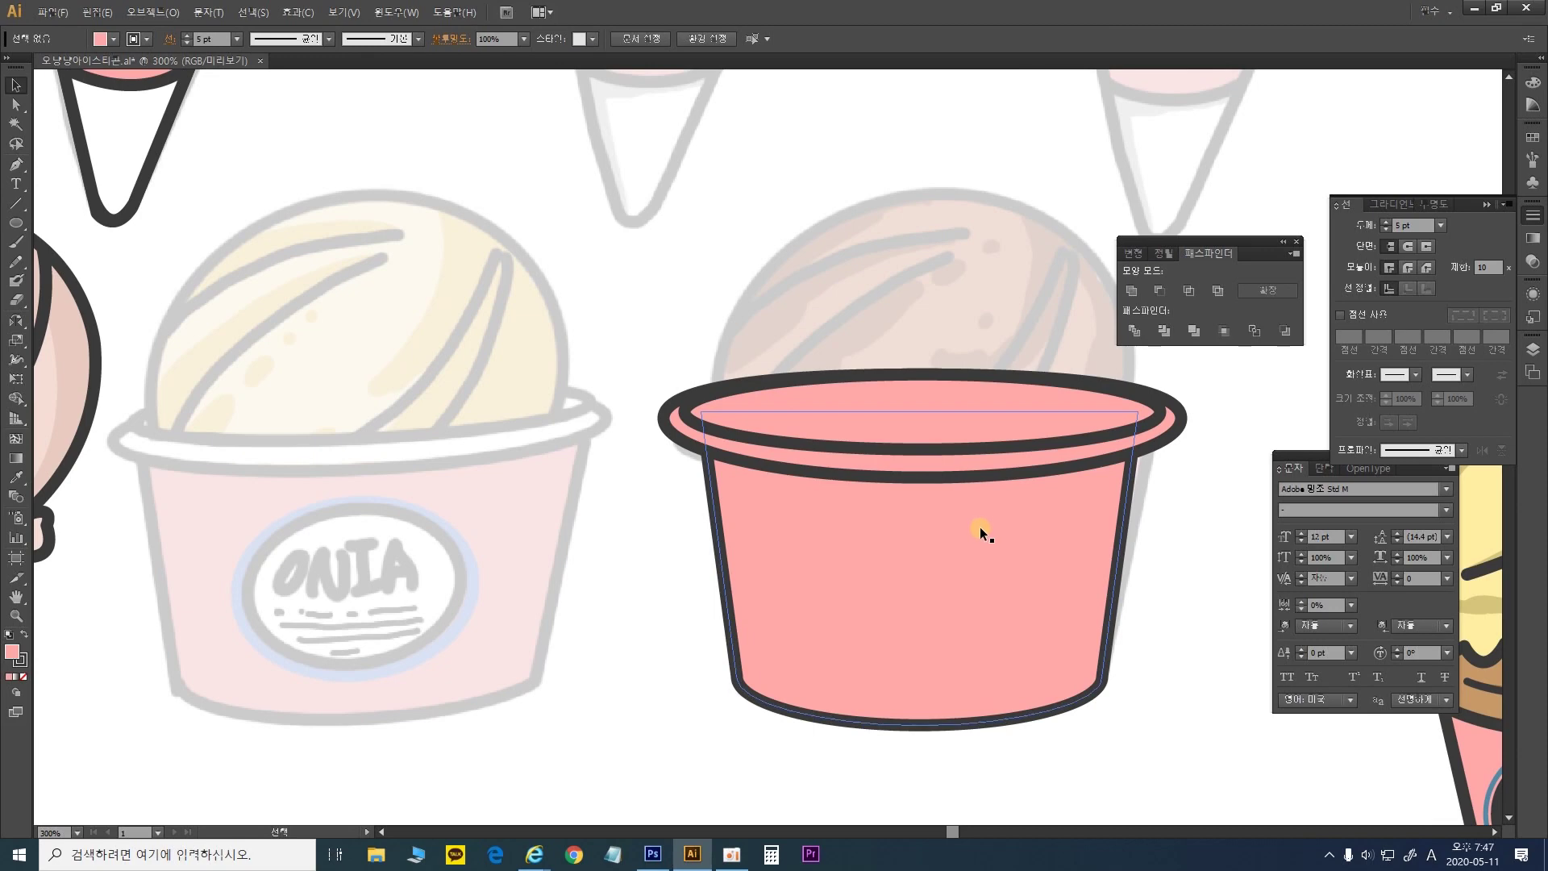
{"action": "left_click", "coordinate": [965, 472]}
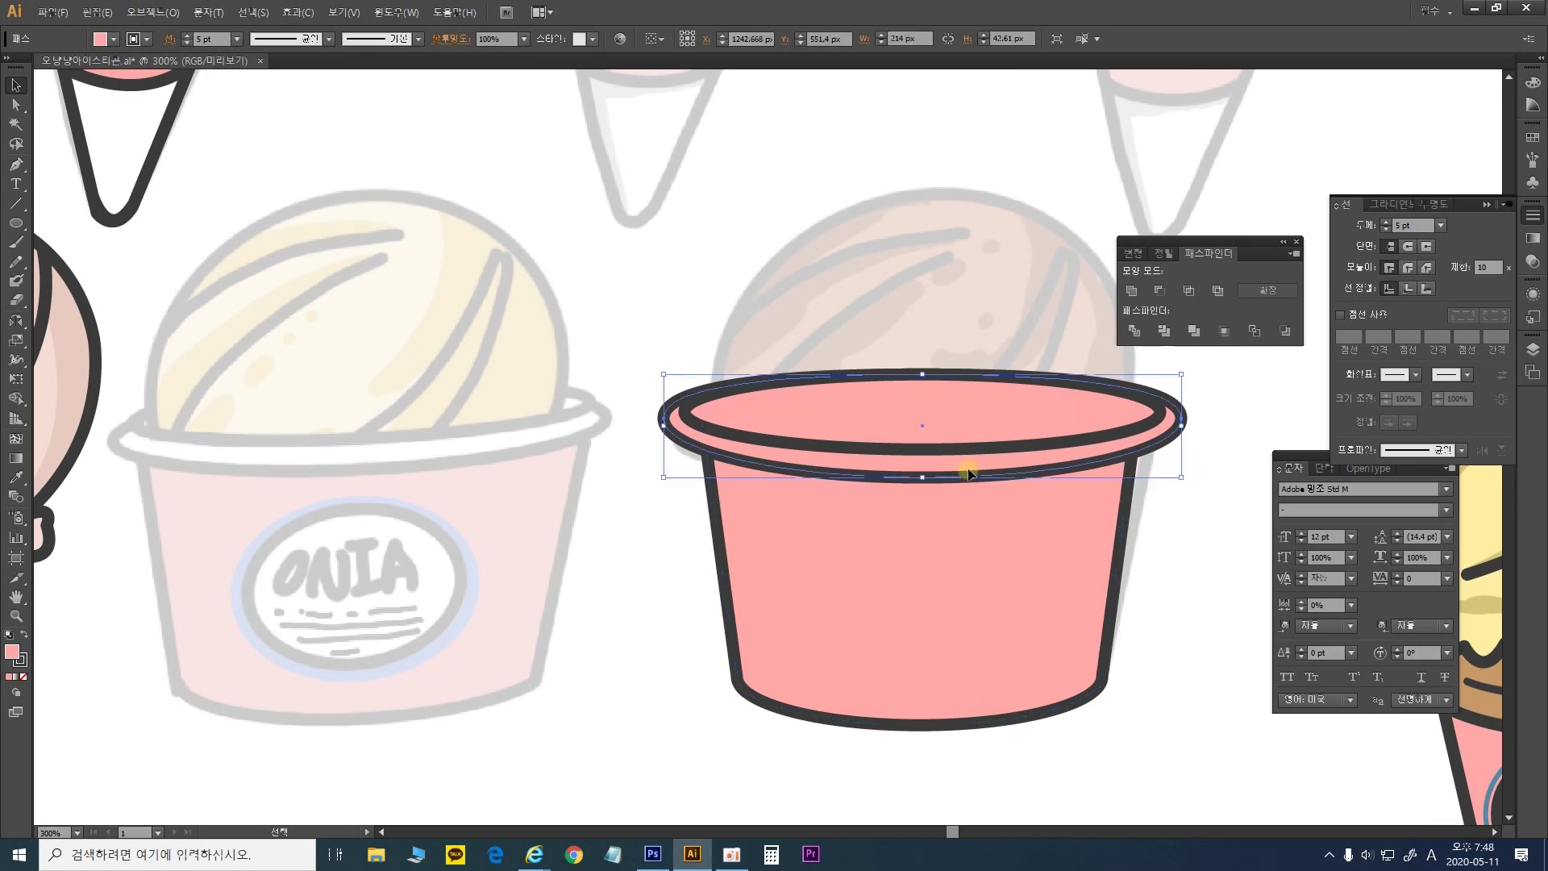
{"action": "double_click", "coordinate": [11, 651]}
{"action": "mouse_move", "coordinate": [1120, 342]}
{"action": "left_mouse_down"}
{"action": "mouse_move", "coordinate": [1061, 301]}
{"action": "mouse_move", "coordinate": [1053, 321]}
{"action": "left_mouse_up"}
{"action": "left_click", "coordinate": [1456, 343]}
{"action": "left_click", "coordinate": [1220, 598]}
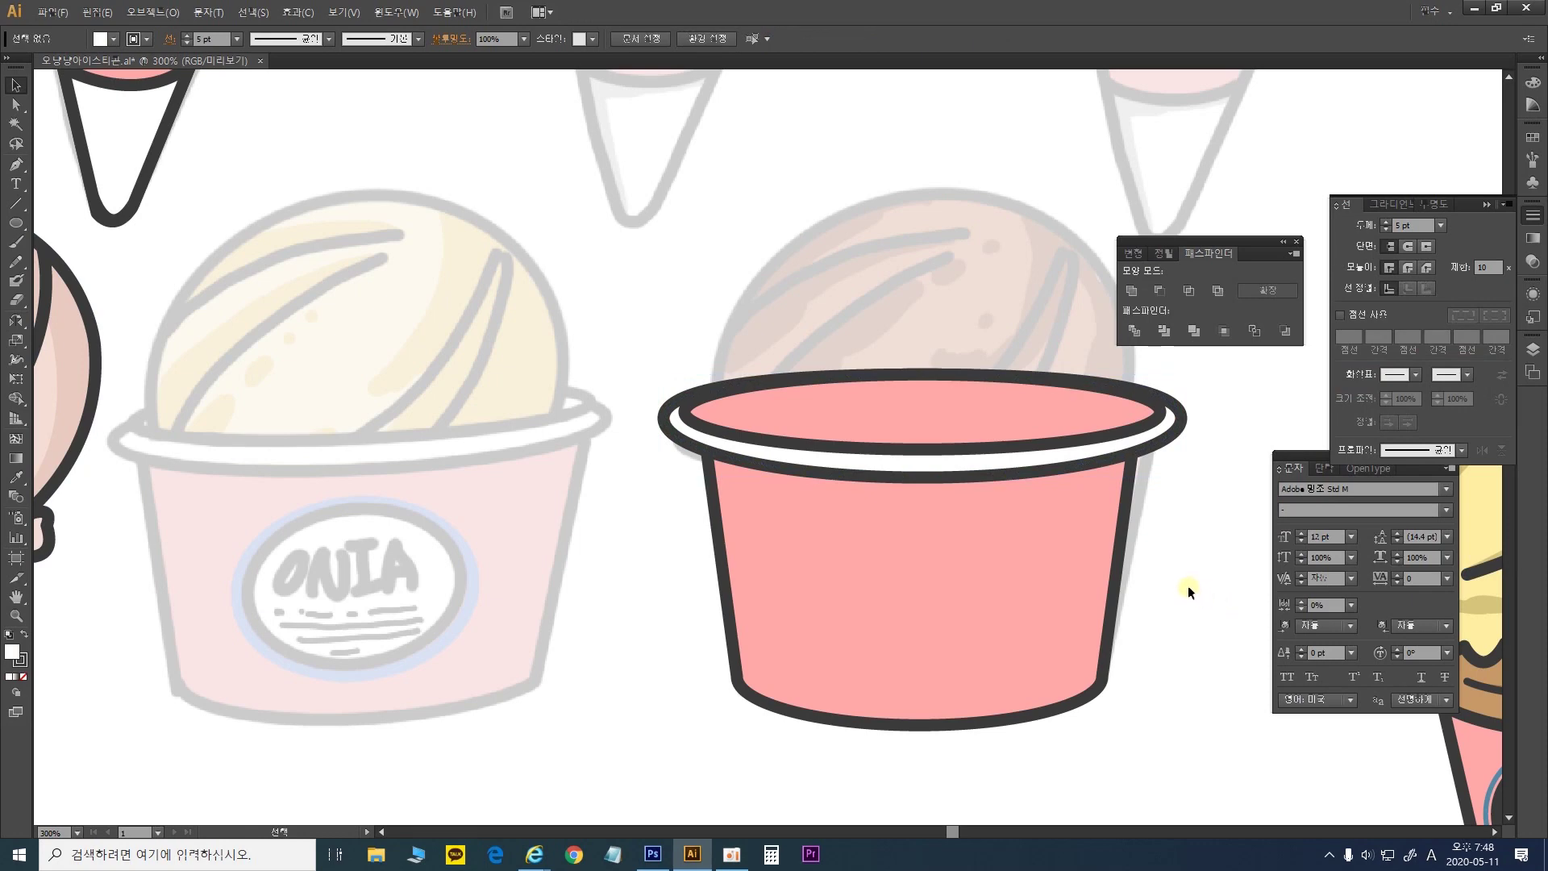
{"action": "scroll", "coordinate": [1188, 586], "scroll_direction": "up", "scroll_amount": 2}
{"action": "left_click", "coordinate": [952, 563]}
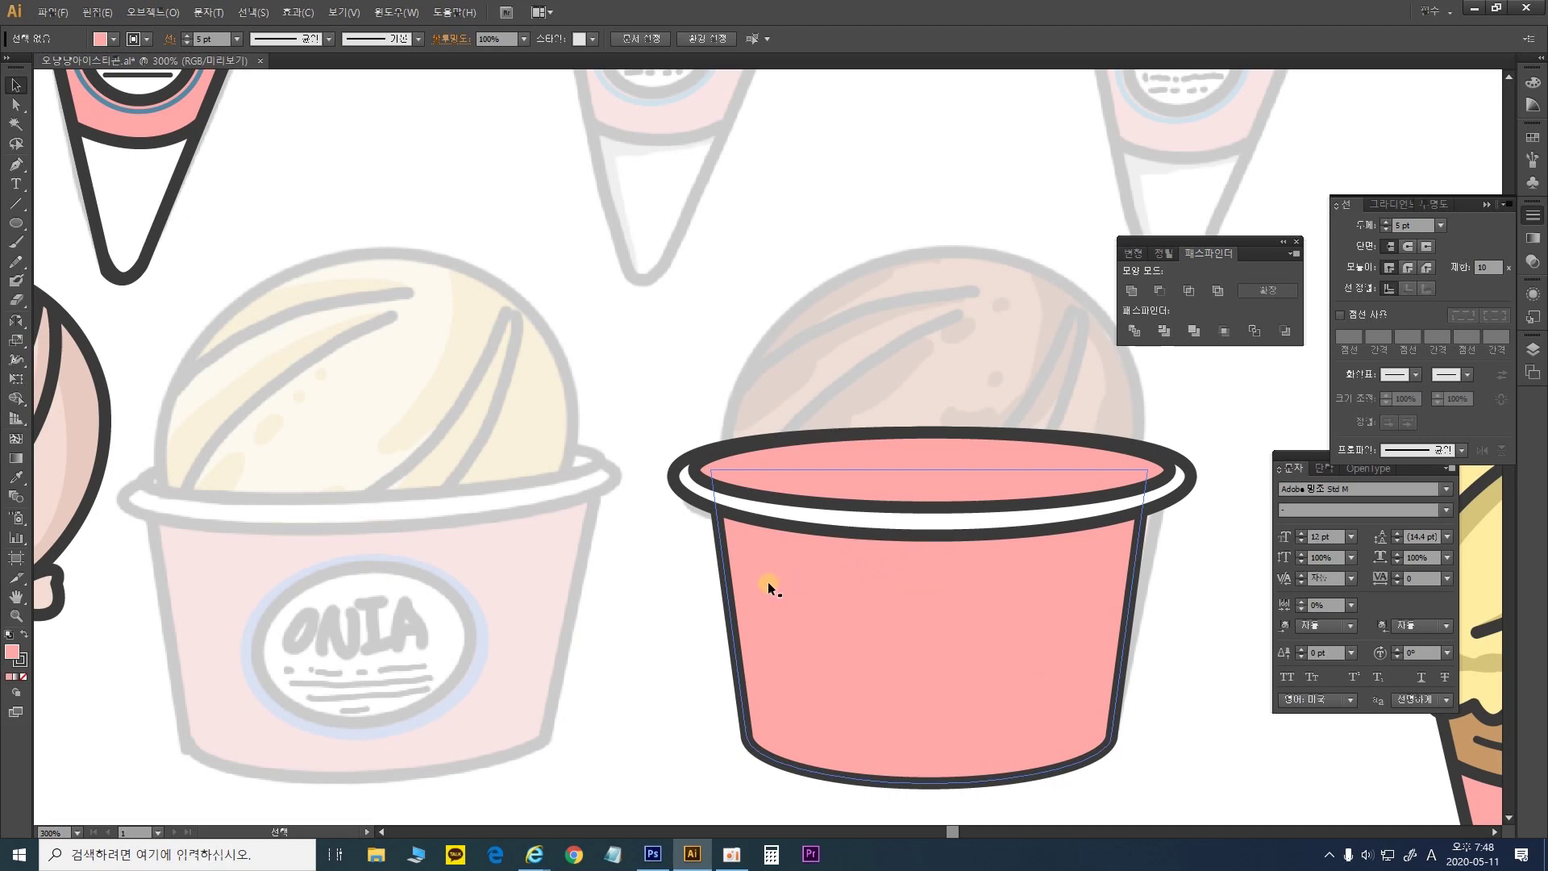
{"action": "left_click_drag", "start_coordinate": [757, 574], "coordinate": [791, 484]}
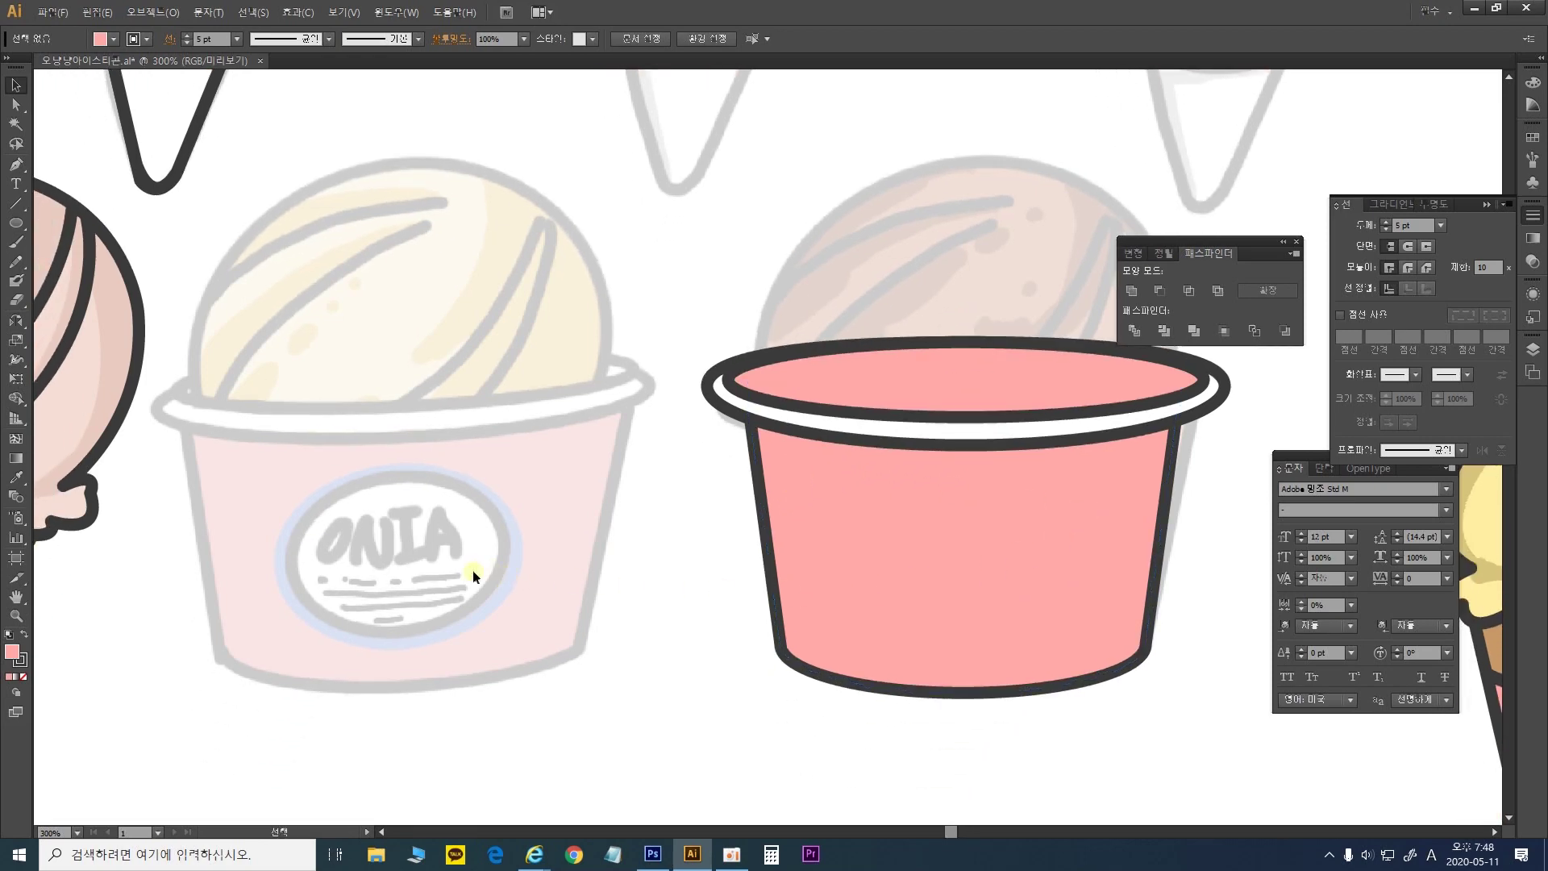
Draw an ellipse about 93 by 66 px over the sketched label on the vanilla ice cream cup
{"action": "left_click", "coordinate": [15, 222]}
{"action": "left_click_drag", "start_coordinate": [278, 481], "coordinate": [887, 589]}
{"action": "key", "text": "Delete"}
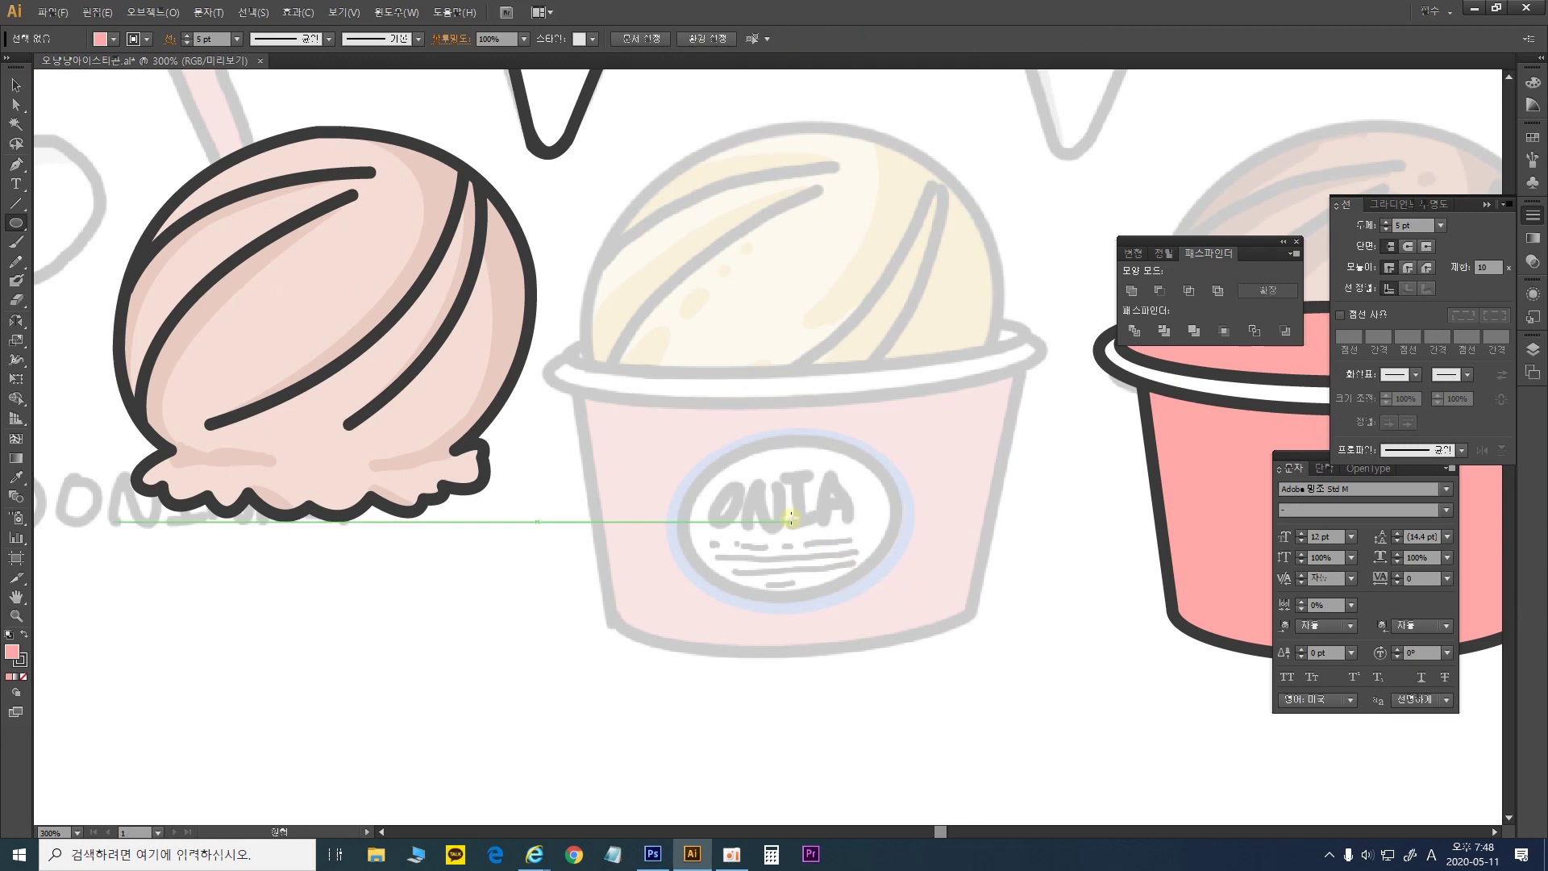
{"action": "left_click_drag", "start_coordinate": [674, 445], "coordinate": [906, 598]}
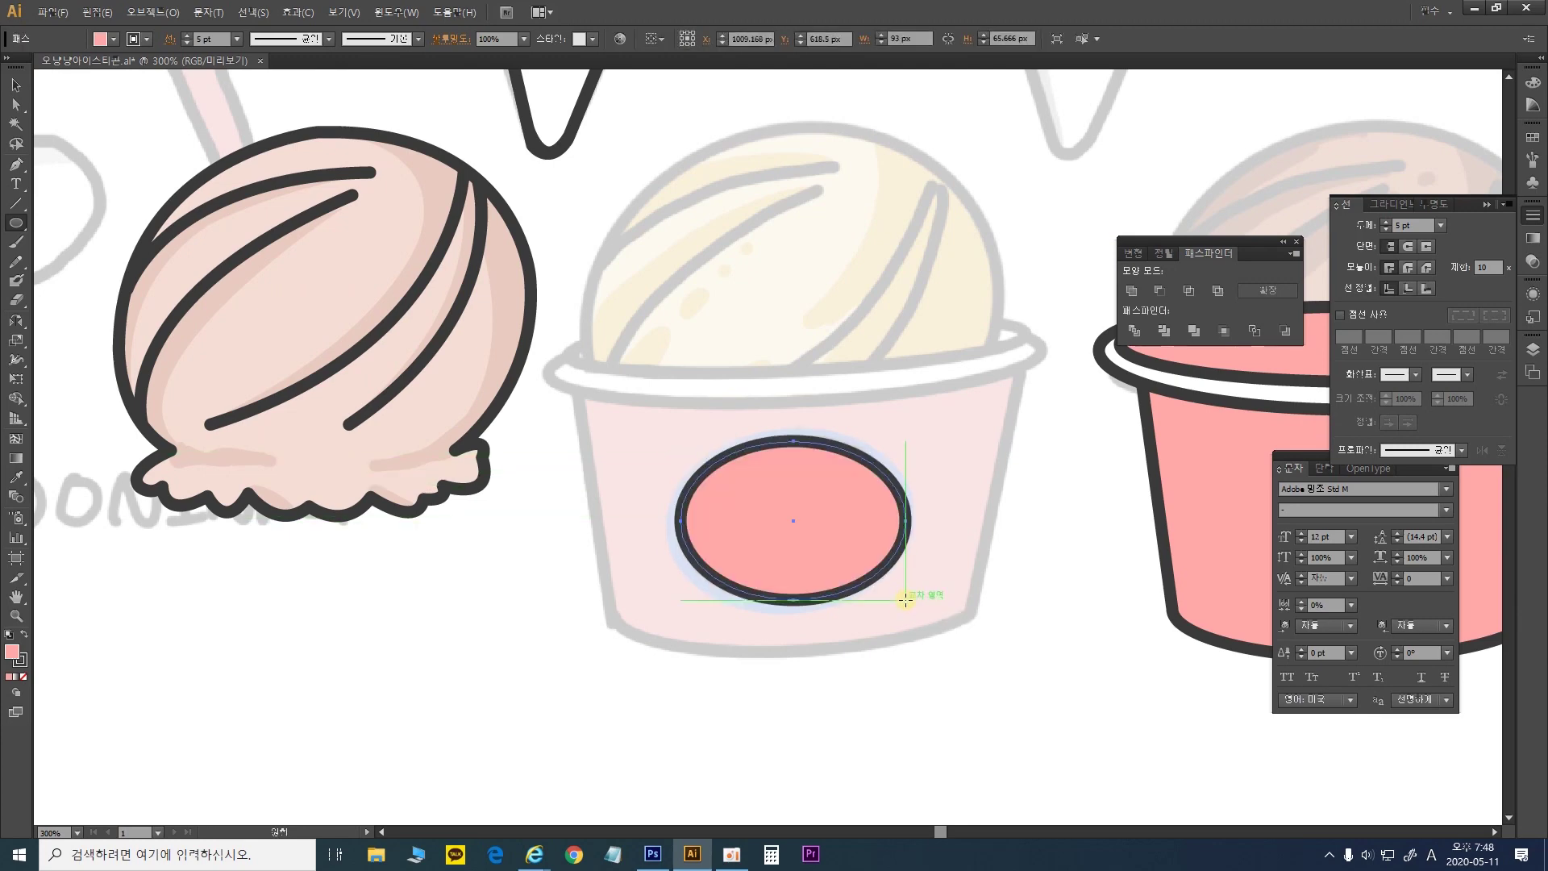
Fill the label ellipse with white (FFFFFF)
{"action": "double_click", "coordinate": [12, 653]}
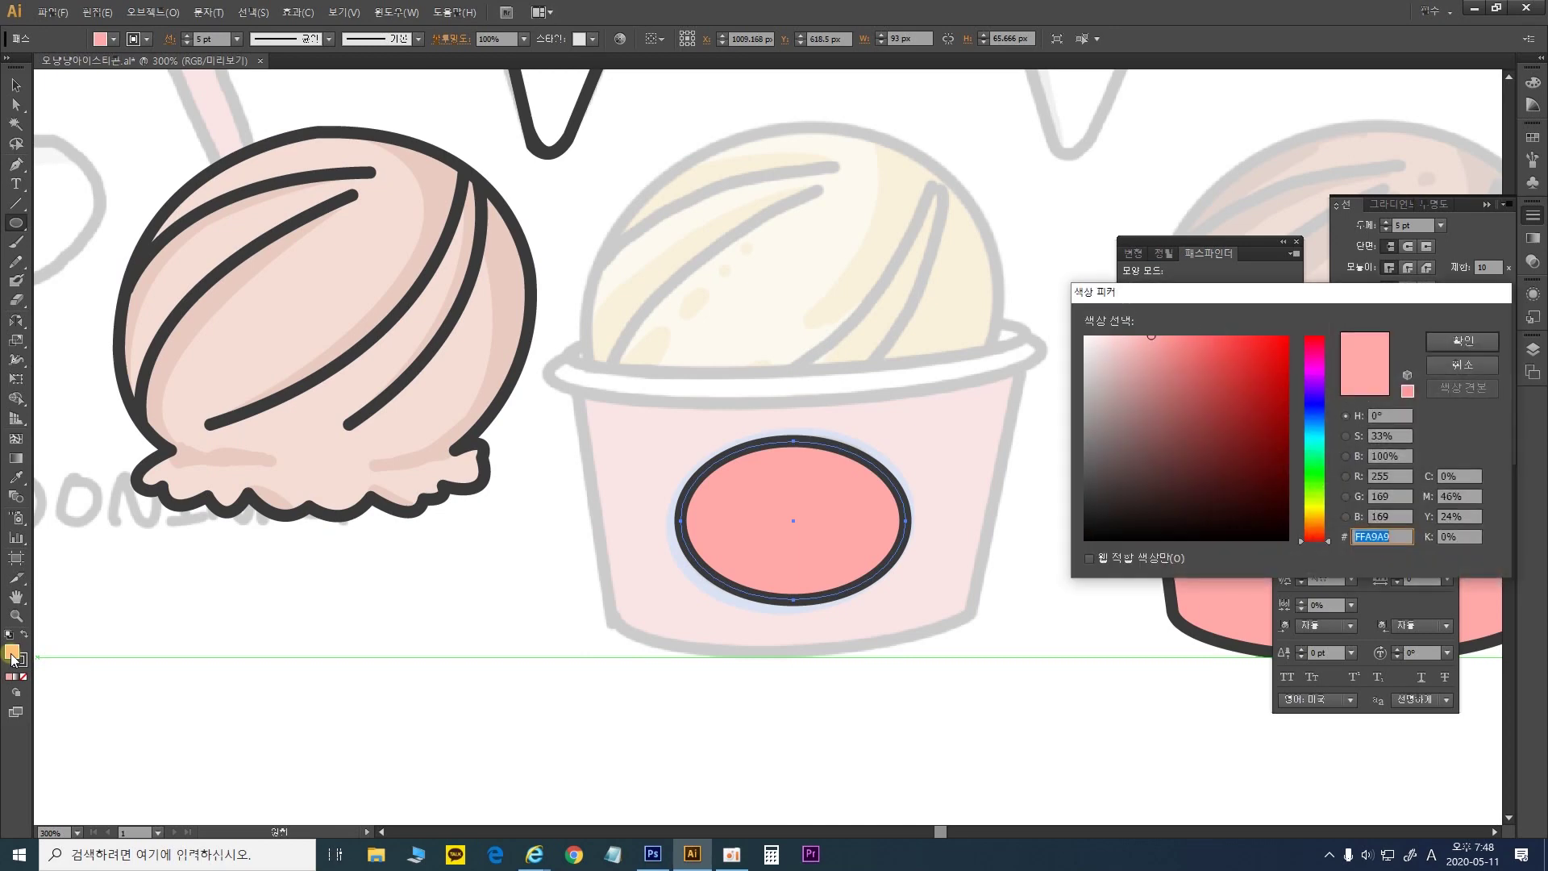
{"action": "left_click", "coordinate": [1085, 337]}
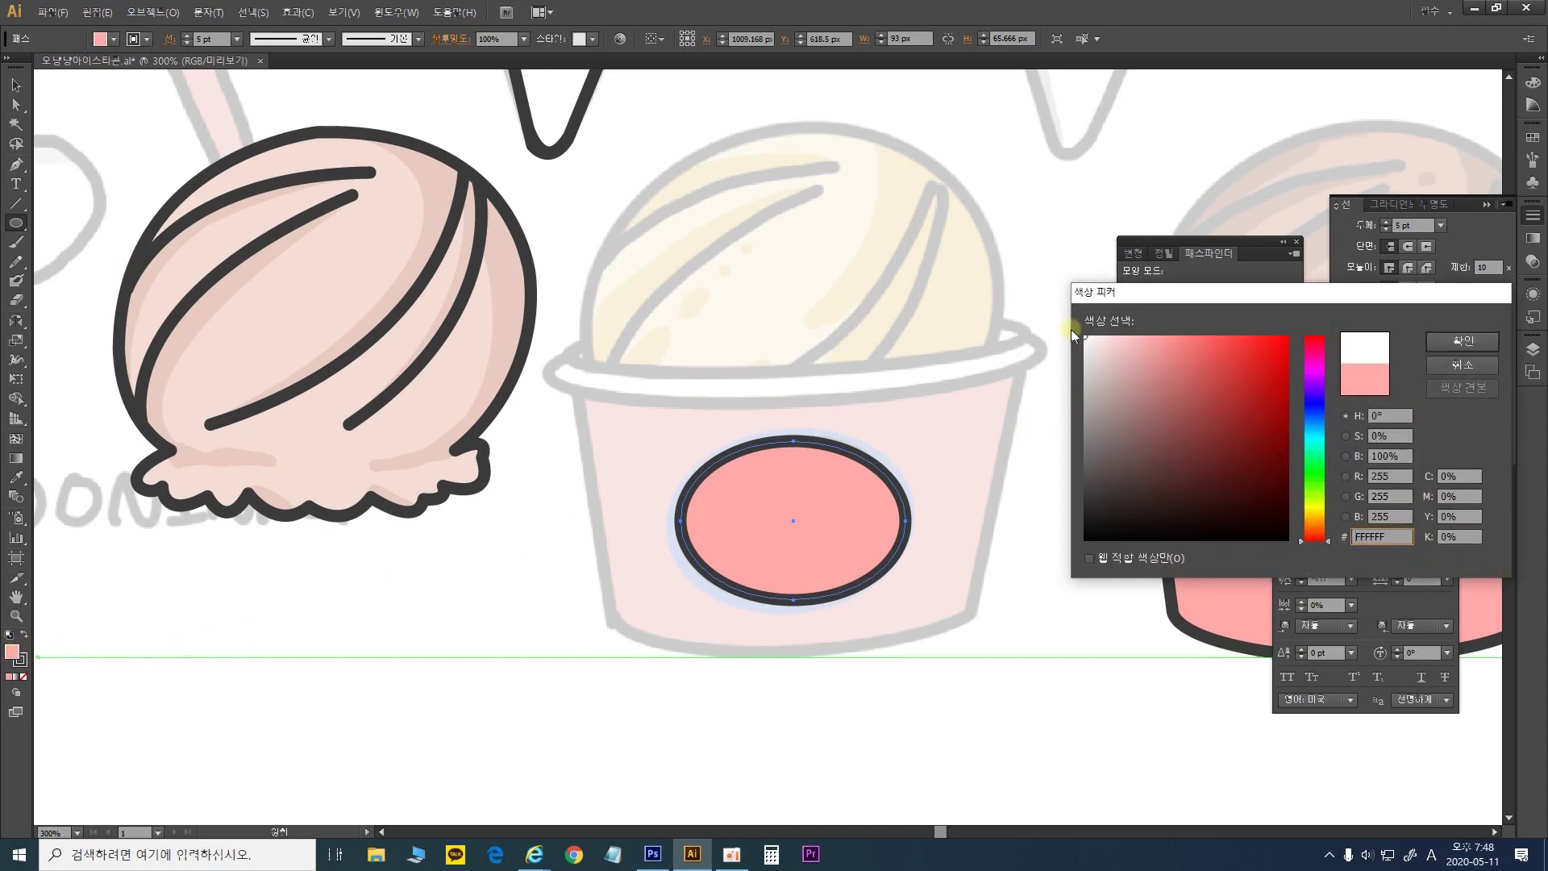
{"action": "left_click", "coordinate": [1462, 340]}
Duplicate the label ellipse in place, enlarge the copy around its center to about 107 by 75 px and remove its fill
{"action": "left_click", "coordinate": [16, 84]}
{"action": "left_click_drag", "start_coordinate": [839, 508], "coordinate": [1085, 509]}
{"action": "key", "text": "ctrl+z"}
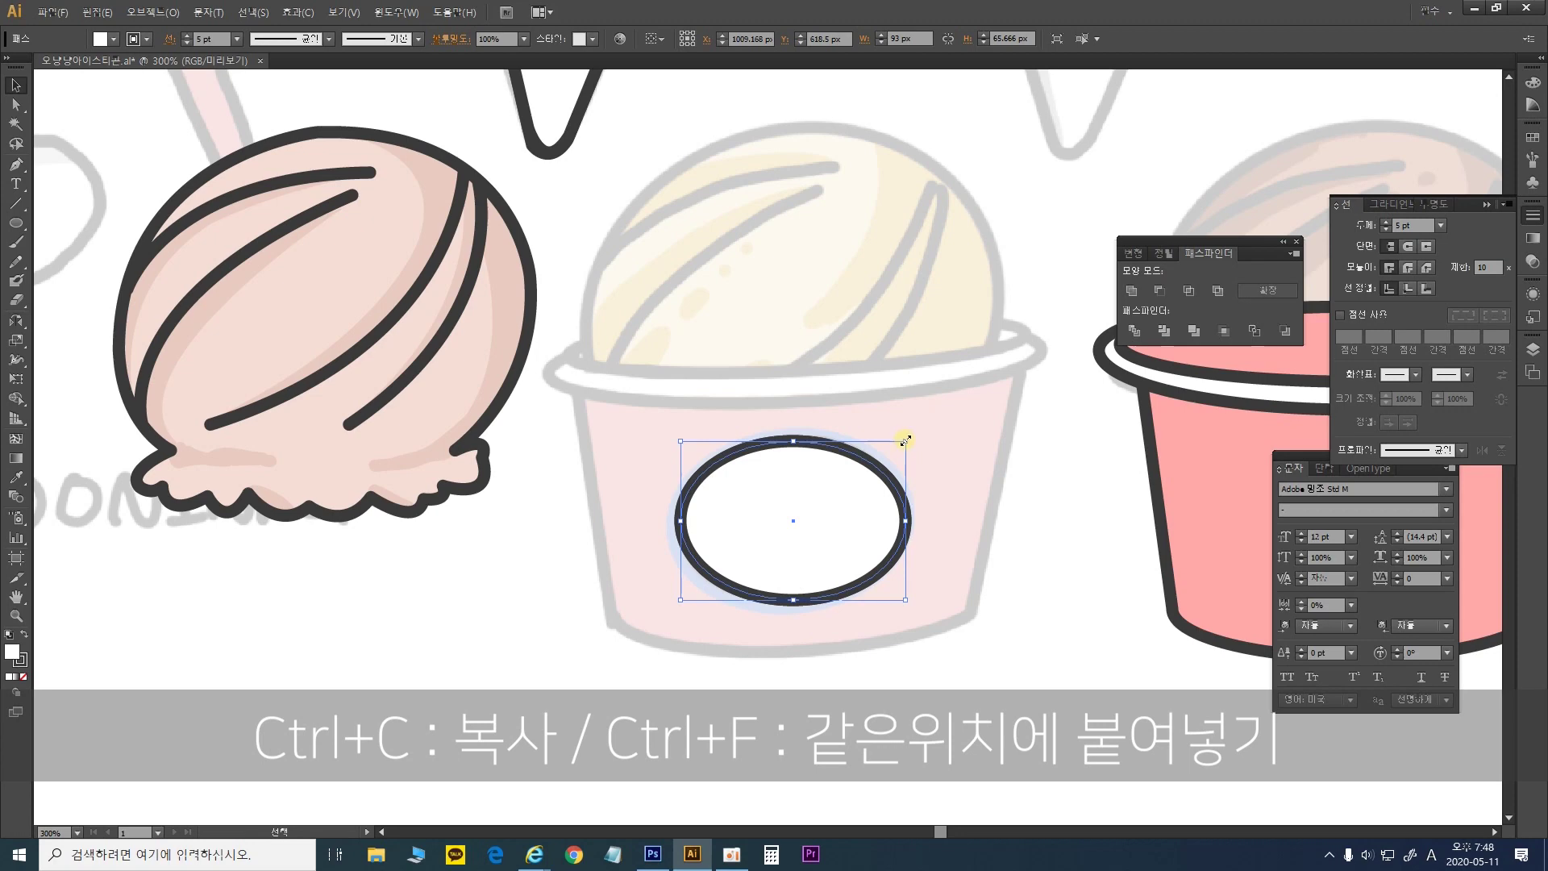
{"action": "left_click_drag", "start_coordinate": [906, 440], "coordinate": [927, 424]}
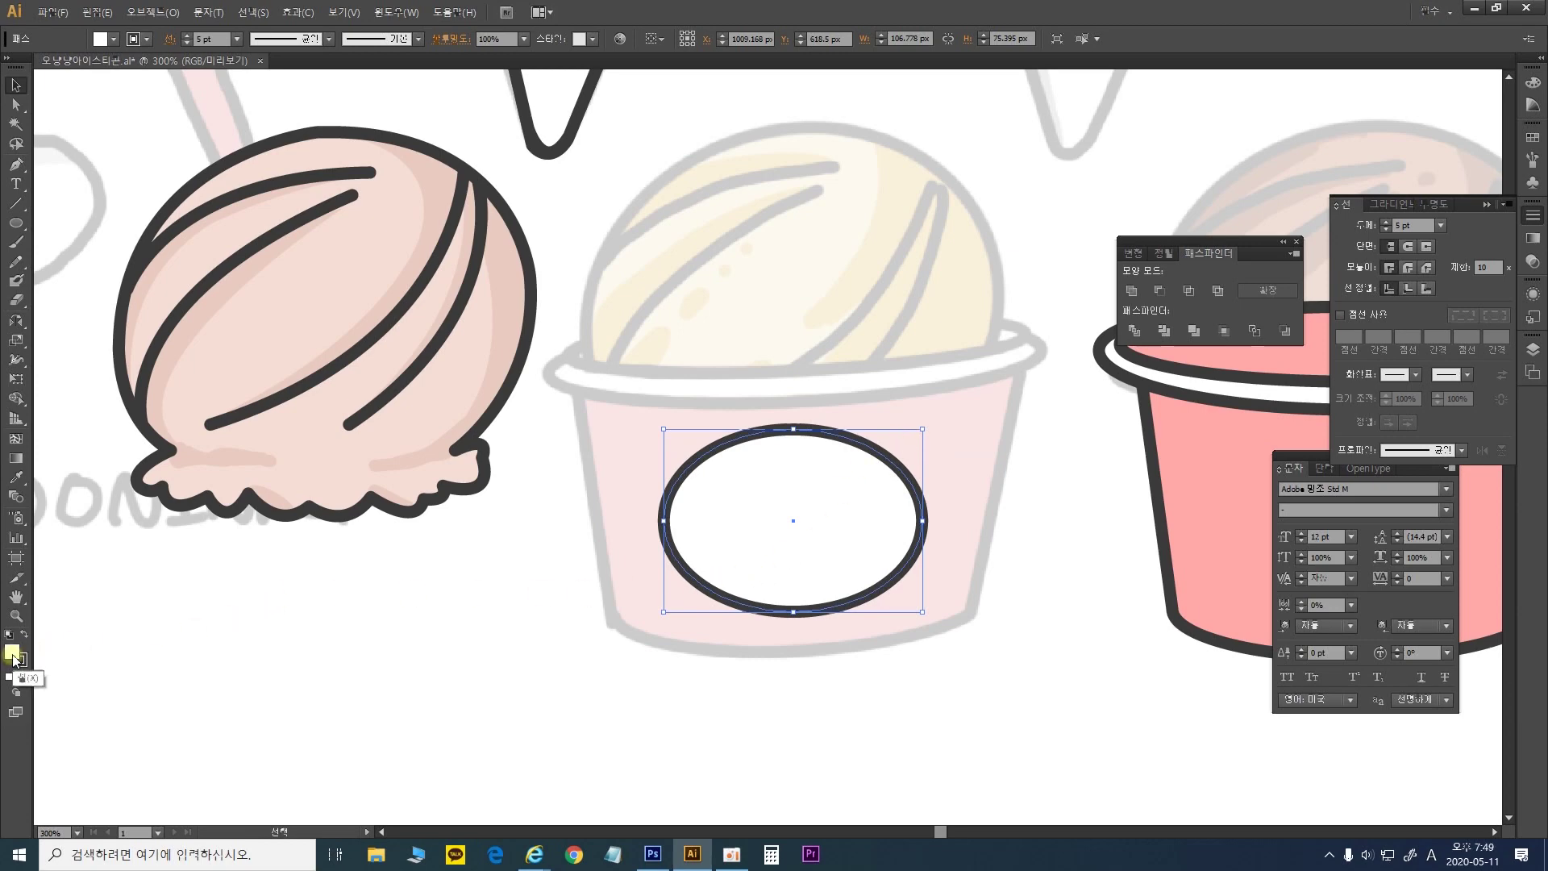
{"action": "left_click", "coordinate": [25, 681]}
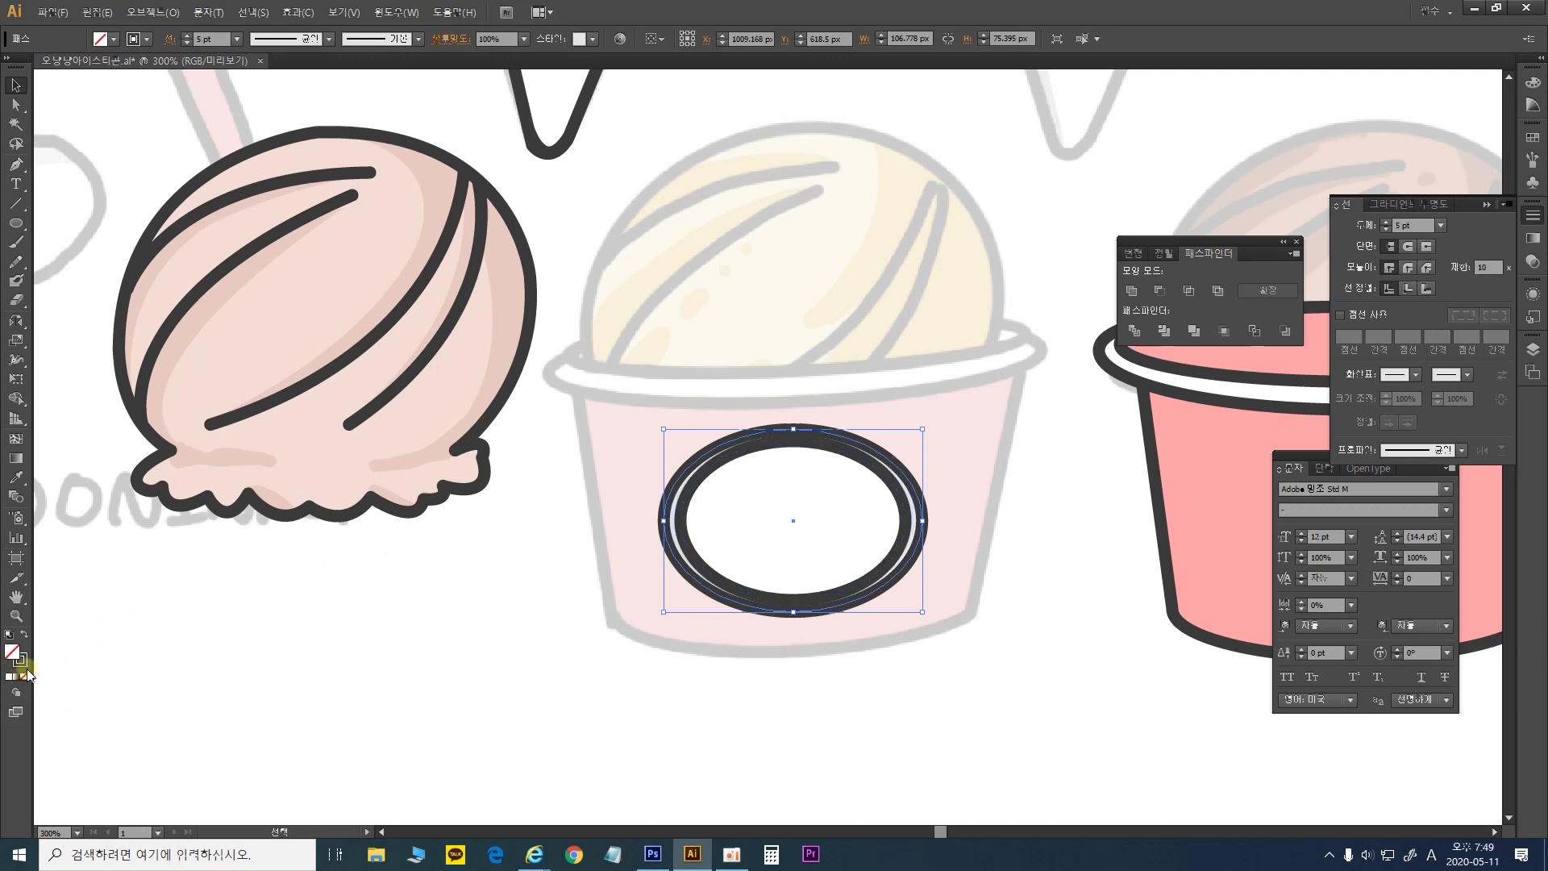
Give the enlarged outer ellipse the 2 pt blue stroke of the ring on the finished cone's label
{"action": "double_click", "coordinate": [21, 662]}
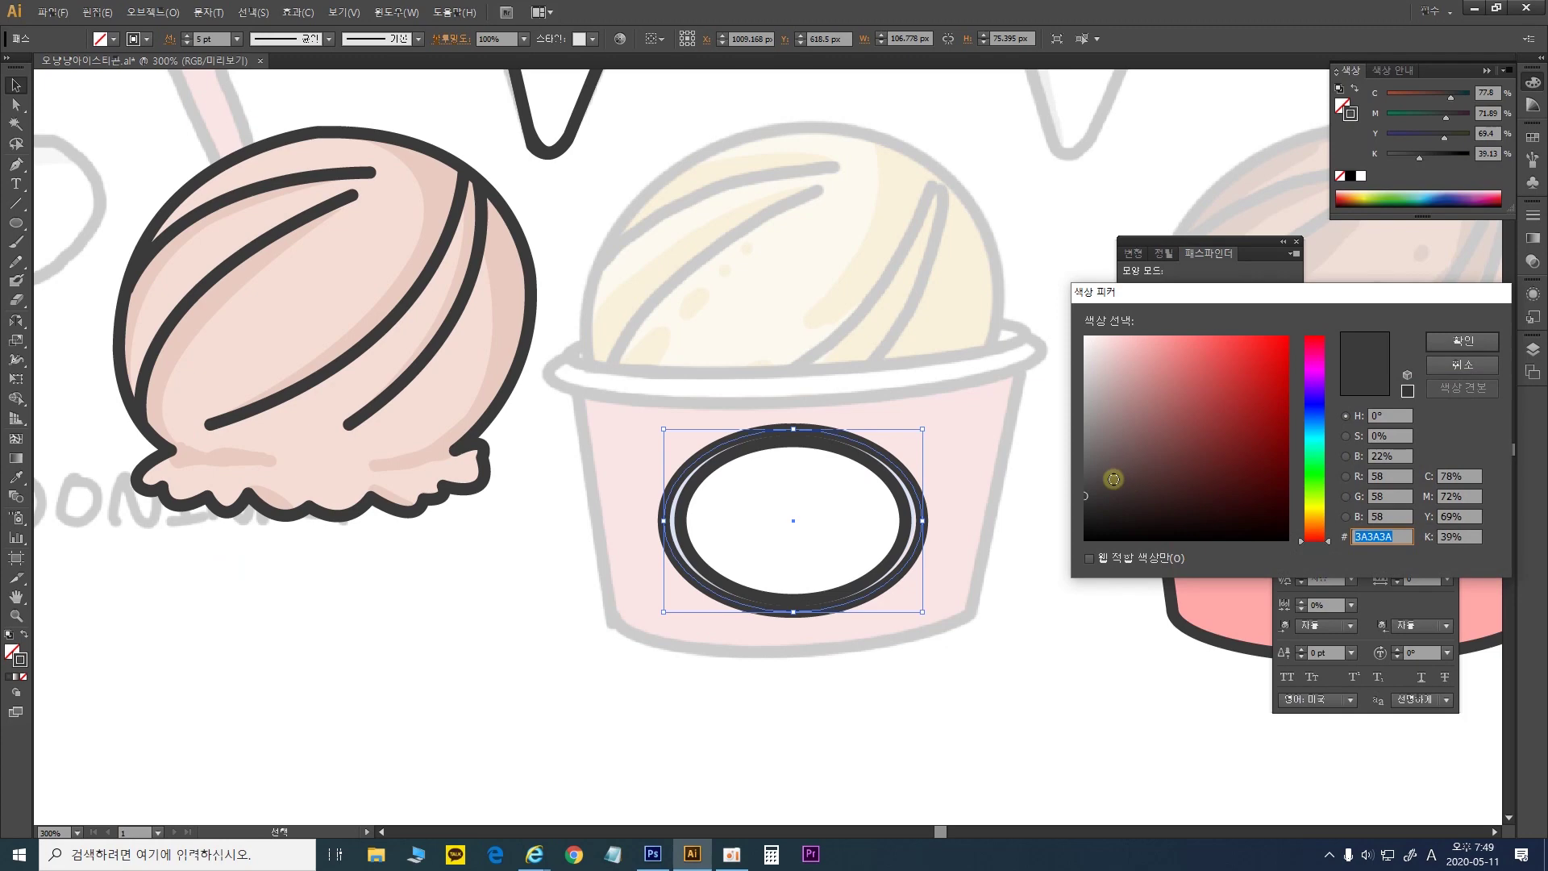
{"action": "key", "text": "Escape"}
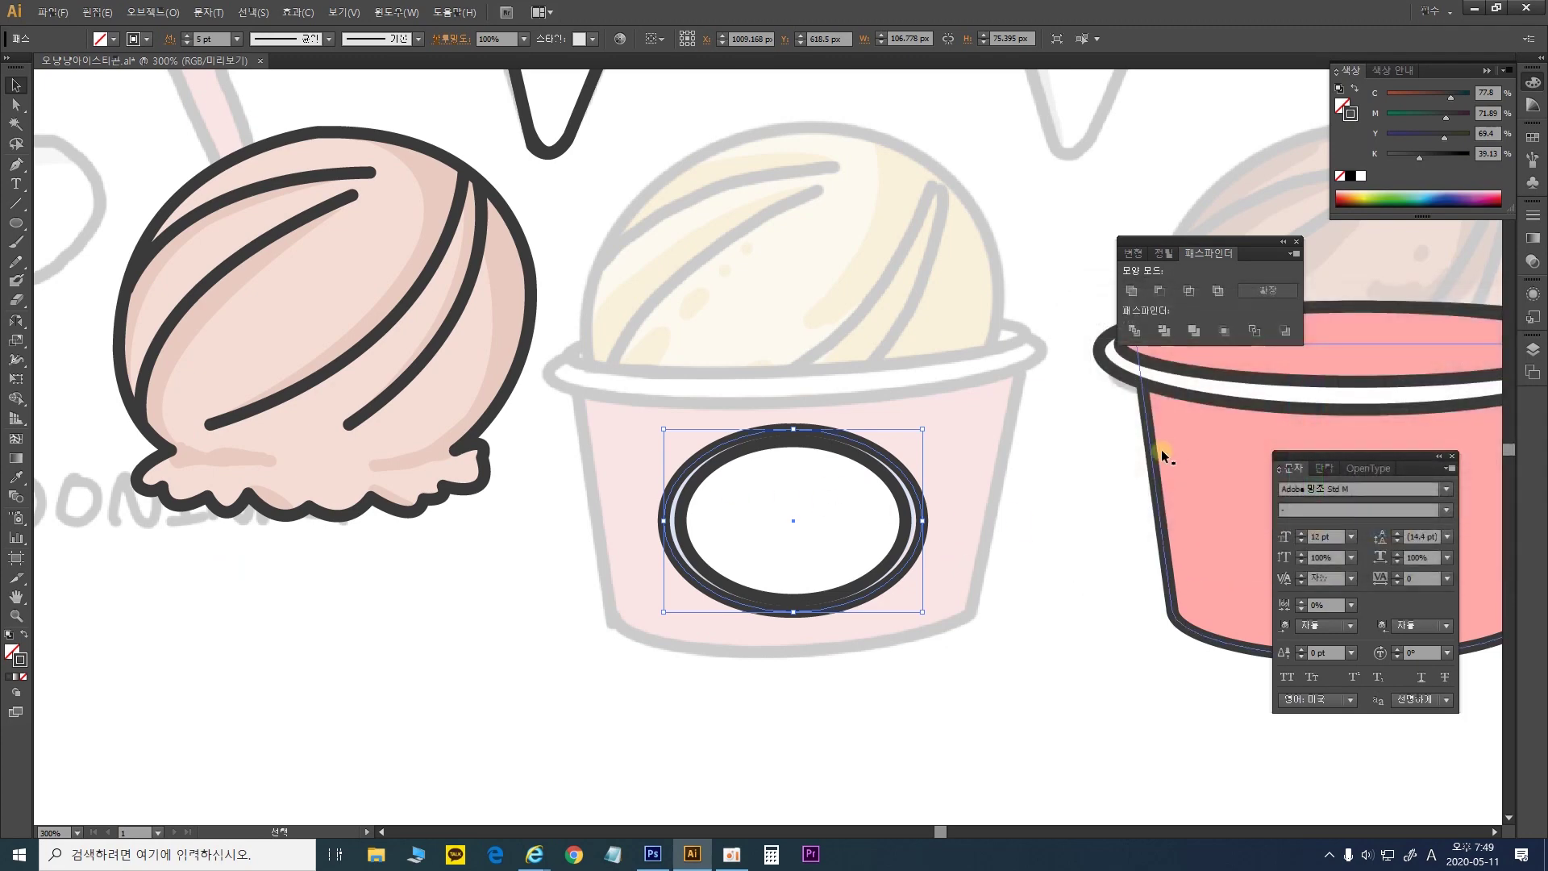
{"action": "left_click_drag", "start_coordinate": [1247, 478], "coordinate": [680, 457]}
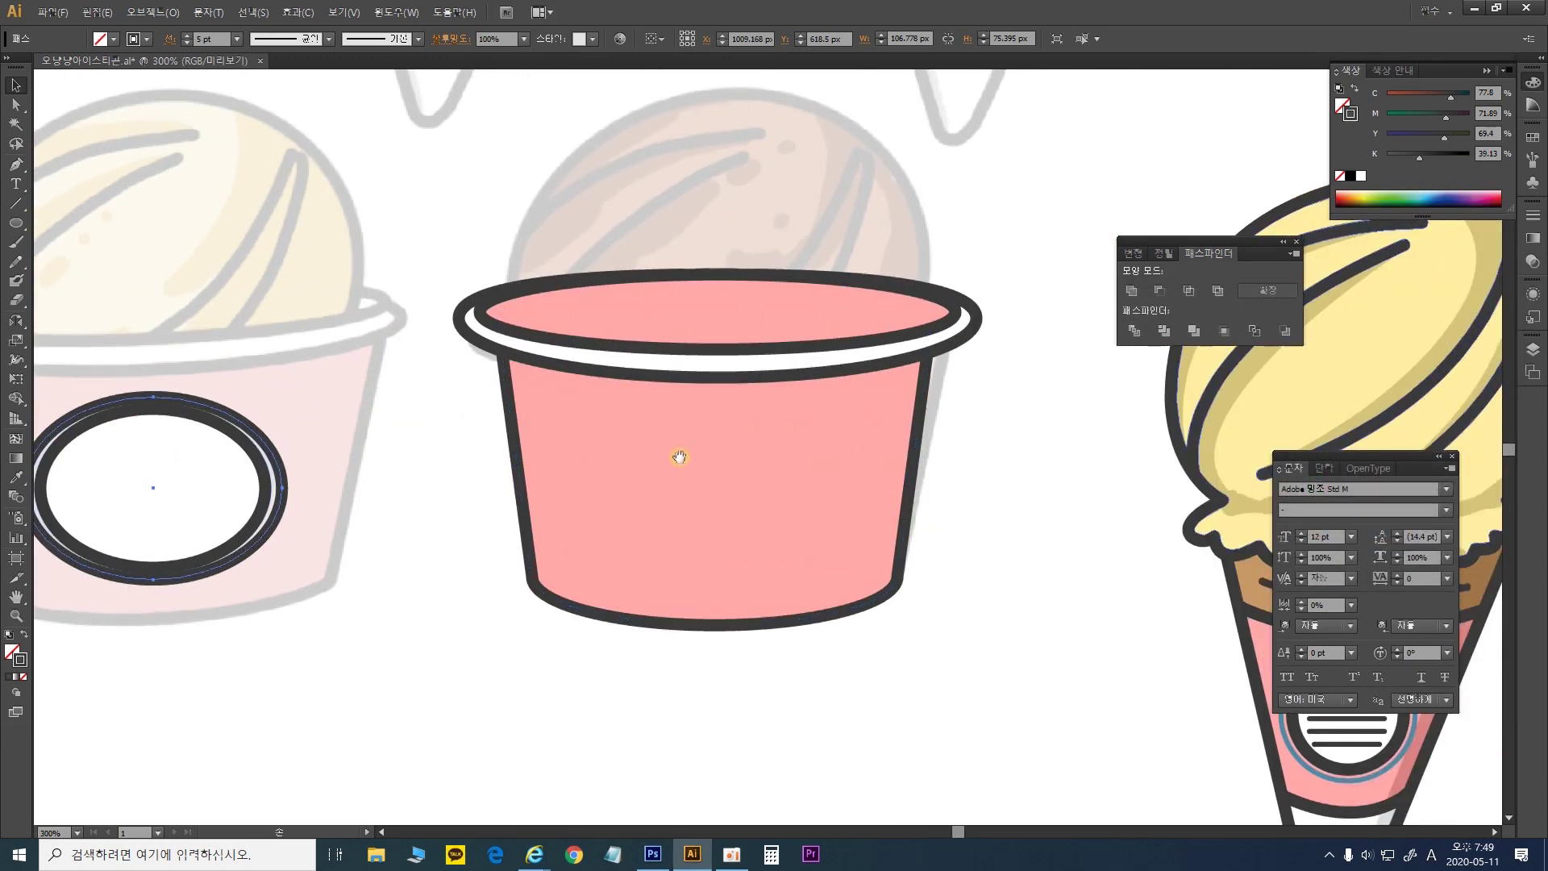
{"action": "left_click", "coordinate": [16, 477]}
{"action": "left_click_drag", "start_coordinate": [1055, 426], "coordinate": [774, 366]}
{"action": "left_click_drag", "start_coordinate": [986, 273], "coordinate": [1005, 427]}
{"action": "left_click", "coordinate": [1010, 425]}
{"action": "mouse_move", "coordinate": [920, 392]}
{"action": "left_mouse_down"}
{"action": "mouse_move", "coordinate": [631, 665]}
{"action": "mouse_move", "coordinate": [729, 666]}
{"action": "mouse_move", "coordinate": [1290, 233]}
{"action": "mouse_move", "coordinate": [1142, 313]}
{"action": "left_mouse_up"}
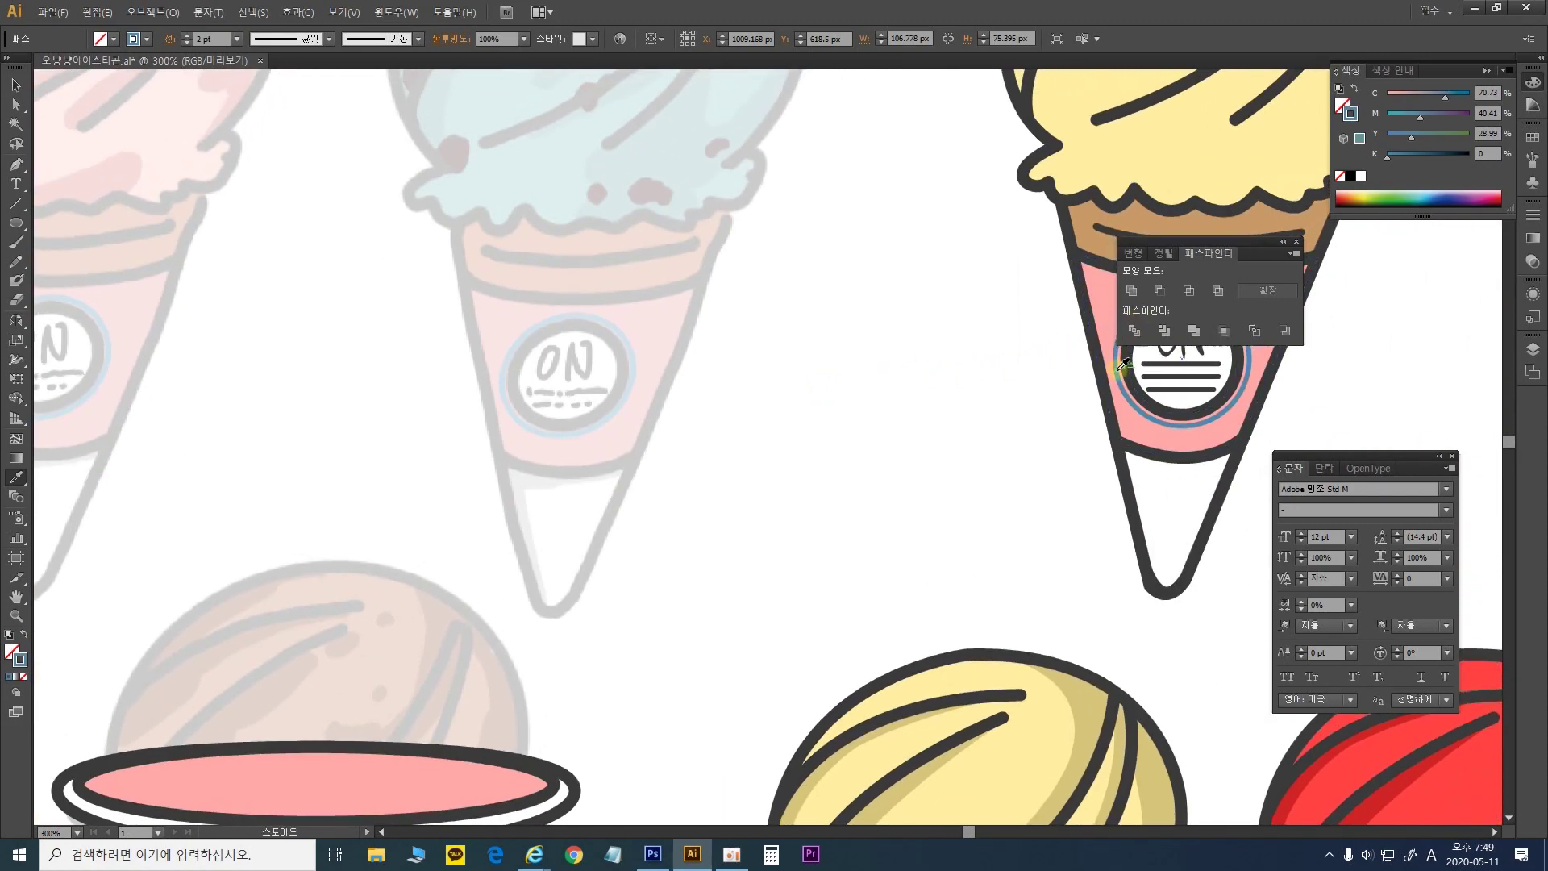
{"action": "left_click_drag", "start_coordinate": [812, 511], "coordinate": [1115, 313]}
{"action": "left_click_drag", "start_coordinate": [554, 594], "coordinate": [973, 452]}
{"action": "left_click_drag", "start_coordinate": [778, 505], "coordinate": [838, 439]}
Narrow the blue outer ellipse around its center to about 104 px wide
{"action": "left_click", "coordinate": [16, 85]}
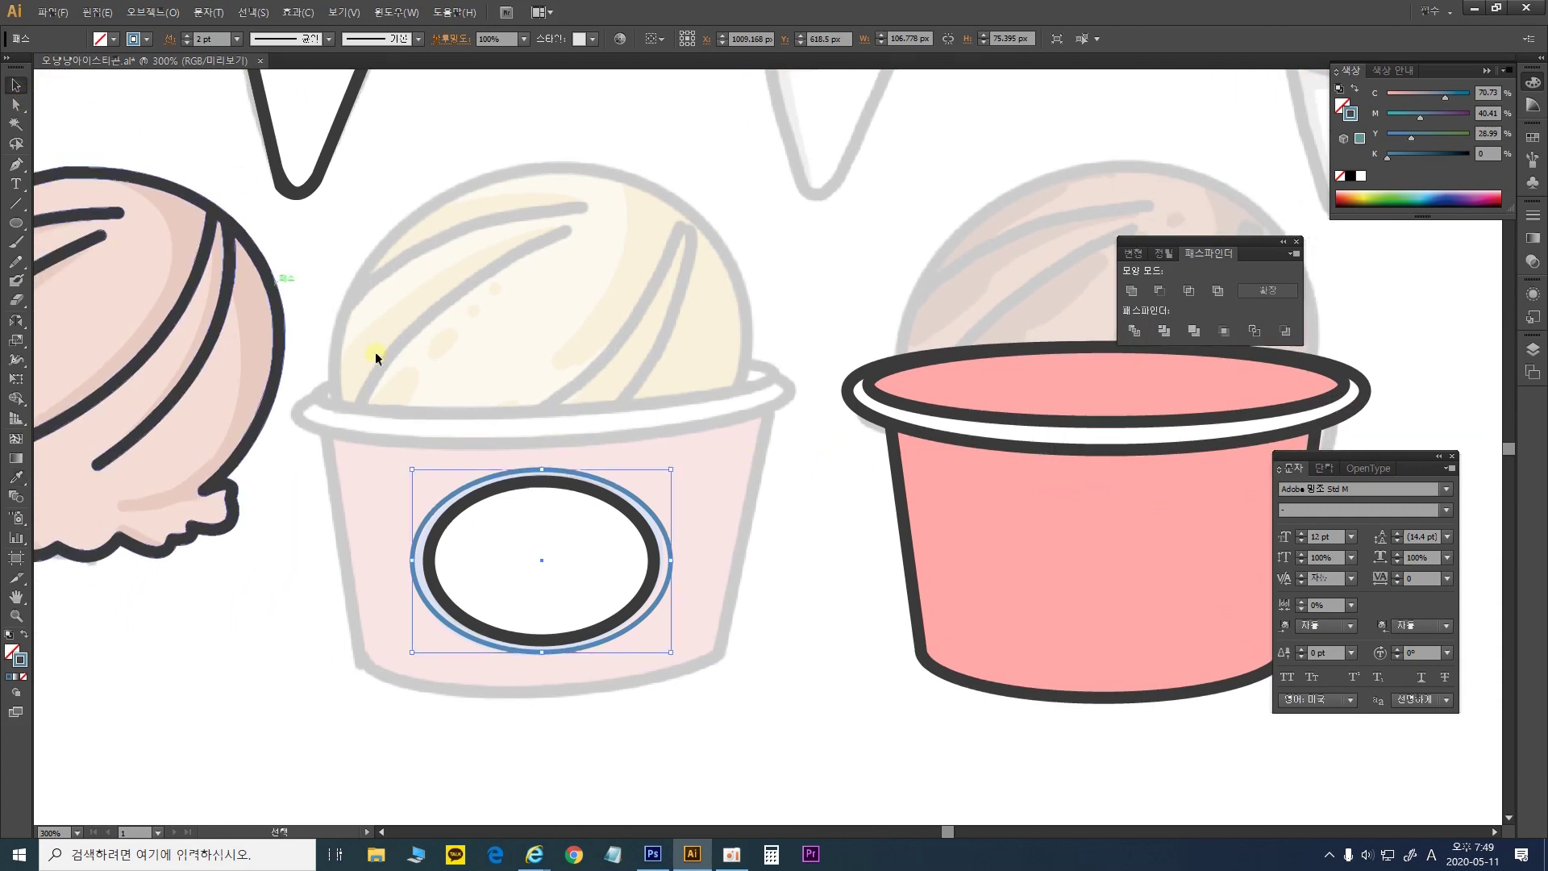
{"action": "left_click_drag", "start_coordinate": [671, 559], "coordinate": [668, 562]}
{"action": "scroll", "coordinate": [669, 535], "scroll_direction": "left", "scroll_amount": 5}
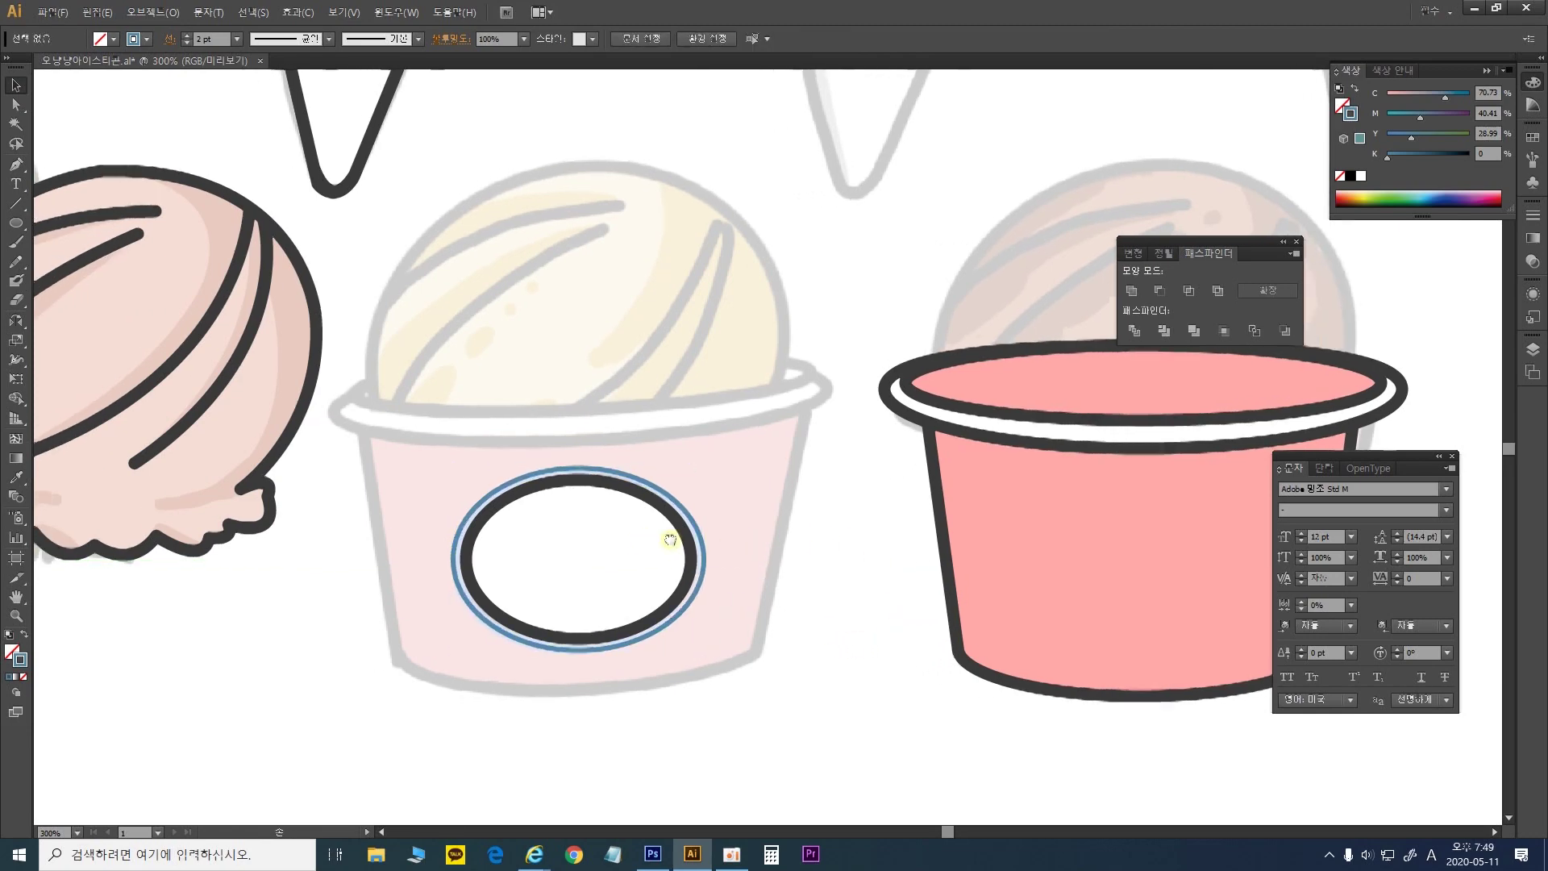
Move both label ellipses sideways off the sketched ONIA lettering
{"action": "left_click_drag", "start_coordinate": [792, 533], "coordinate": [1004, 533]}
{"action": "key", "text": "a"}
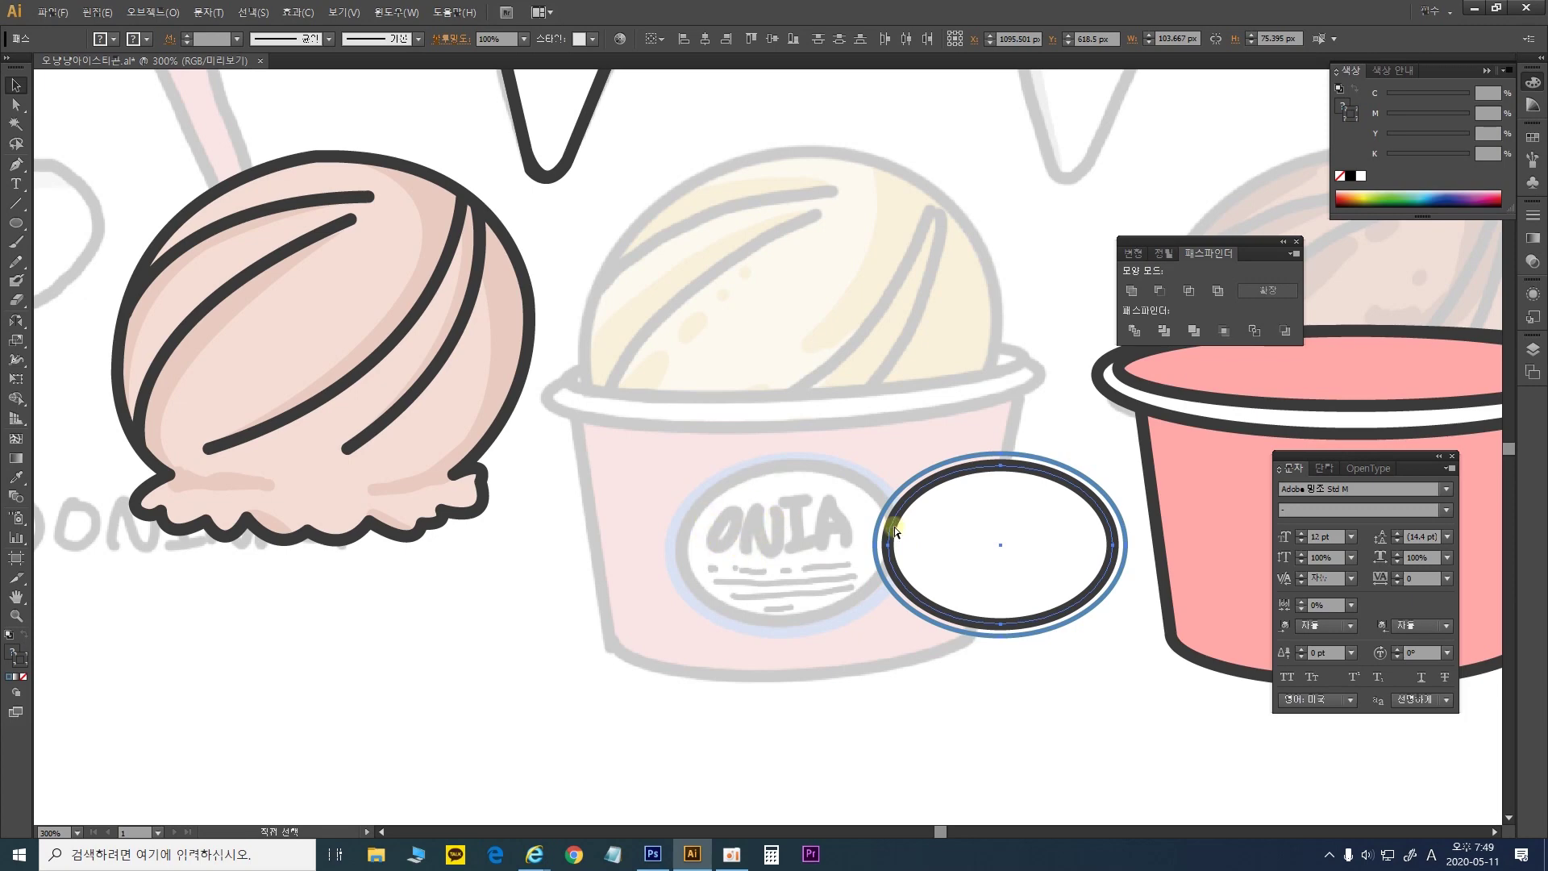
{"action": "key", "text": "ctrl+z"}
{"action": "left_click", "coordinate": [1029, 540]}
{"action": "left_click_drag", "start_coordinate": [1121, 575], "coordinate": [919, 504]}
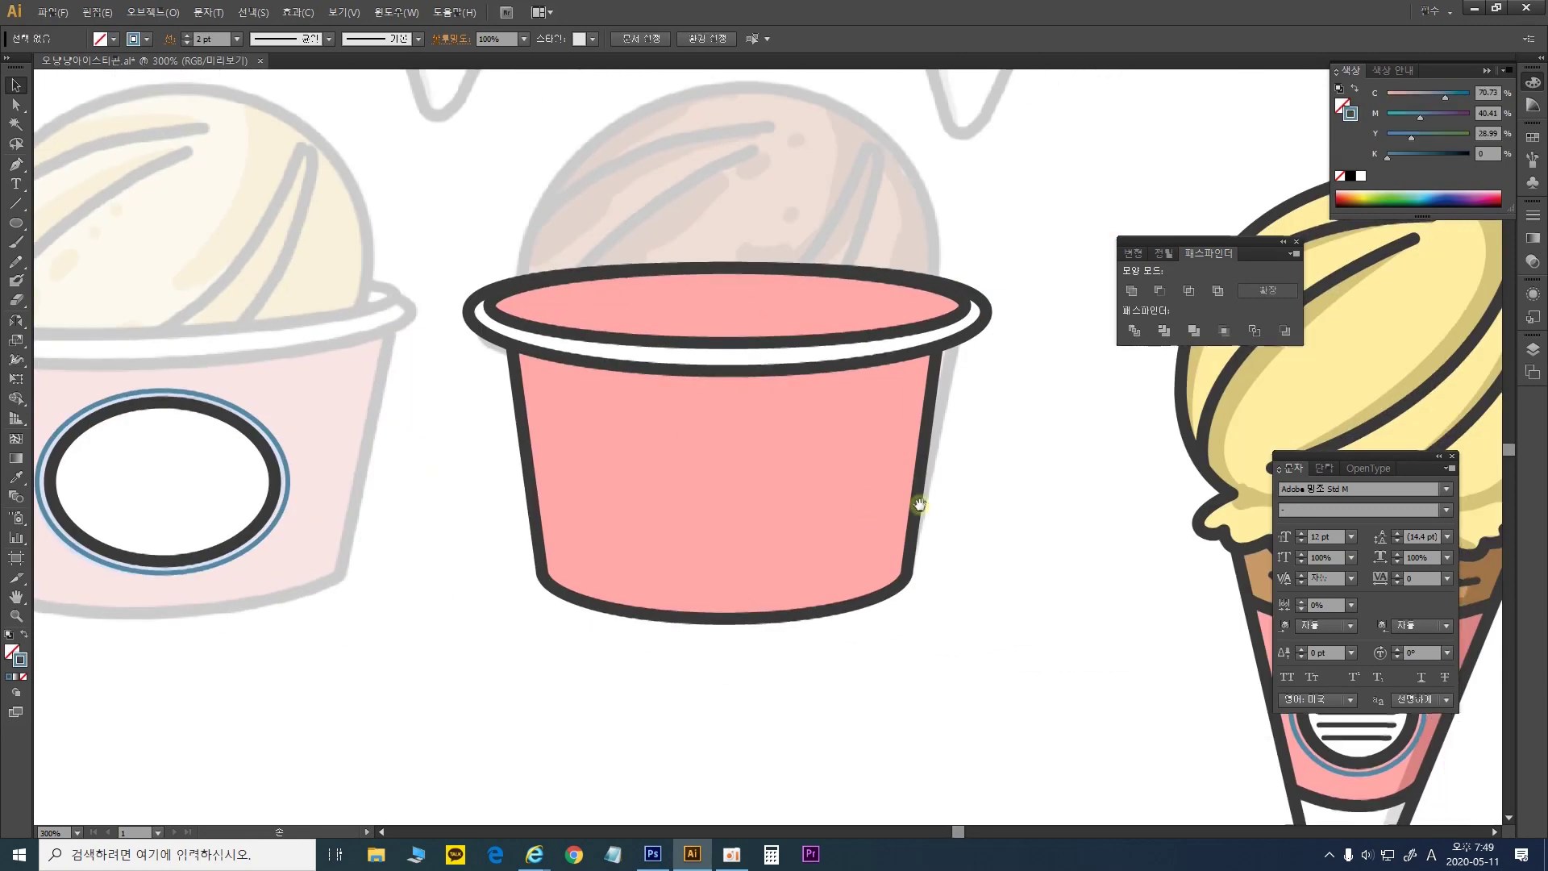
{"action": "key", "text": "ctrl+shift+z"}
Add the text ONIANG over the sketched label and set its font to Tmon 몬소리 Black
{"action": "left_click", "coordinate": [15, 185]}
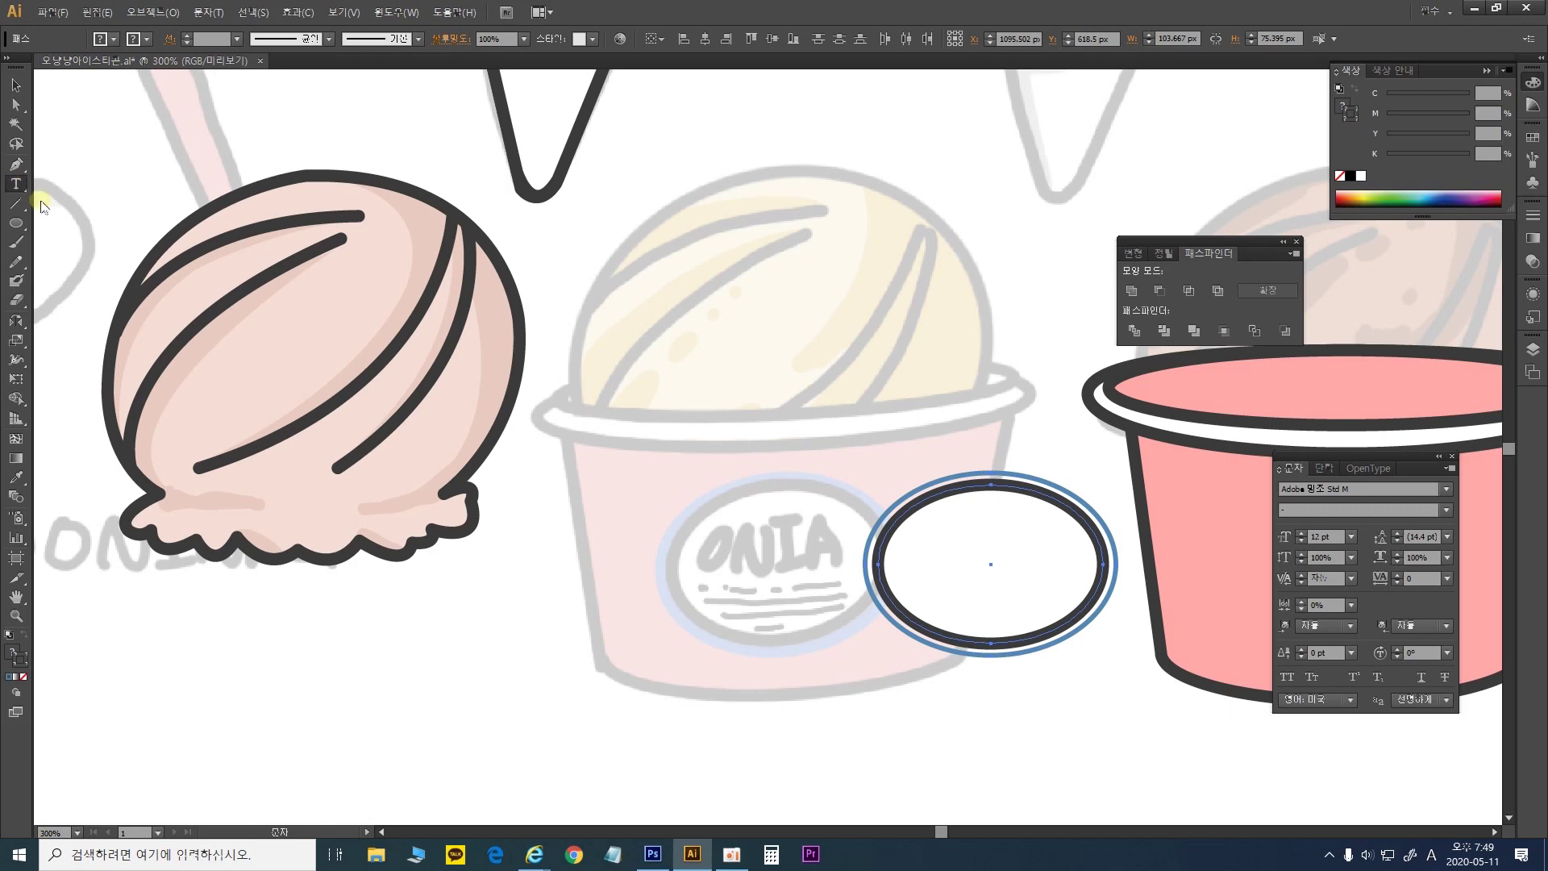
{"action": "left_click", "coordinate": [645, 564]}
{"action": "type", "text": "O"}
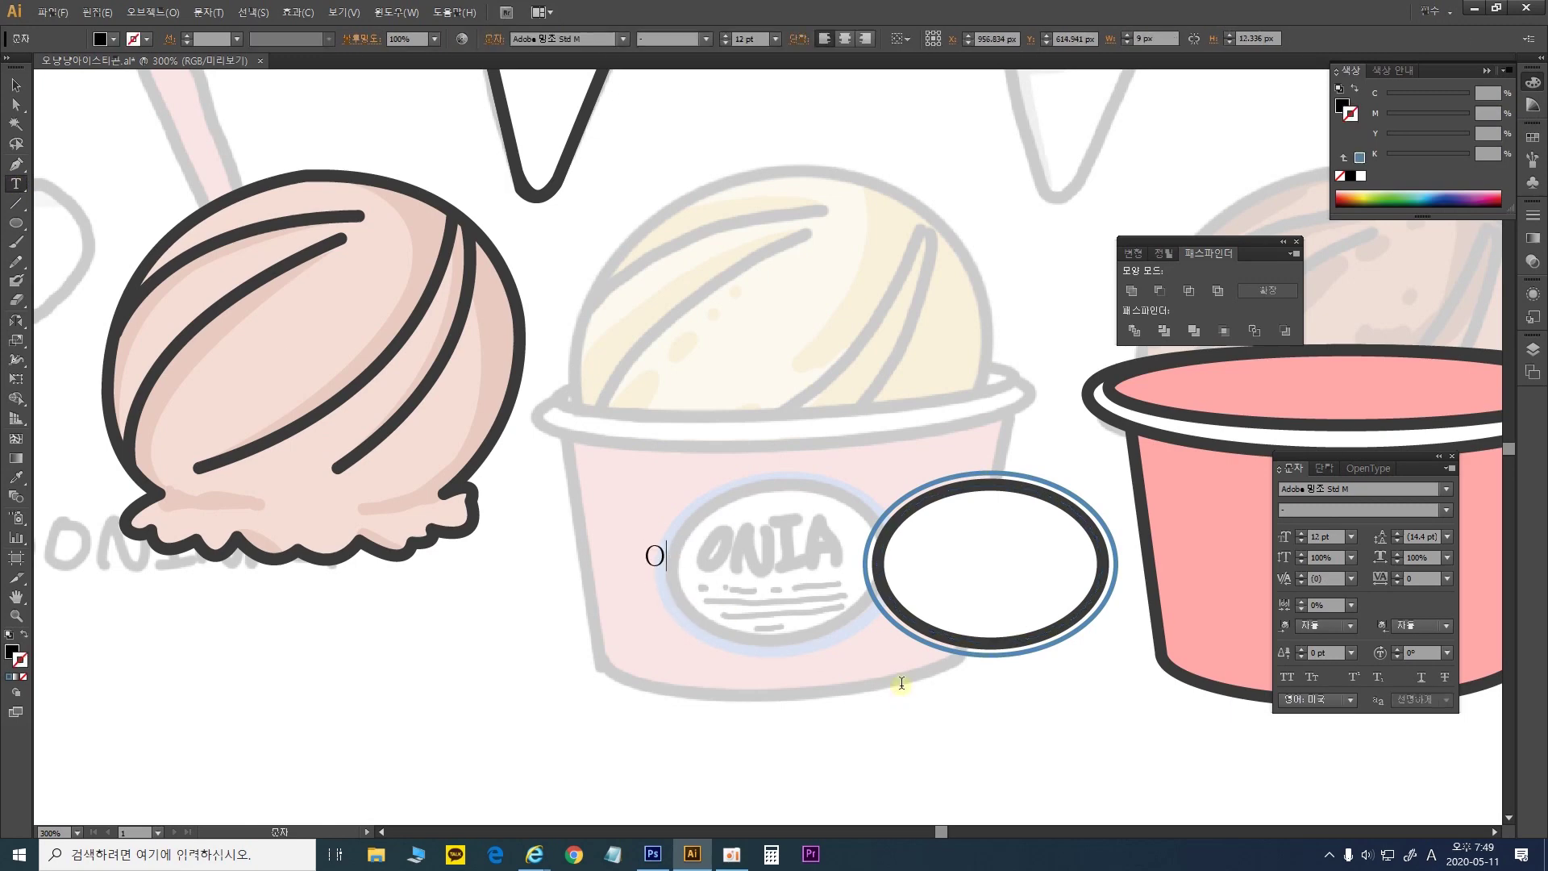
{"action": "type", "text": "NIANG"}
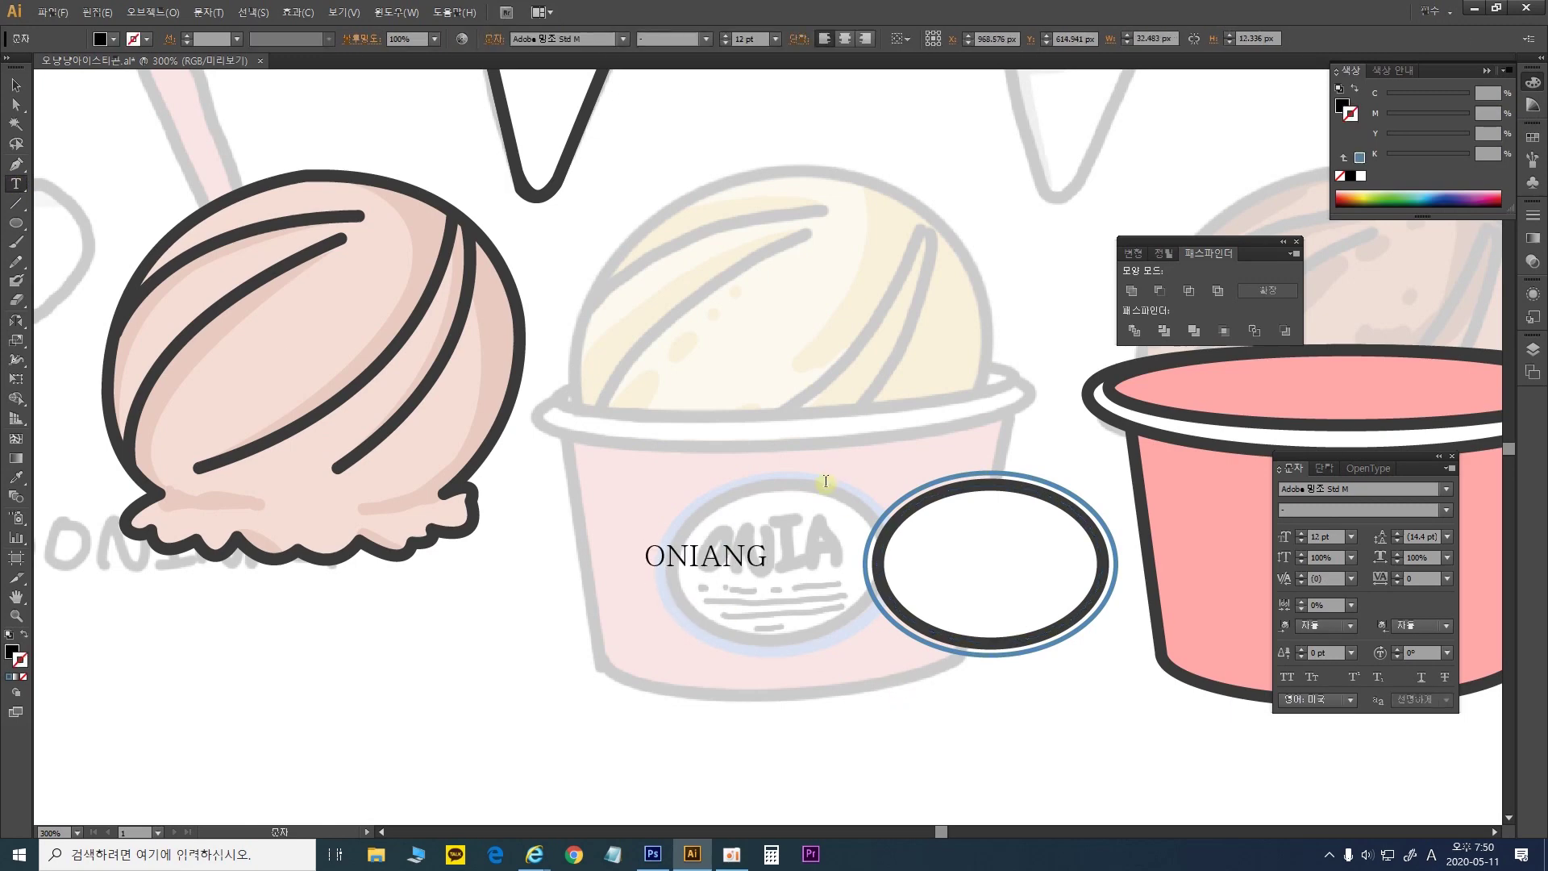
{"action": "key", "text": "ctrl+a"}
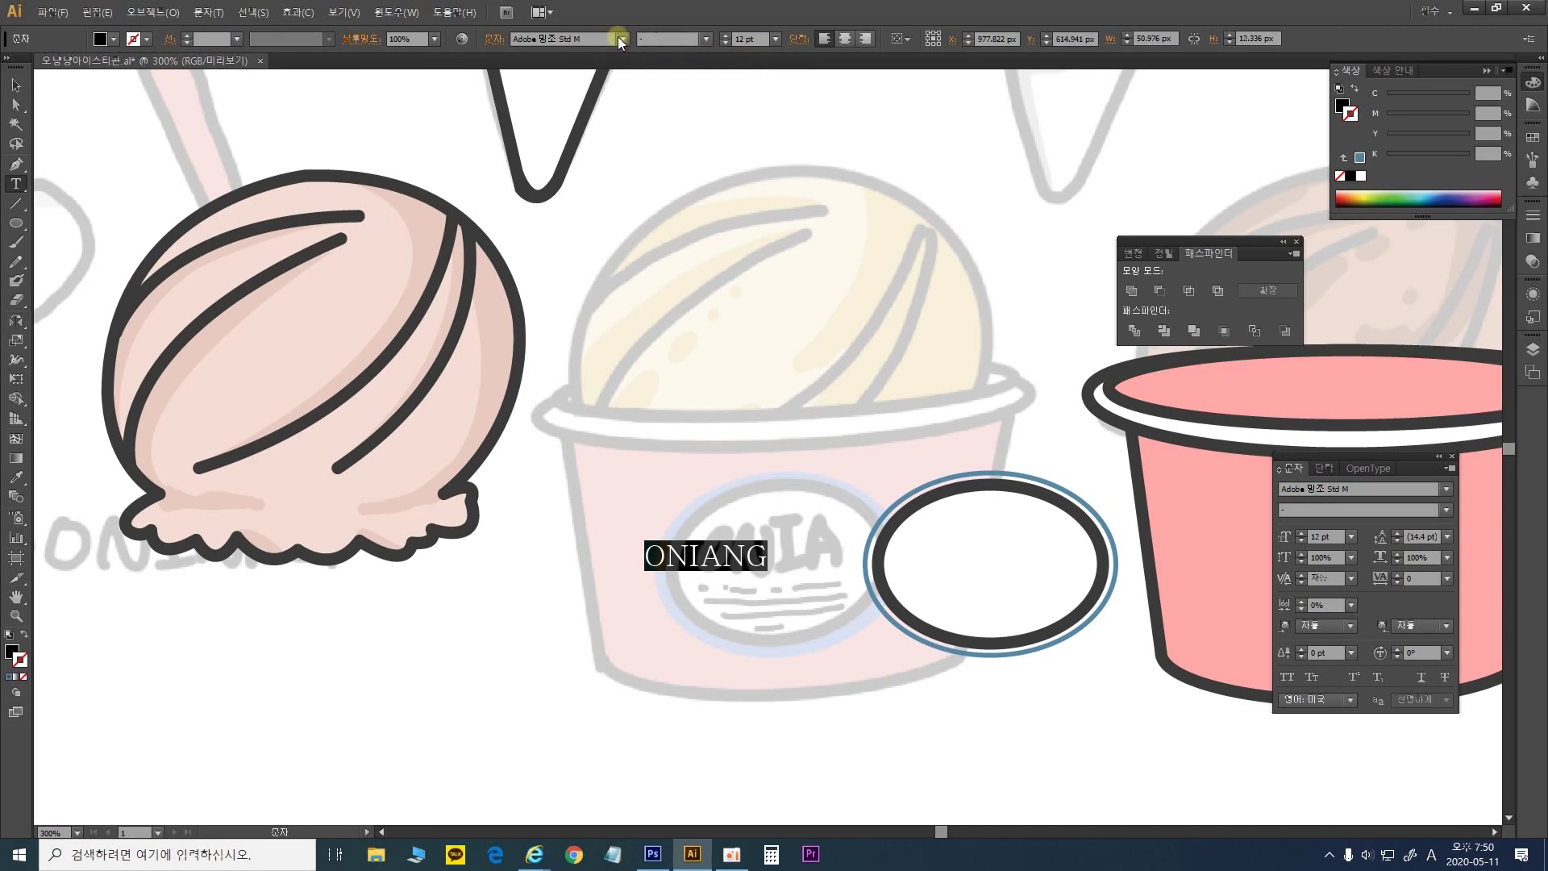
{"action": "left_click", "coordinate": [621, 40]}
{"action": "left_click", "coordinate": [613, 176]}
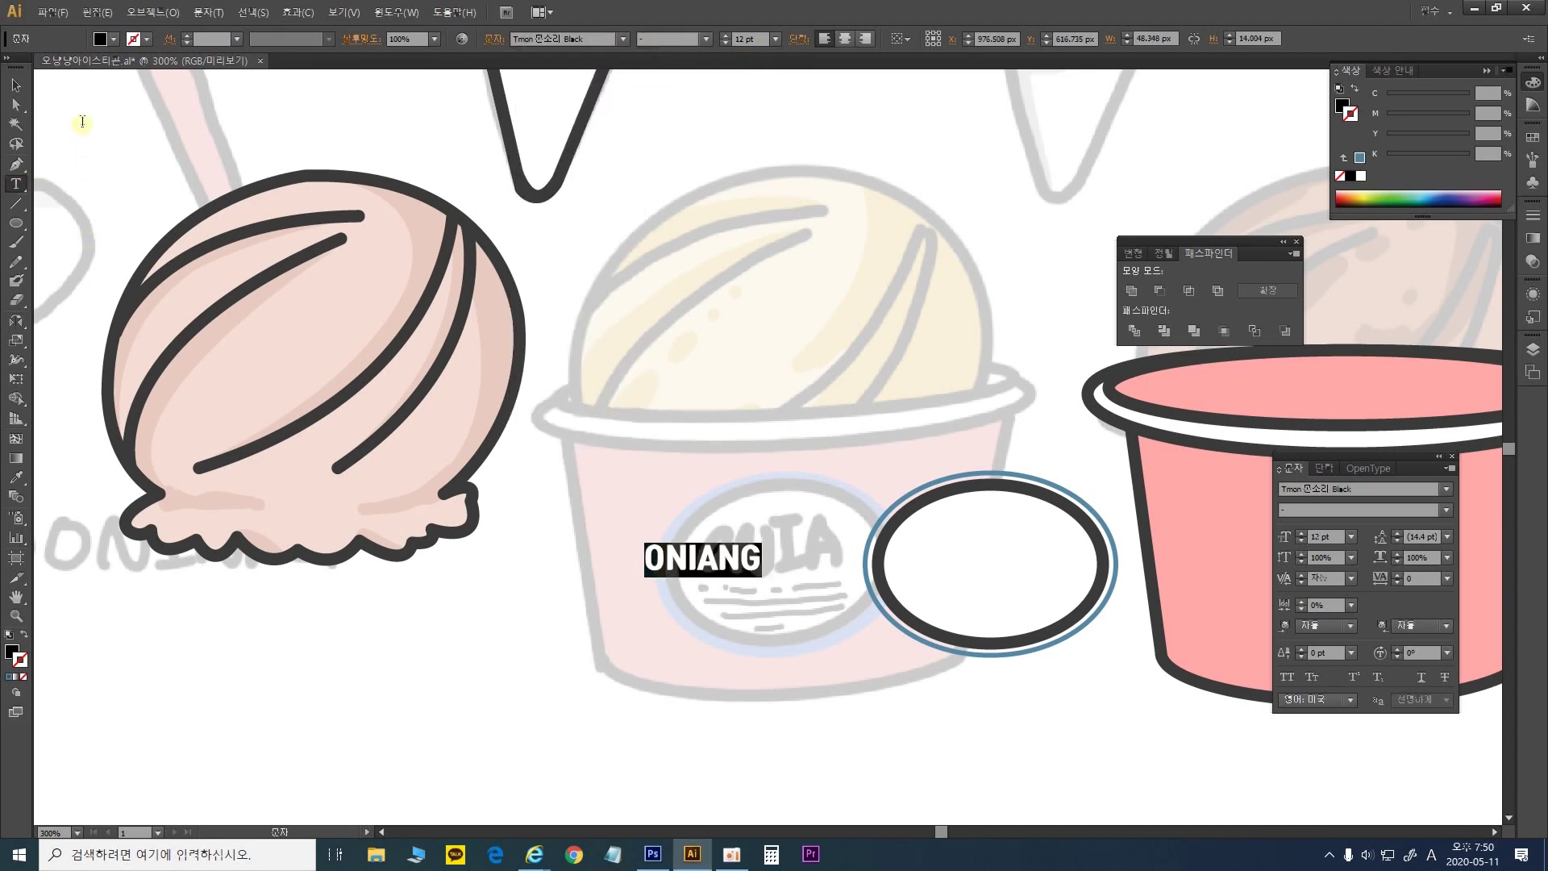
Enlarge the ONIANG text to about 16 pt and place it inside the upper part of the white ellipse
{"action": "left_click", "coordinate": [16, 85]}
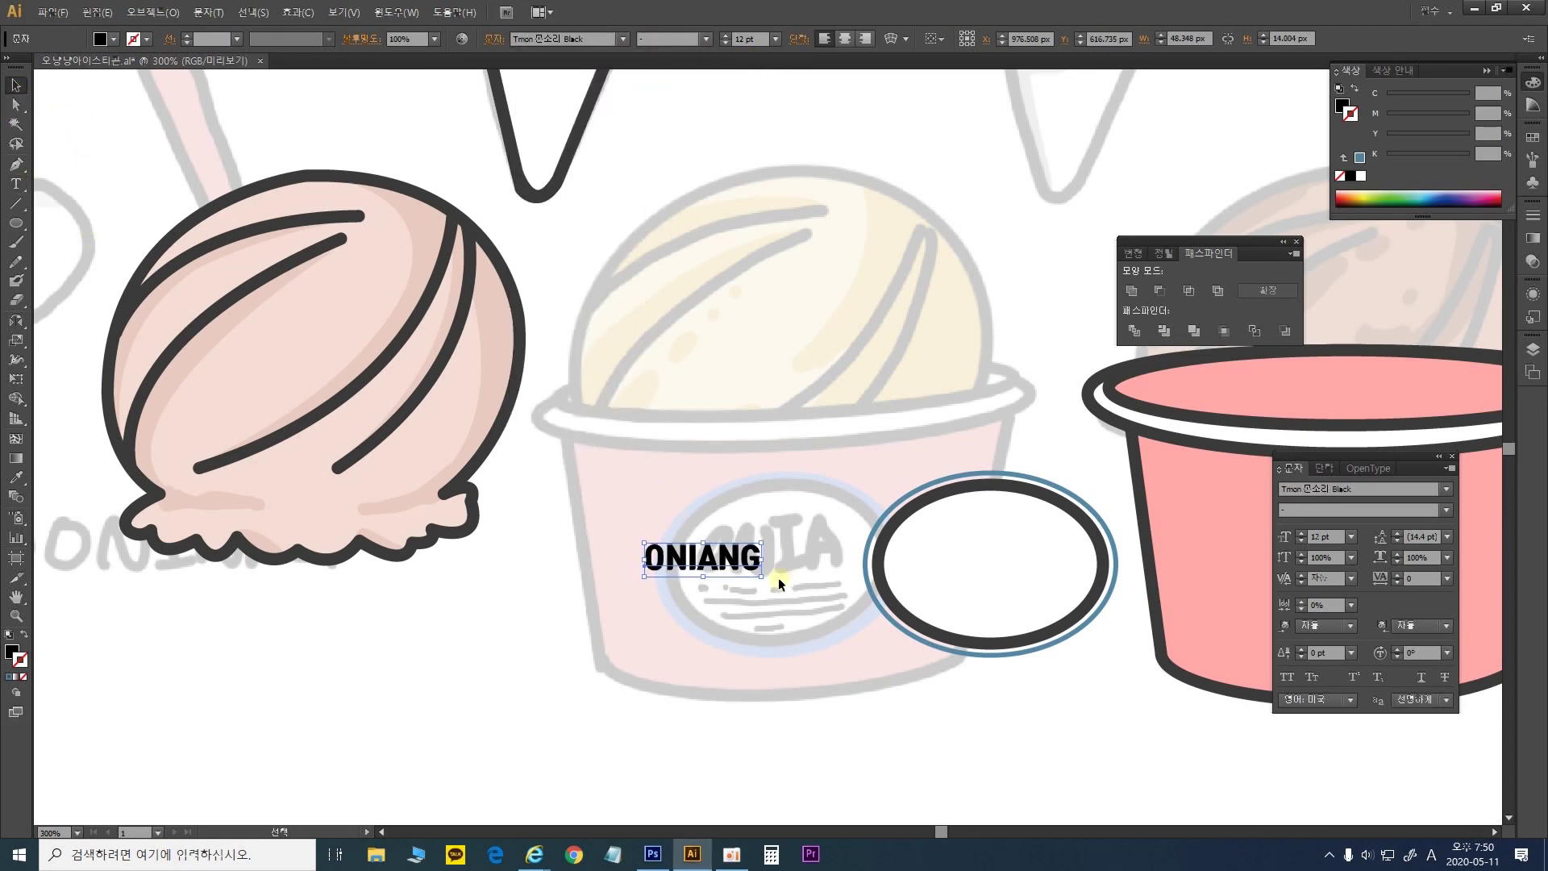
{"action": "left_click_drag", "start_coordinate": [761, 576], "coordinate": [990, 556]}
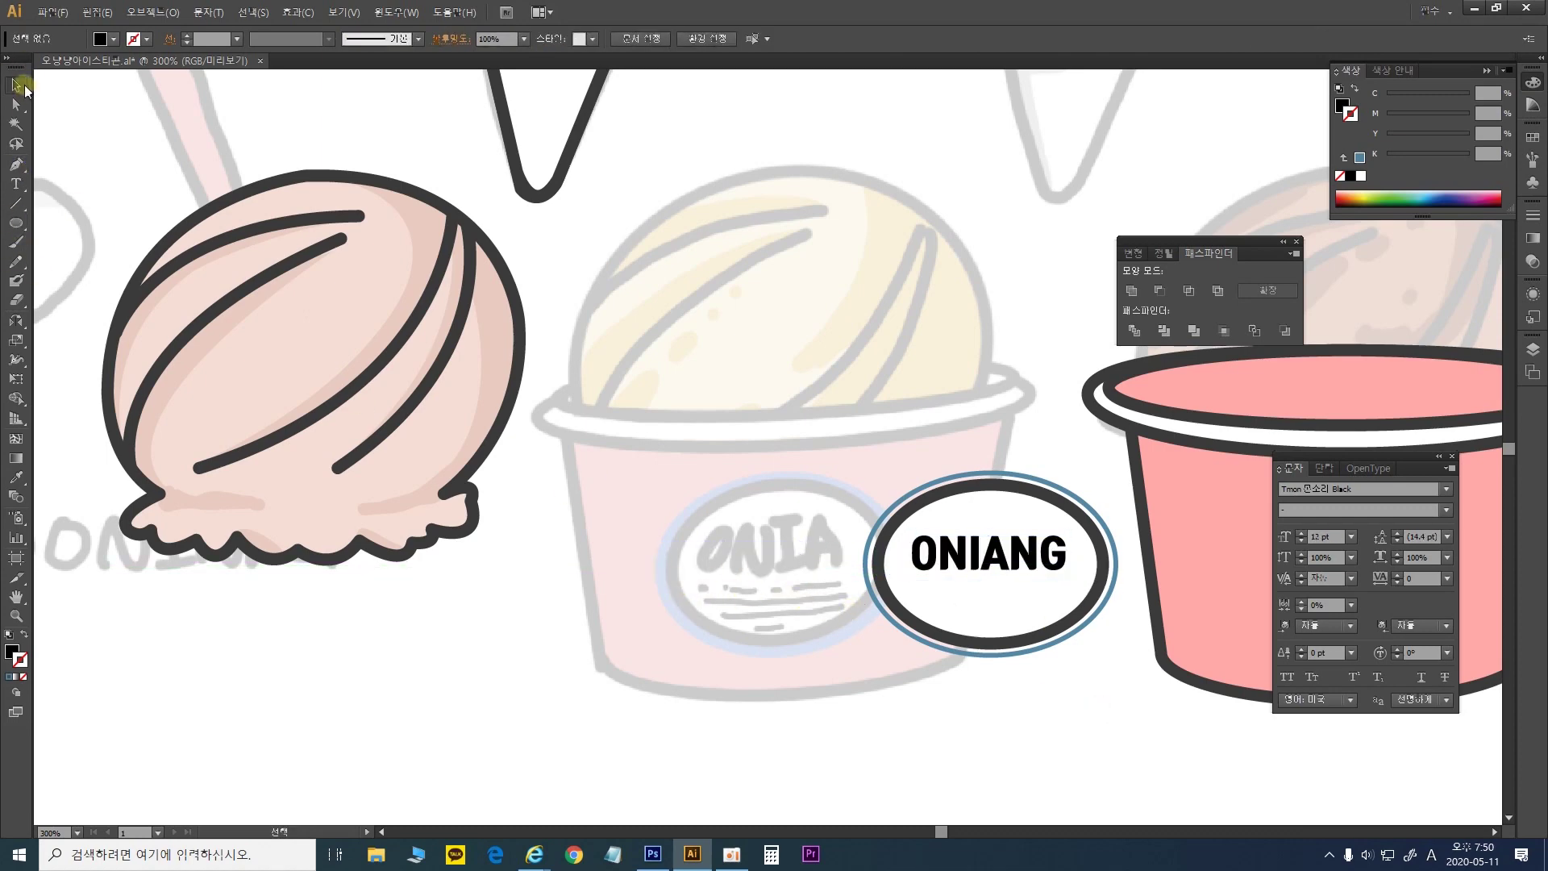
Copy the three horizontal lines from the yellow cone's label beneath the ONIANG text, widened to about 63 px
{"action": "scroll", "coordinate": [983, 366], "scroll_direction": "down", "scroll_amount": 3}
{"action": "scroll", "coordinate": [983, 365], "scroll_direction": "right", "scroll_amount": 8}
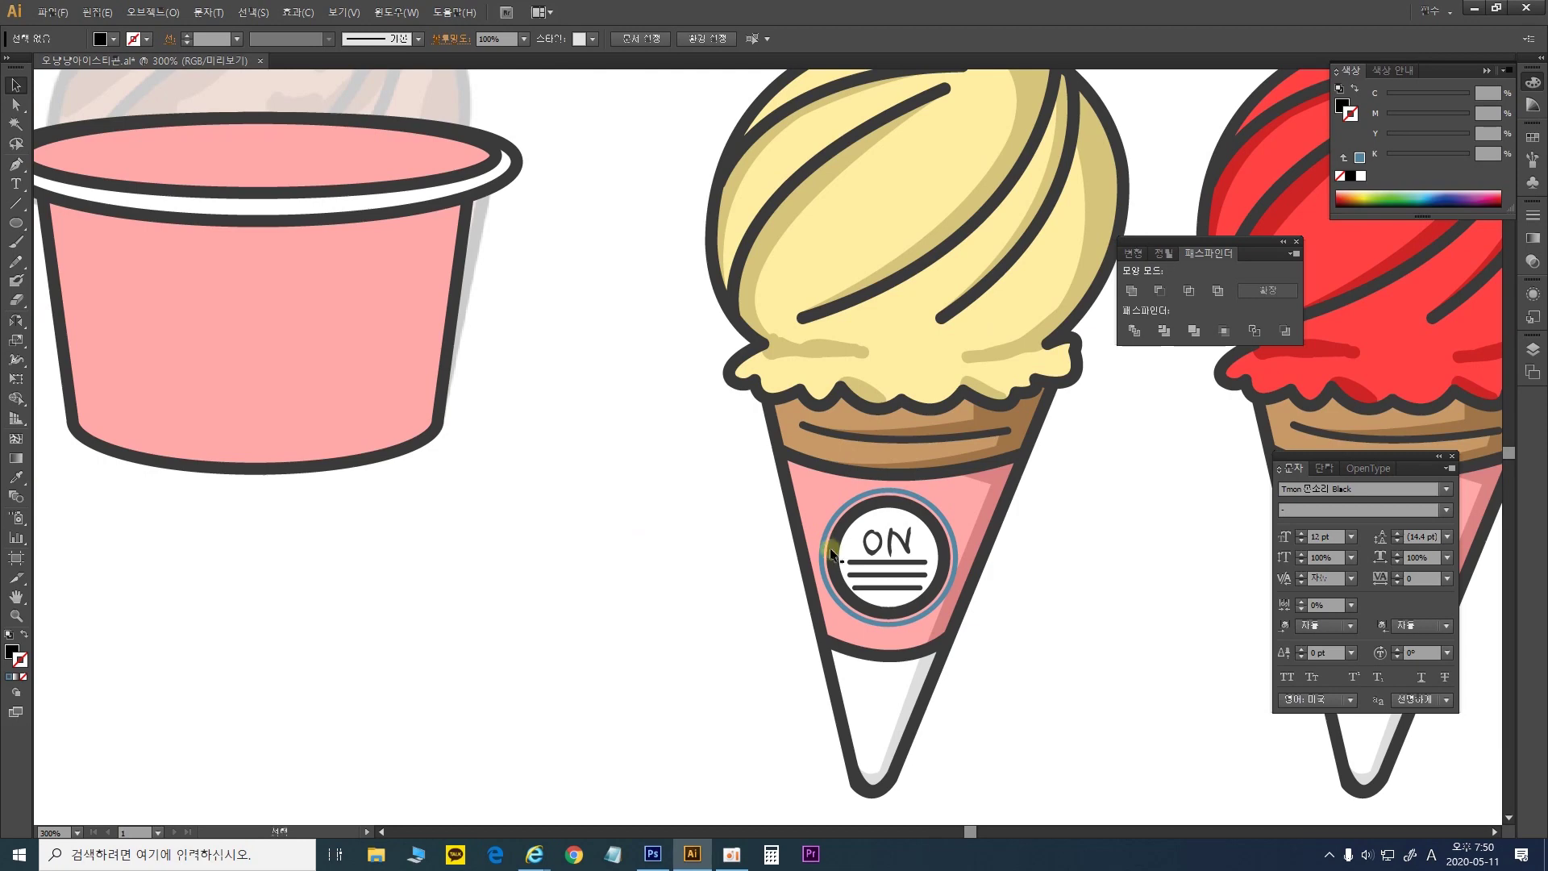
{"action": "left_click", "coordinate": [919, 569]}
{"action": "scroll", "coordinate": [919, 569], "scroll_direction": "up", "scroll_amount": 5}
{"action": "scroll", "coordinate": [919, 569], "scroll_direction": "right", "scroll_amount": 3}
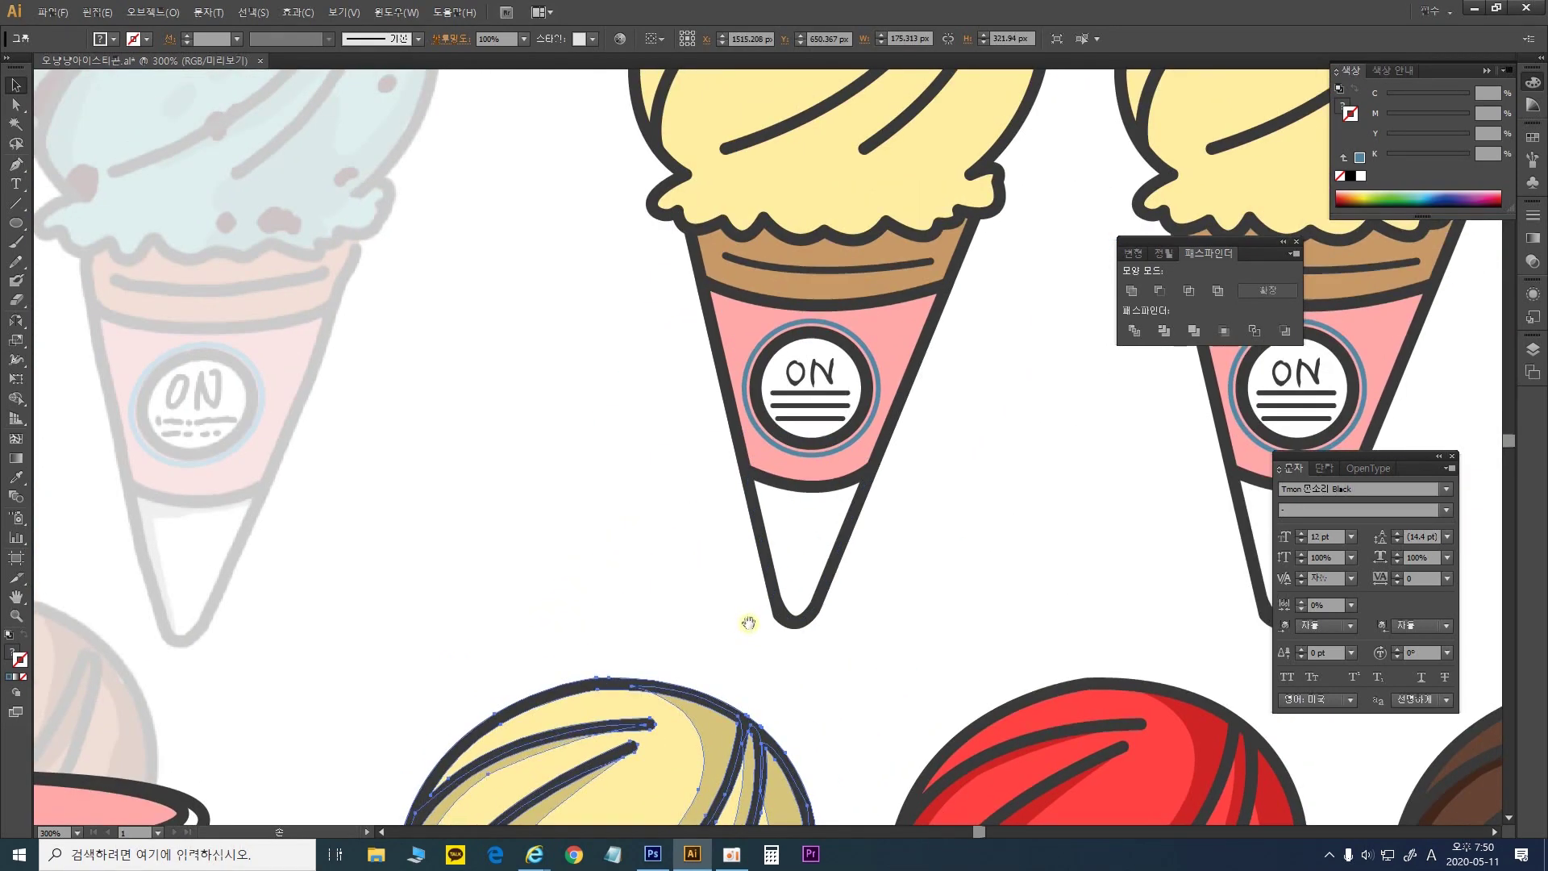
{"action": "left_click", "coordinate": [818, 399]}
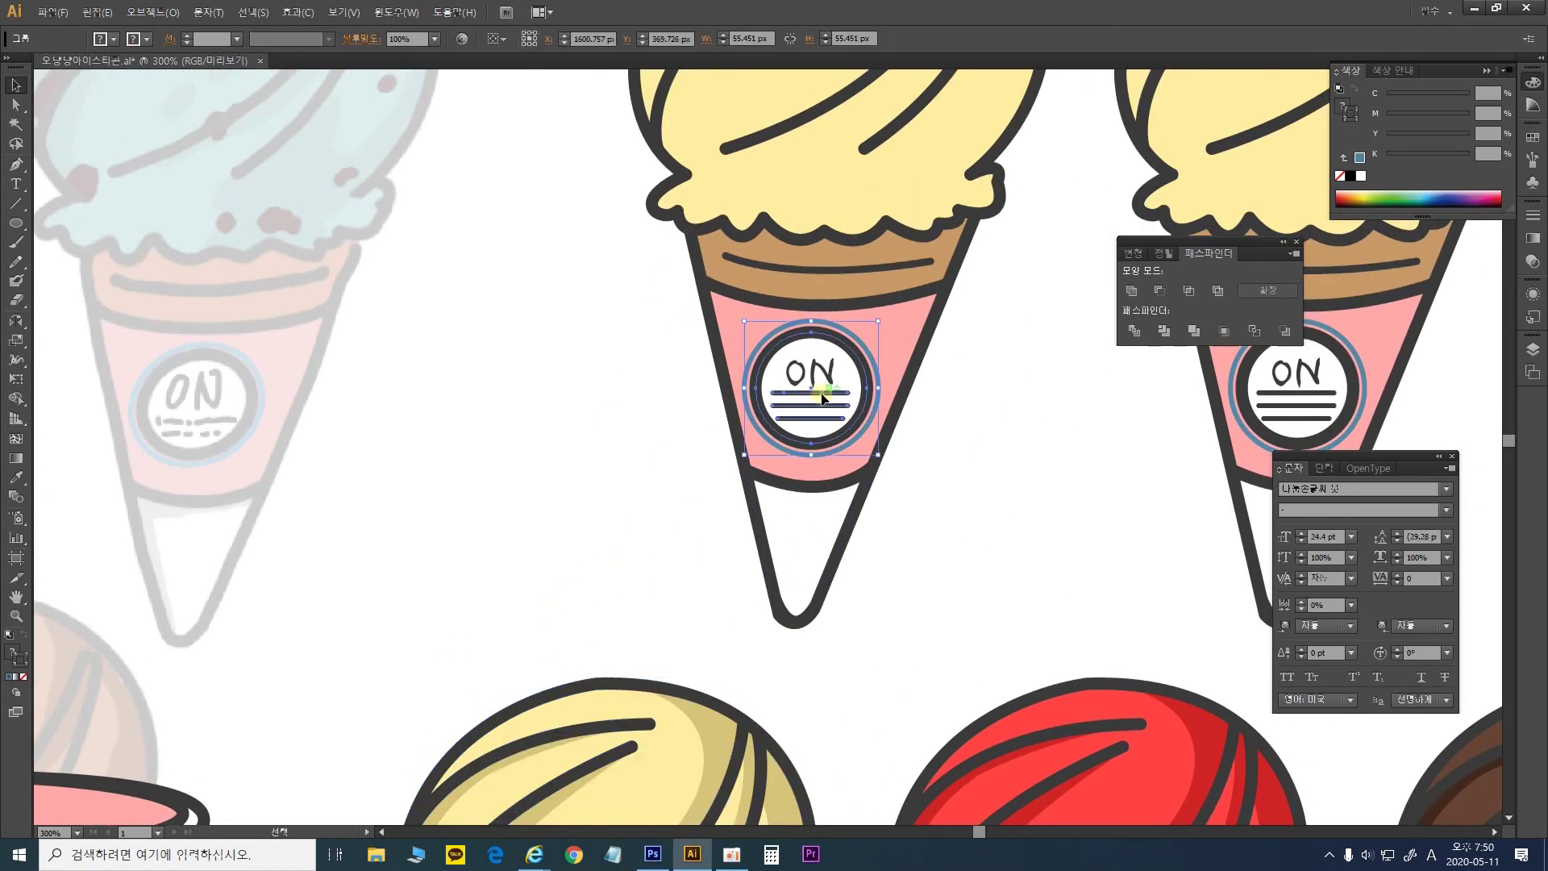
{"action": "double_click", "coordinate": [823, 398]}
{"action": "left_click_drag", "start_coordinate": [819, 401], "coordinate": [1328, 295]}
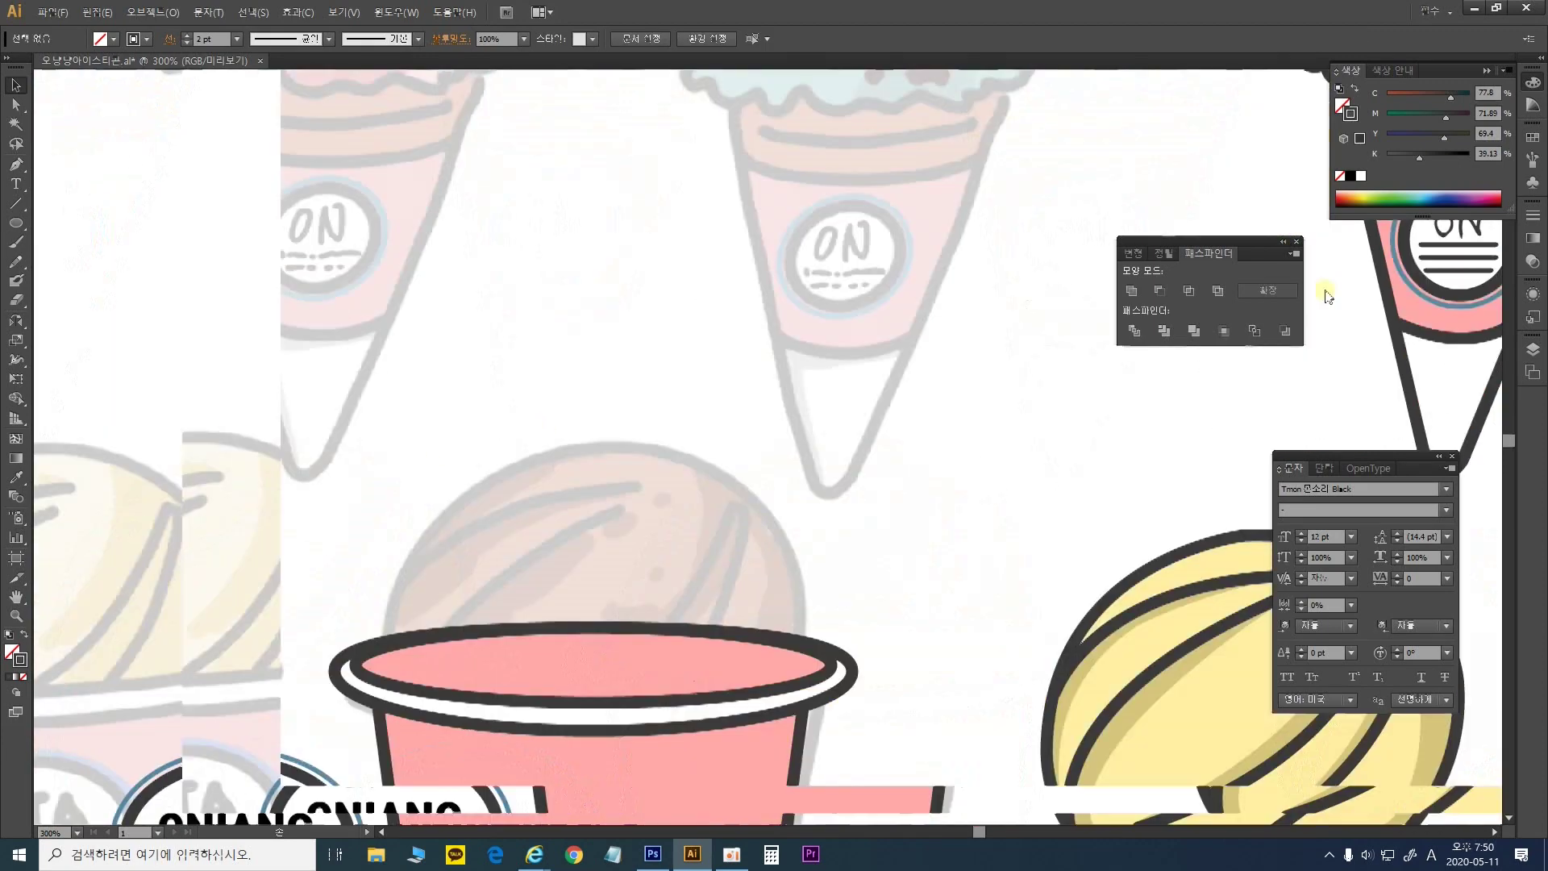
{"action": "left_click", "coordinate": [799, 452]}
{"action": "left_click_drag", "start_coordinate": [799, 453], "coordinate": [878, 566]}
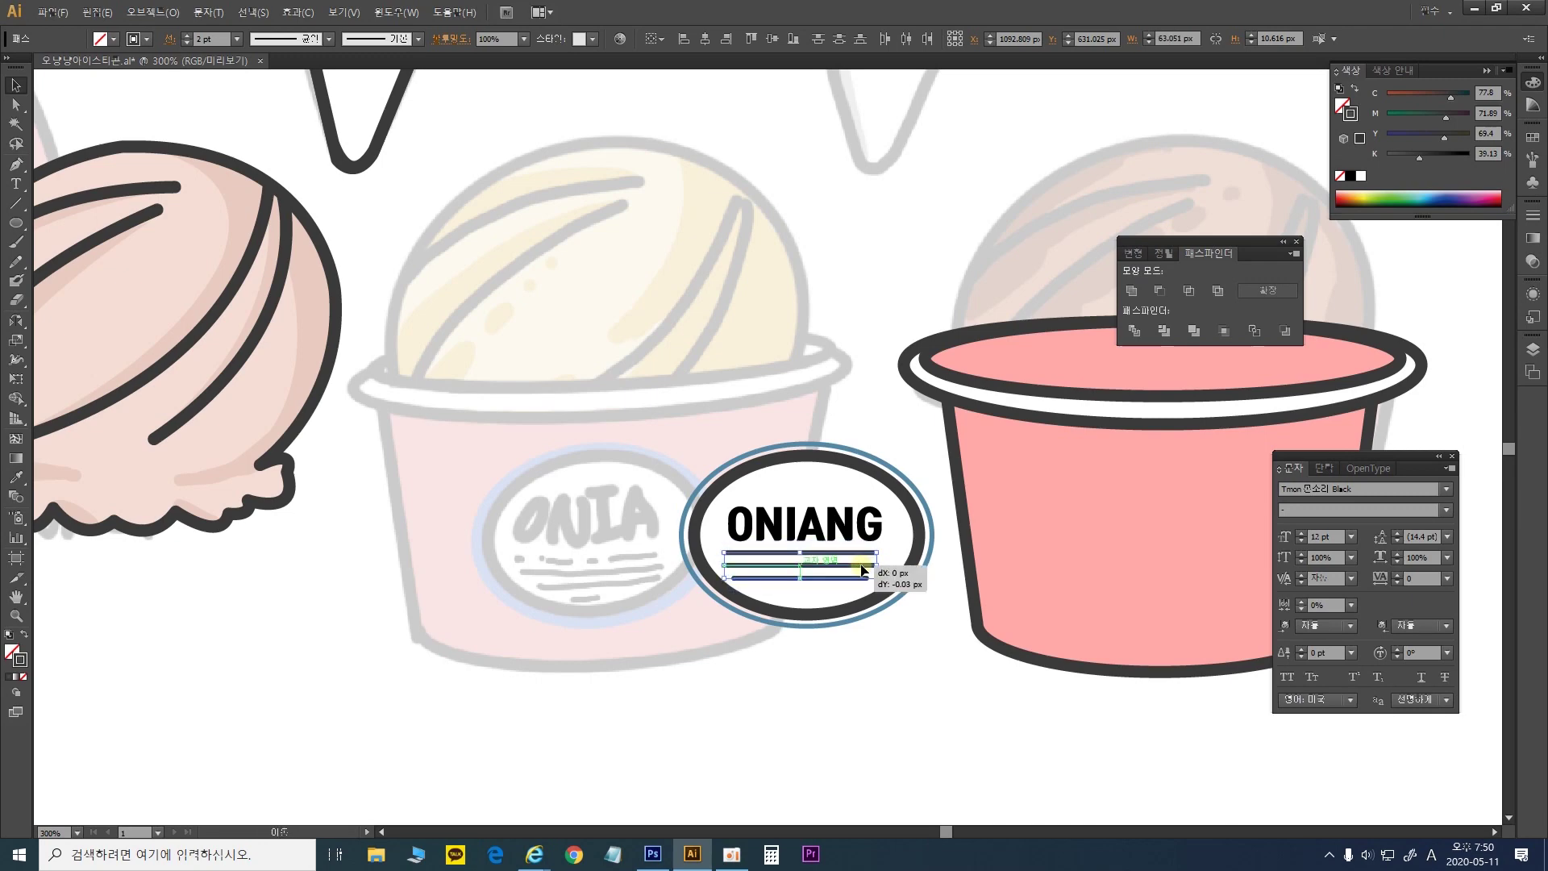
Align the two ellipses, the ONIANG text and the three lines on their horizontal centers
{"action": "left_click_drag", "start_coordinate": [877, 657], "coordinate": [712, 384]}
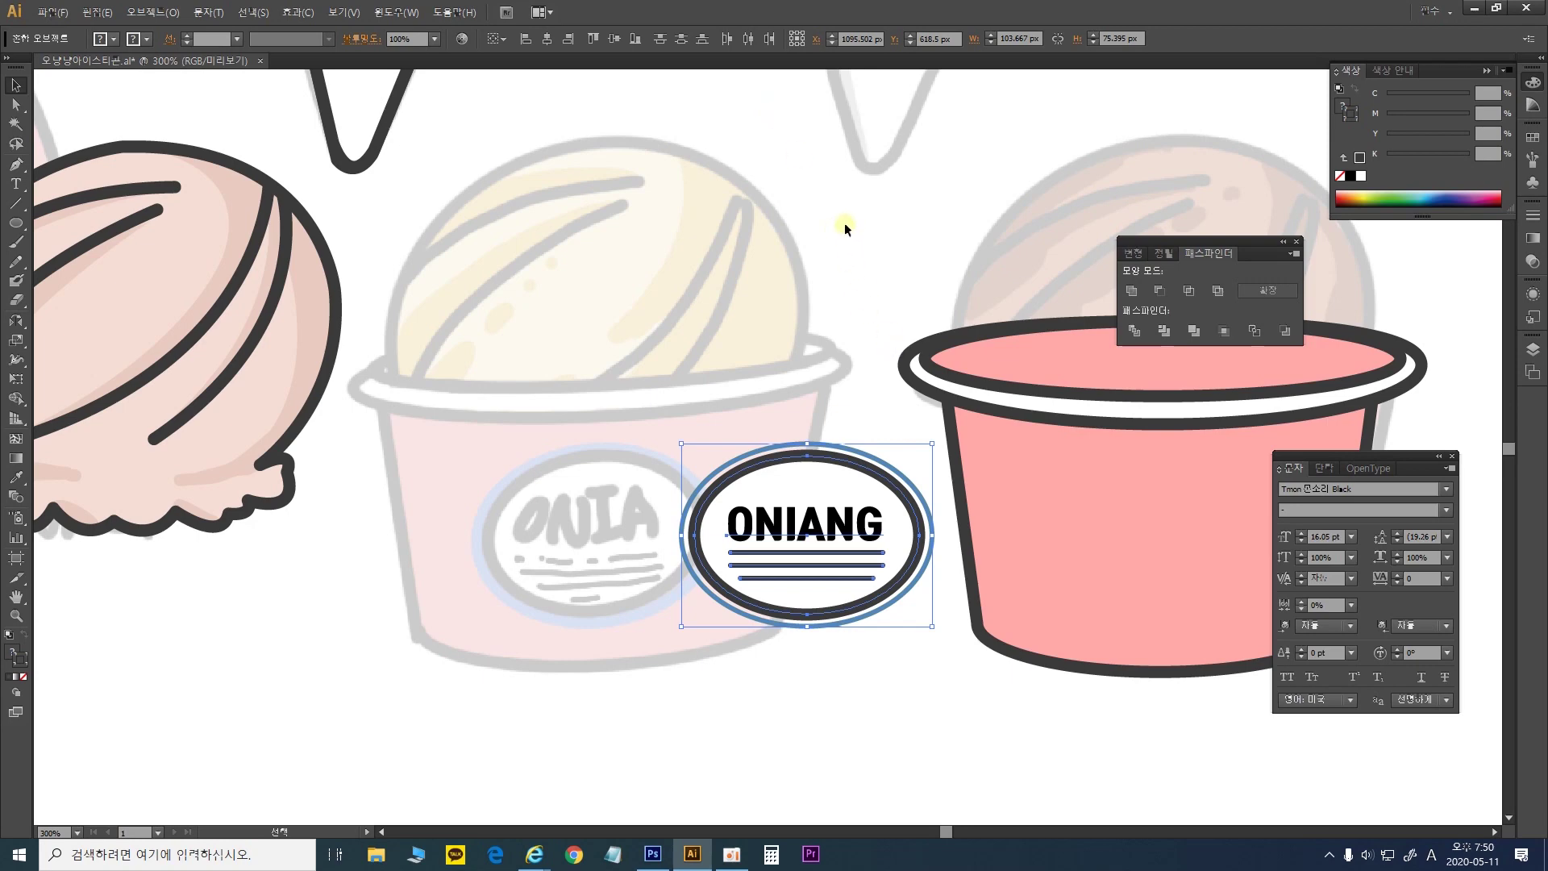
{"action": "left_click", "coordinate": [546, 39]}
{"action": "left_click", "coordinate": [783, 230]}
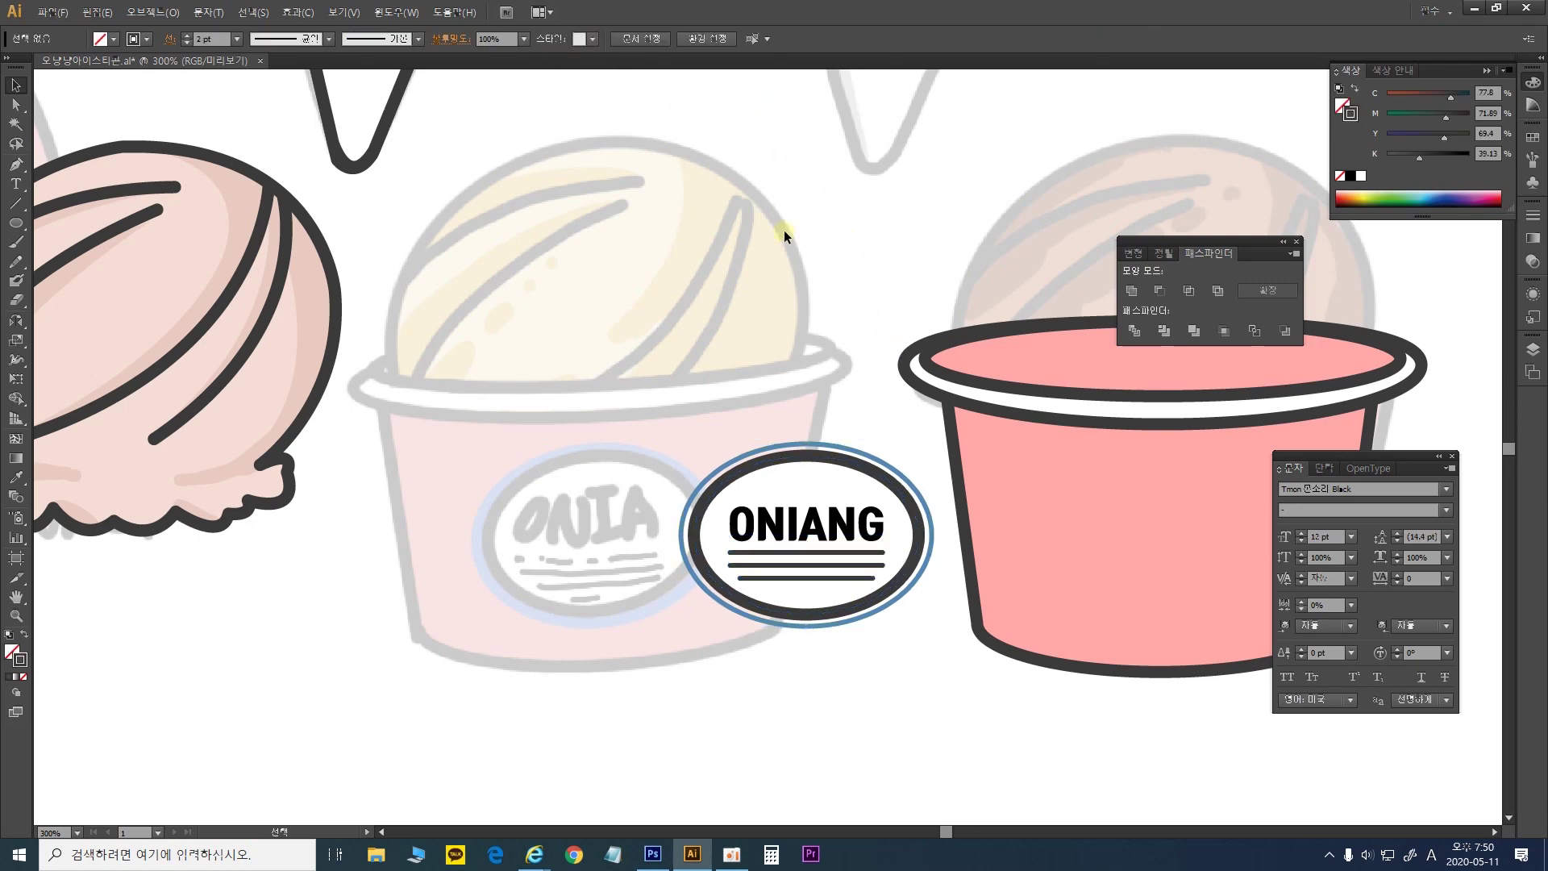
Fill the ONIANG text with the label outline's dark gray and leave it without a stroke
{"action": "left_click_drag", "start_coordinate": [840, 519], "coordinate": [767, 520]}
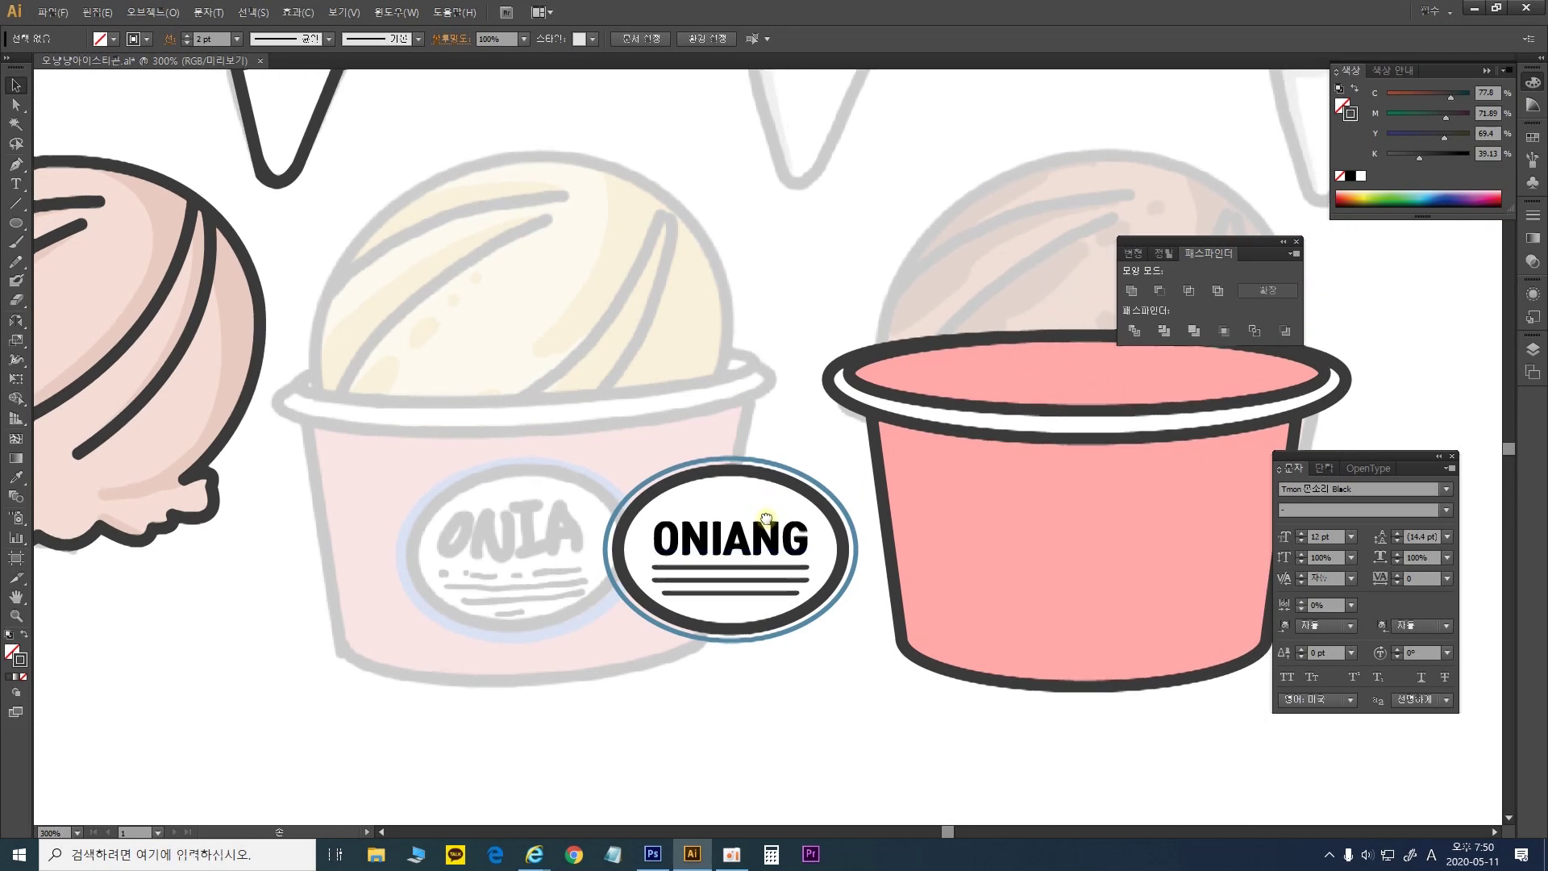
{"action": "left_click", "coordinate": [782, 537]}
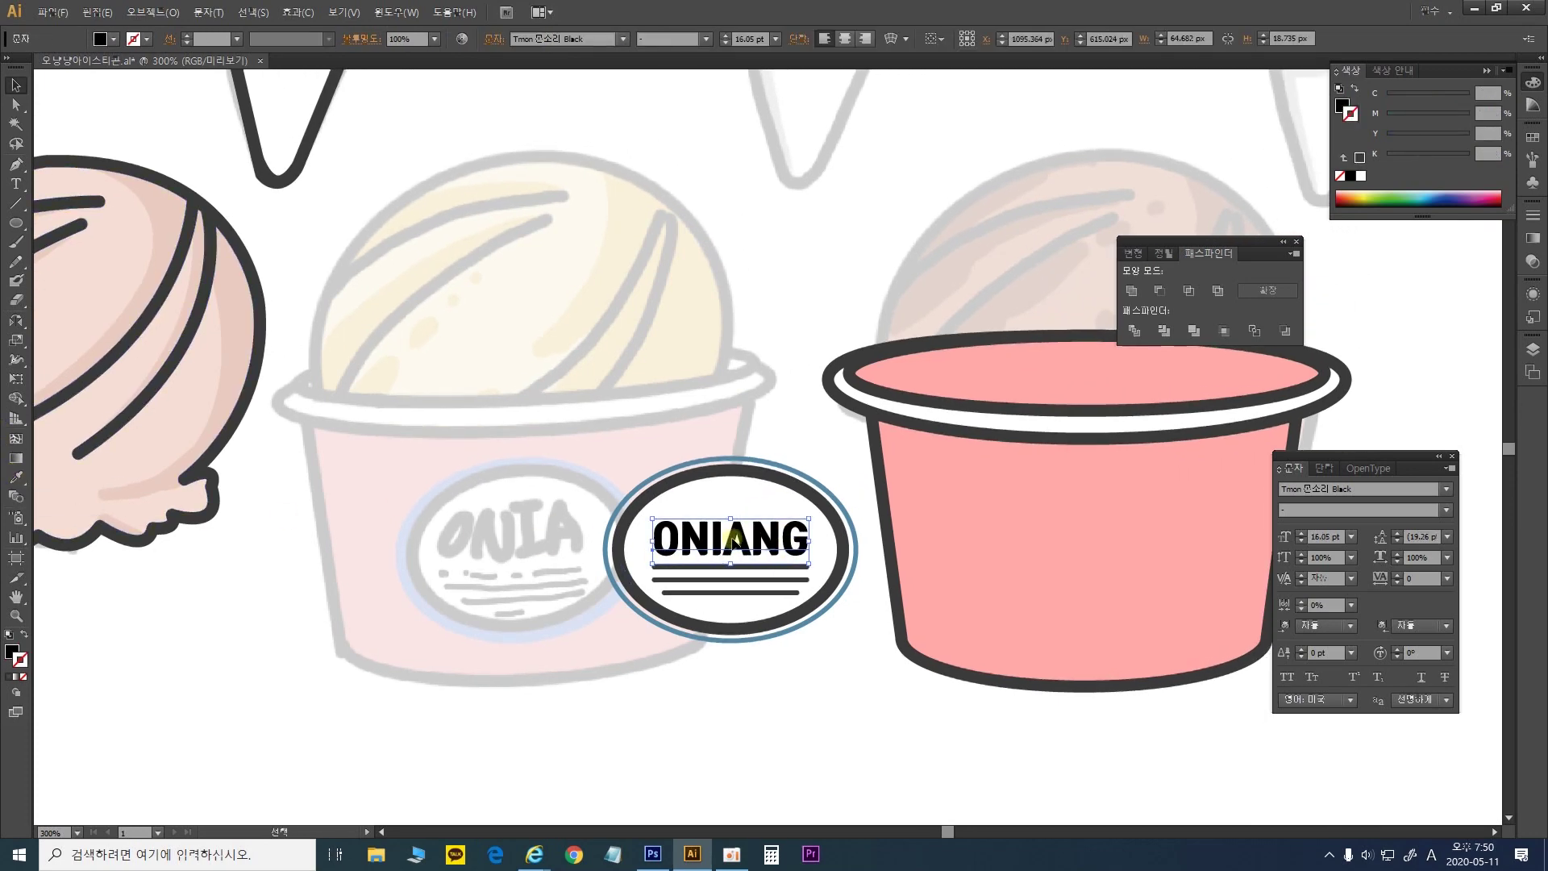
{"action": "left_click", "coordinate": [16, 476]}
{"action": "left_click", "coordinate": [772, 474]}
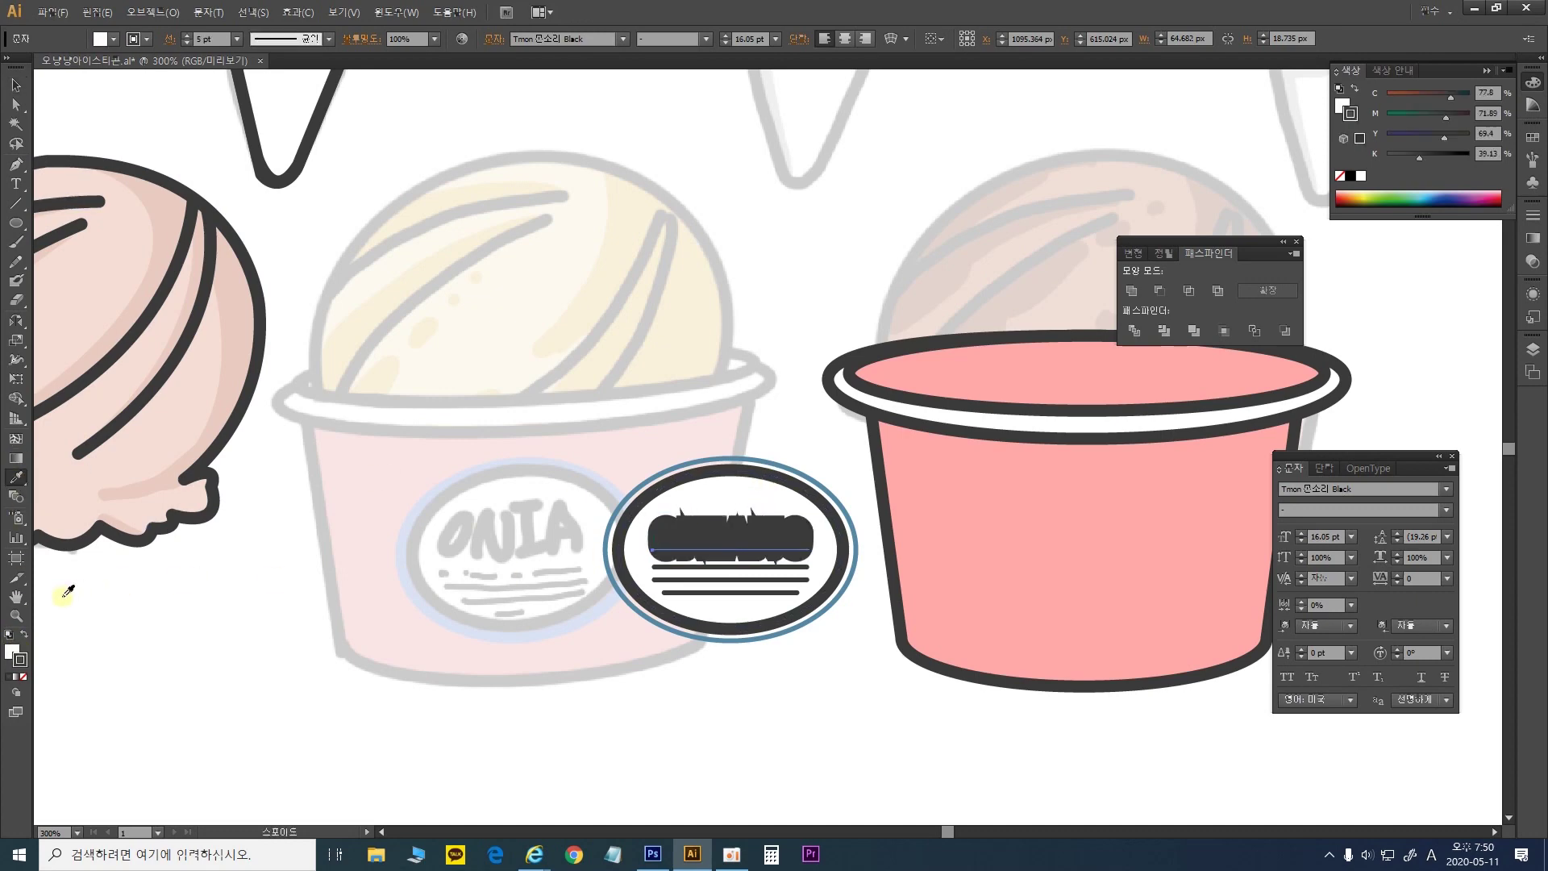
{"action": "left_click", "coordinate": [25, 677]}
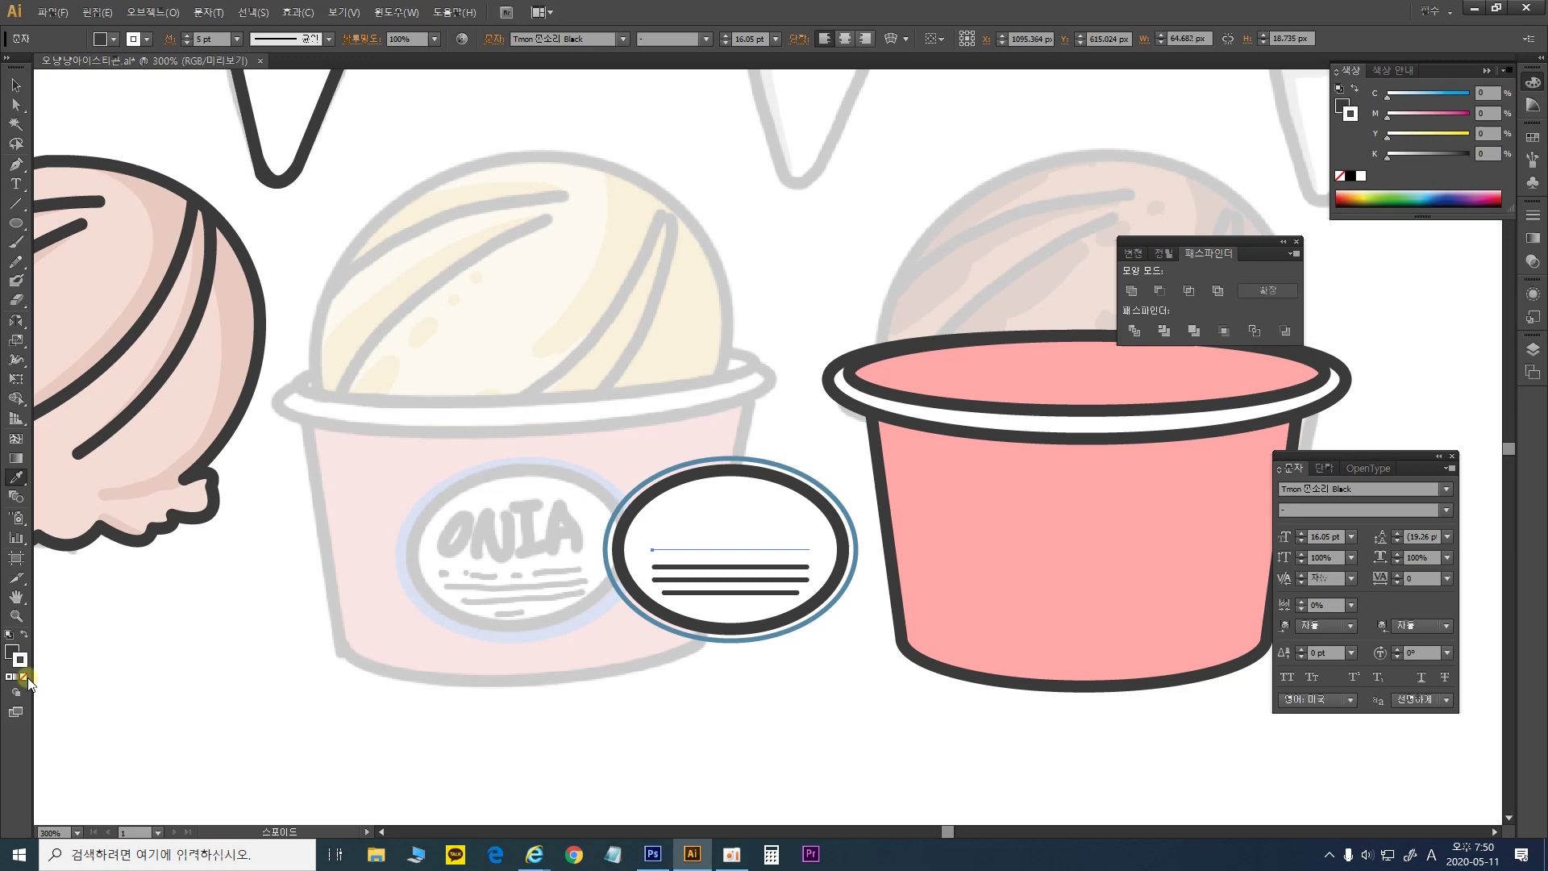
{"action": "key", "text": "ctrl+z"}
Move the whole ONIANG label onto the center of the pink cup body
{"action": "left_click_drag", "start_coordinate": [893, 530], "coordinate": [701, 597]}
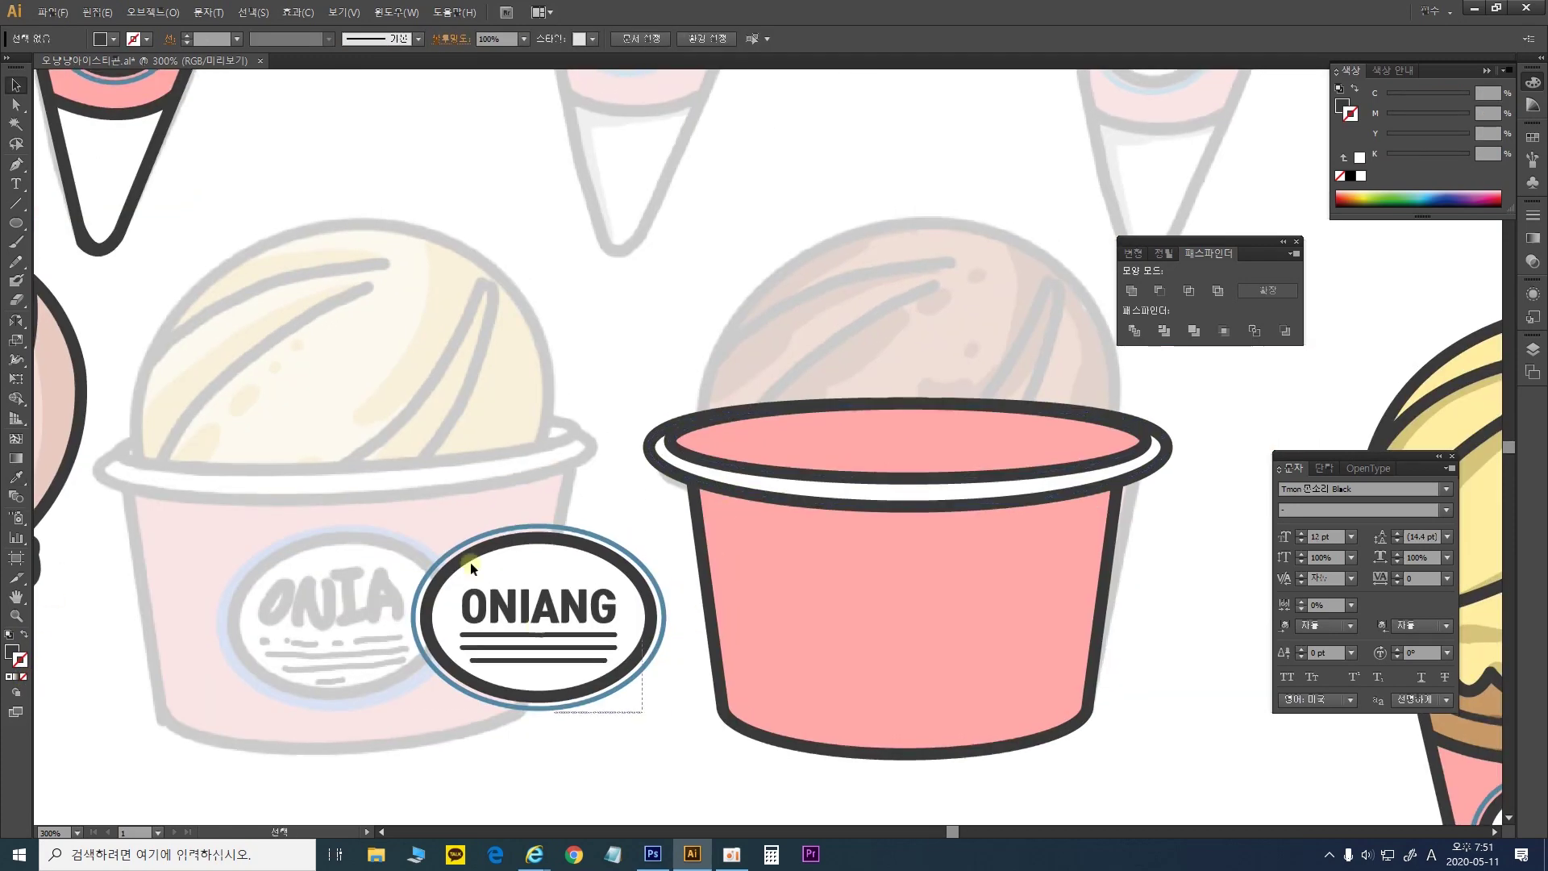
{"action": "key", "text": "v"}
{"action": "left_click", "coordinate": [542, 627]}
{"action": "left_click_drag", "start_coordinate": [543, 628], "coordinate": [961, 645]}
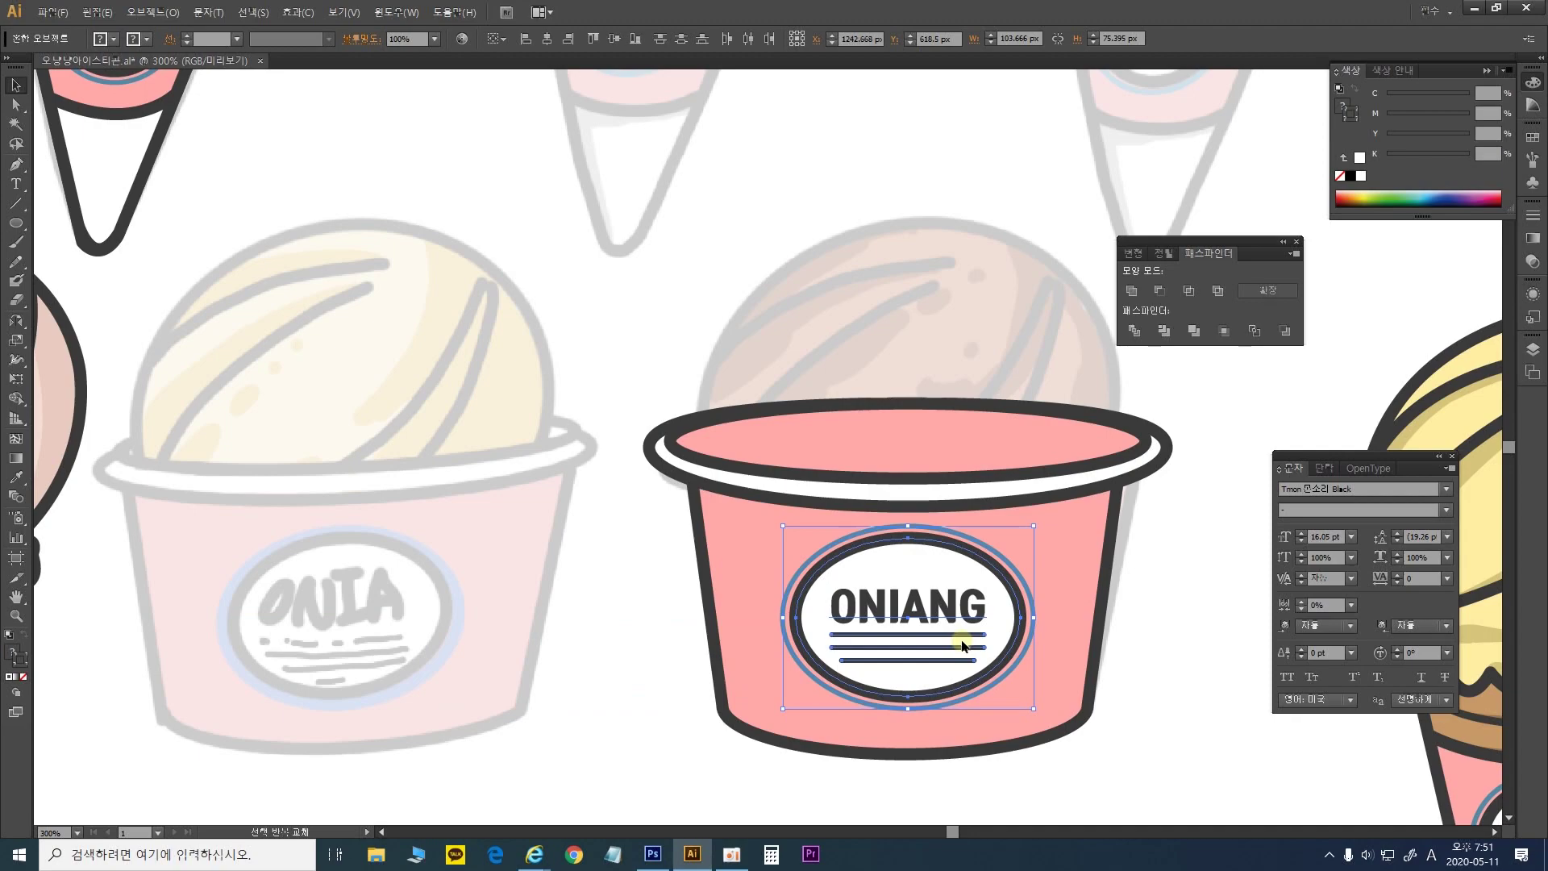
Move the duplicated pink ice cream scoop onto the cup's opening, lined up with the sketched scoop
{"action": "left_click", "coordinate": [1174, 691]}
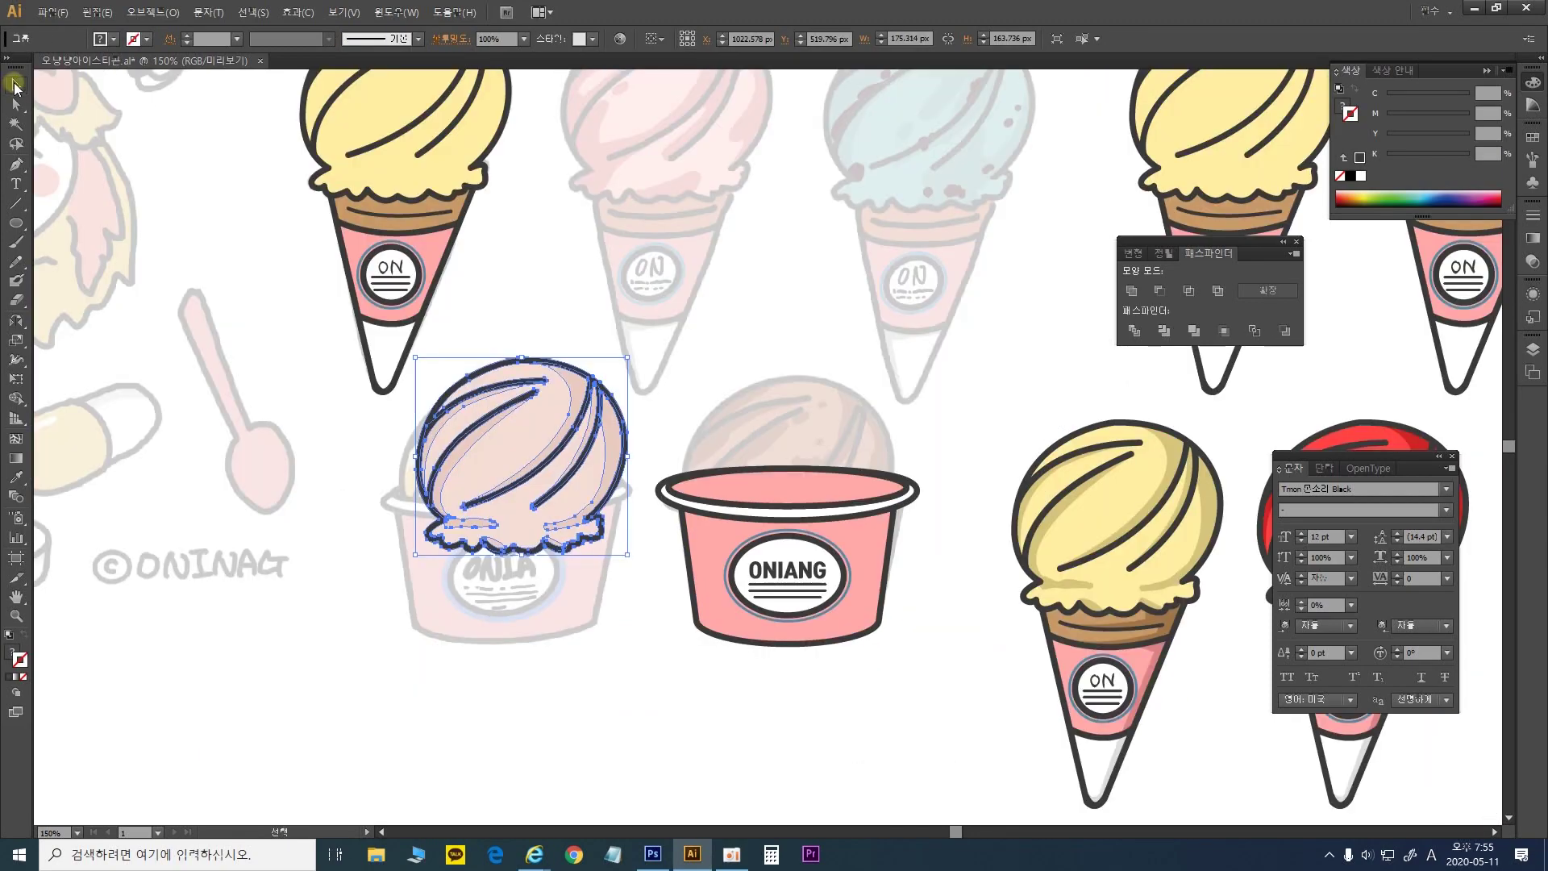
{"action": "key", "text": "ctrl+plus"}
{"action": "key", "text": "ctrl+plus"}
{"action": "left_click_drag", "start_coordinate": [689, 522], "coordinate": [674, 350]}
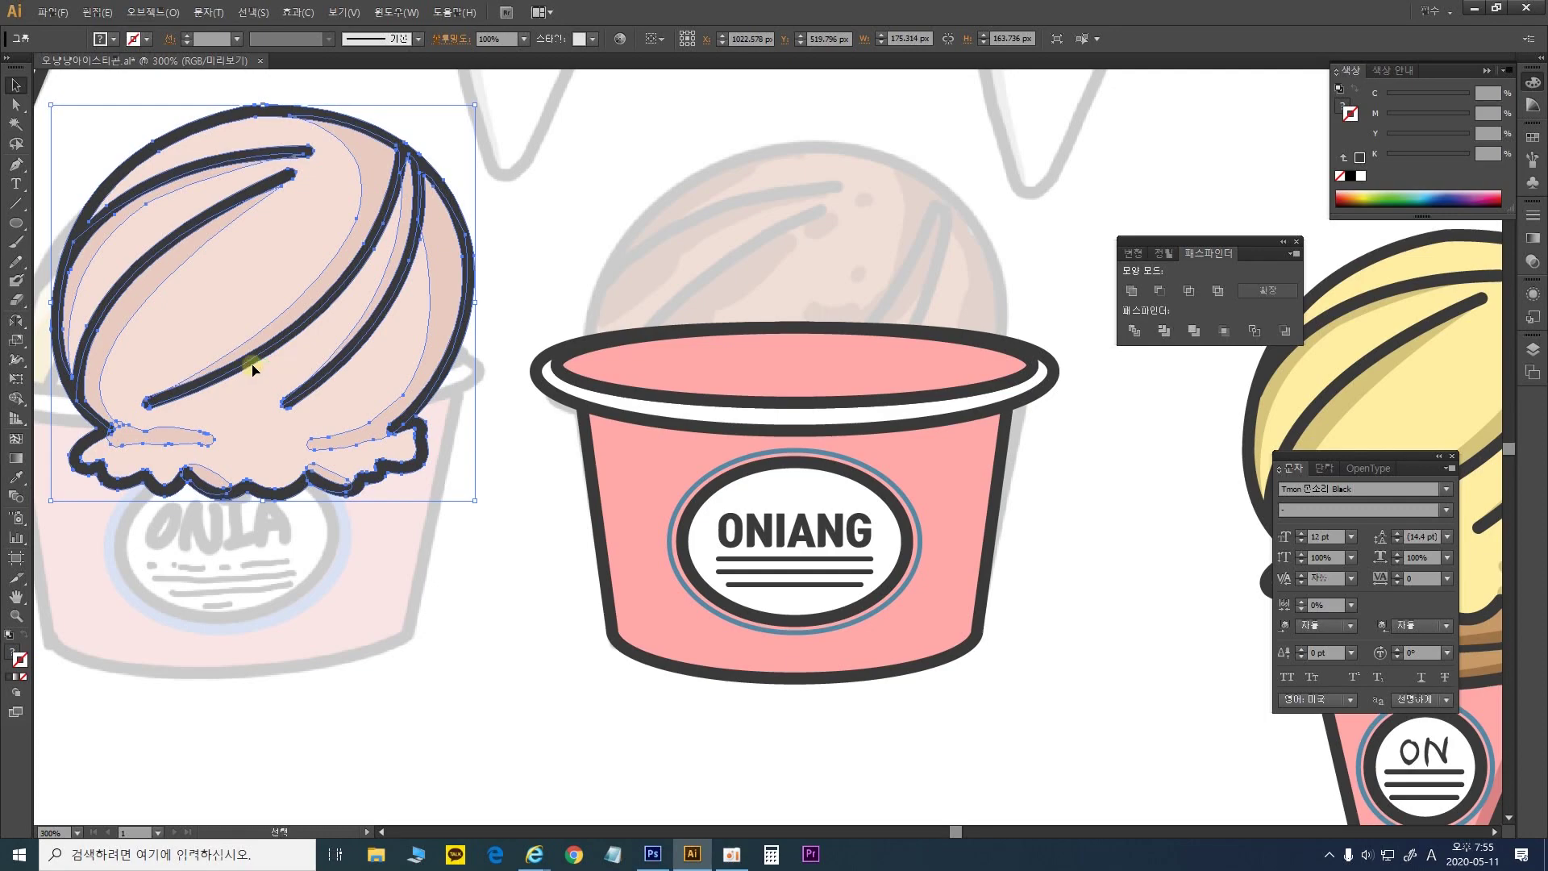
{"action": "left_click_drag", "start_coordinate": [252, 362], "coordinate": [802, 368]}
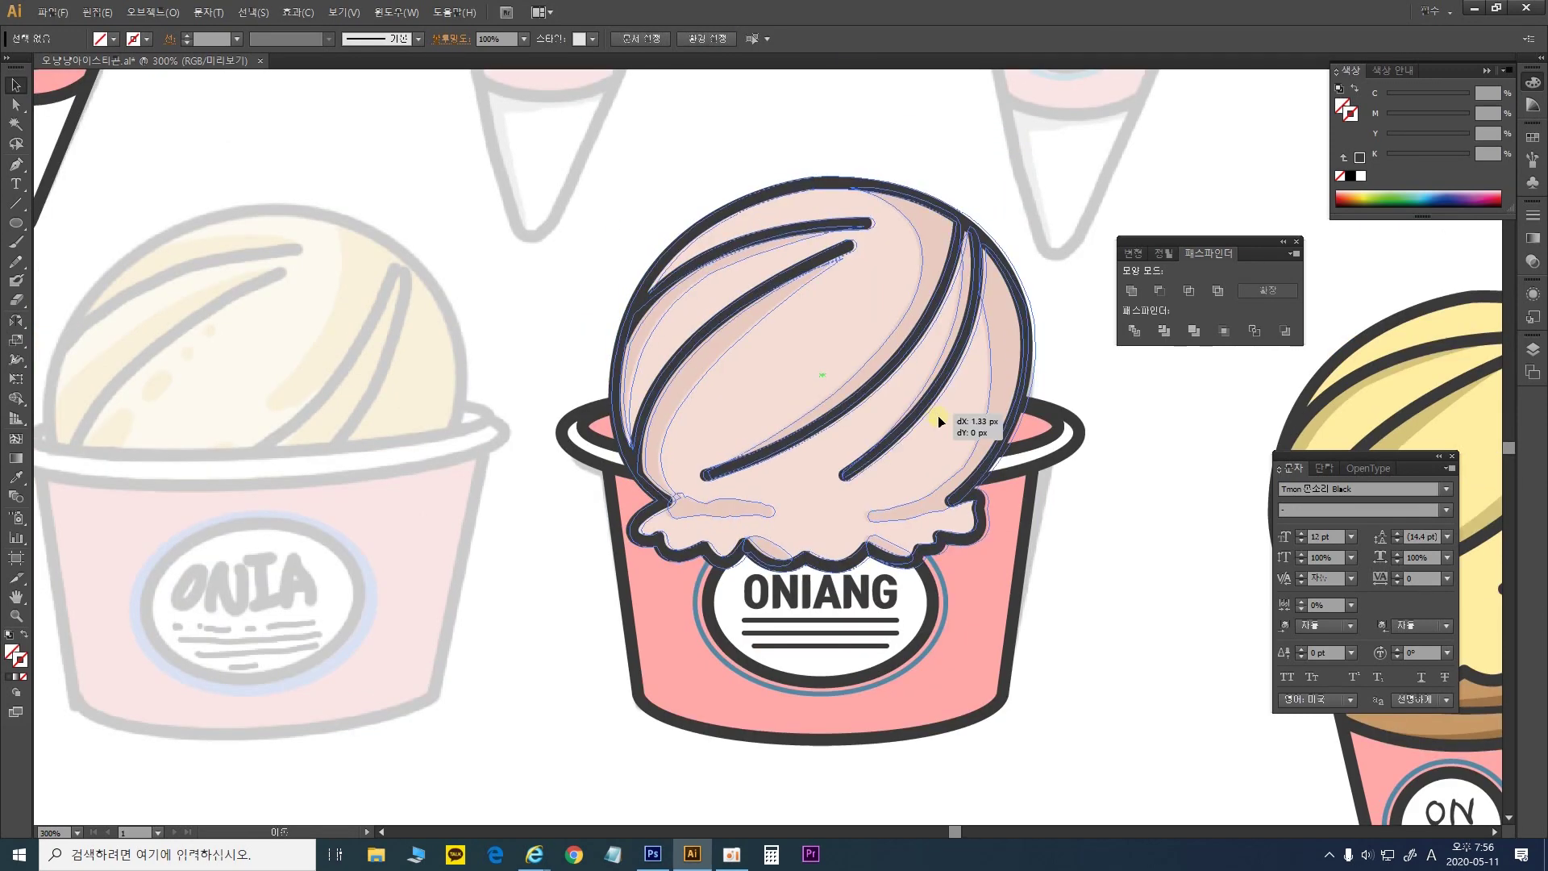
{"action": "left_click_drag", "start_coordinate": [937, 416], "coordinate": [941, 439]}
Copy the pink inner rim ellipse in place and send the scoop behind the cup
{"action": "left_click", "coordinate": [1045, 436]}
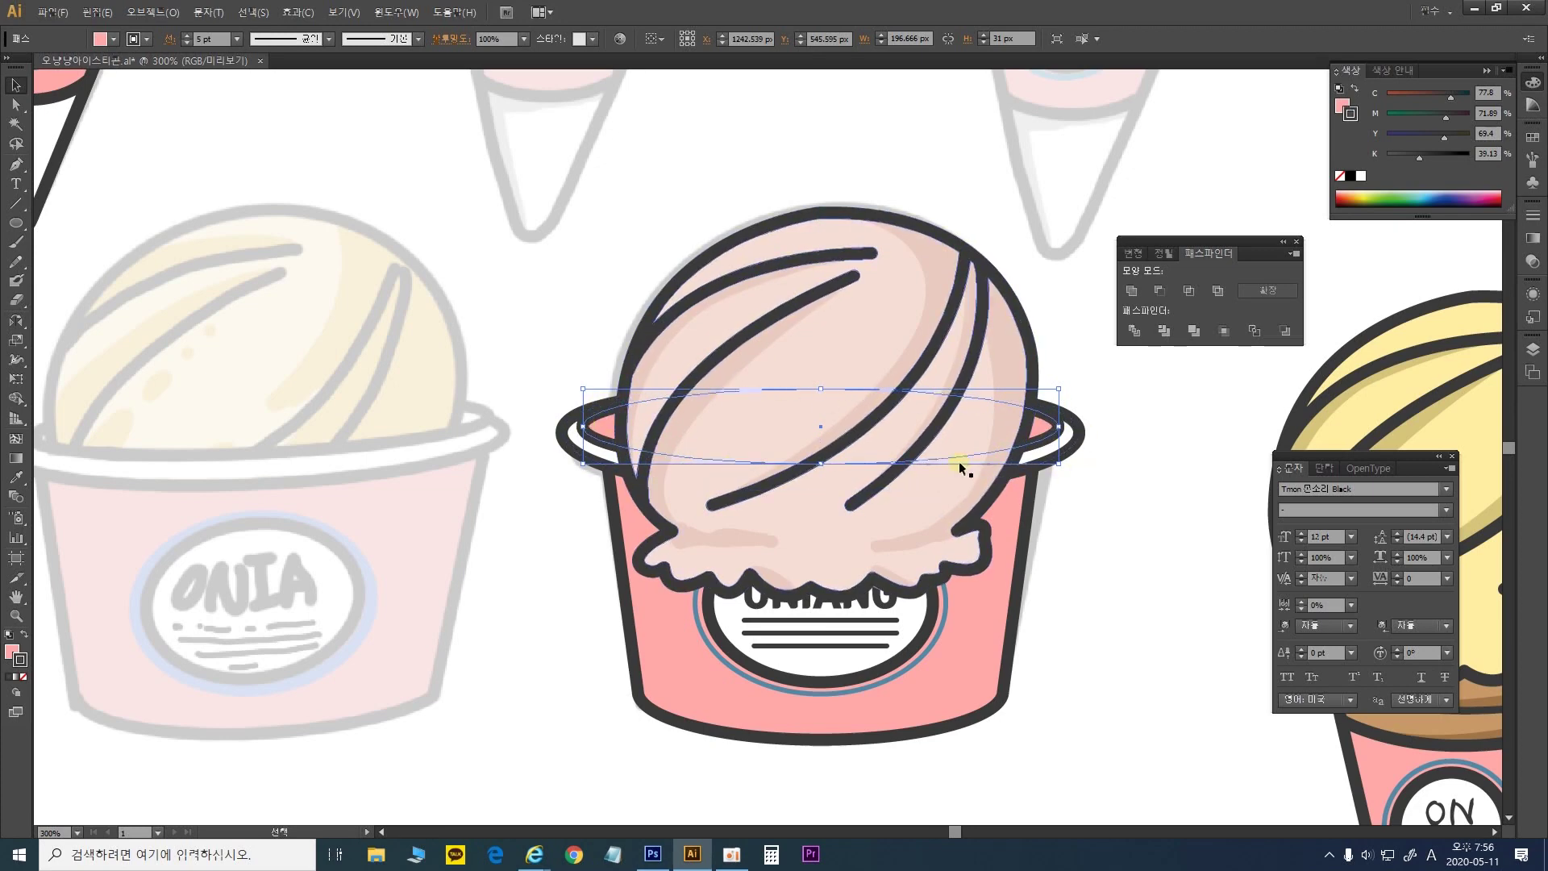
{"action": "key", "text": "a"}
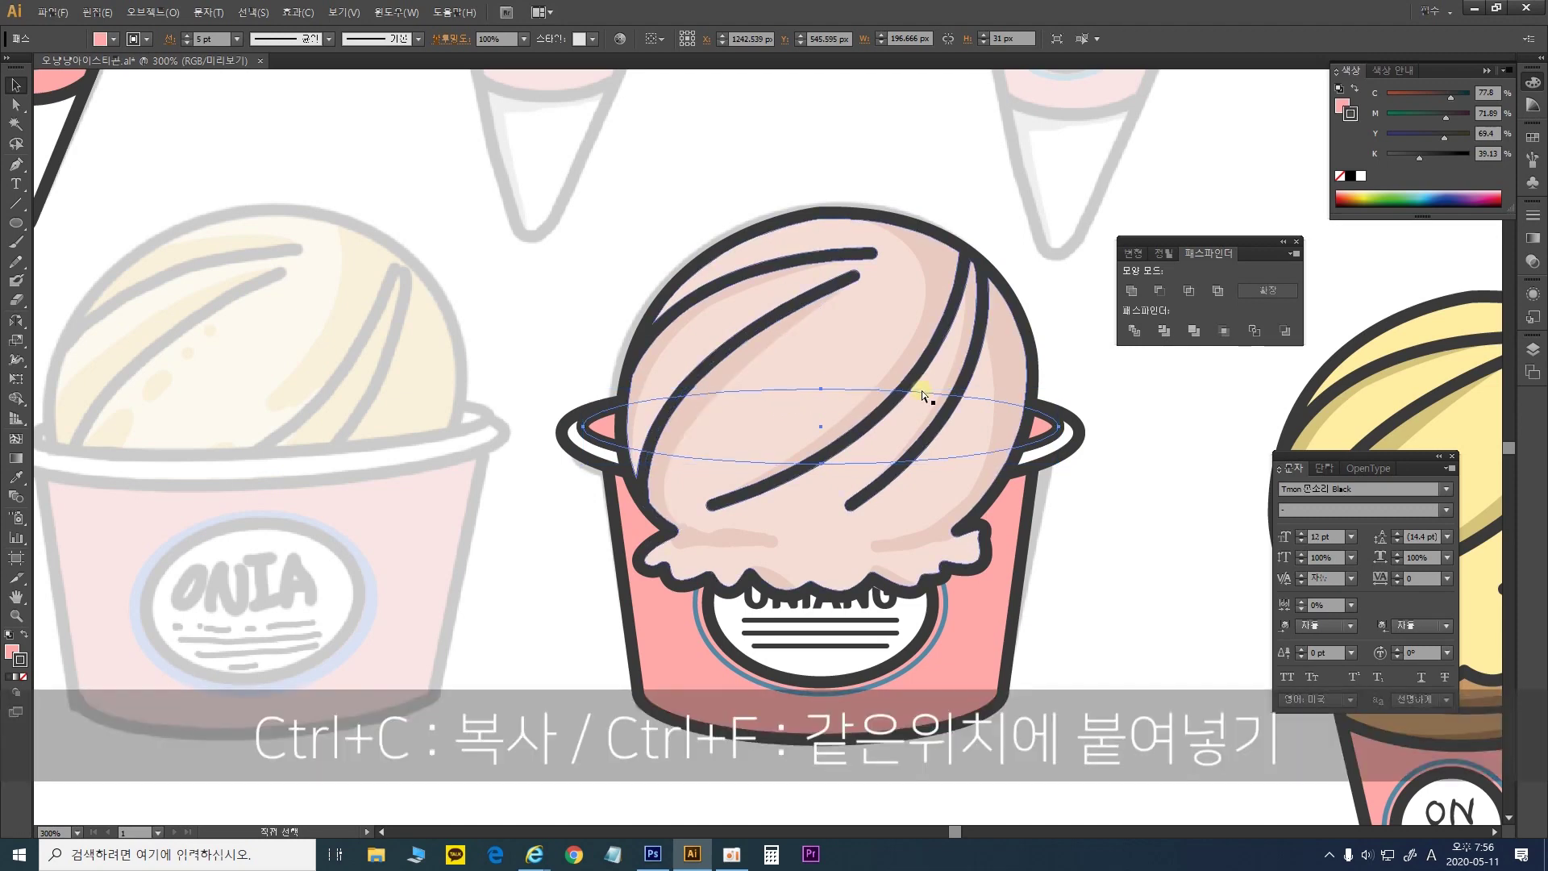
{"action": "key", "text": "v"}
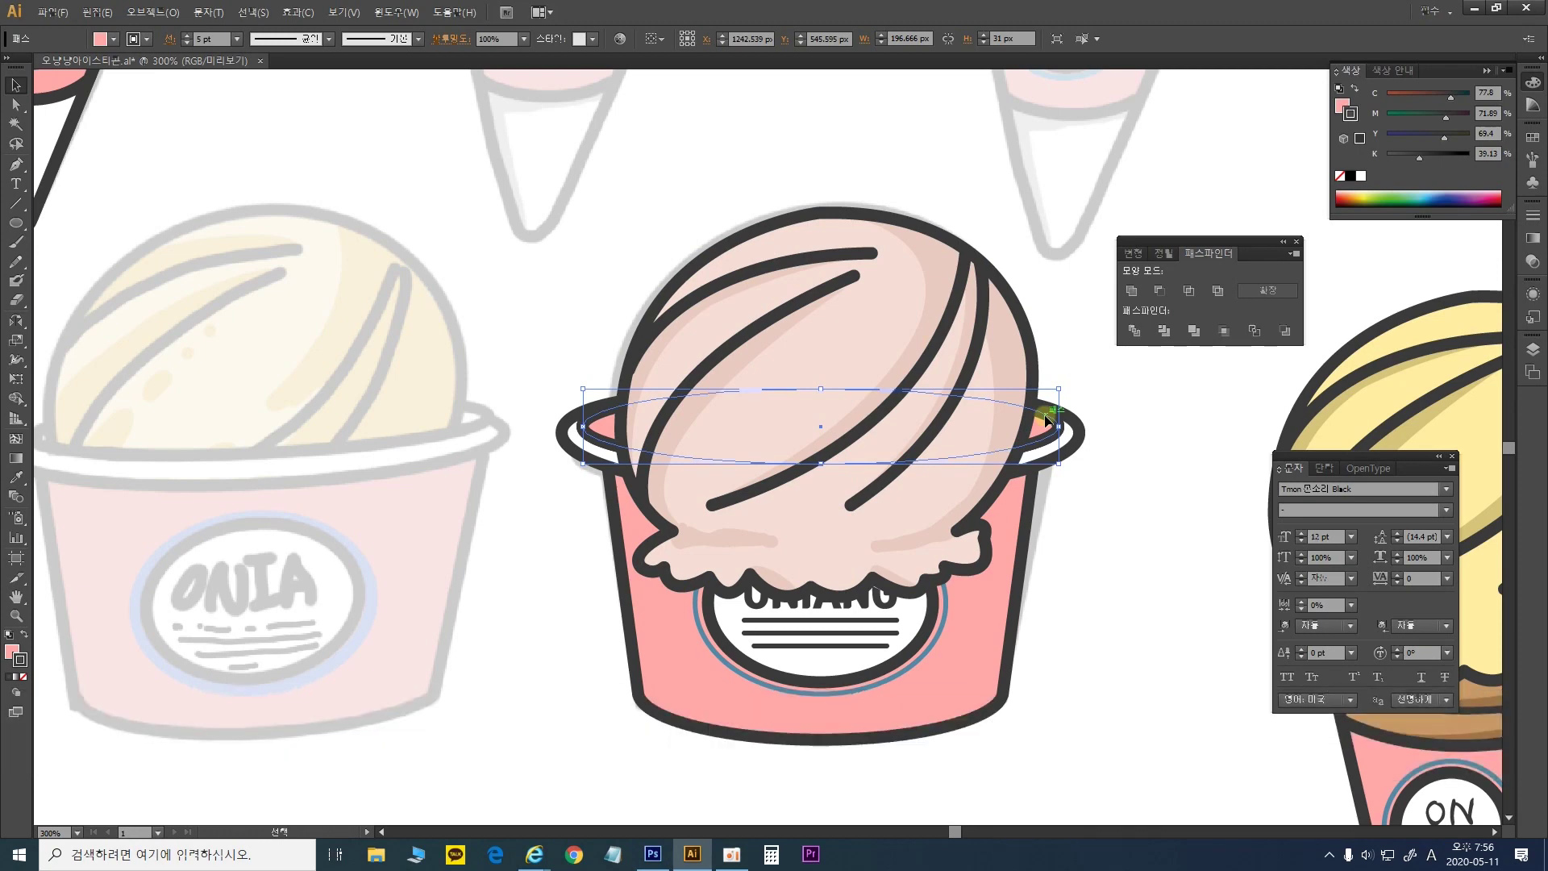
{"action": "left_click", "coordinate": [961, 331]}
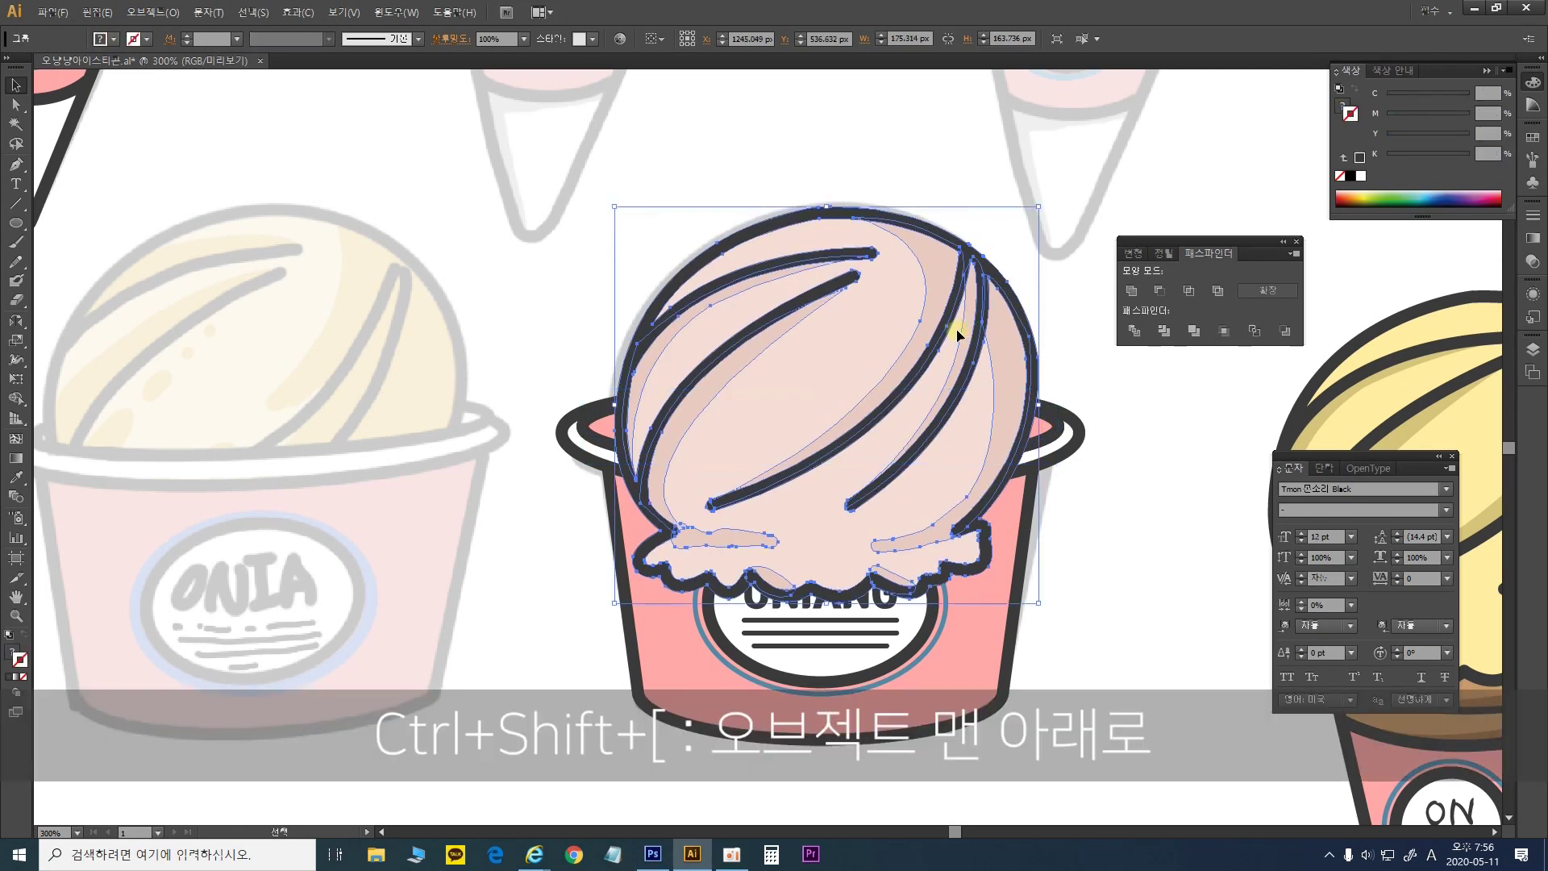
{"action": "key", "text": "ctrl+shift+bracketleft"}
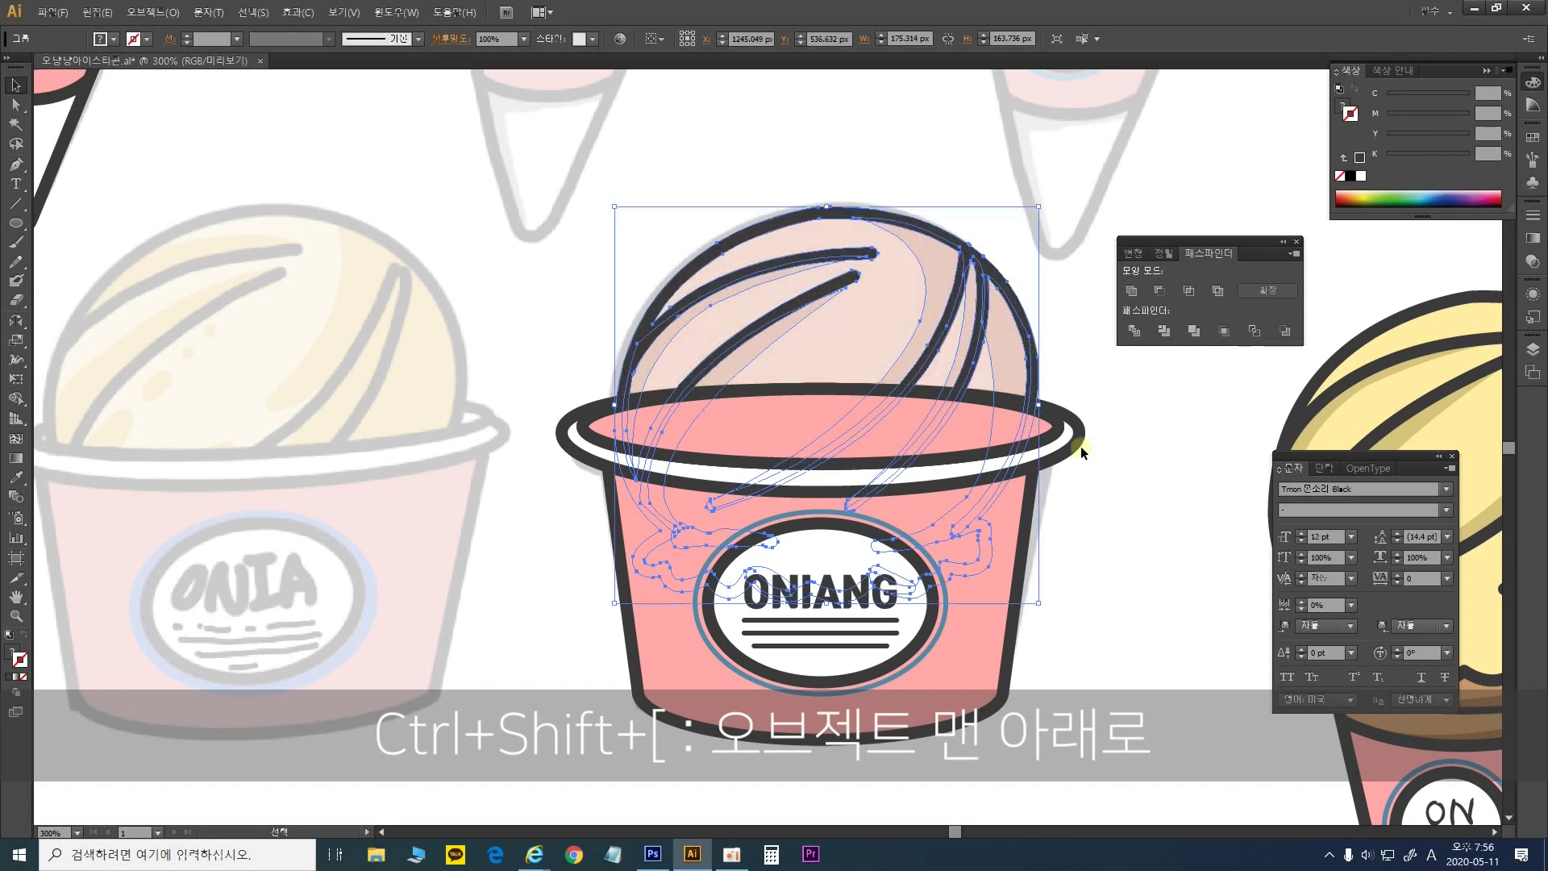
Create a clipping mask from the copied inner rim ellipse and the scoop
{"action": "left_click", "coordinate": [889, 420]}
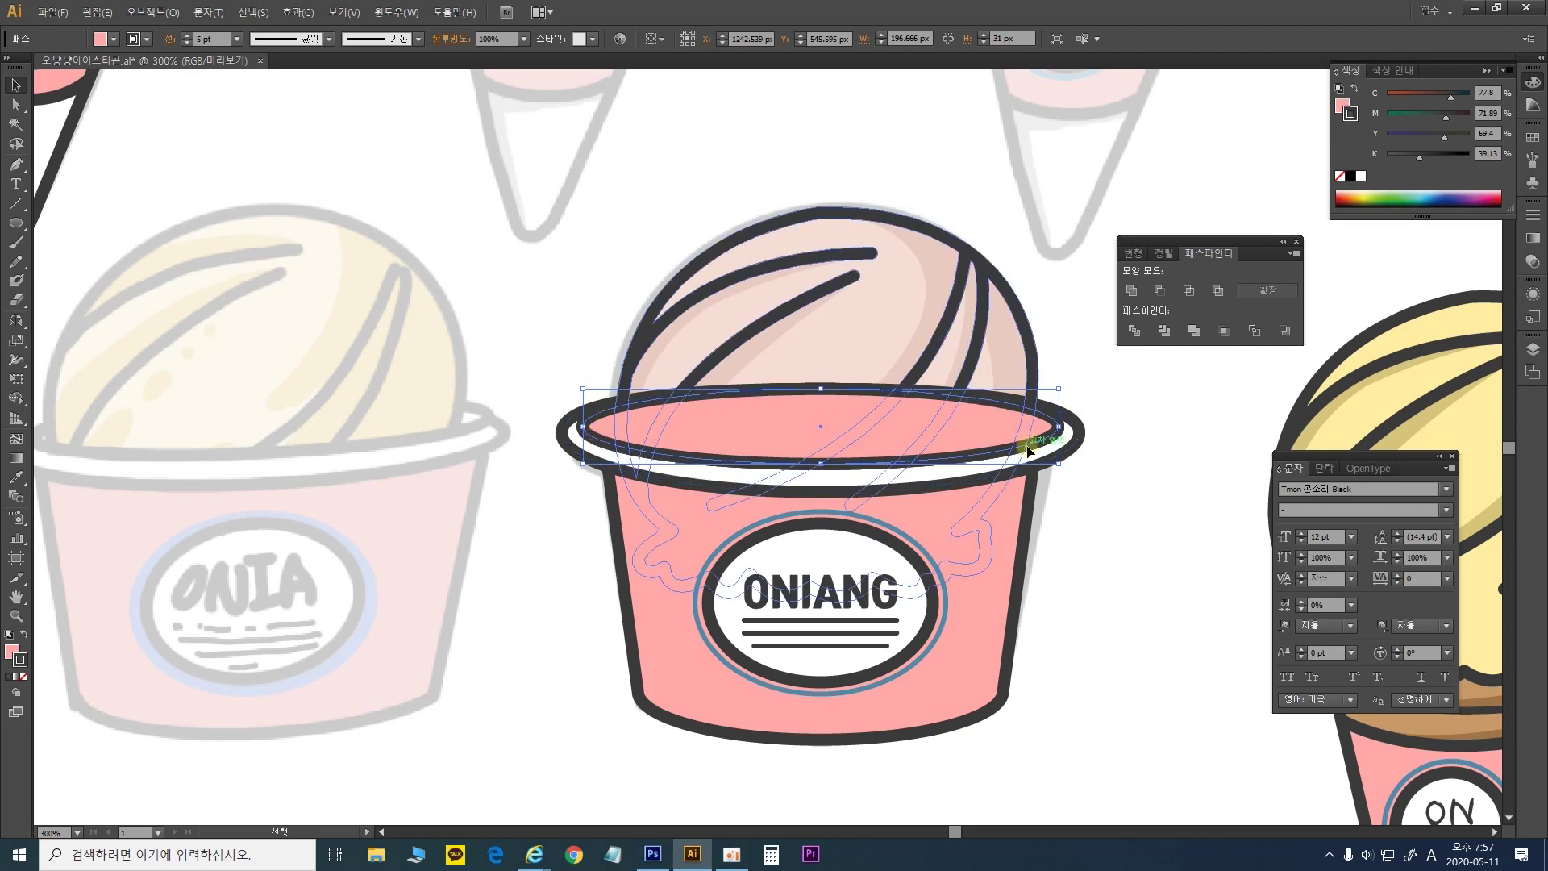
{"action": "left_click", "coordinate": [907, 318], "text": "shift"}
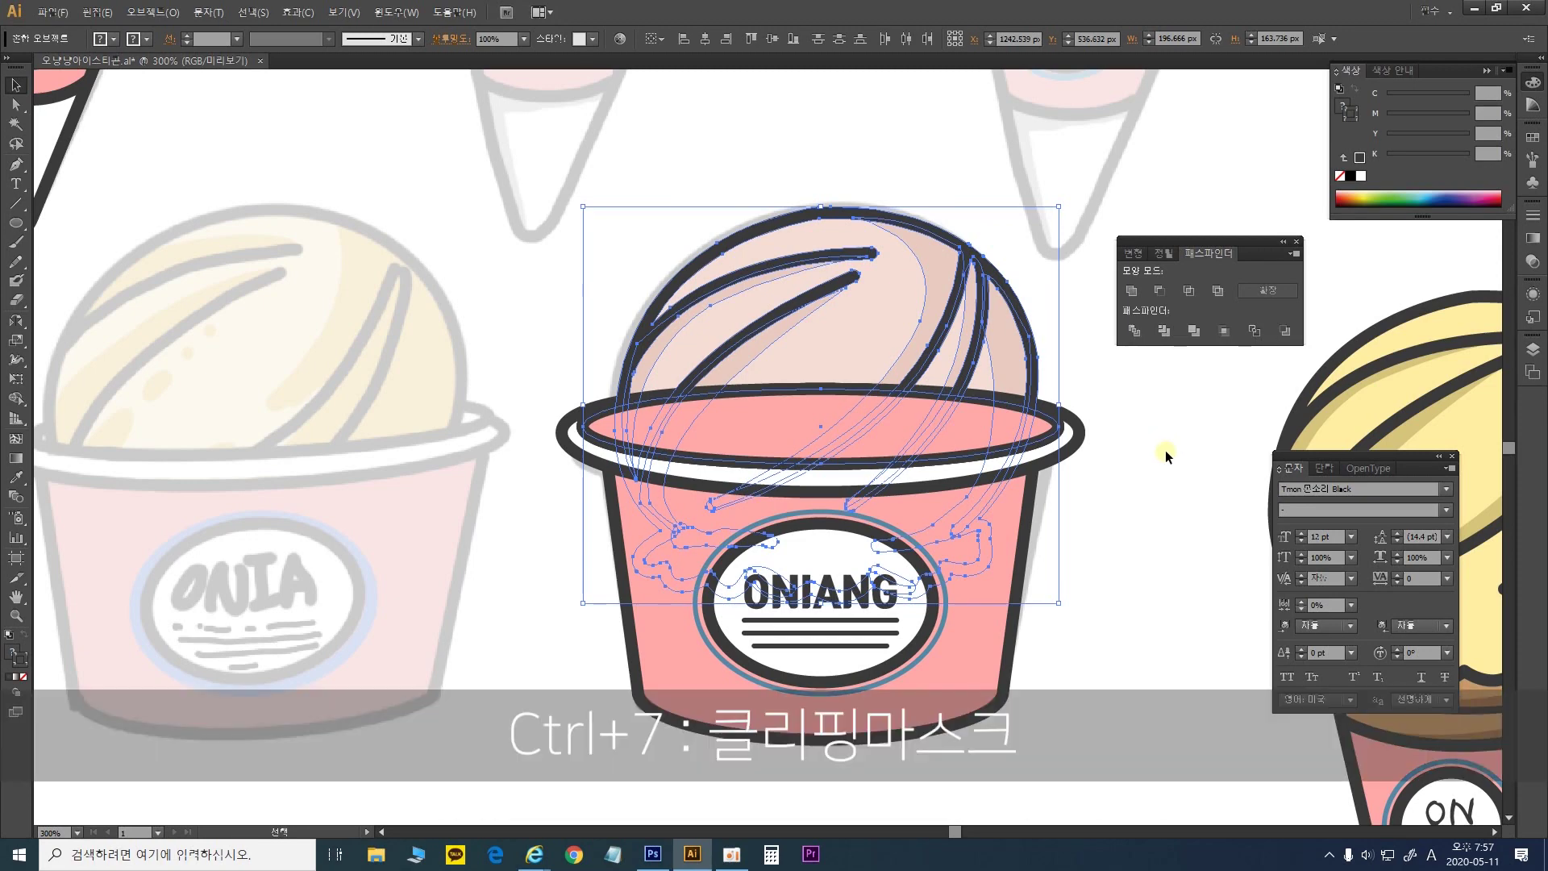
{"action": "key", "text": "ctrl"}
{"action": "key", "text": "ctrl+7"}
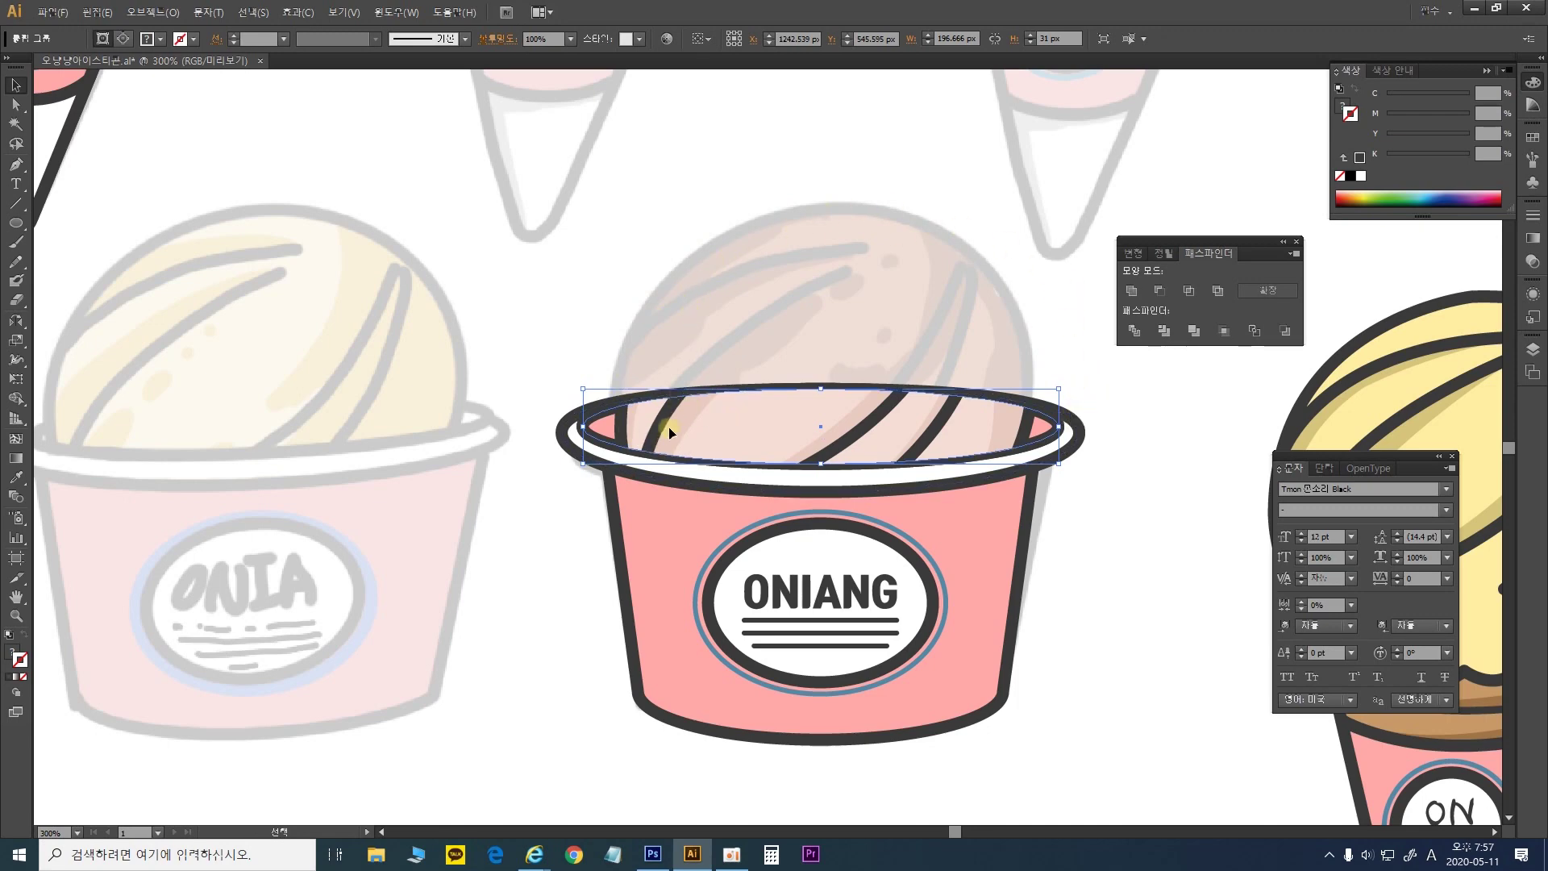
Raise the clipping ellipse's upper anchor above the scoop and widen both its handles so the mask encloses the whole dome
{"action": "left_click", "coordinate": [17, 106]}
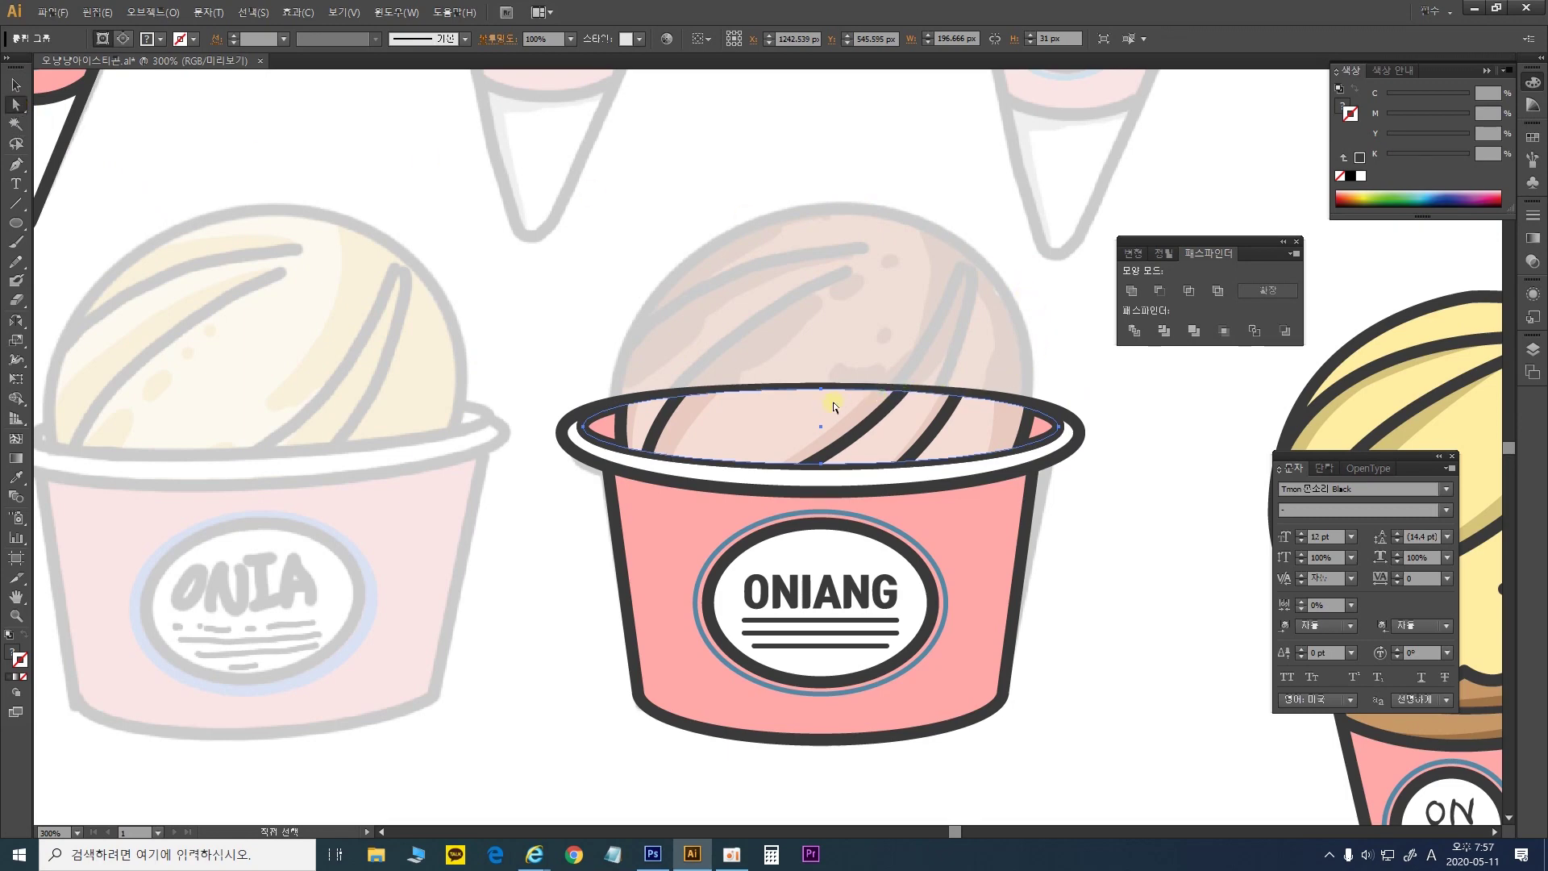
{"action": "left_click", "coordinate": [821, 389]}
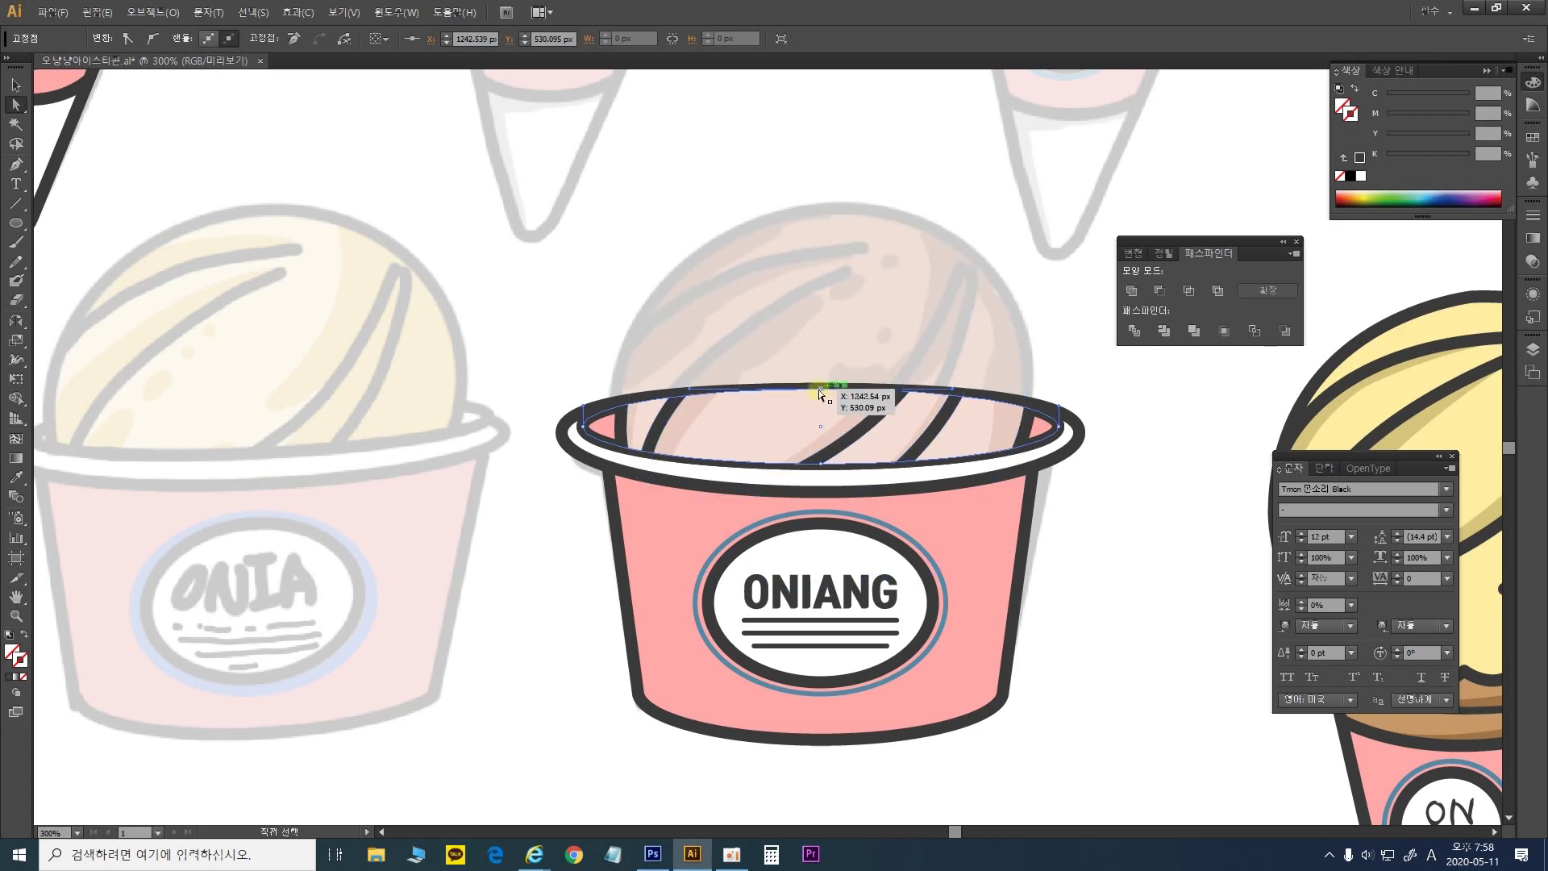
{"action": "left_click_drag", "start_coordinate": [821, 393], "coordinate": [813, 187]}
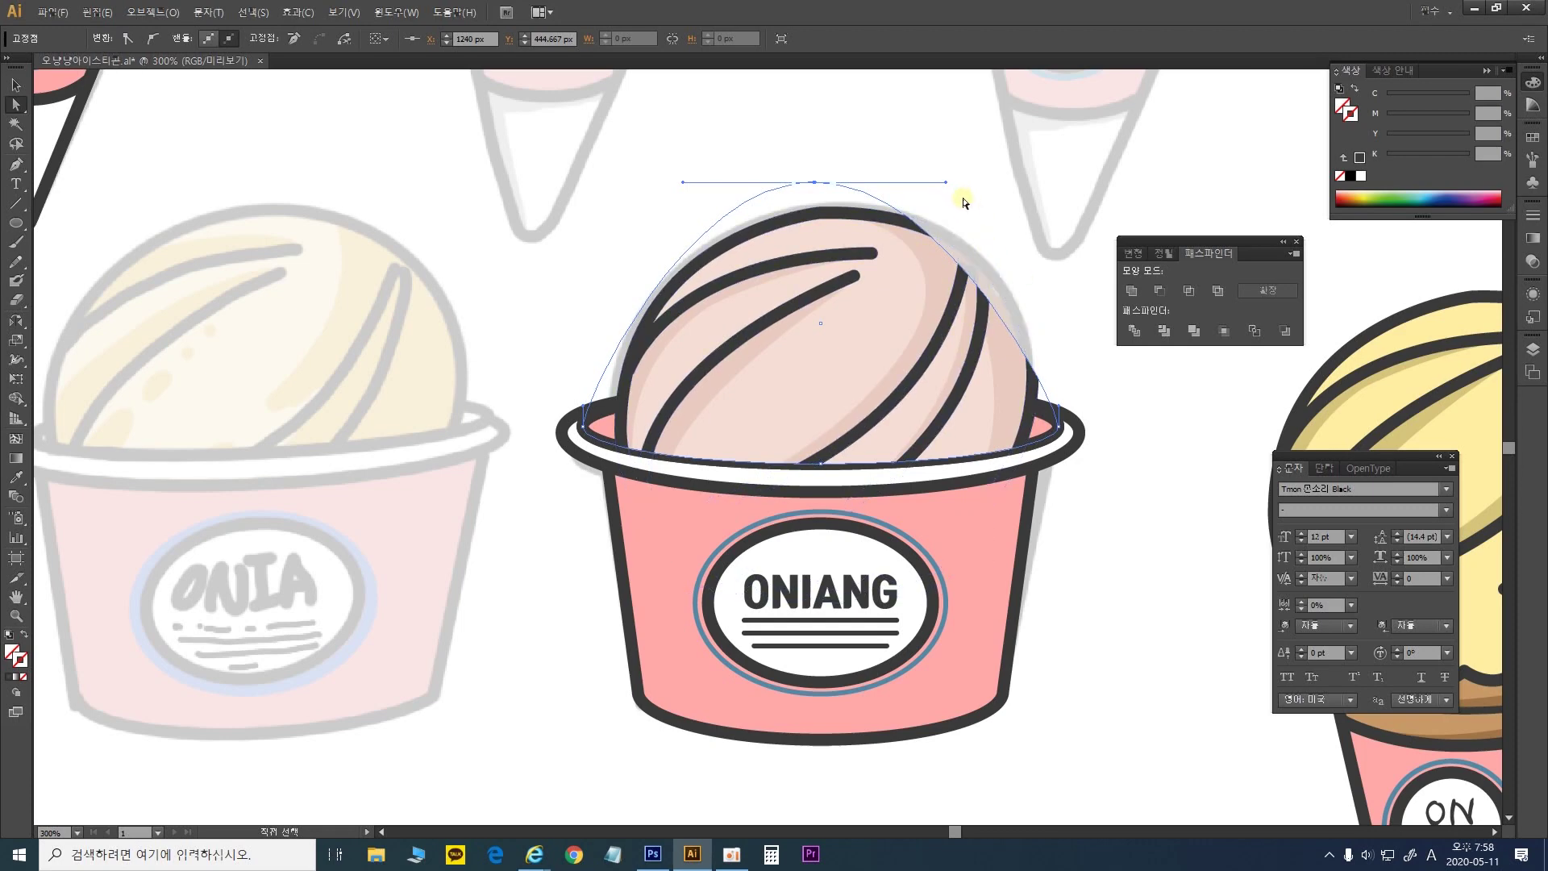
{"action": "left_click_drag", "start_coordinate": [948, 184], "coordinate": [1075, 184]}
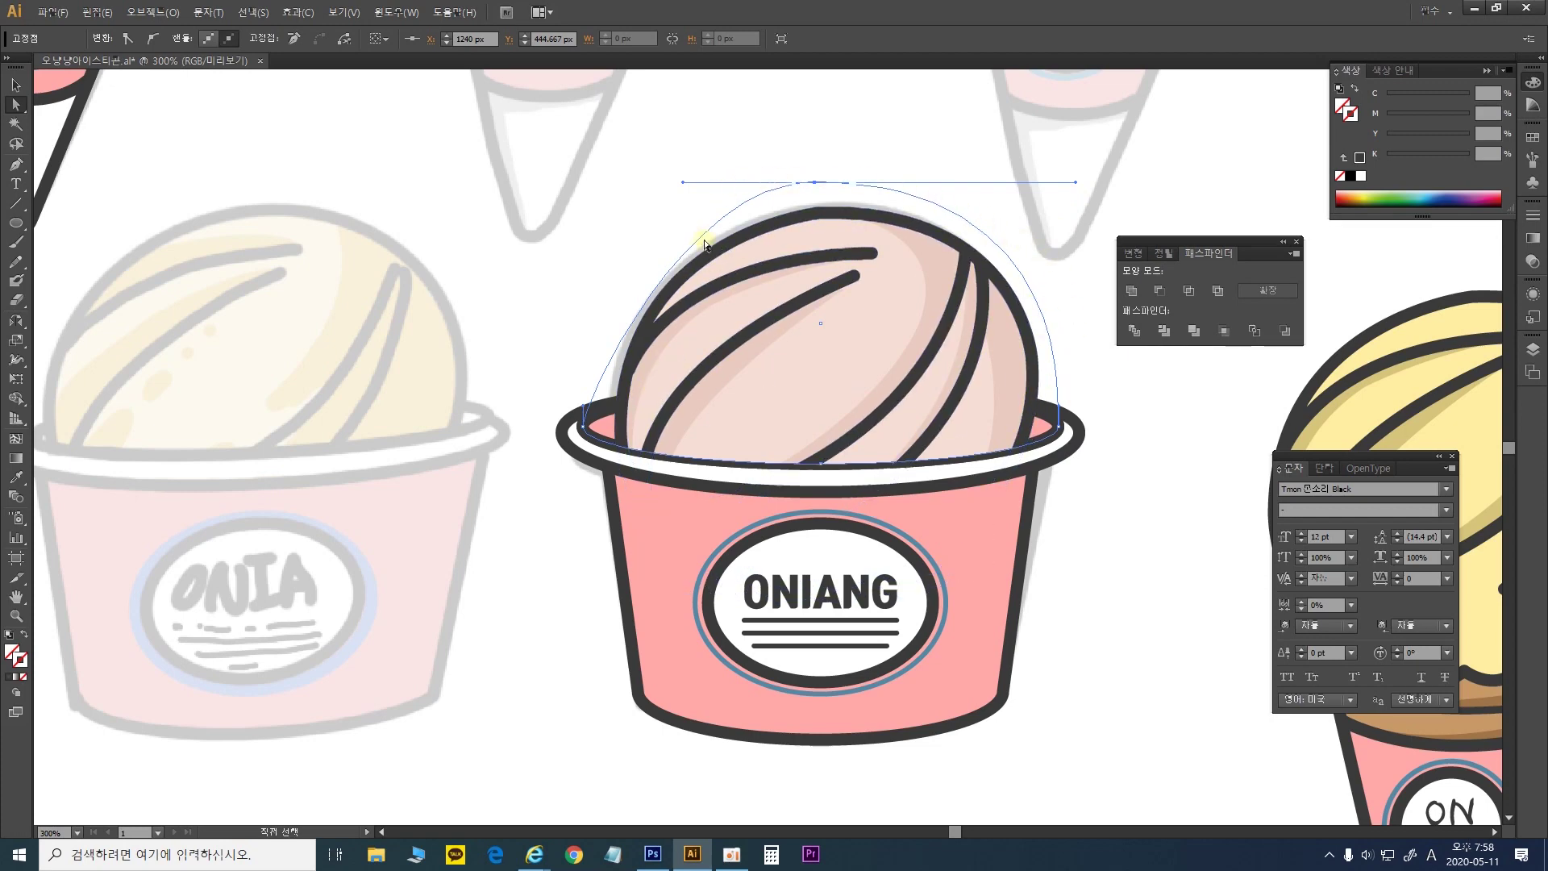
{"action": "left_click_drag", "start_coordinate": [682, 185], "coordinate": [634, 209]}
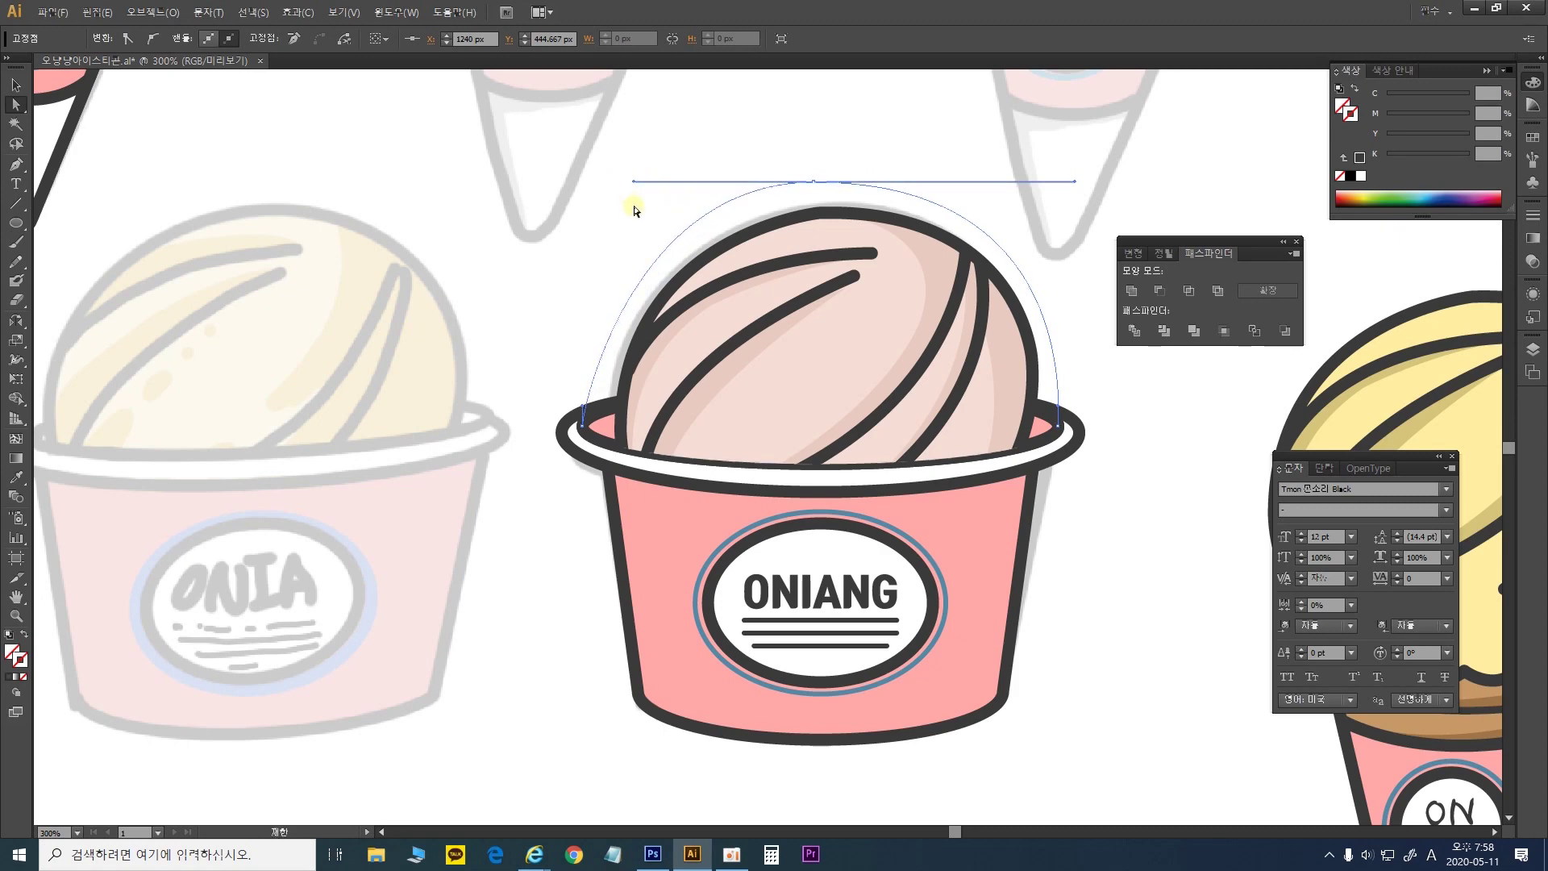
{"action": "left_click", "coordinate": [822, 395]}
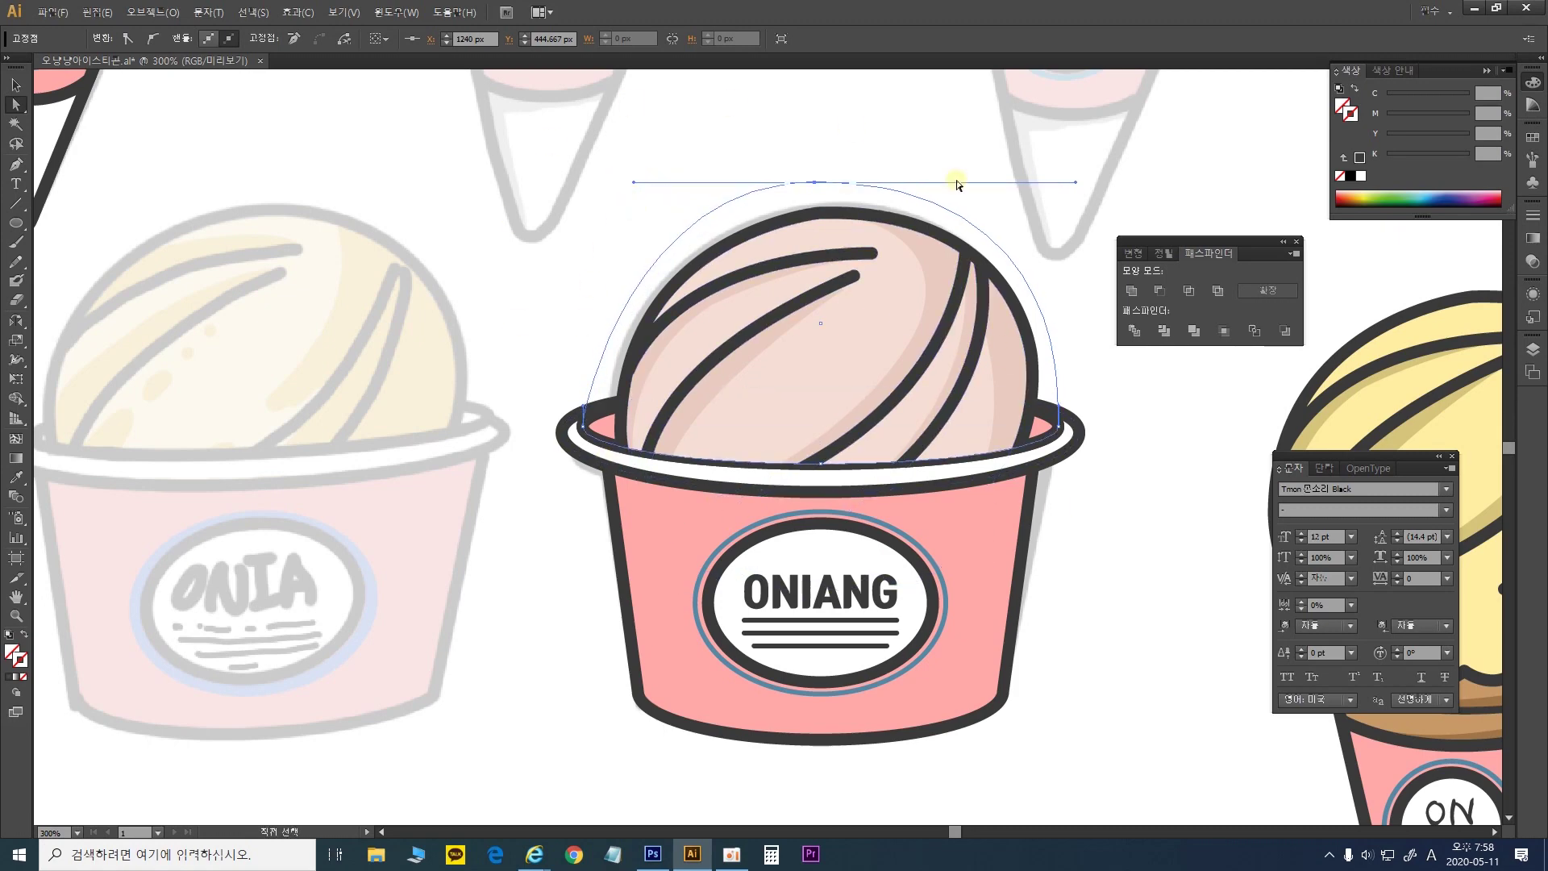
{"action": "left_click", "coordinate": [16, 84]}
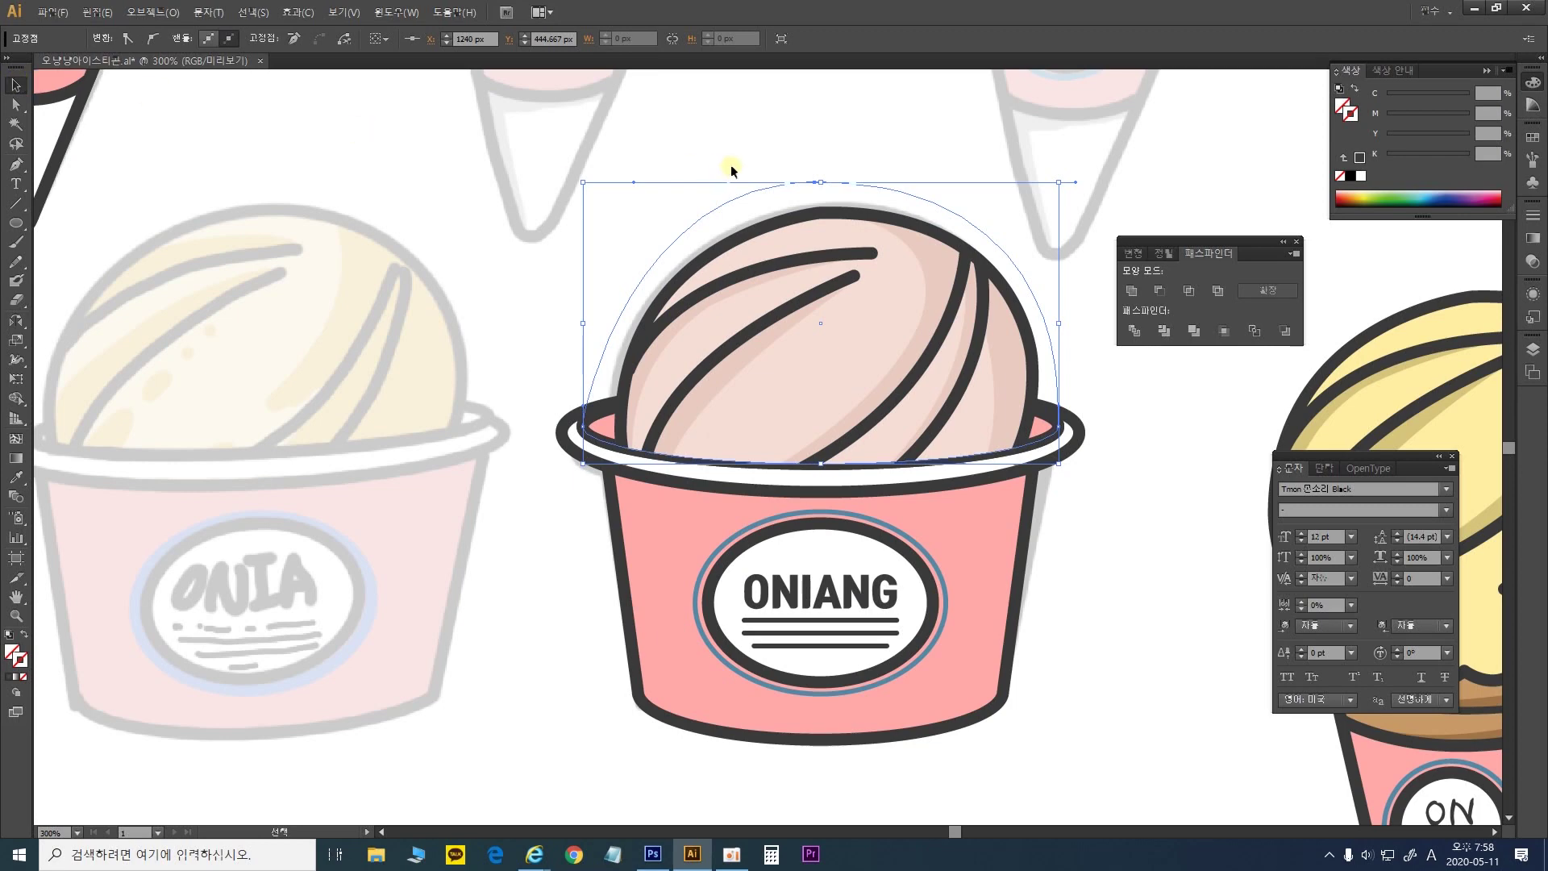
{"action": "left_click", "coordinate": [801, 139]}
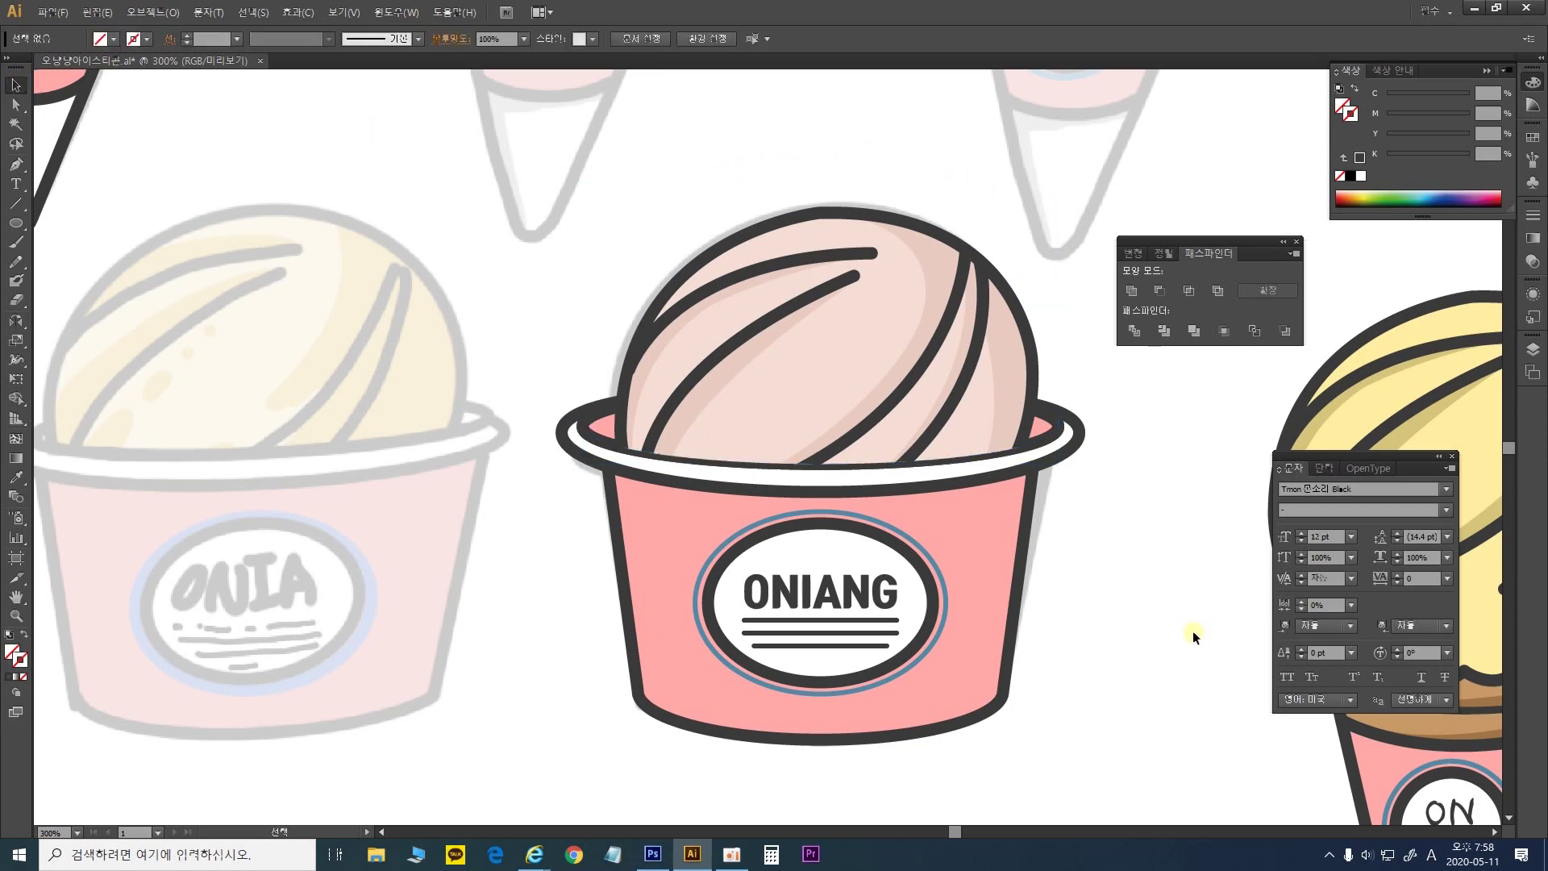
Nudge the masked scoop slightly upward inside the cup rim
{"action": "left_click", "coordinate": [824, 403]}
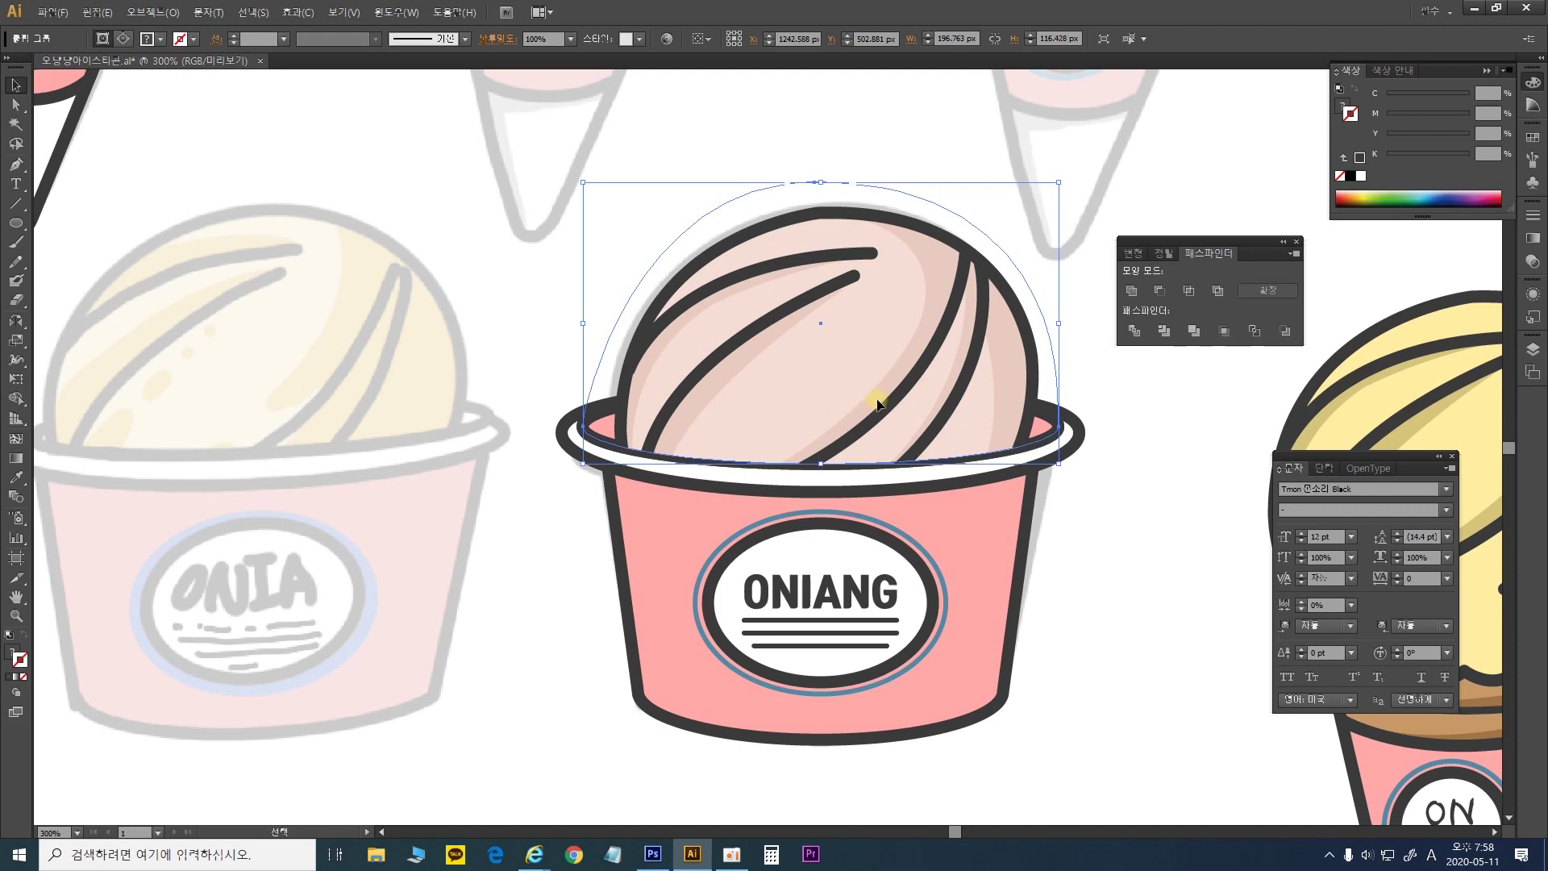
{"action": "key", "text": "Up"}
{"action": "key", "text": "Up"}
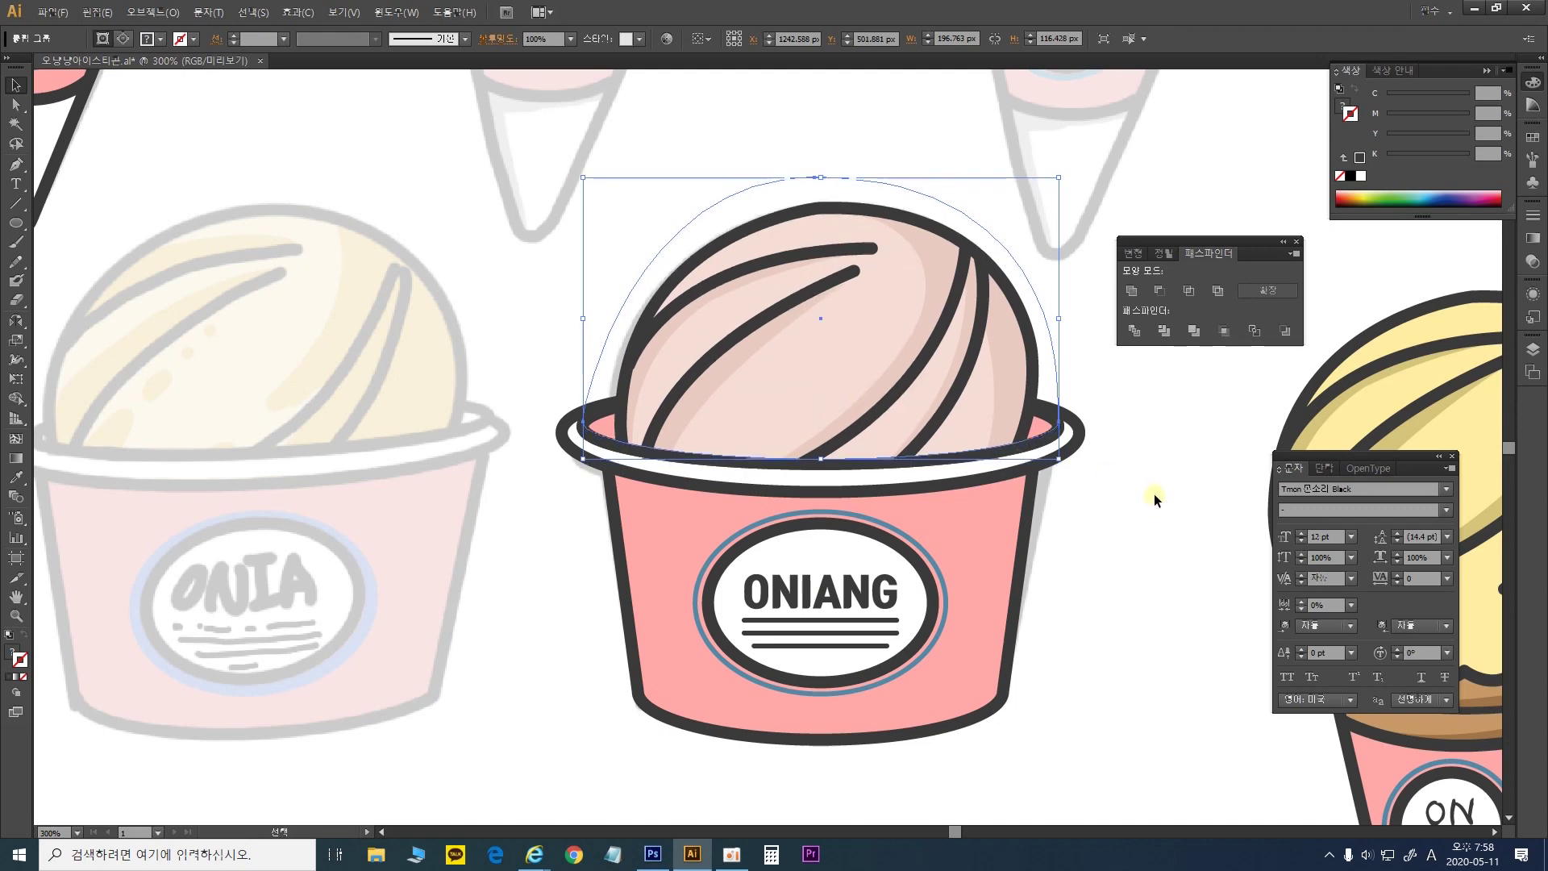
{"action": "left_click", "coordinate": [1172, 493]}
Duplicate the complete cup with its scoop and label onto the empty area below
{"action": "key", "text": "ctrl+minus"}
{"action": "key", "text": "ctrl+minus"}
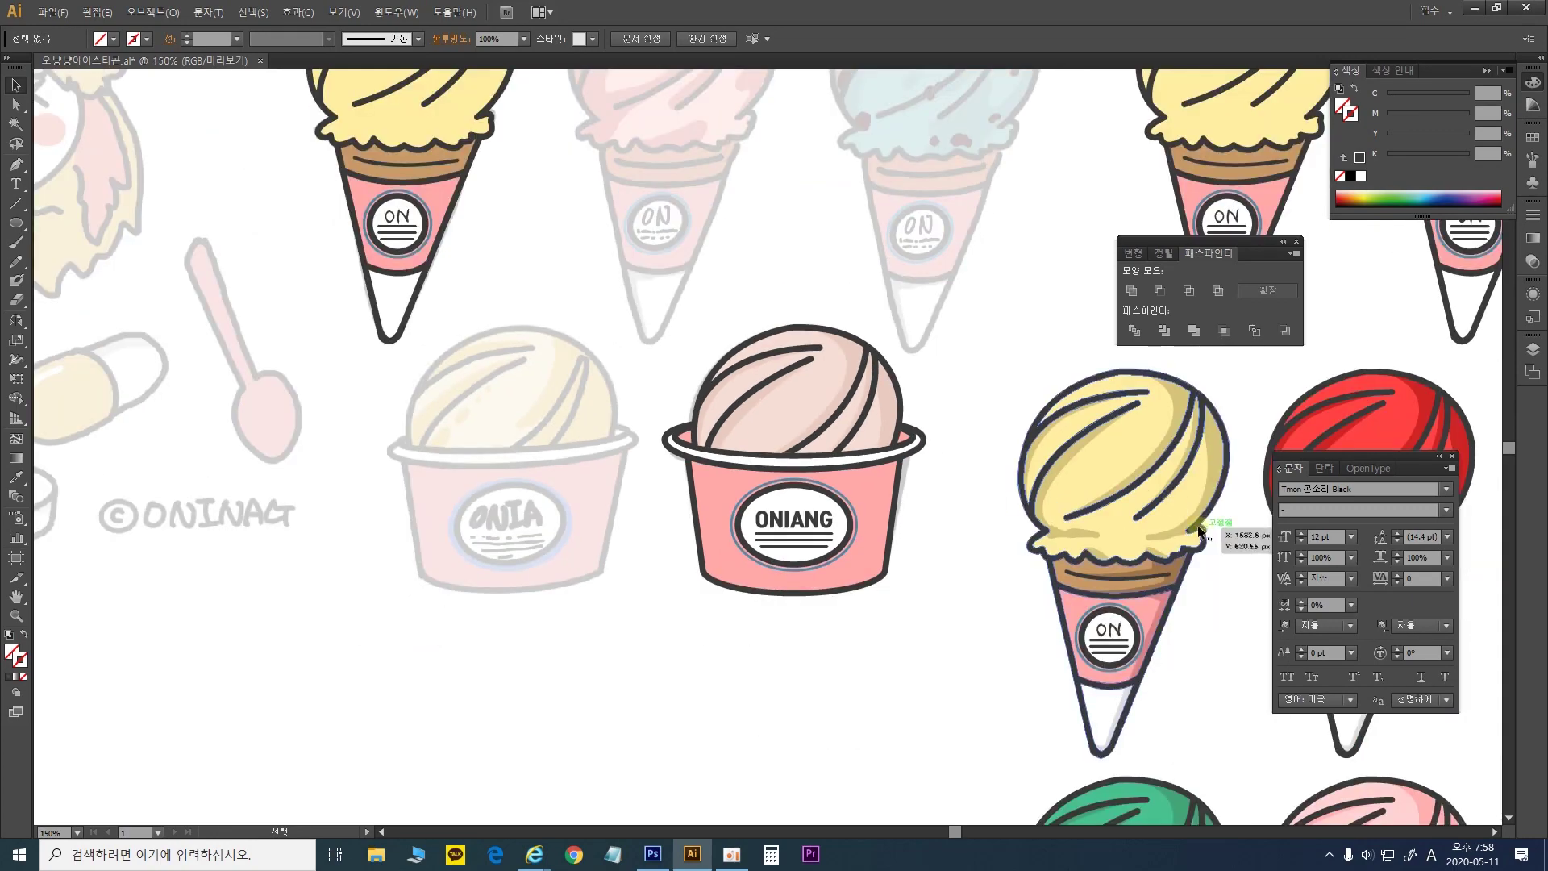
{"action": "left_click_drag", "start_coordinate": [653, 381], "coordinate": [792, 350]}
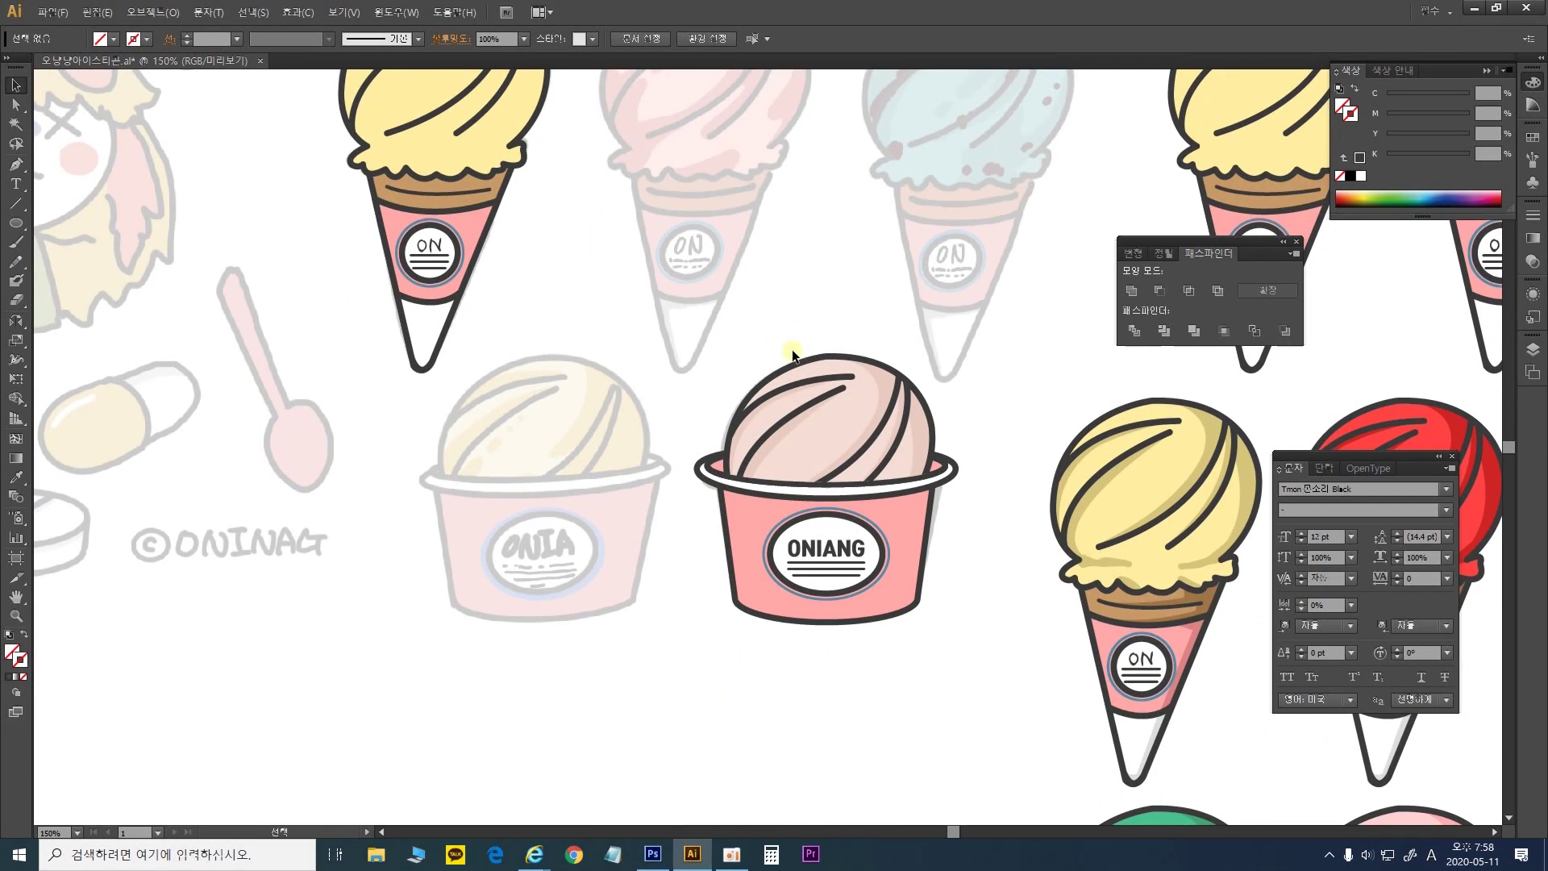
{"action": "key", "text": "ctrl+plus"}
{"action": "key", "text": "ctrl+plus"}
{"action": "left_click_drag", "start_coordinate": [852, 432], "coordinate": [832, 388]}
{"action": "left_click", "coordinate": [930, 701]}
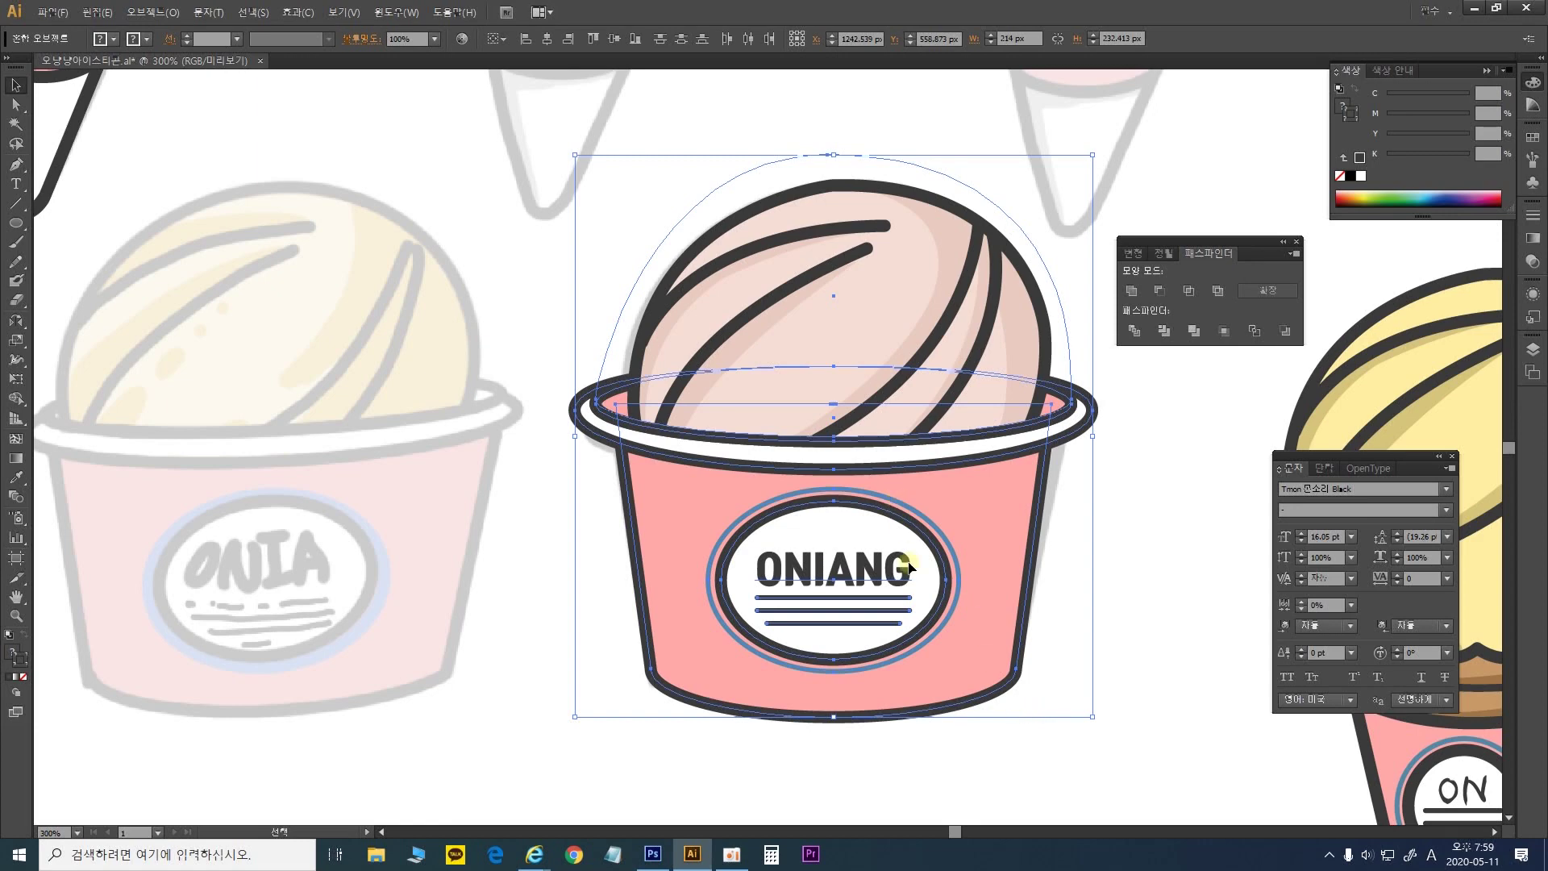
{"action": "scroll", "coordinate": [1049, 596], "scroll_direction": "down", "scroll_amount": 3}
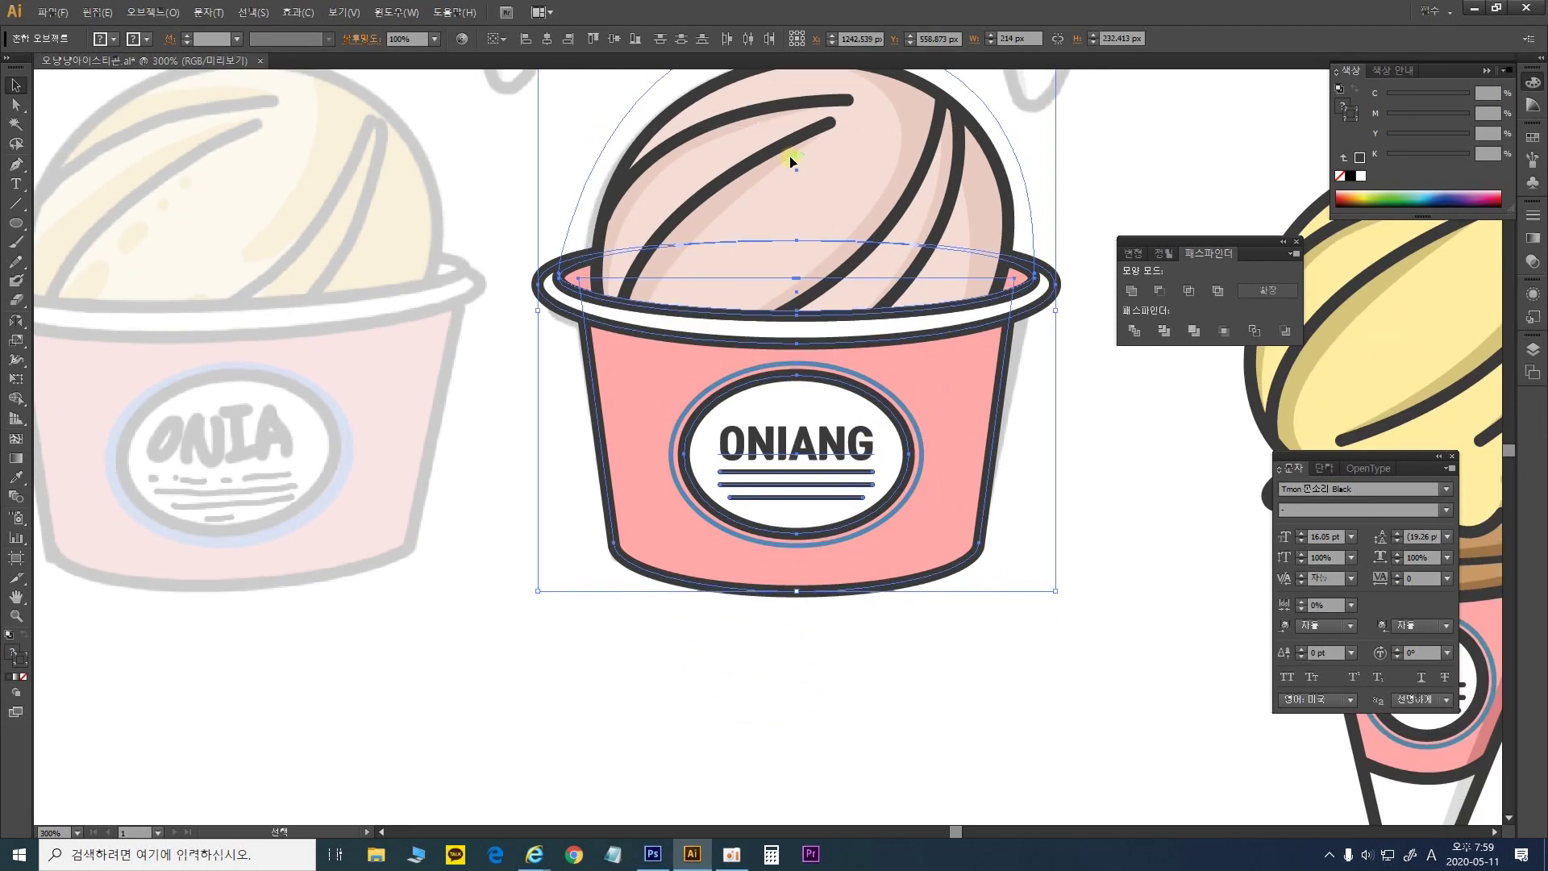
{"action": "key", "text": "alt"}
{"action": "left_click_drag", "start_coordinate": [840, 123], "coordinate": [882, 733]}
Convert the duplicated cup's strokes to filled shapes with Outline Stroke, leaving the scoop out of the selection
{"action": "left_click", "coordinate": [1006, 413], "text": "shift"}
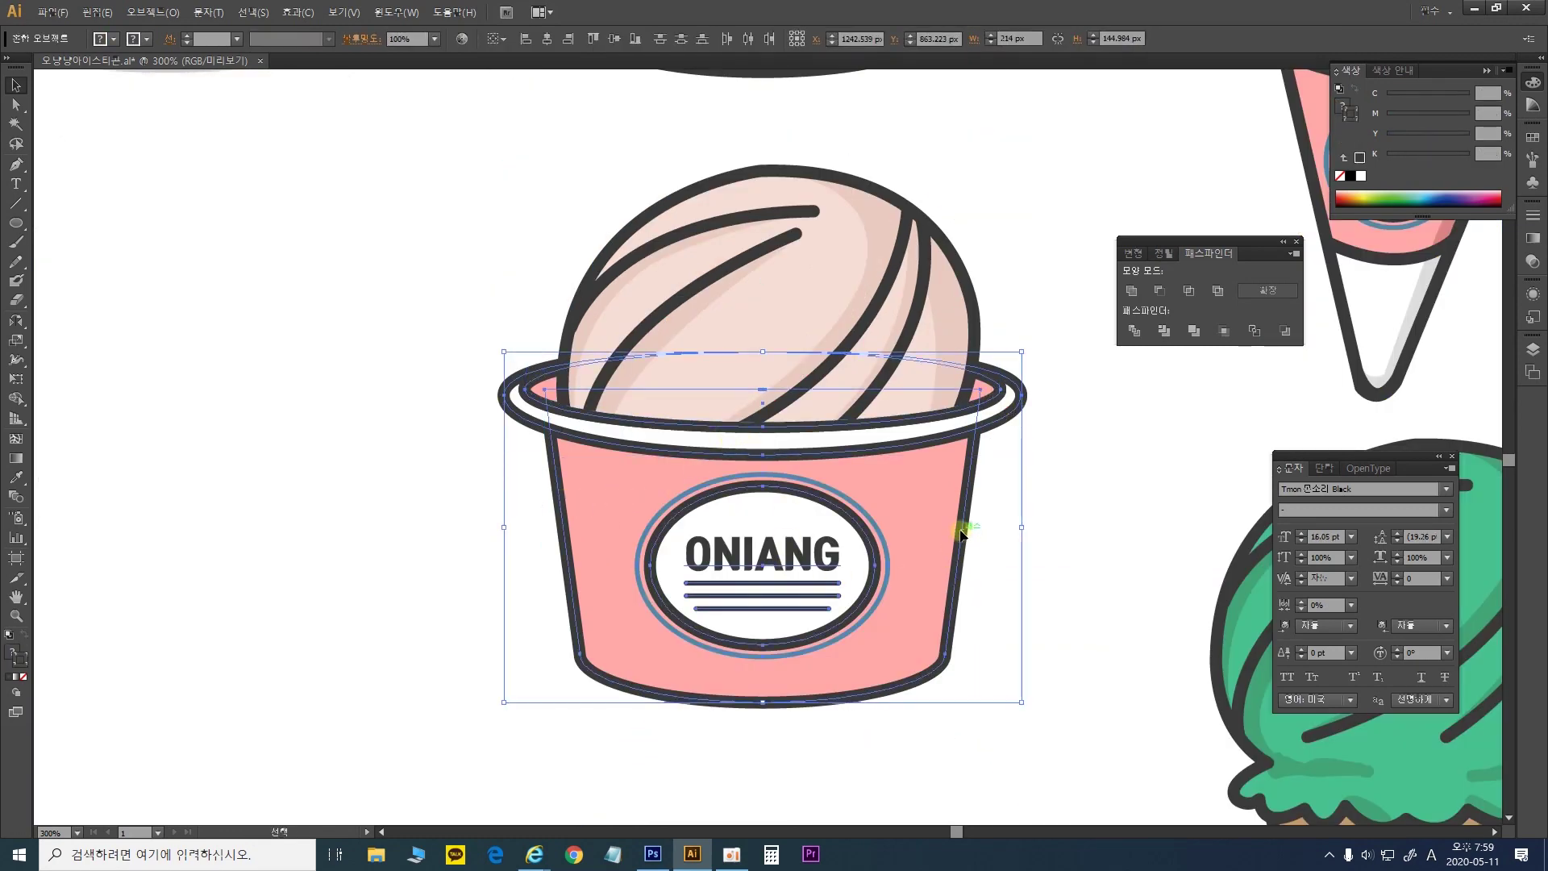
{"action": "left_click", "coordinate": [153, 12]}
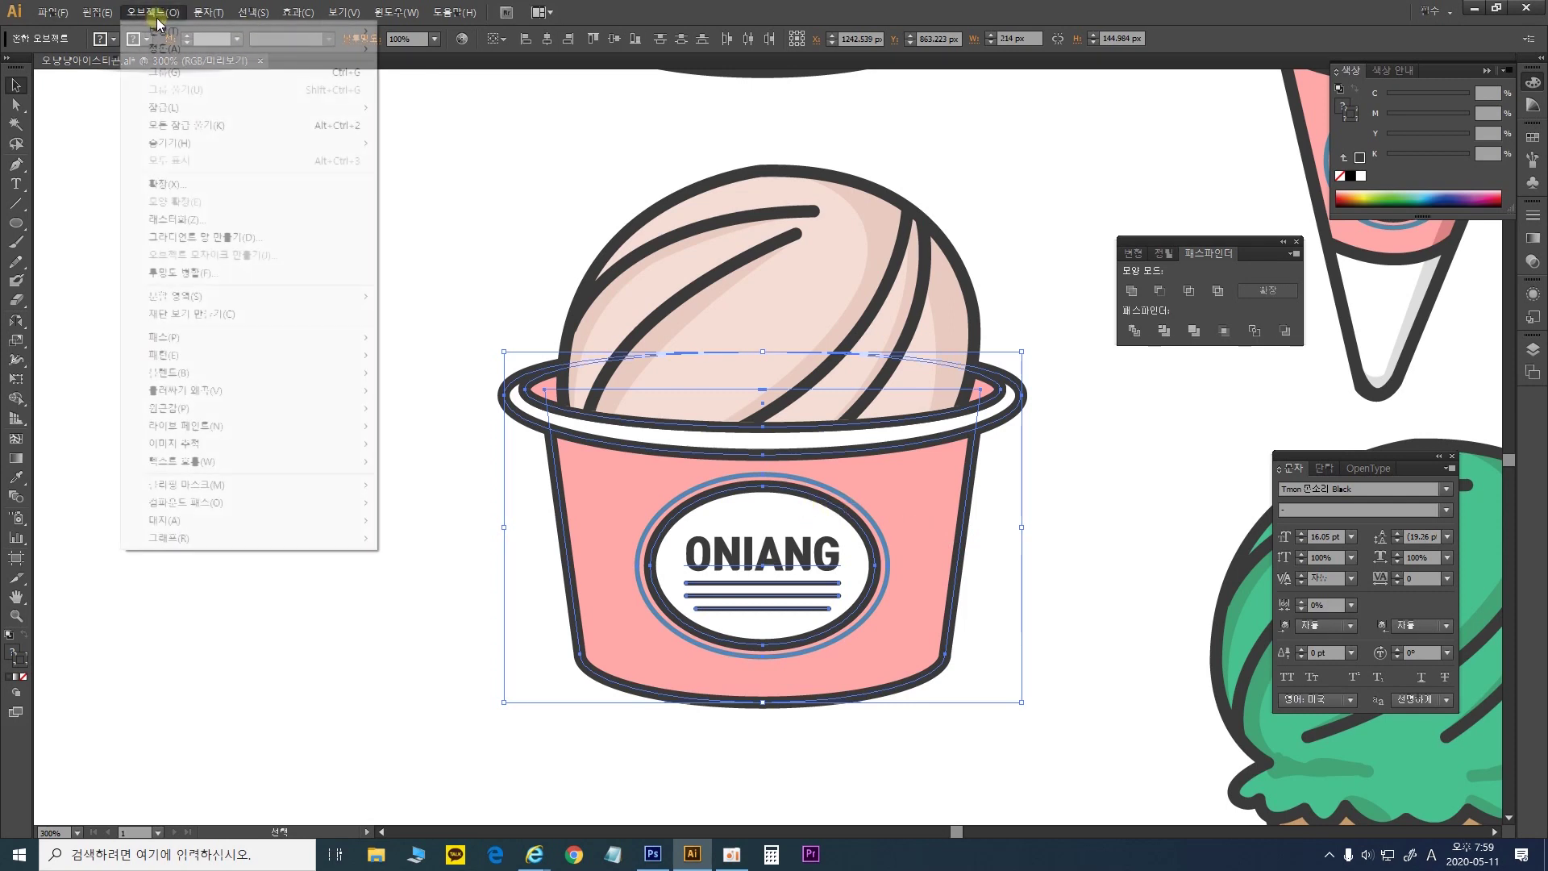
{"action": "mouse_move", "coordinate": [359, 339]}
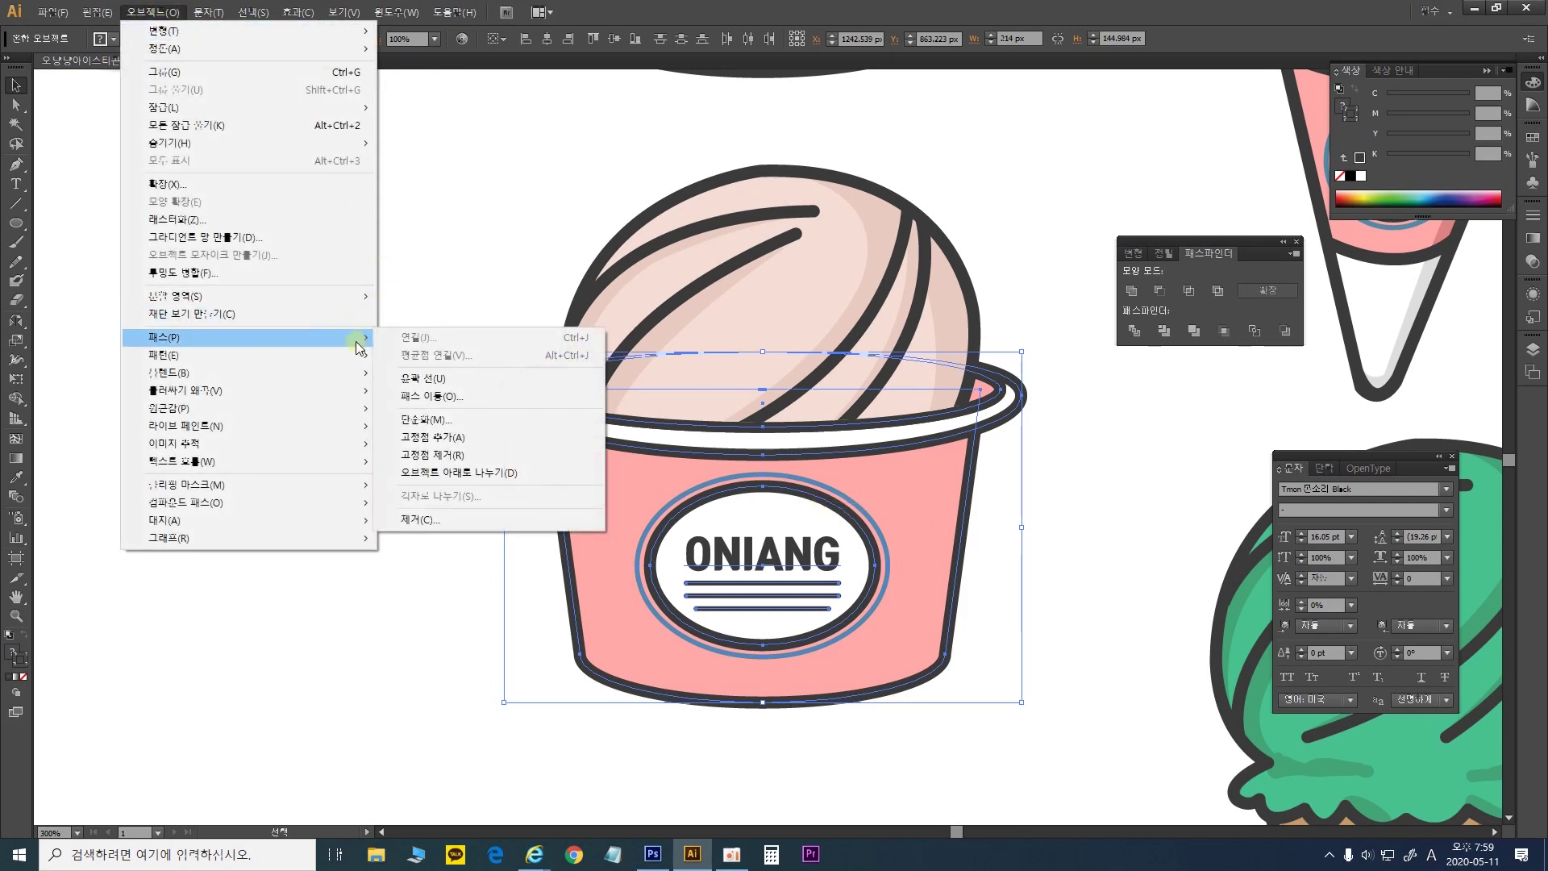
{"action": "left_click", "coordinate": [458, 380]}
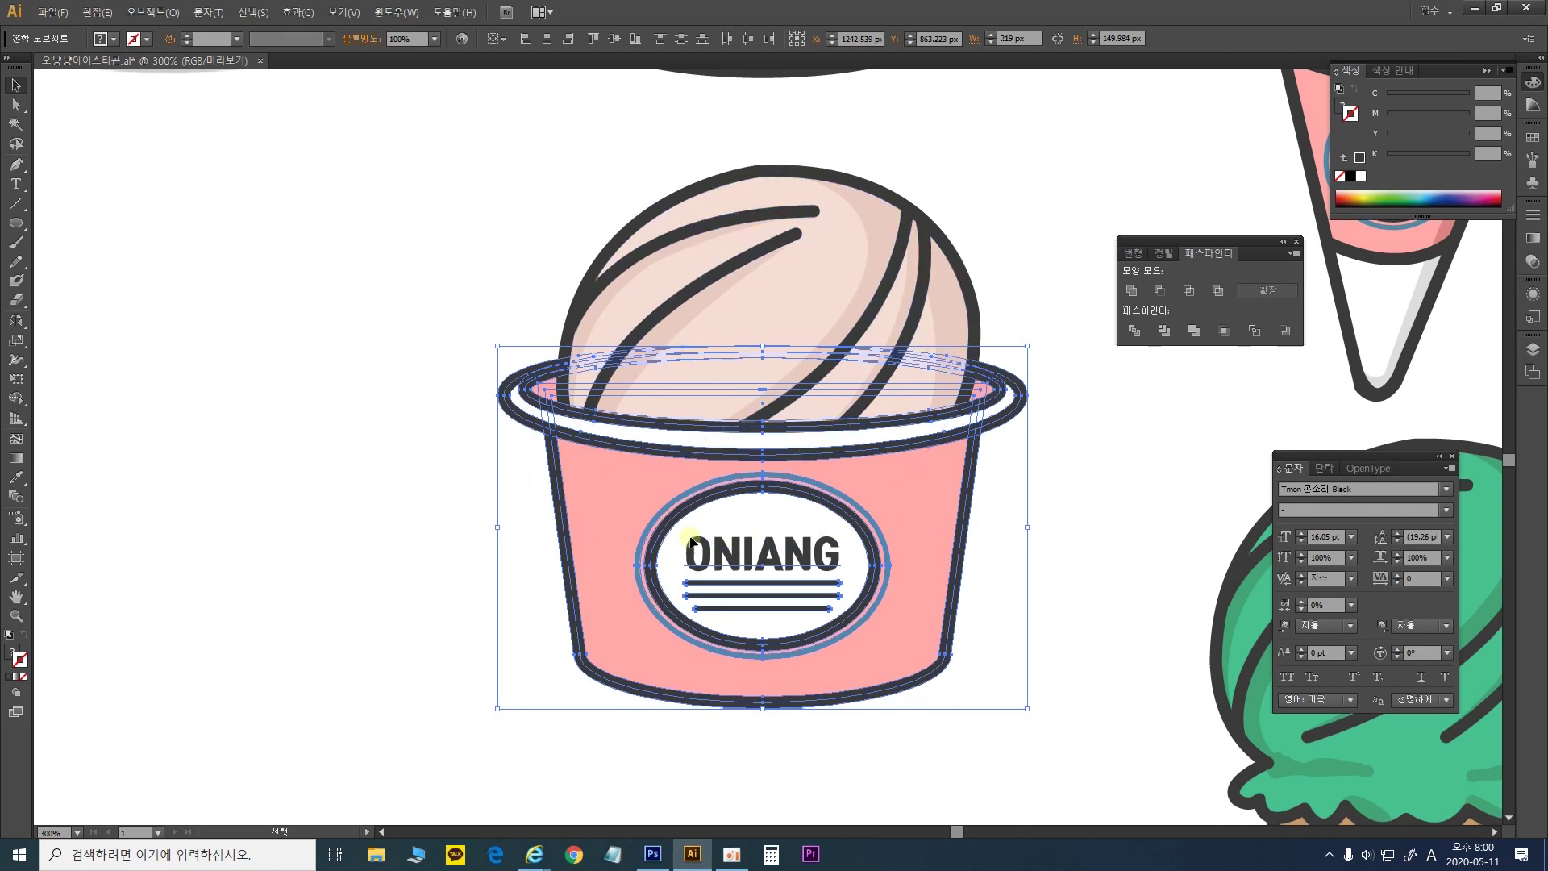
{"action": "left_click", "coordinate": [1067, 516]}
Convert the duplicated label's ONIANG text to outlines
{"action": "left_click", "coordinate": [802, 555]}
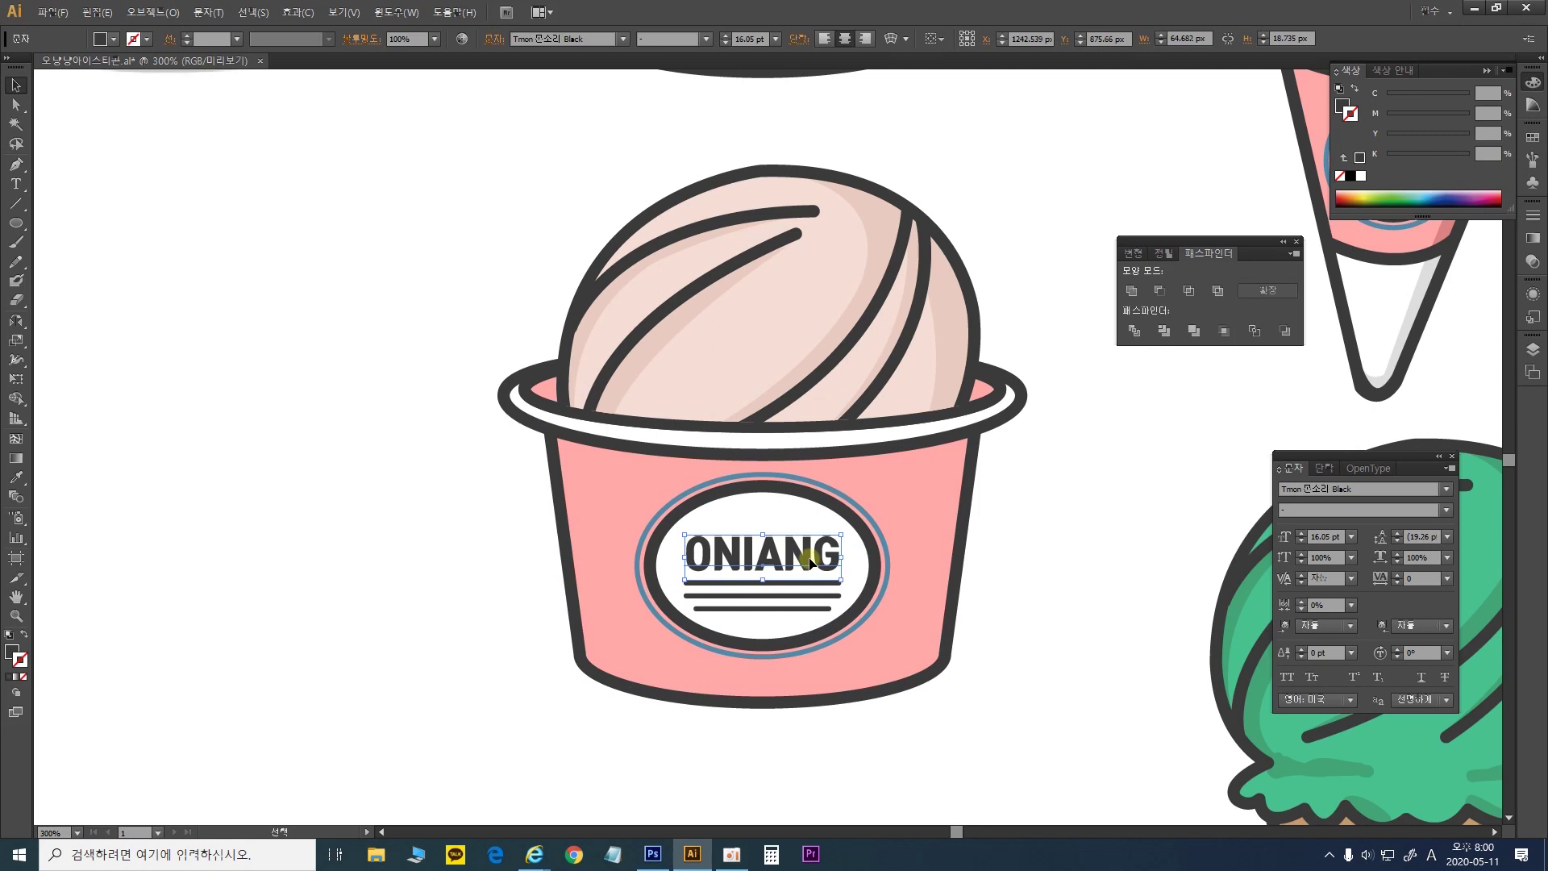
{"action": "right_click", "coordinate": [811, 562]}
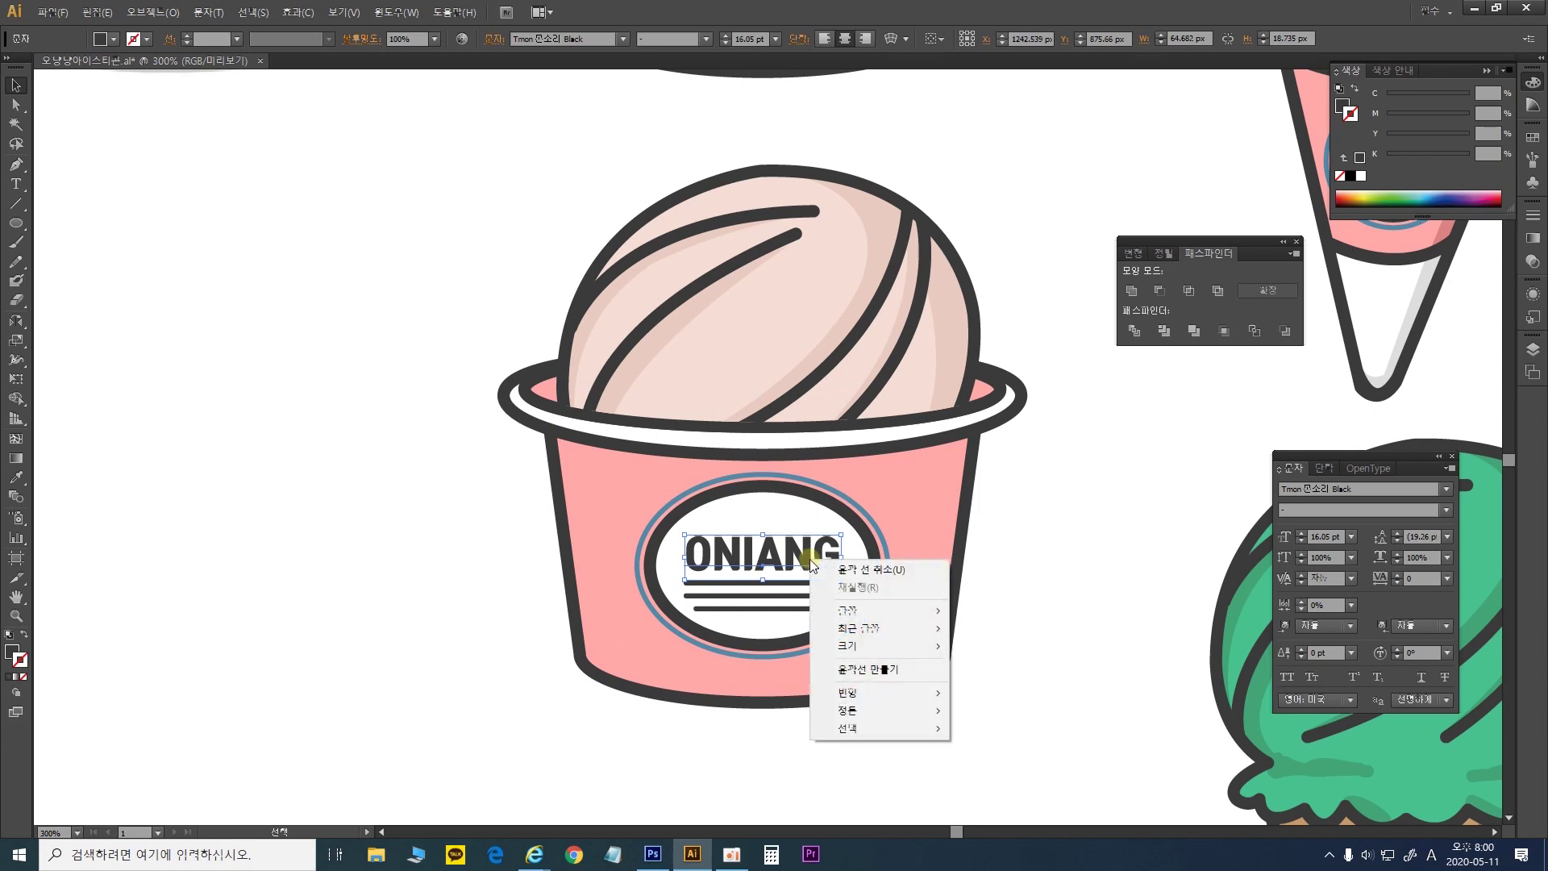
{"action": "left_click", "coordinate": [878, 674]}
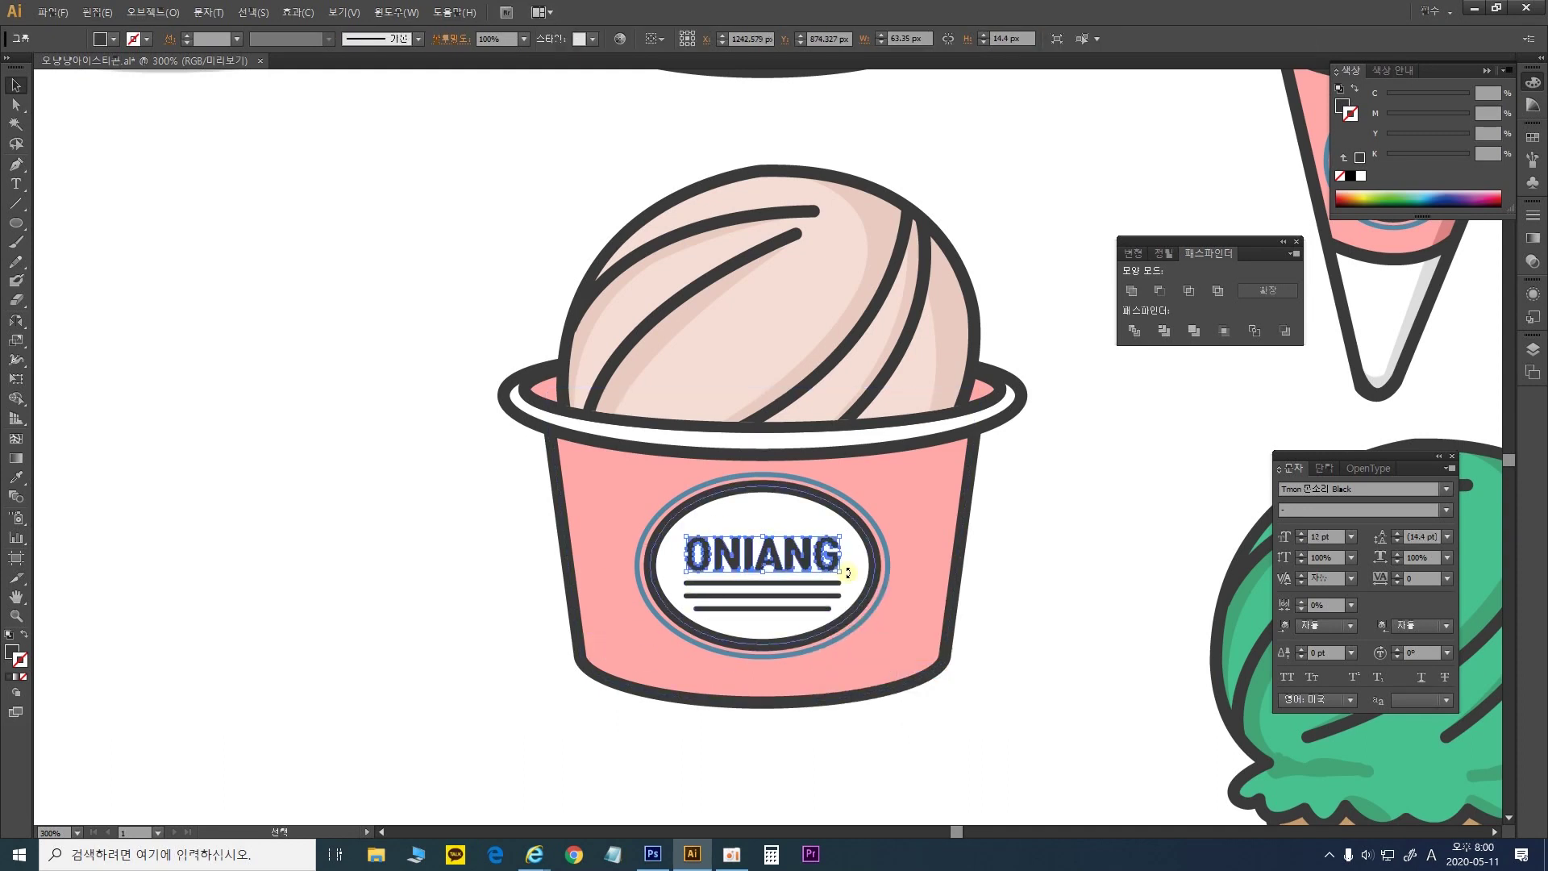
Group the duplicated cup's body, label and rim without the scoop, and split the overlapping shapes with Pathfinder Divide
{"action": "left_click_drag", "start_coordinate": [1034, 679], "coordinate": [335, 511]}
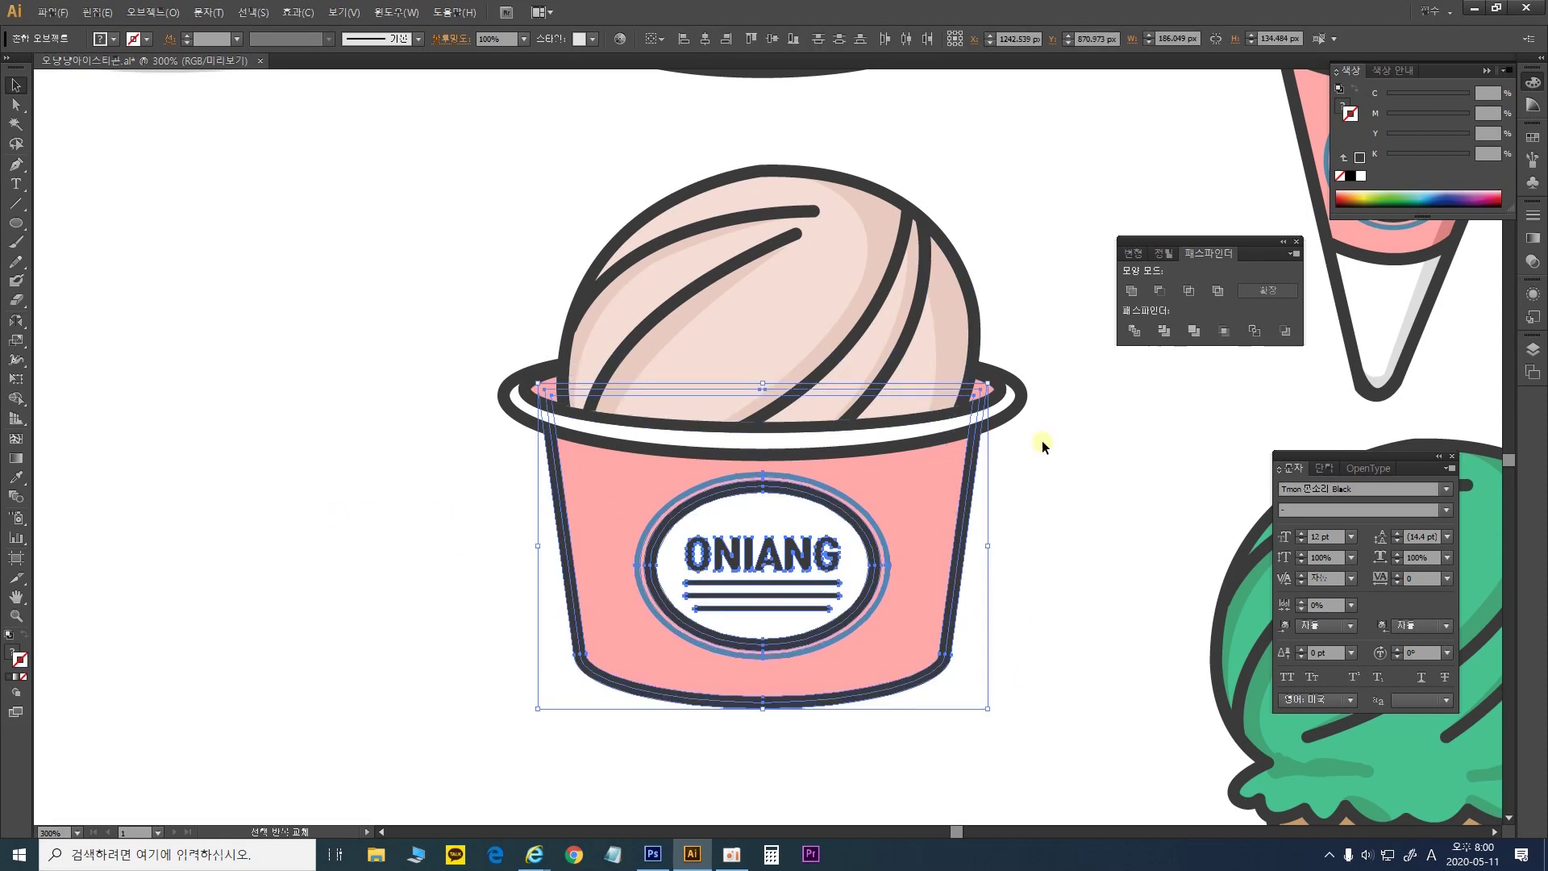
{"action": "left_click", "coordinate": [1023, 396], "text": "shift"}
{"action": "left_click", "coordinate": [1037, 403], "text": "shift"}
{"action": "key", "text": "ctrl+g"}
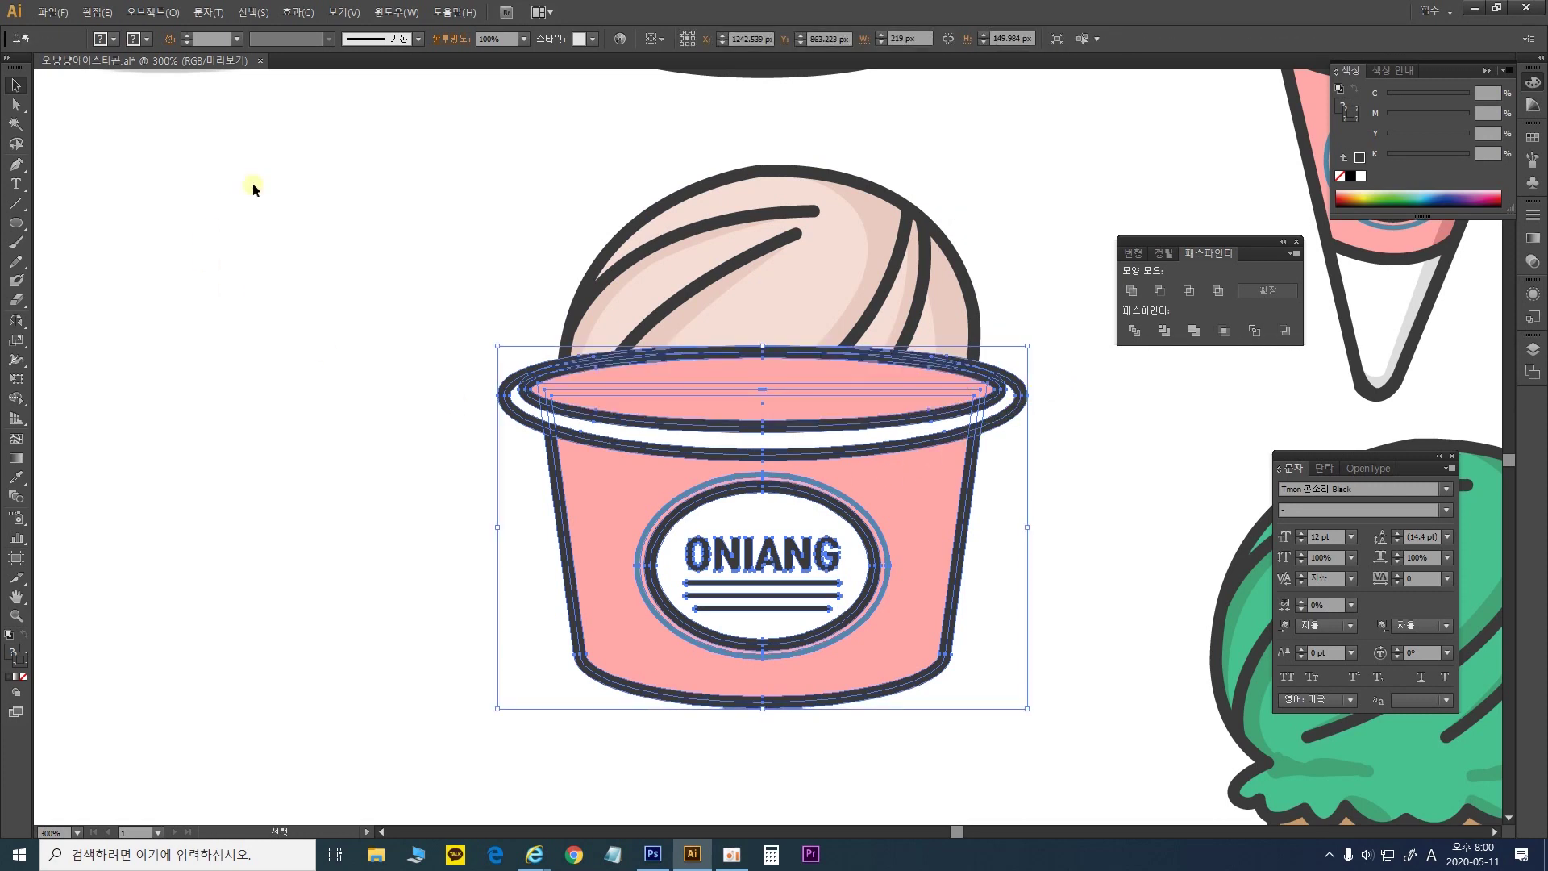
{"action": "left_click", "coordinate": [1137, 332]}
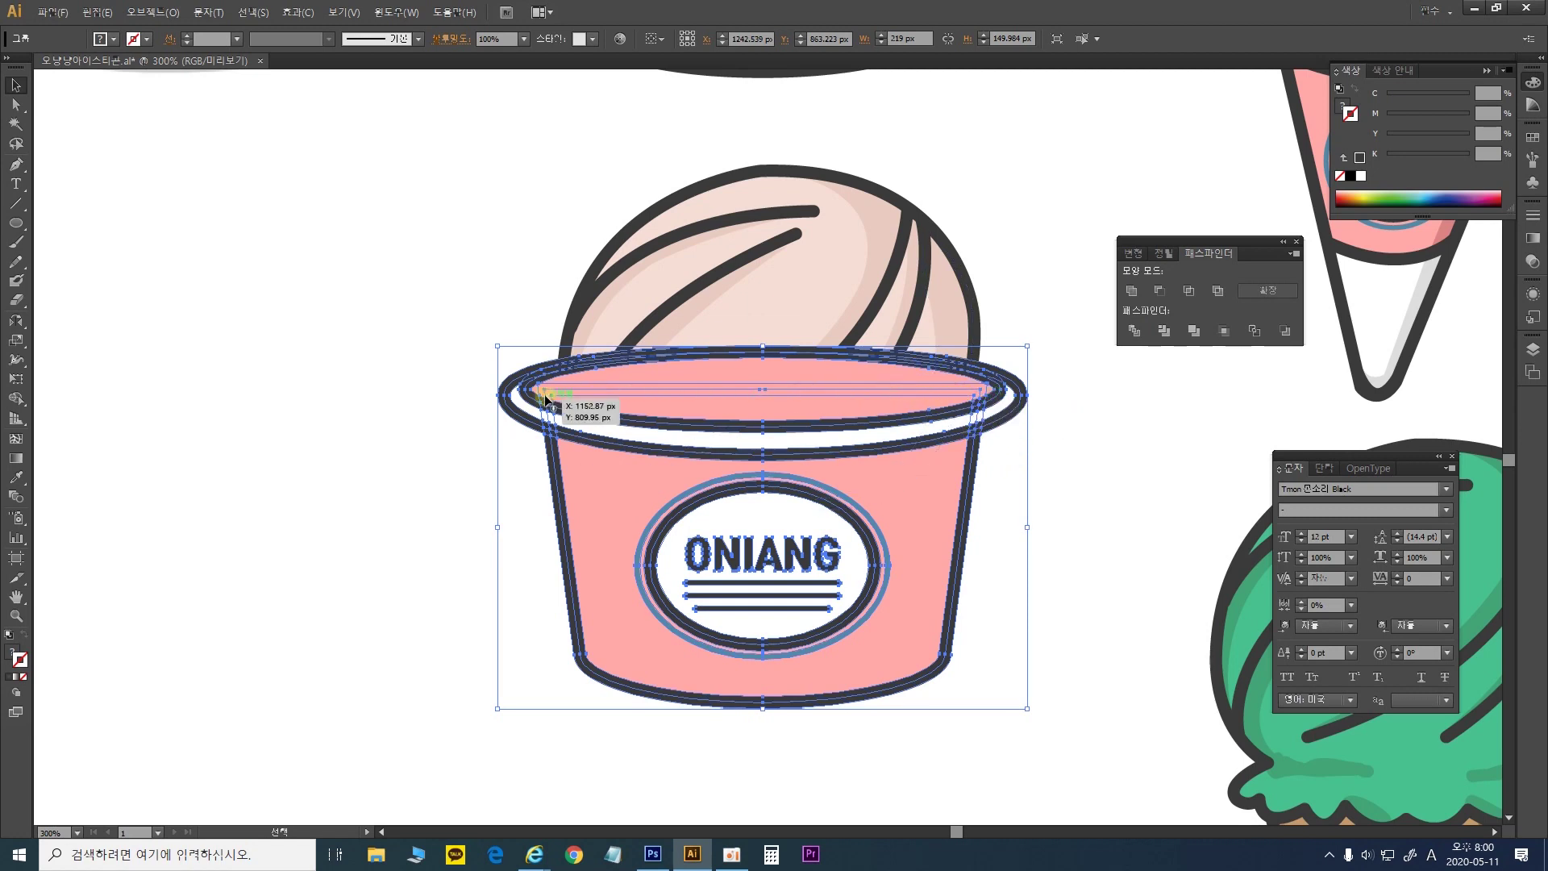
Isolate the divided cup group, select all its dark outline pieces with the Magic Wand and merge them with Pathfinder Unite
{"action": "double_click", "coordinate": [828, 398]}
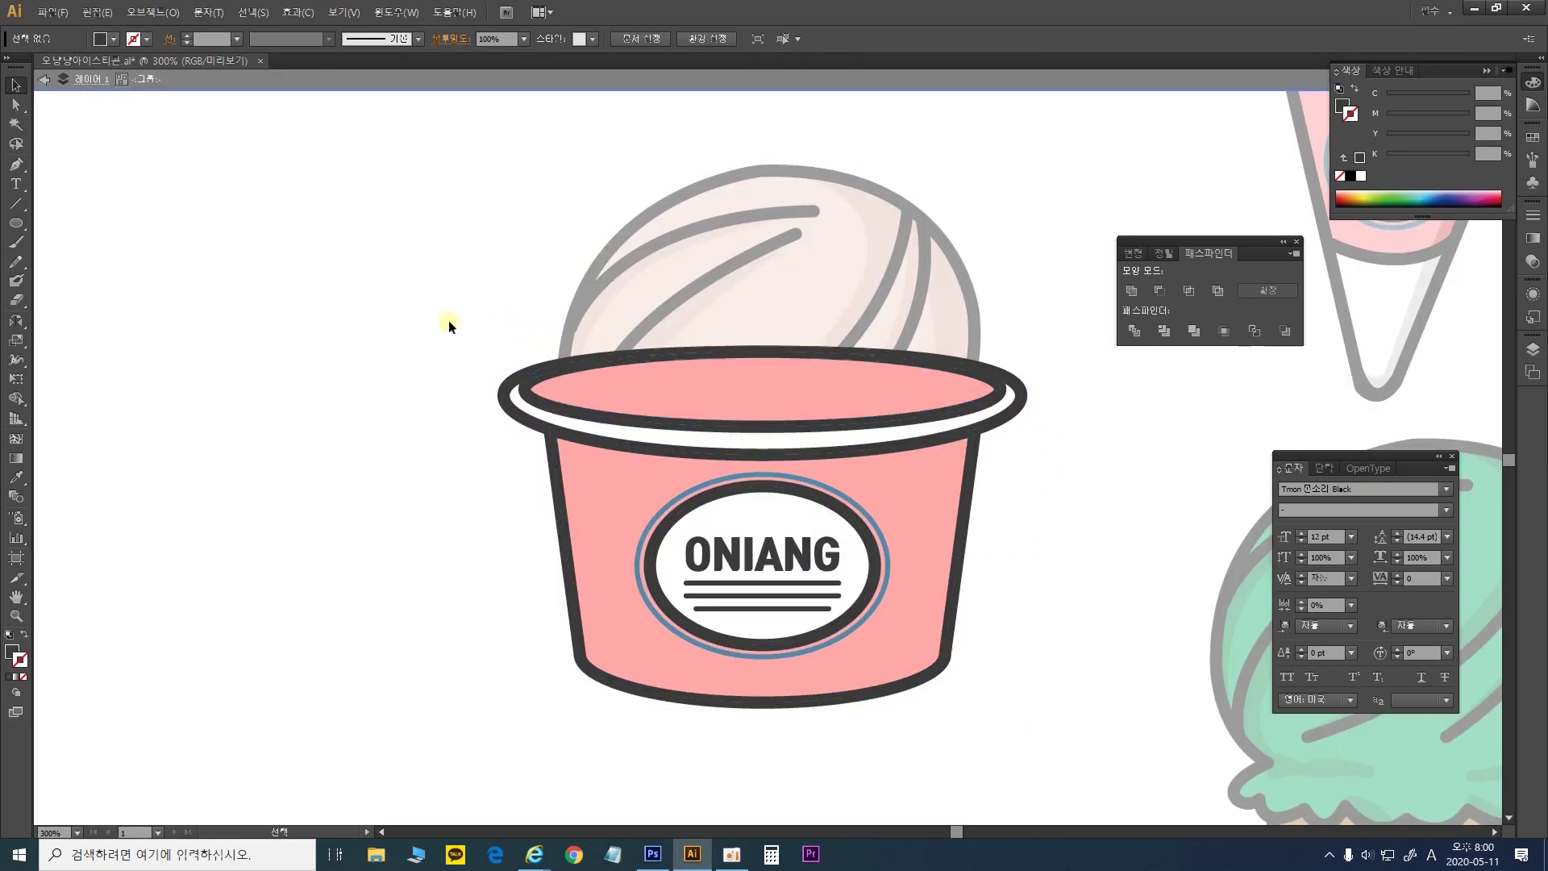
{"action": "key", "text": "ctrl+plus"}
{"action": "key", "text": "ctrl+plus"}
{"action": "key", "text": "ctrl+plus"}
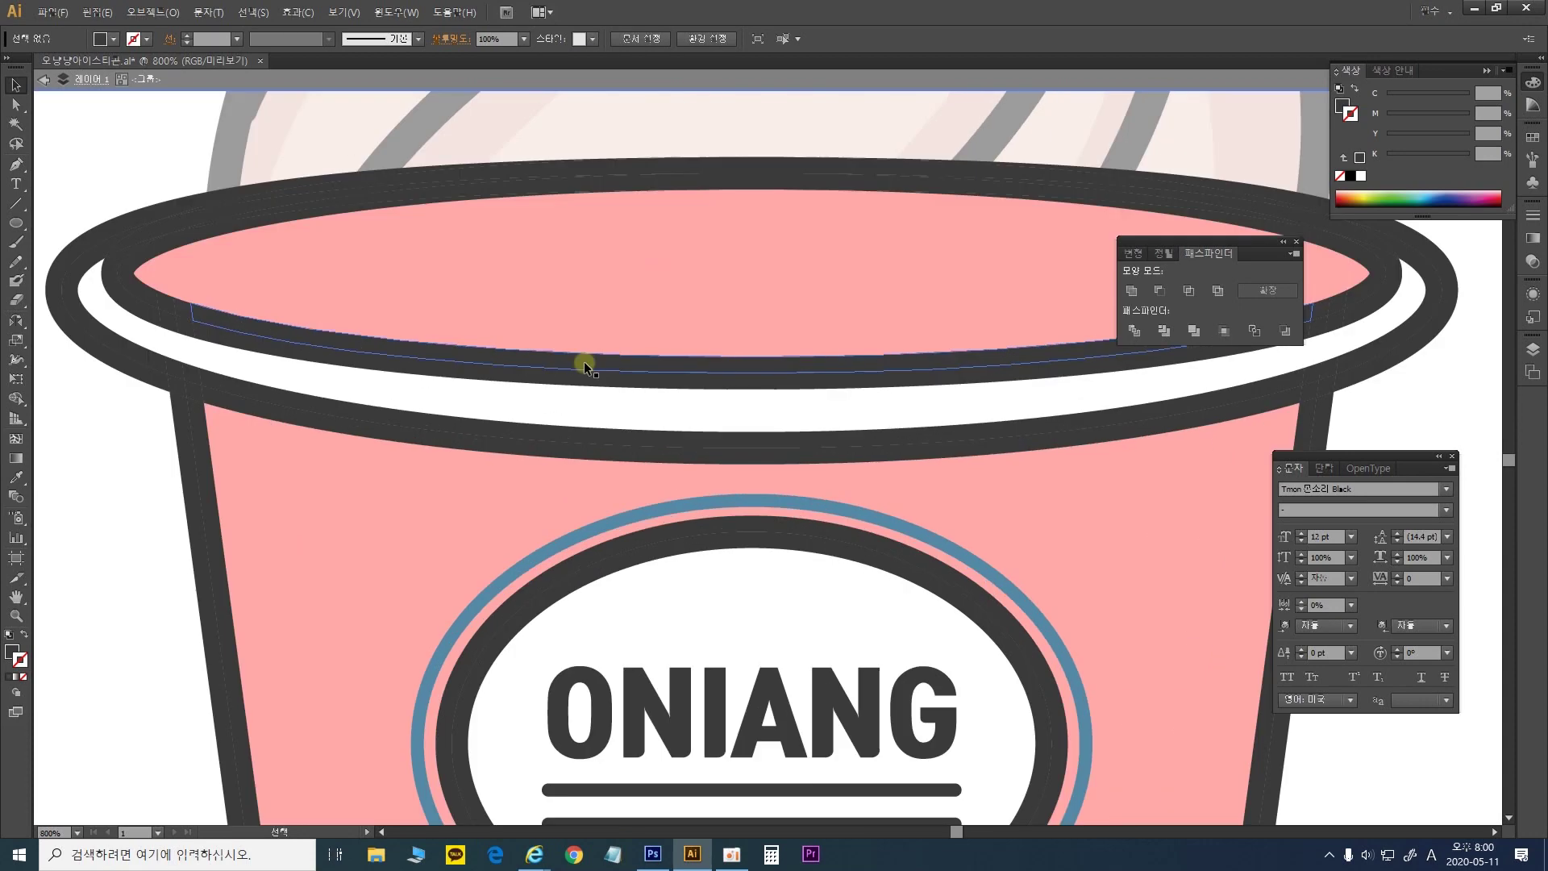
{"action": "left_click_drag", "start_coordinate": [739, 228], "coordinate": [487, 263]}
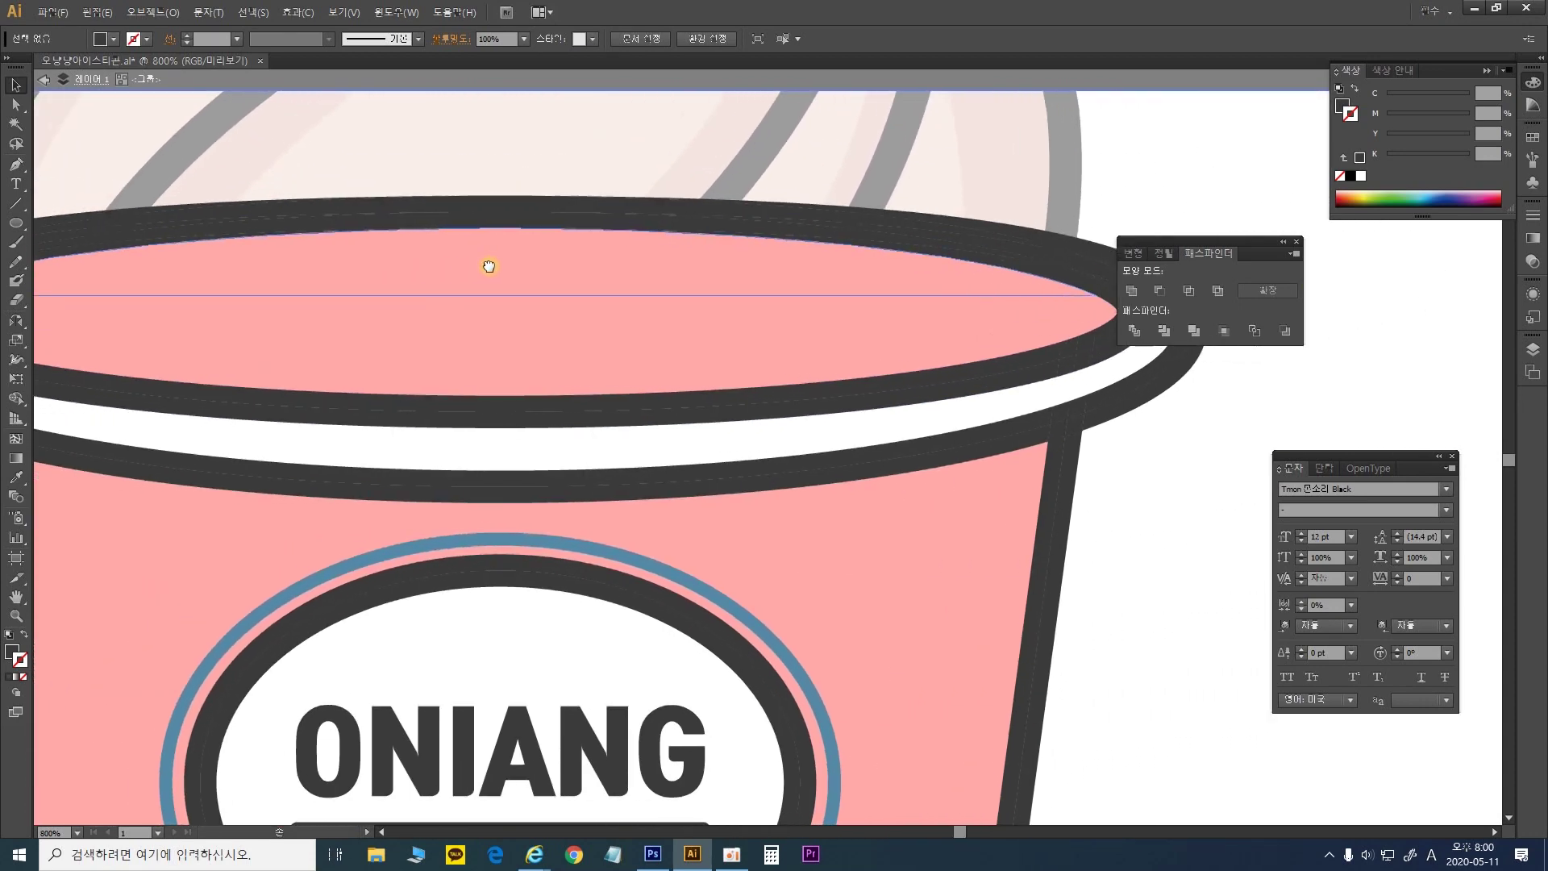
{"action": "left_click", "coordinate": [16, 124]}
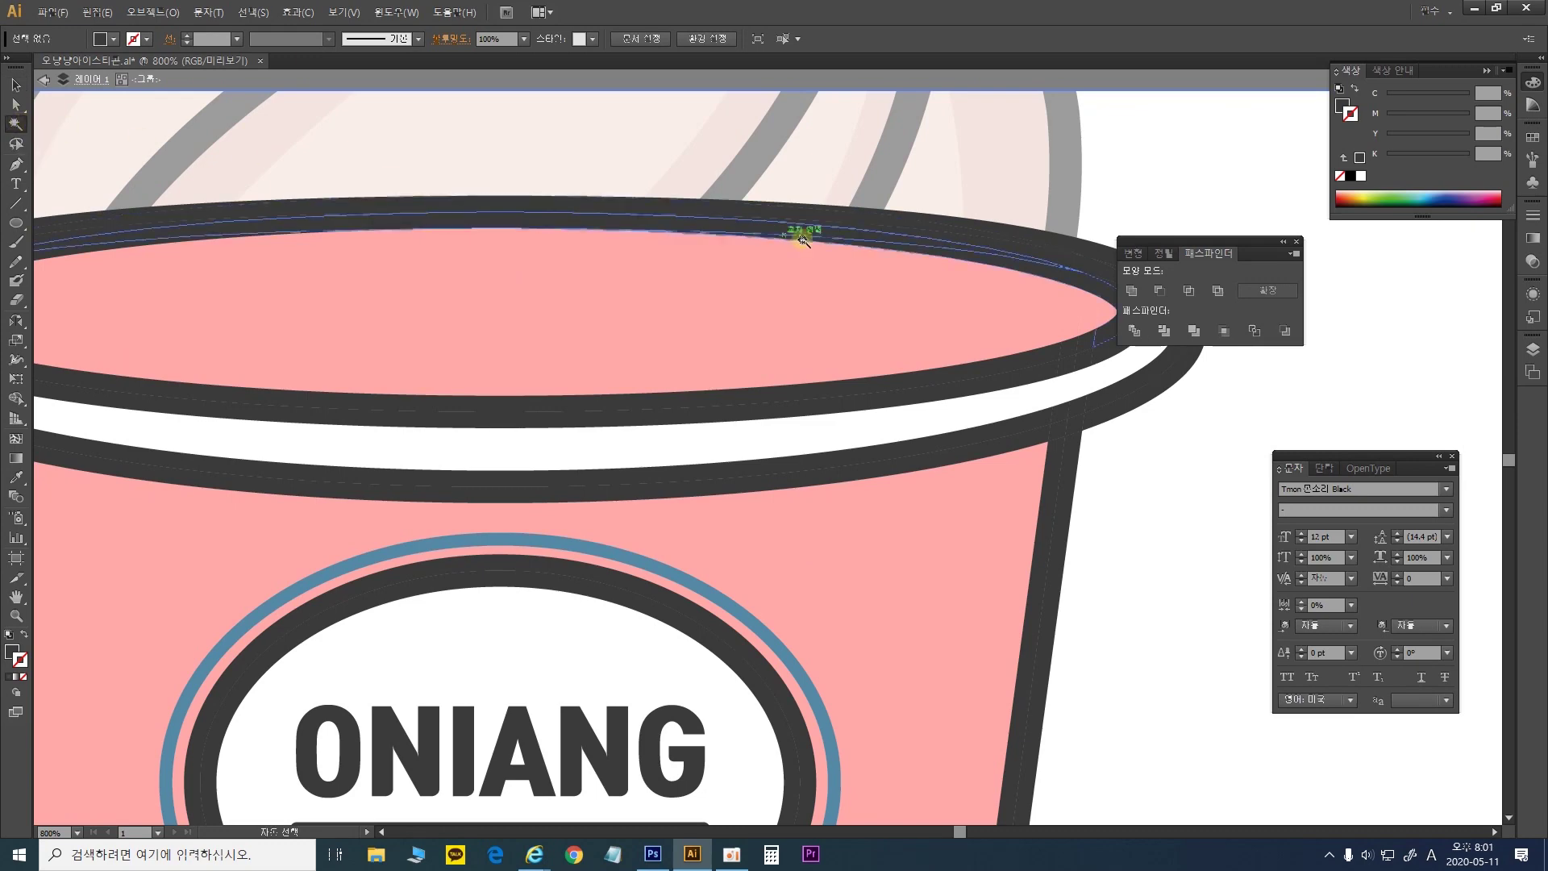
{"action": "key", "text": "ctrl+minus"}
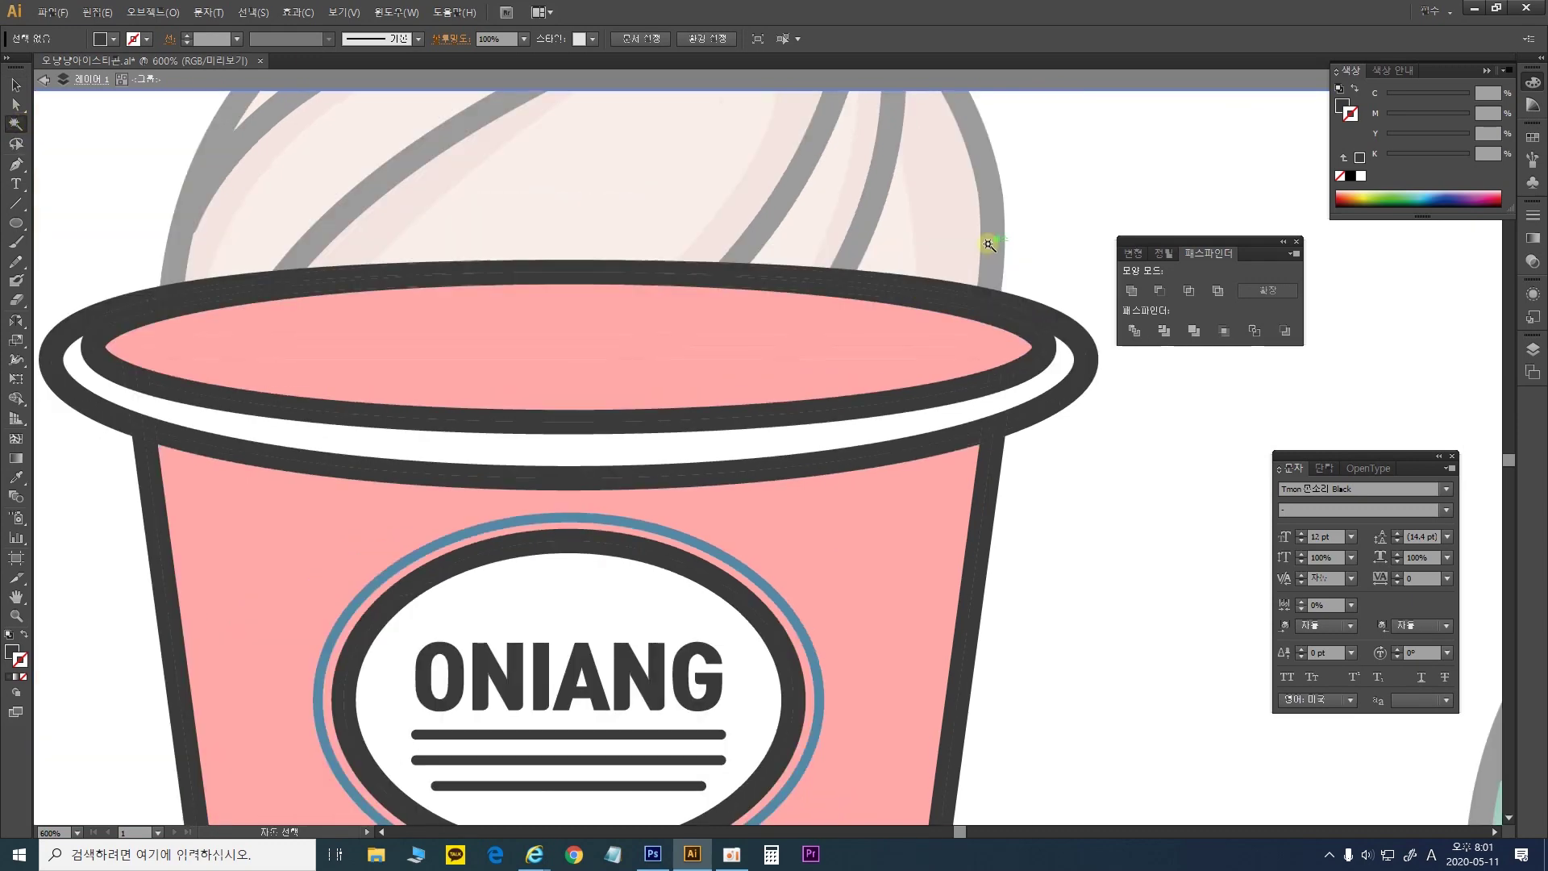
{"action": "left_click", "coordinate": [1005, 311]}
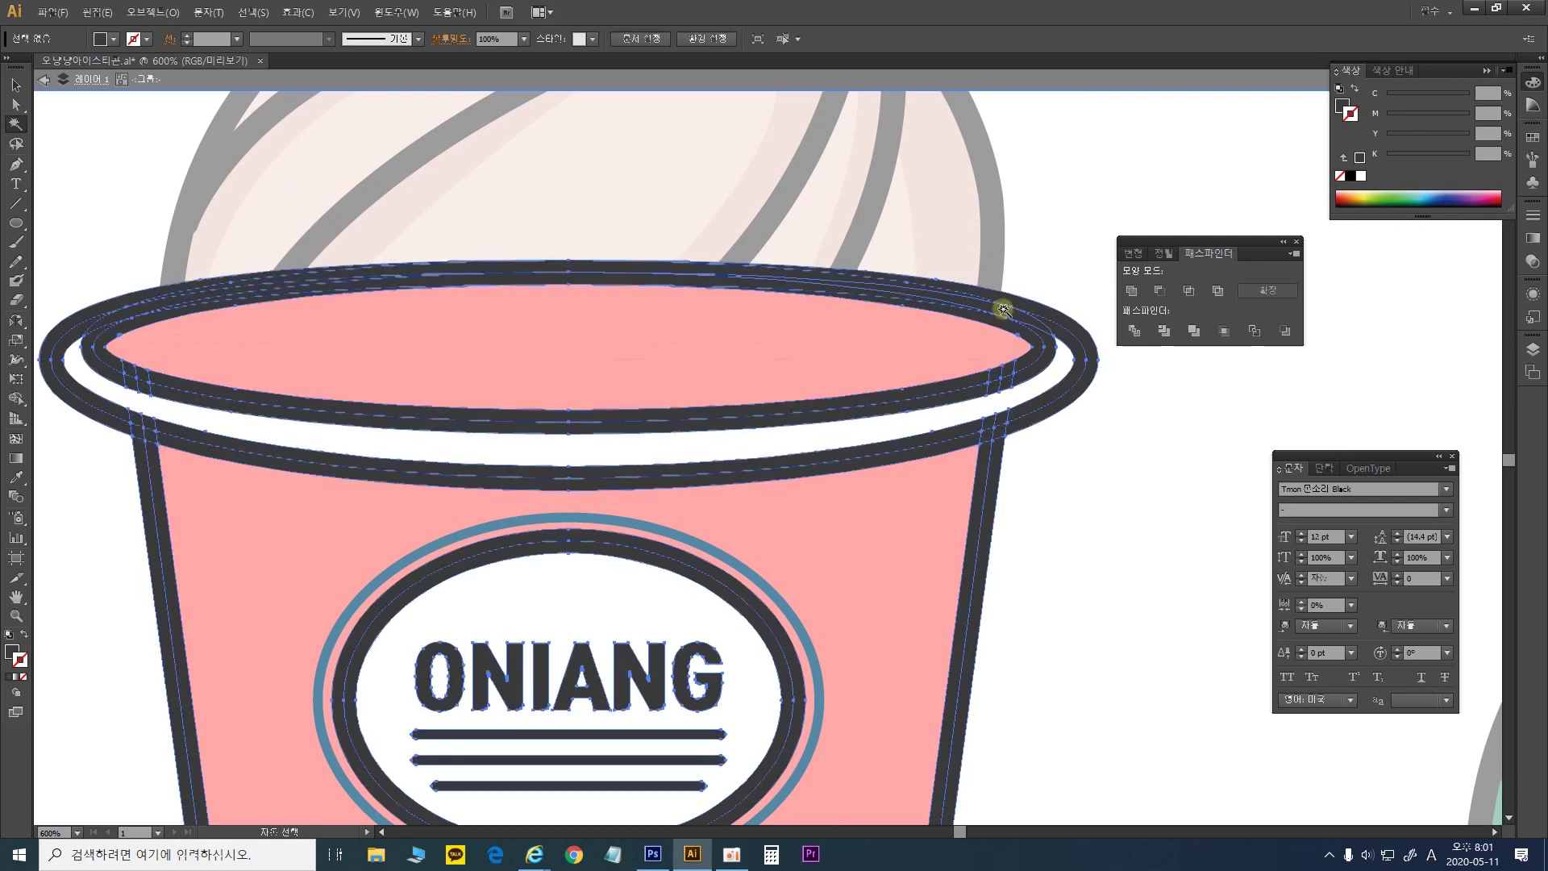
{"action": "left_click_drag", "start_coordinate": [1013, 481], "coordinate": [1065, 279]}
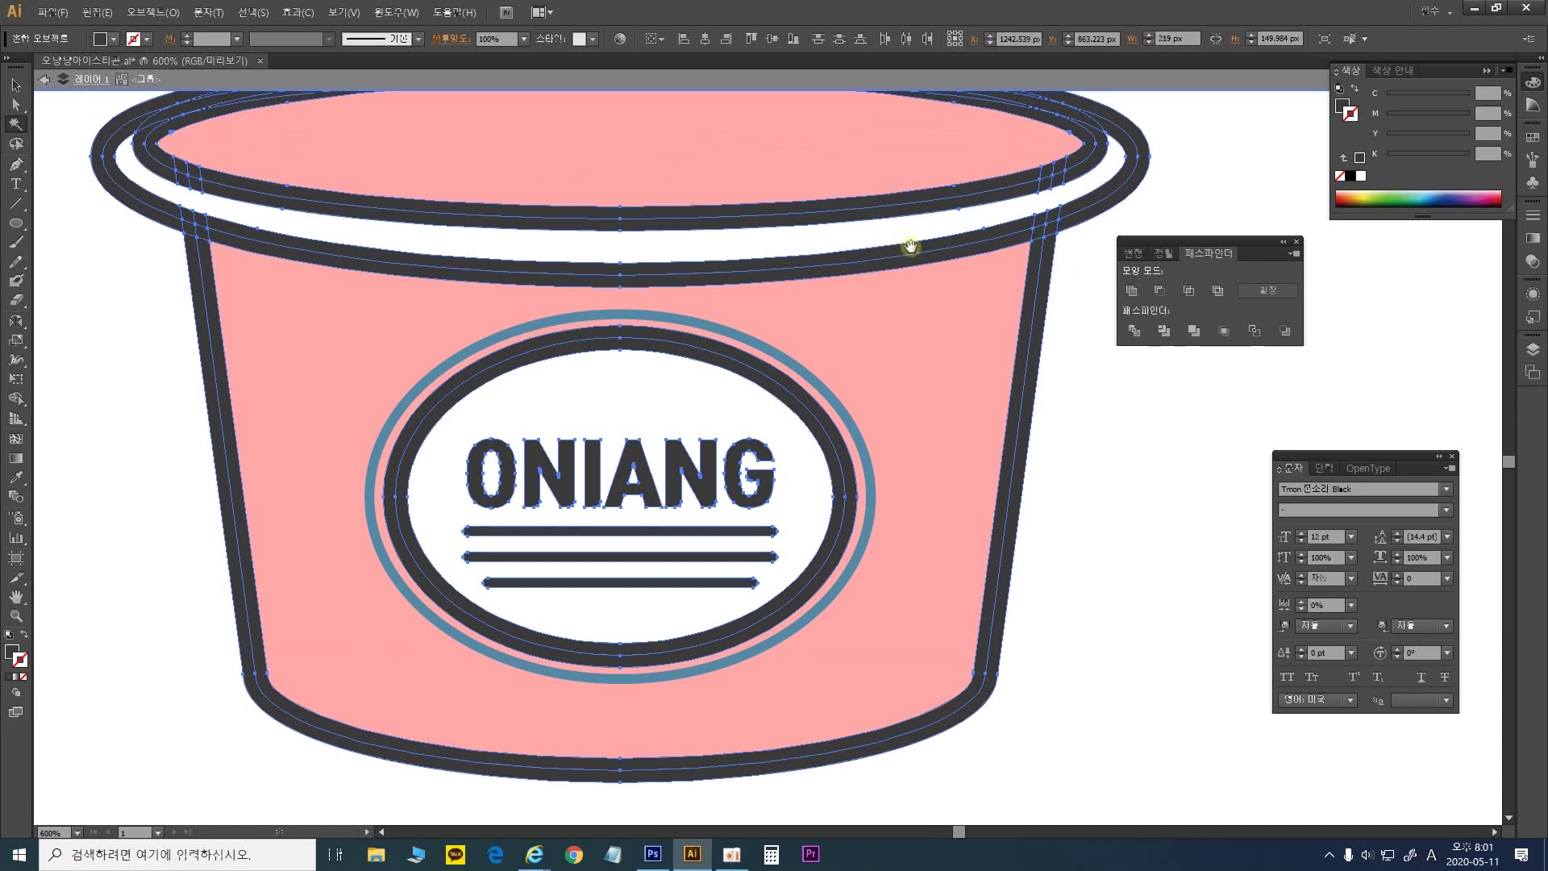
{"action": "left_click_drag", "start_coordinate": [909, 249], "coordinate": [981, 359]}
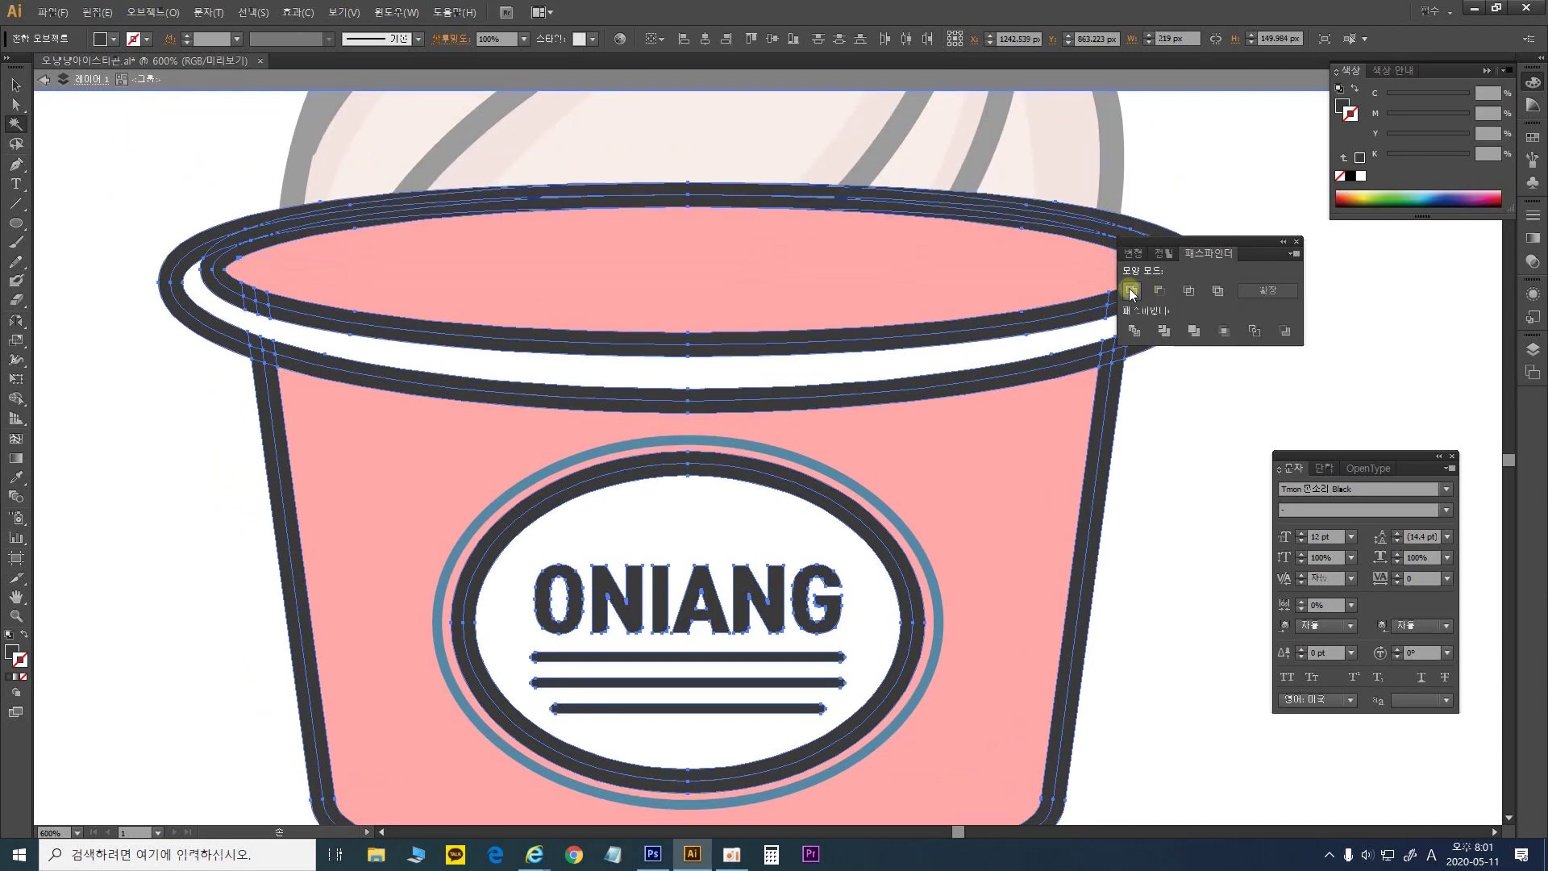
{"action": "left_click", "coordinate": [1132, 291]}
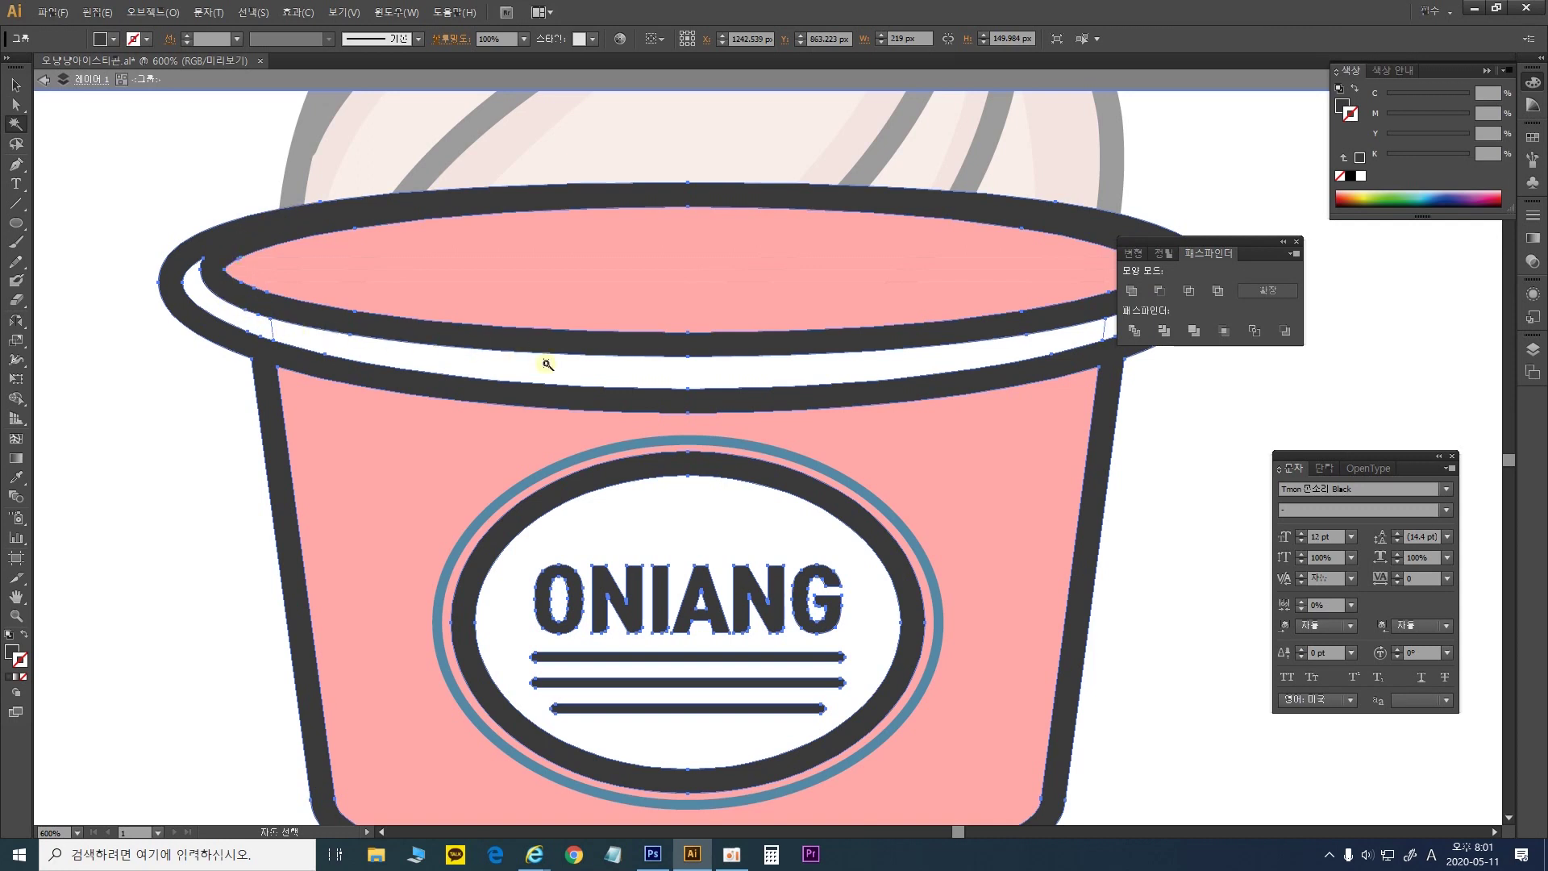
Merge the cup's white pieces with Pathfinder Unite, and do the same separately for its pink pieces
{"action": "left_click", "coordinate": [687, 372]}
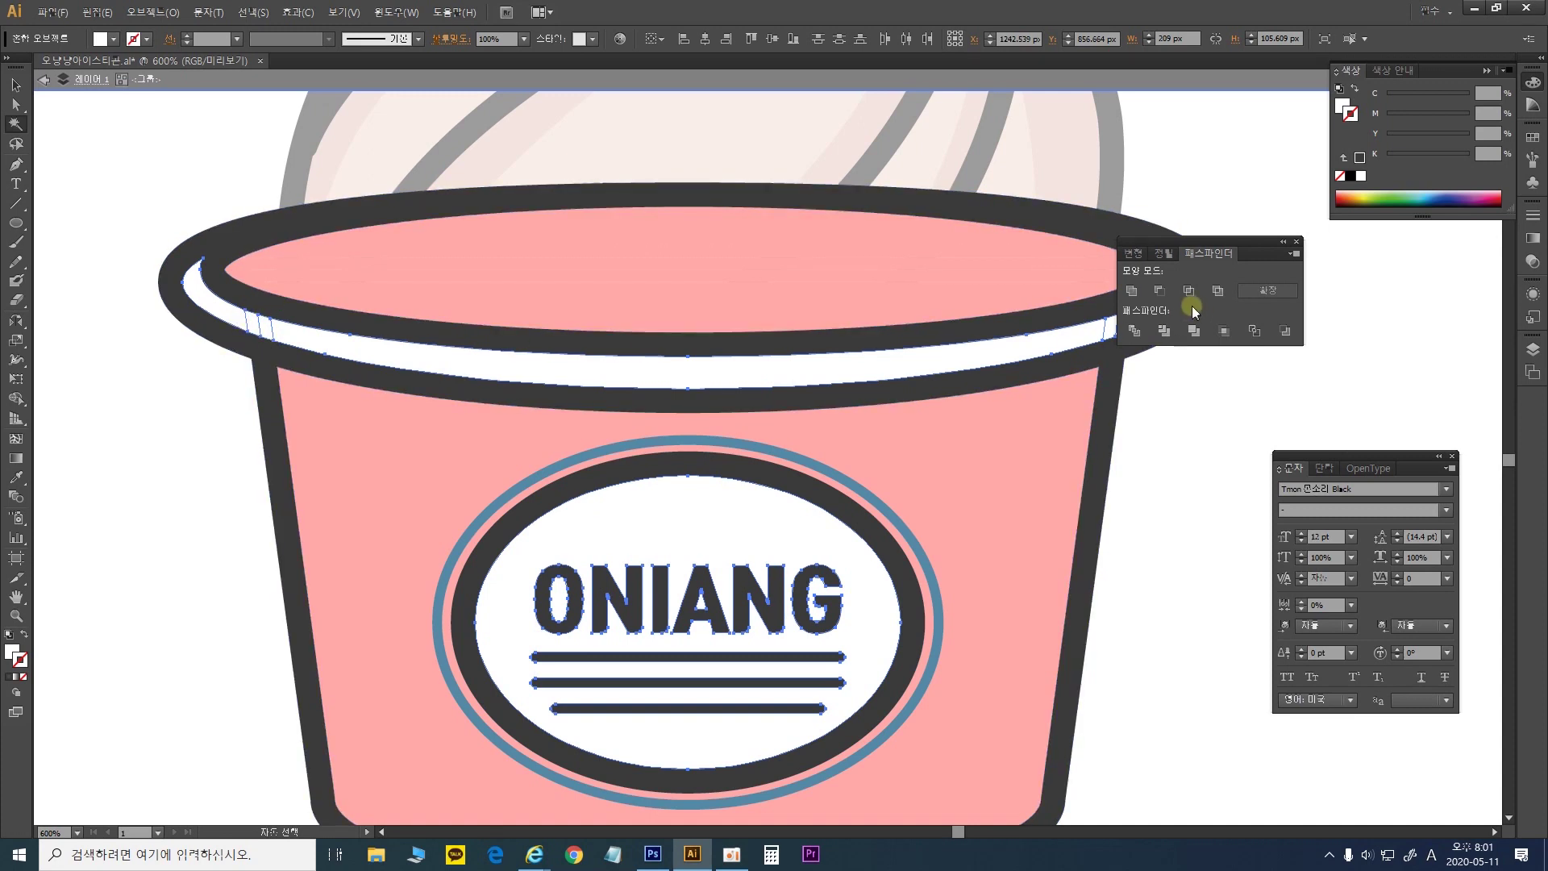
{"action": "left_click", "coordinate": [1133, 291]}
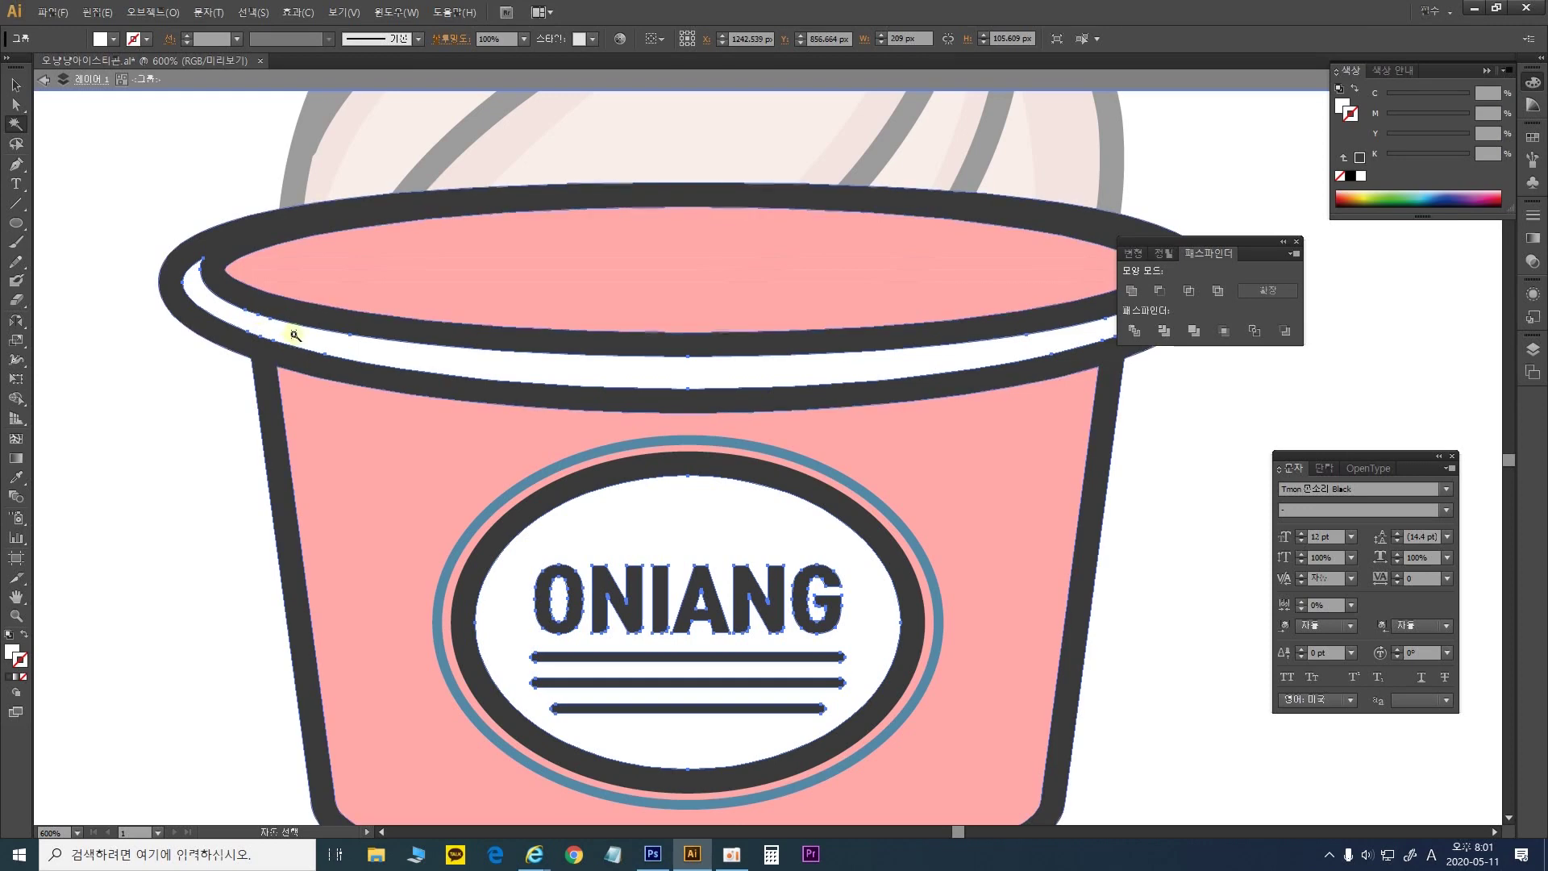
{"action": "left_click", "coordinate": [918, 280]}
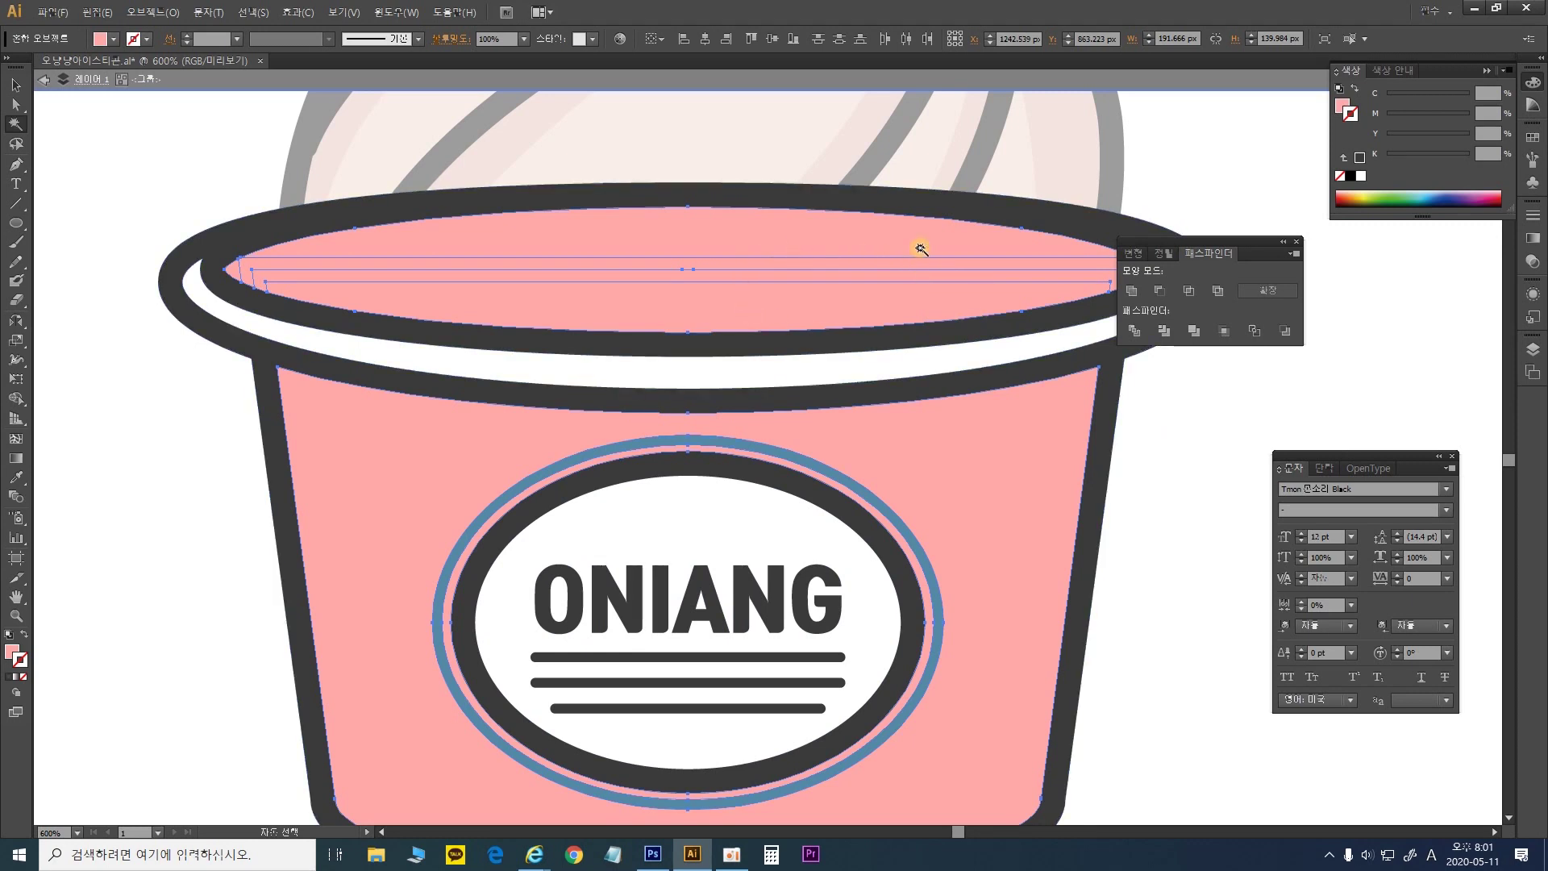
{"action": "left_click", "coordinate": [1130, 294]}
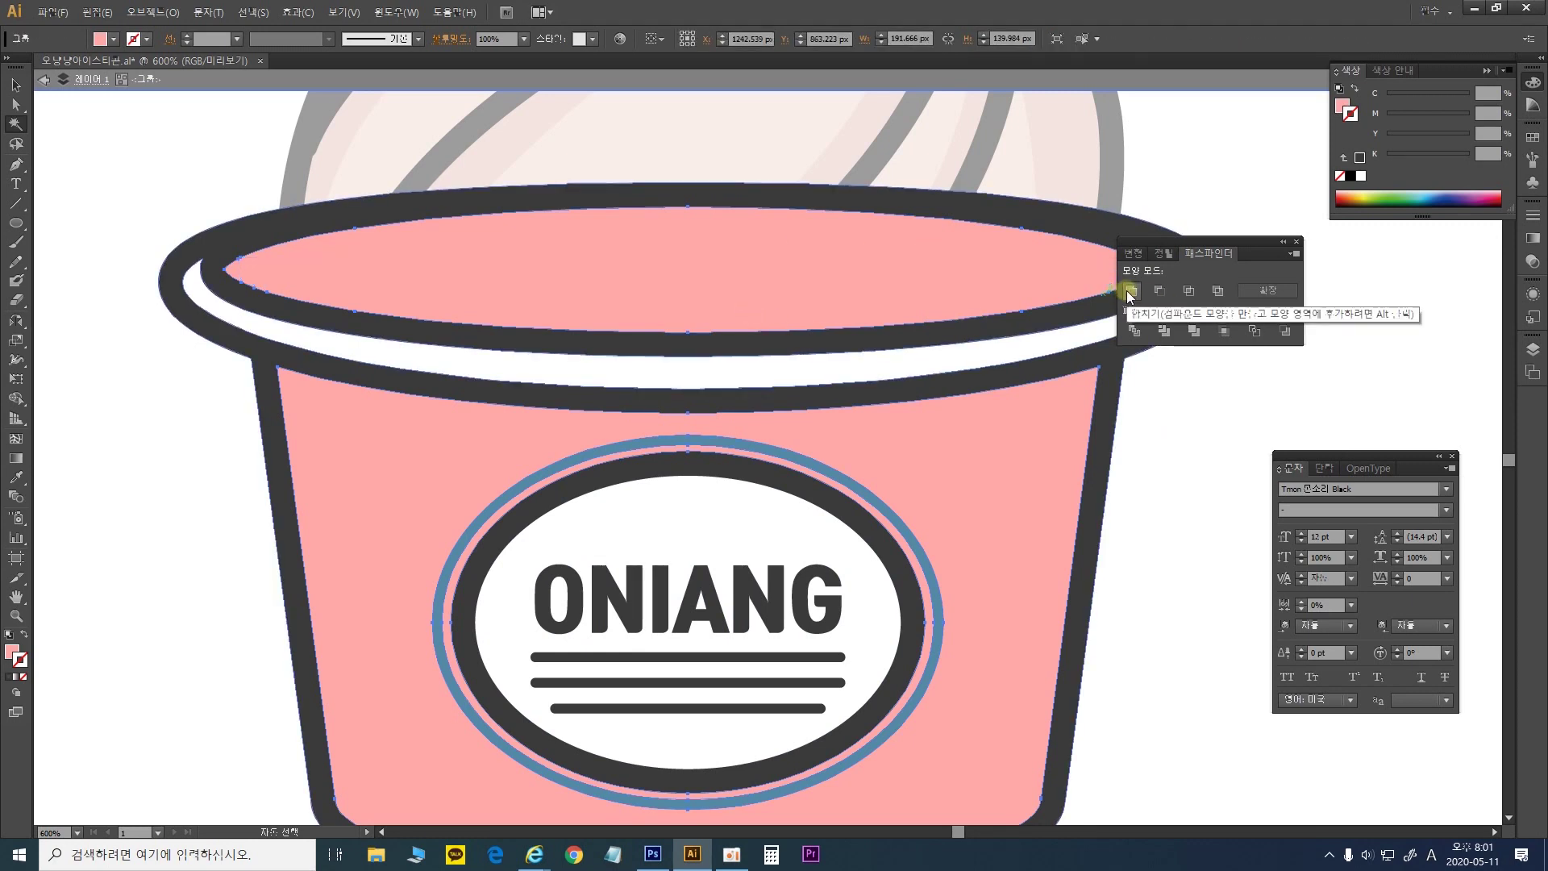
{"action": "scroll", "coordinate": [1030, 581], "scroll_direction": "down", "scroll_amount": 3}
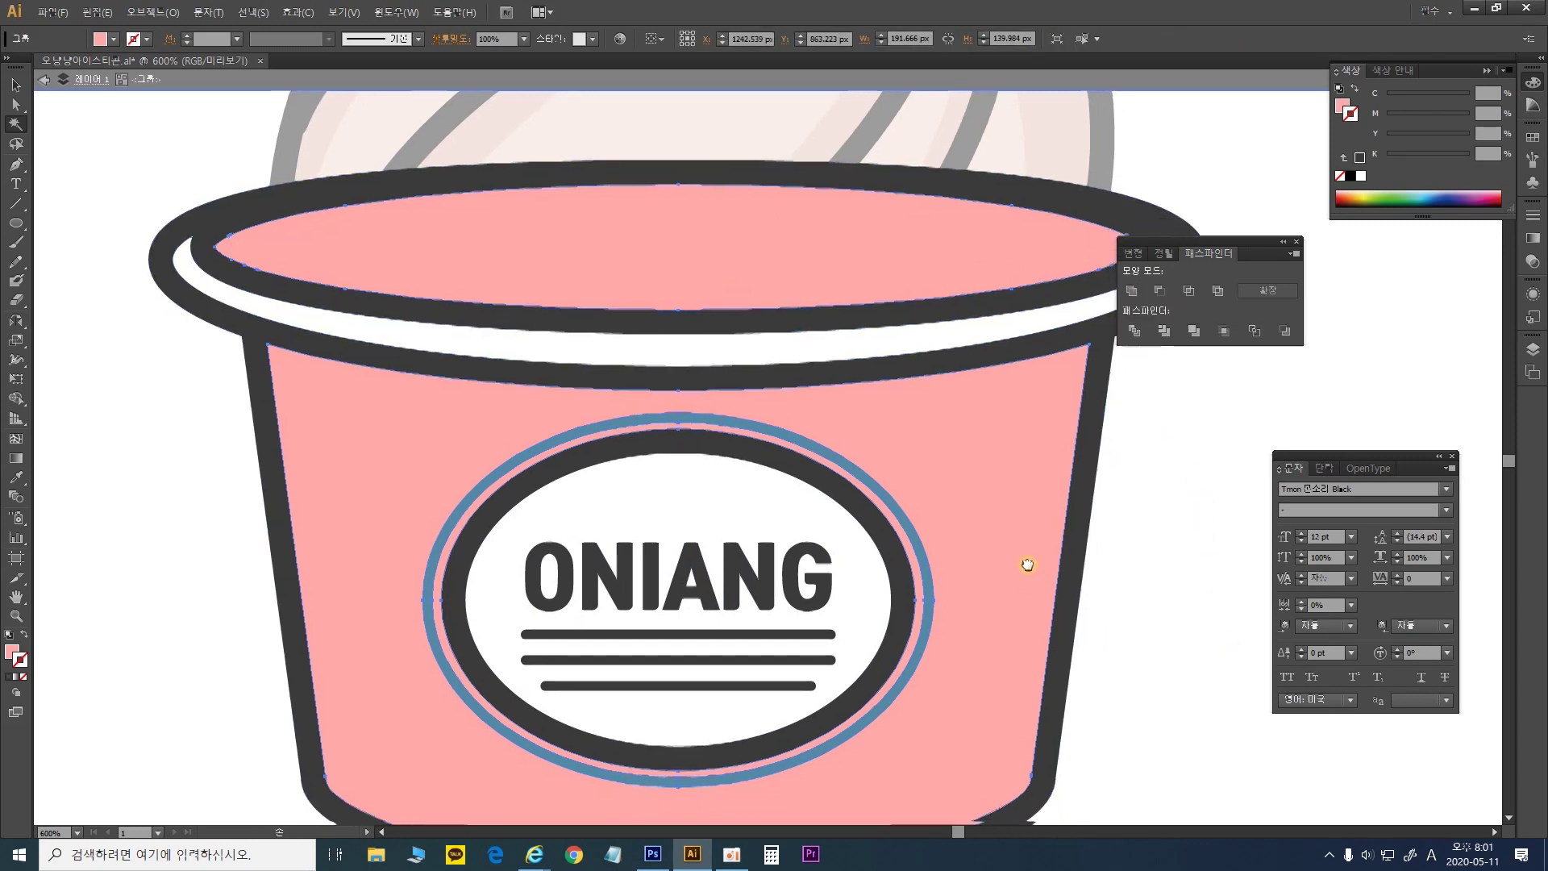
{"action": "key", "text": "v"}
{"action": "left_click", "coordinate": [1248, 494]}
Leave the isolated group and send the cup group one level backward so the scoop sits in front of the rear rim
{"action": "left_click", "coordinate": [521, 190]}
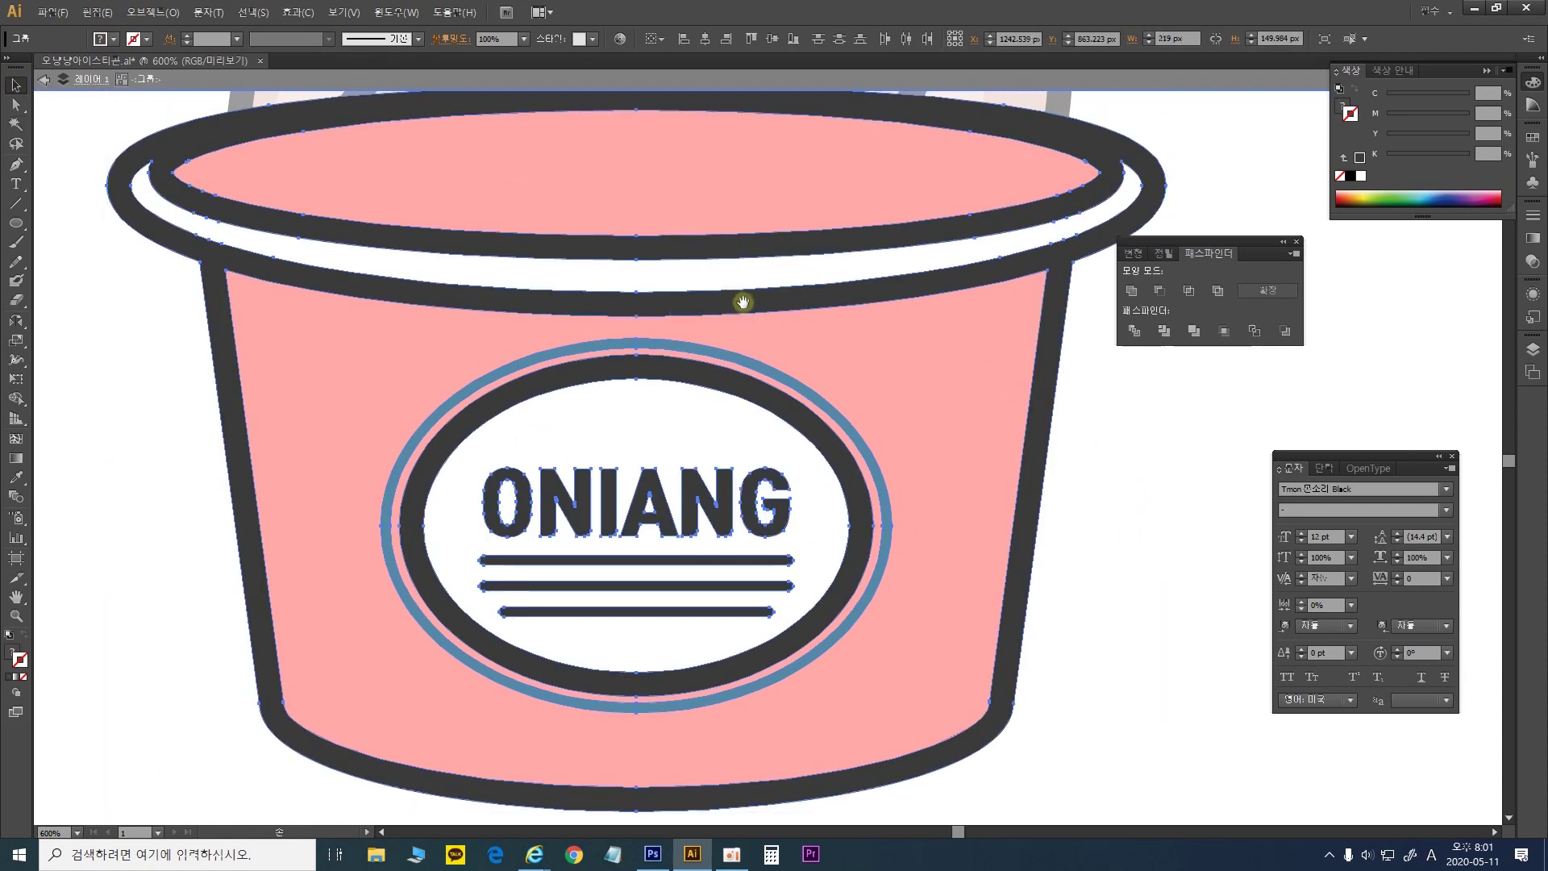
{"action": "left_click_drag", "start_coordinate": [736, 304], "coordinate": [768, 392]}
{"action": "left_click_drag", "start_coordinate": [792, 296], "coordinate": [764, 399]}
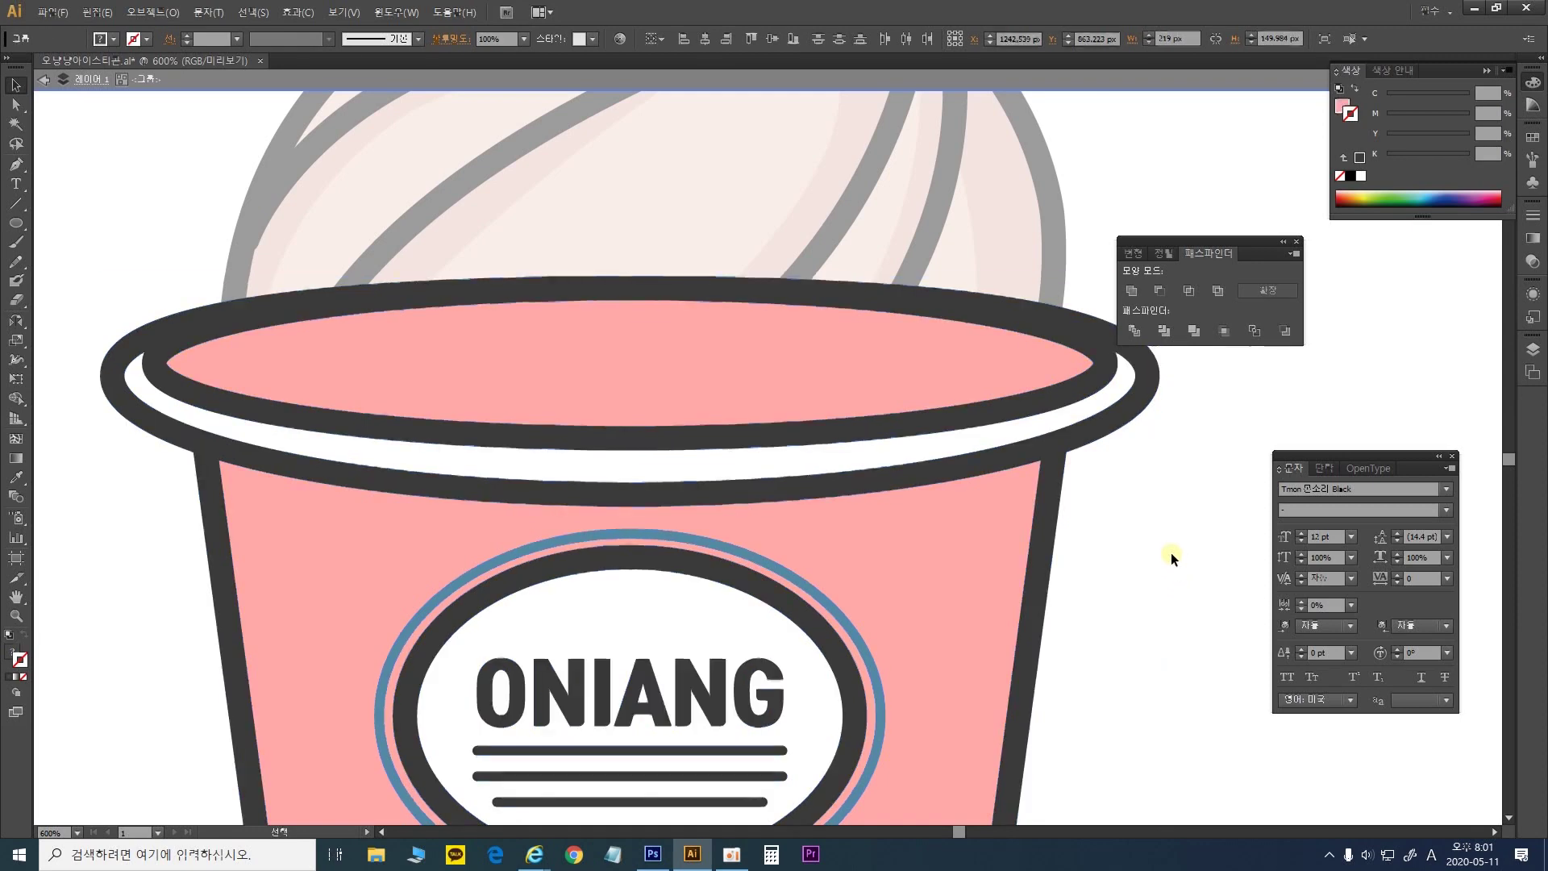
{"action": "left_click", "coordinate": [1128, 524]}
{"action": "key", "text": "ctrl+minus"}
{"action": "key", "text": "ctrl+minus"}
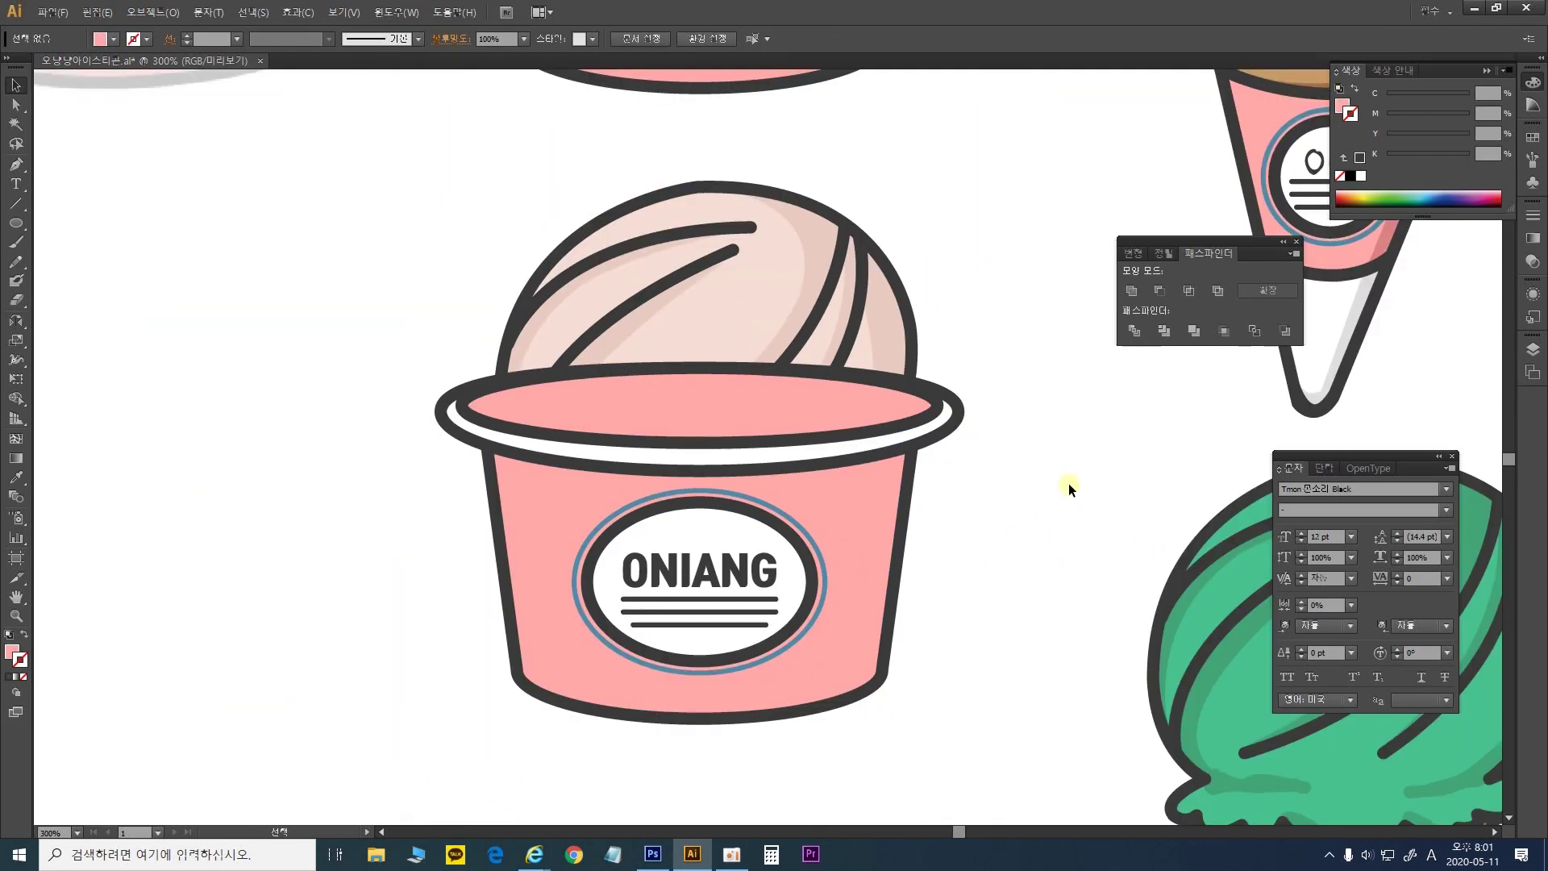
{"action": "left_click", "coordinate": [762, 450]}
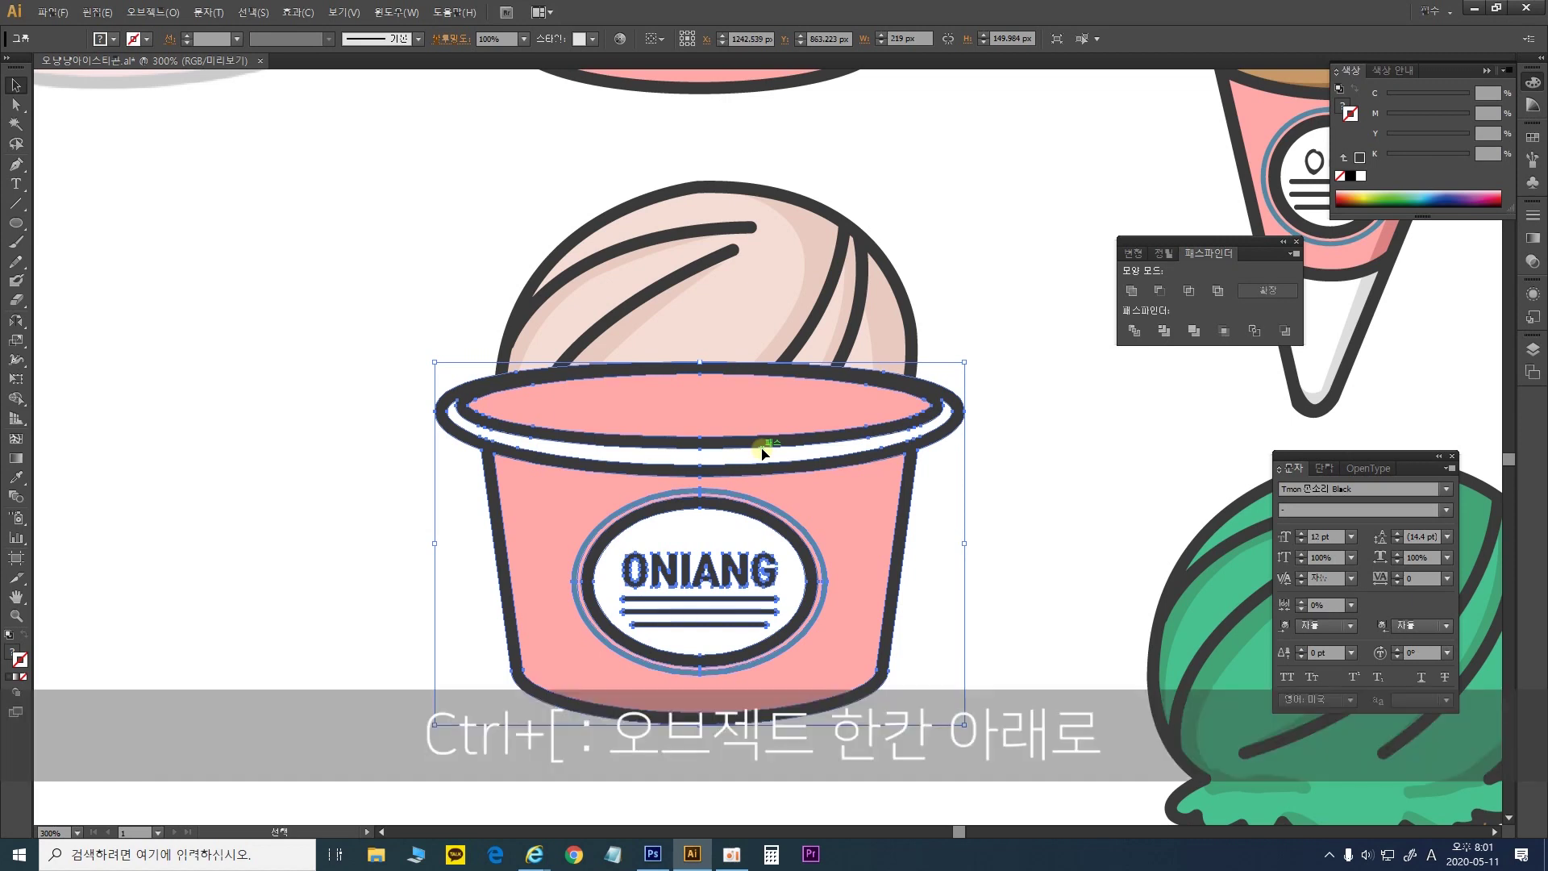
{"action": "key", "text": "ctrl+bracketleft"}
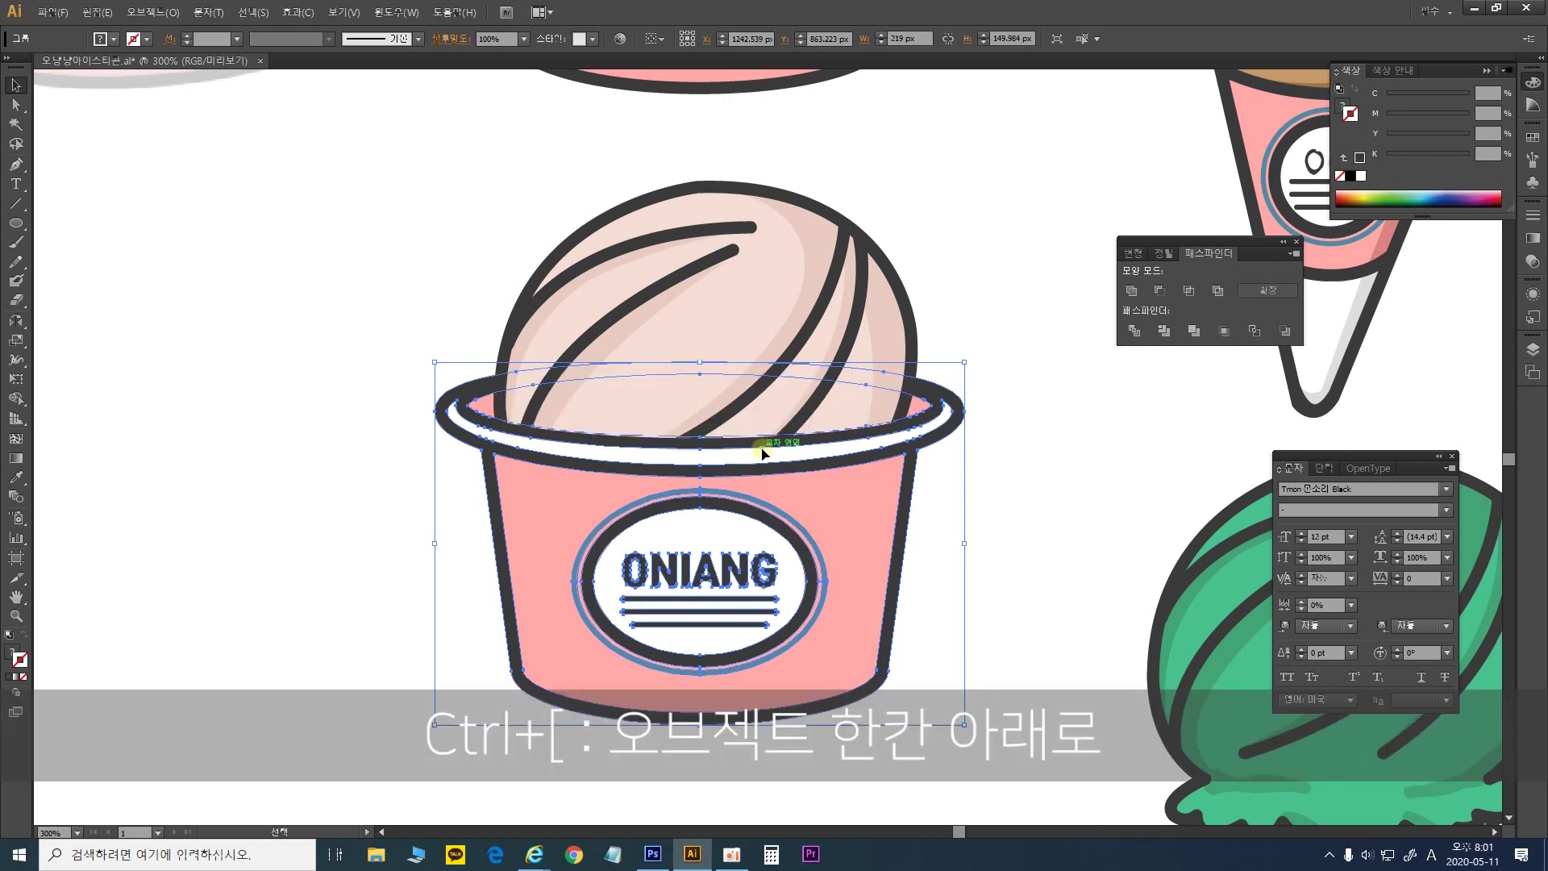
{"action": "left_click", "coordinate": [1045, 688]}
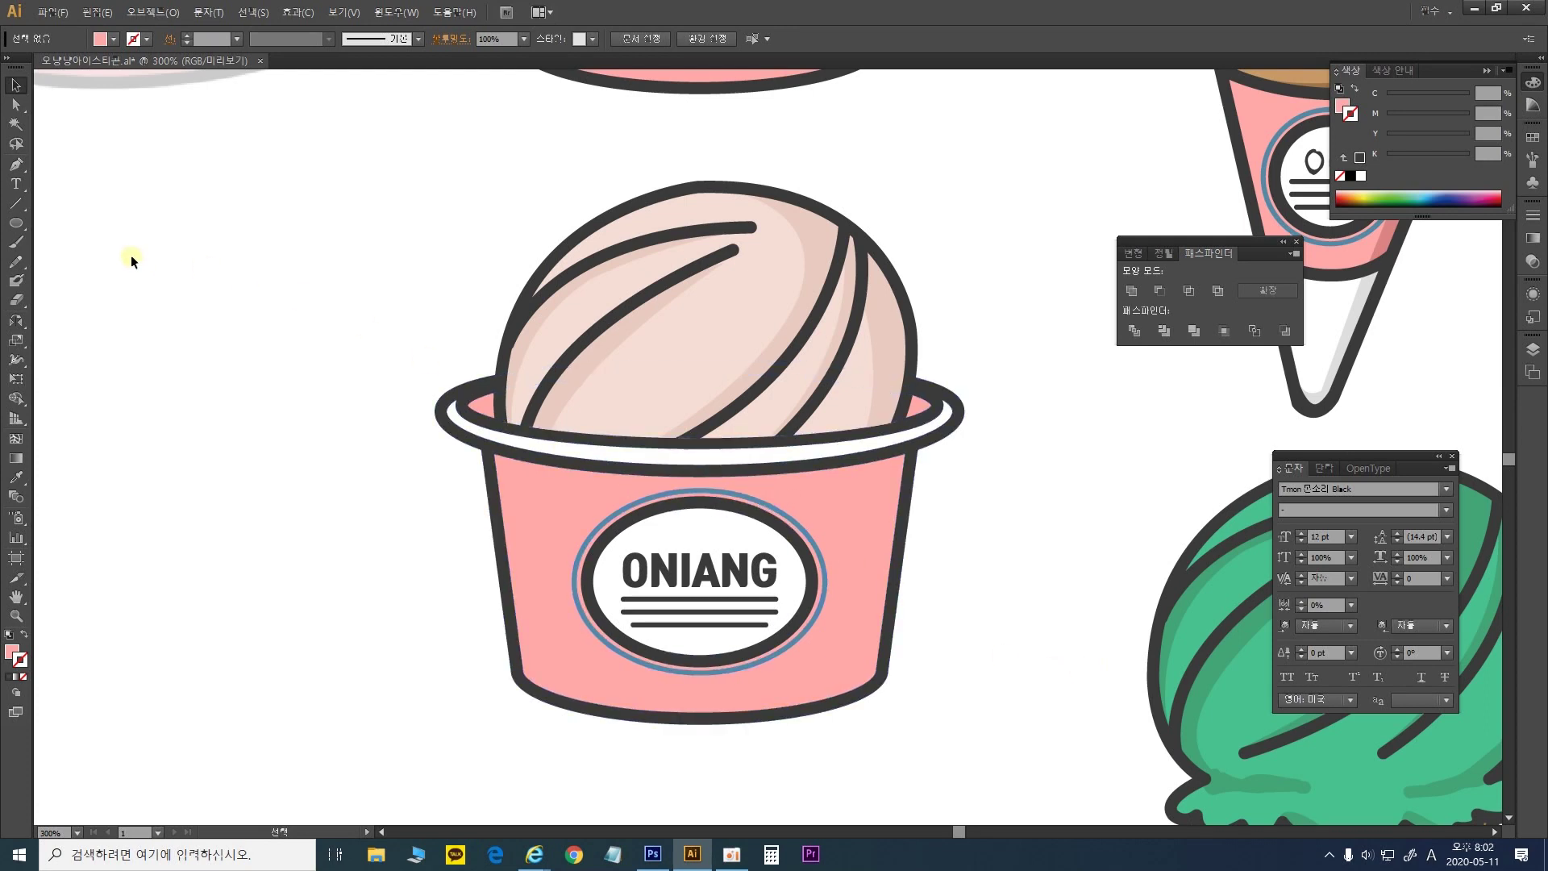
Draw a closed shadow shape on the cup body with the Pen tool, following the curve below the rim and the right side
{"action": "left_click", "coordinate": [17, 164]}
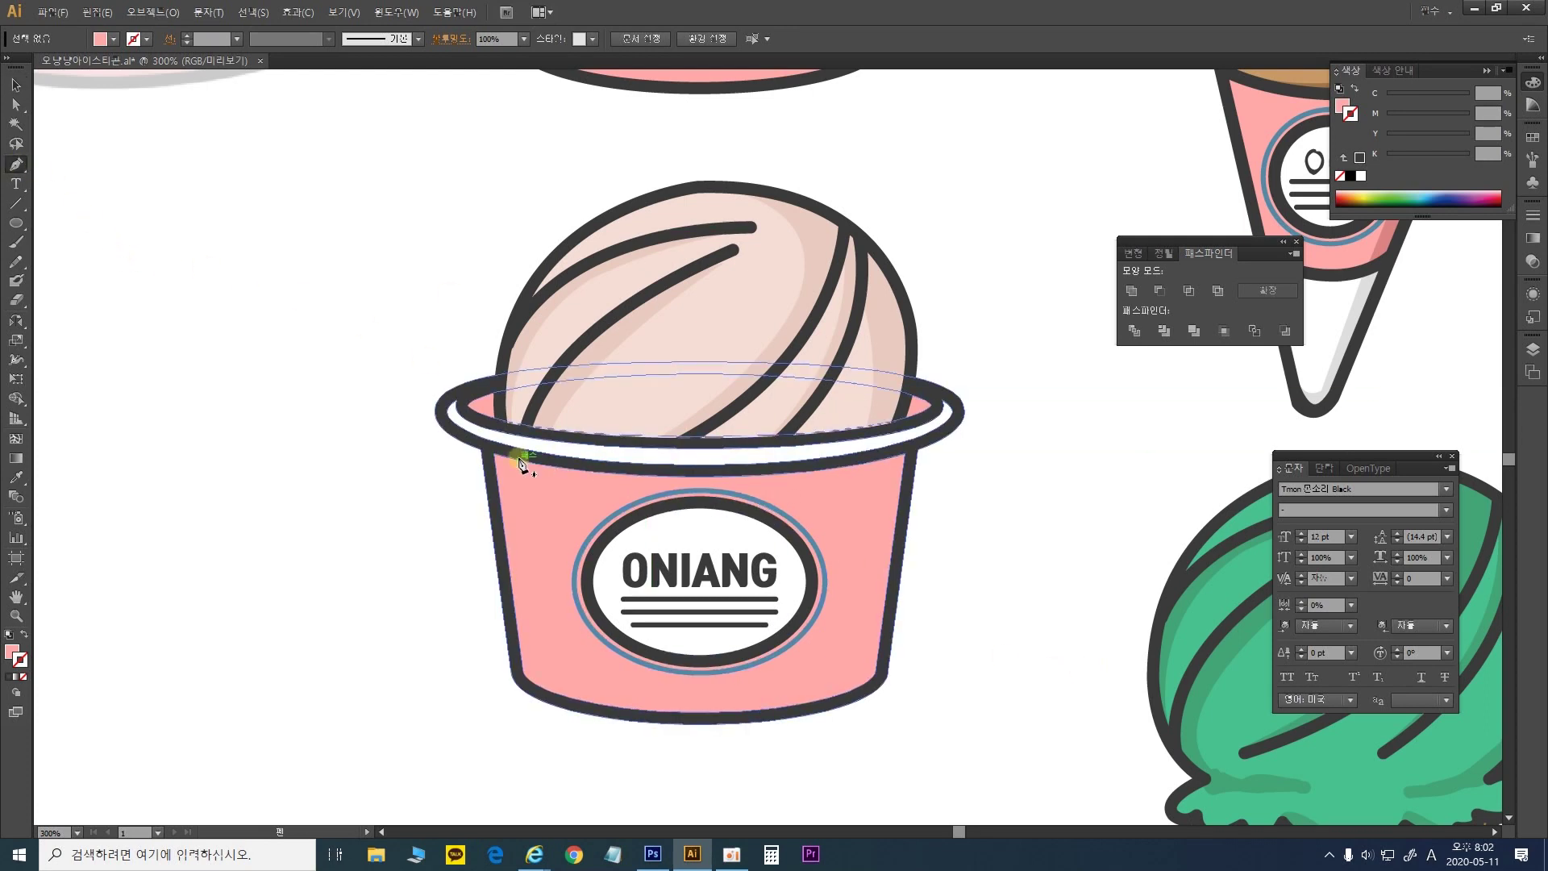
{"action": "left_click", "coordinate": [495, 454]}
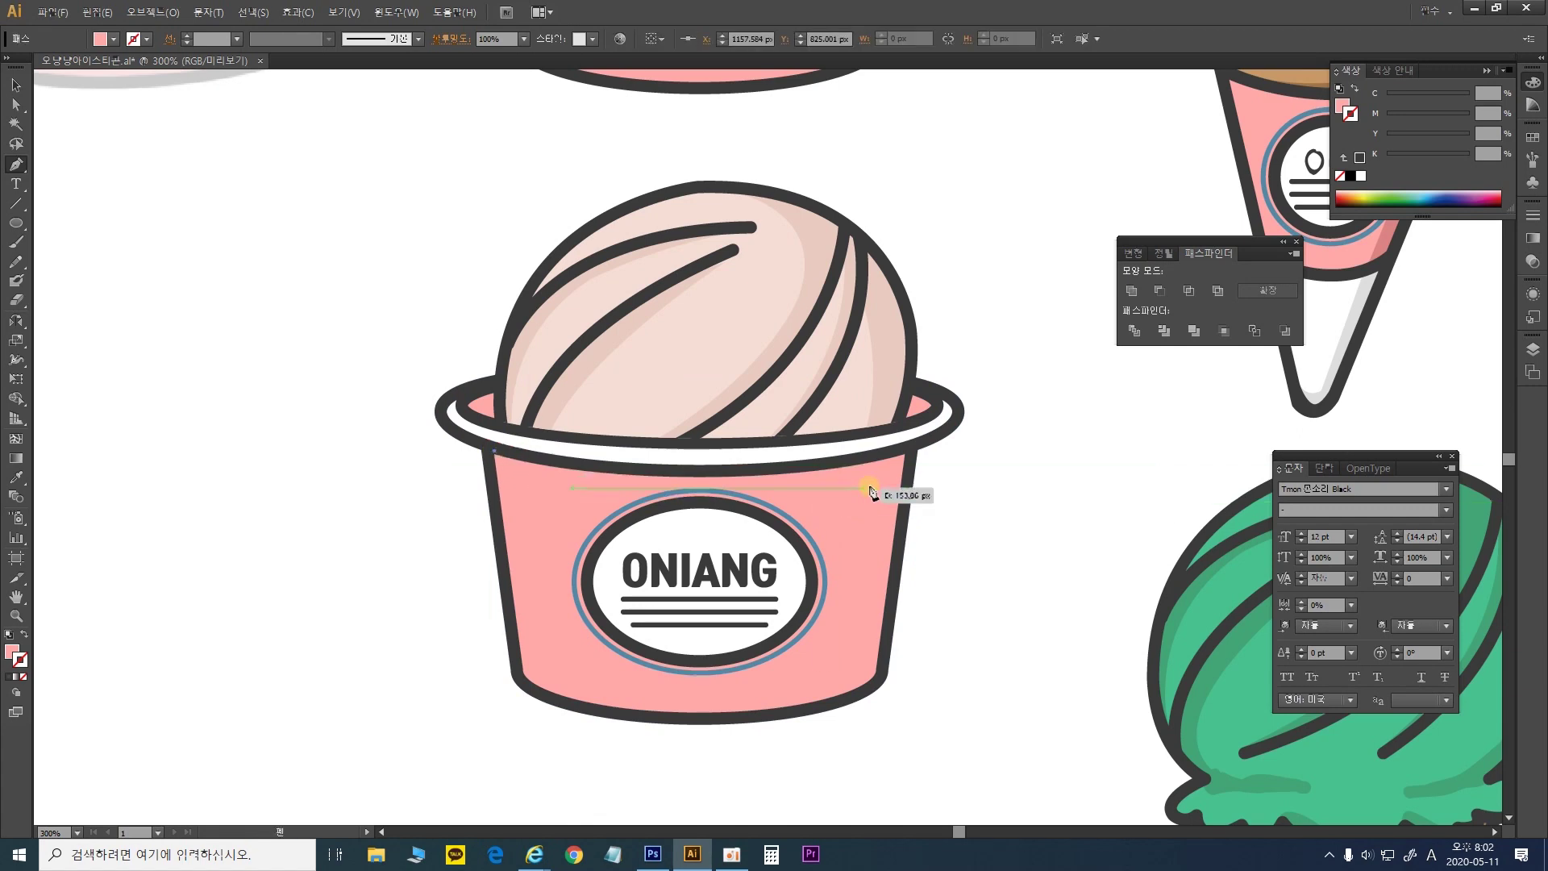
{"action": "left_click_drag", "start_coordinate": [875, 488], "coordinate": [1163, 464]}
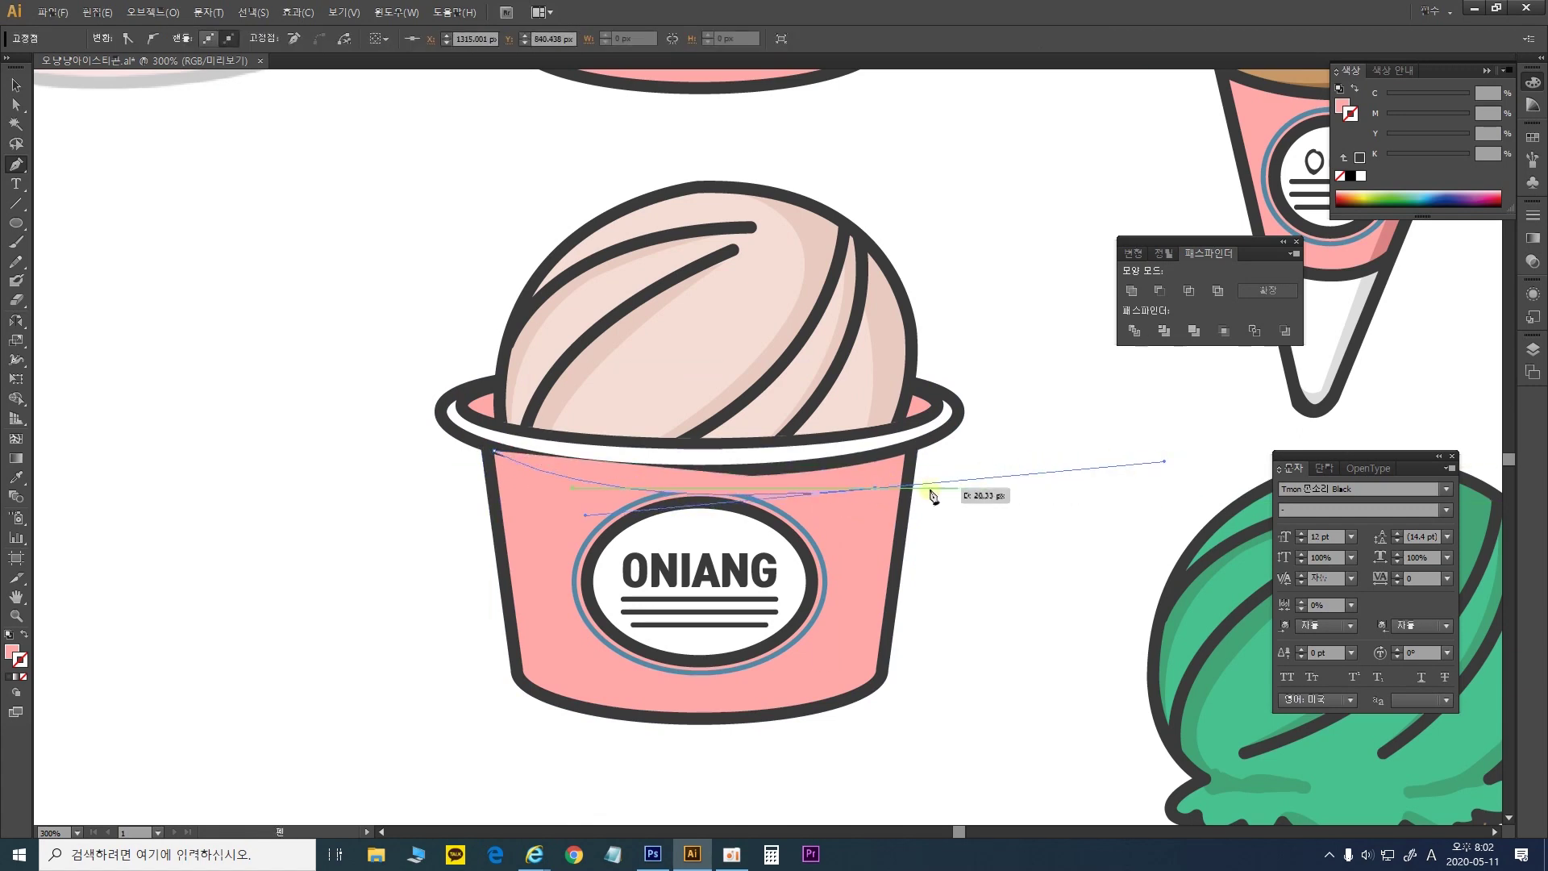
{"action": "left_click", "coordinate": [875, 488]}
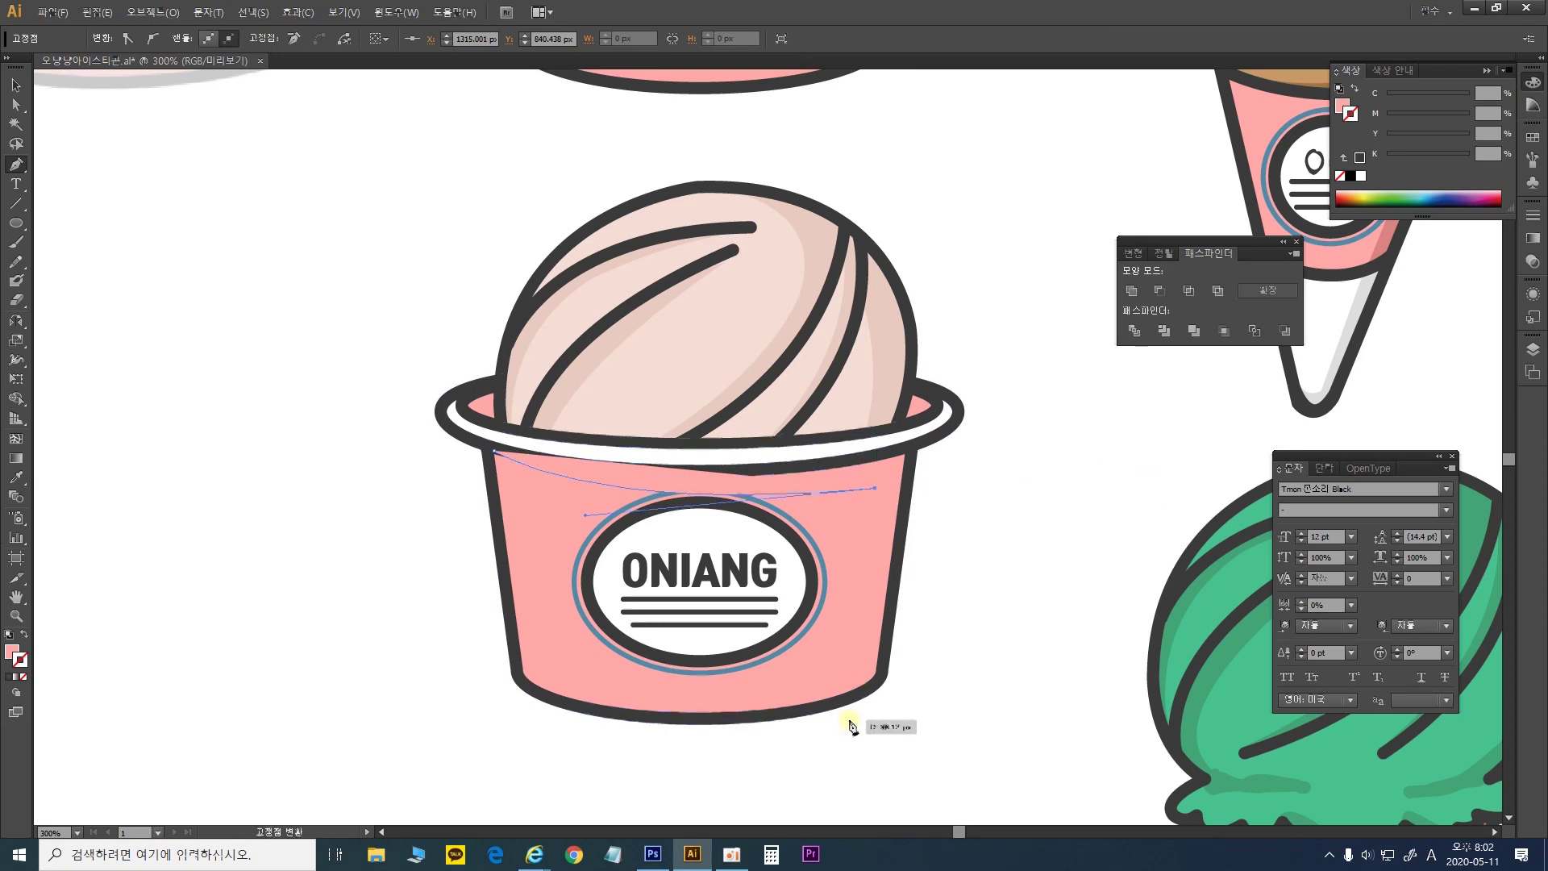
{"action": "left_click", "coordinate": [852, 666]}
{"action": "mouse_move", "coordinate": [680, 719]}
{"action": "left_mouse_down"}
{"action": "mouse_move", "coordinate": [581, 726]}
{"action": "mouse_move", "coordinate": [688, 726]}
{"action": "left_mouse_up"}
{"action": "left_click_drag", "start_coordinate": [885, 656], "coordinate": [894, 579]}
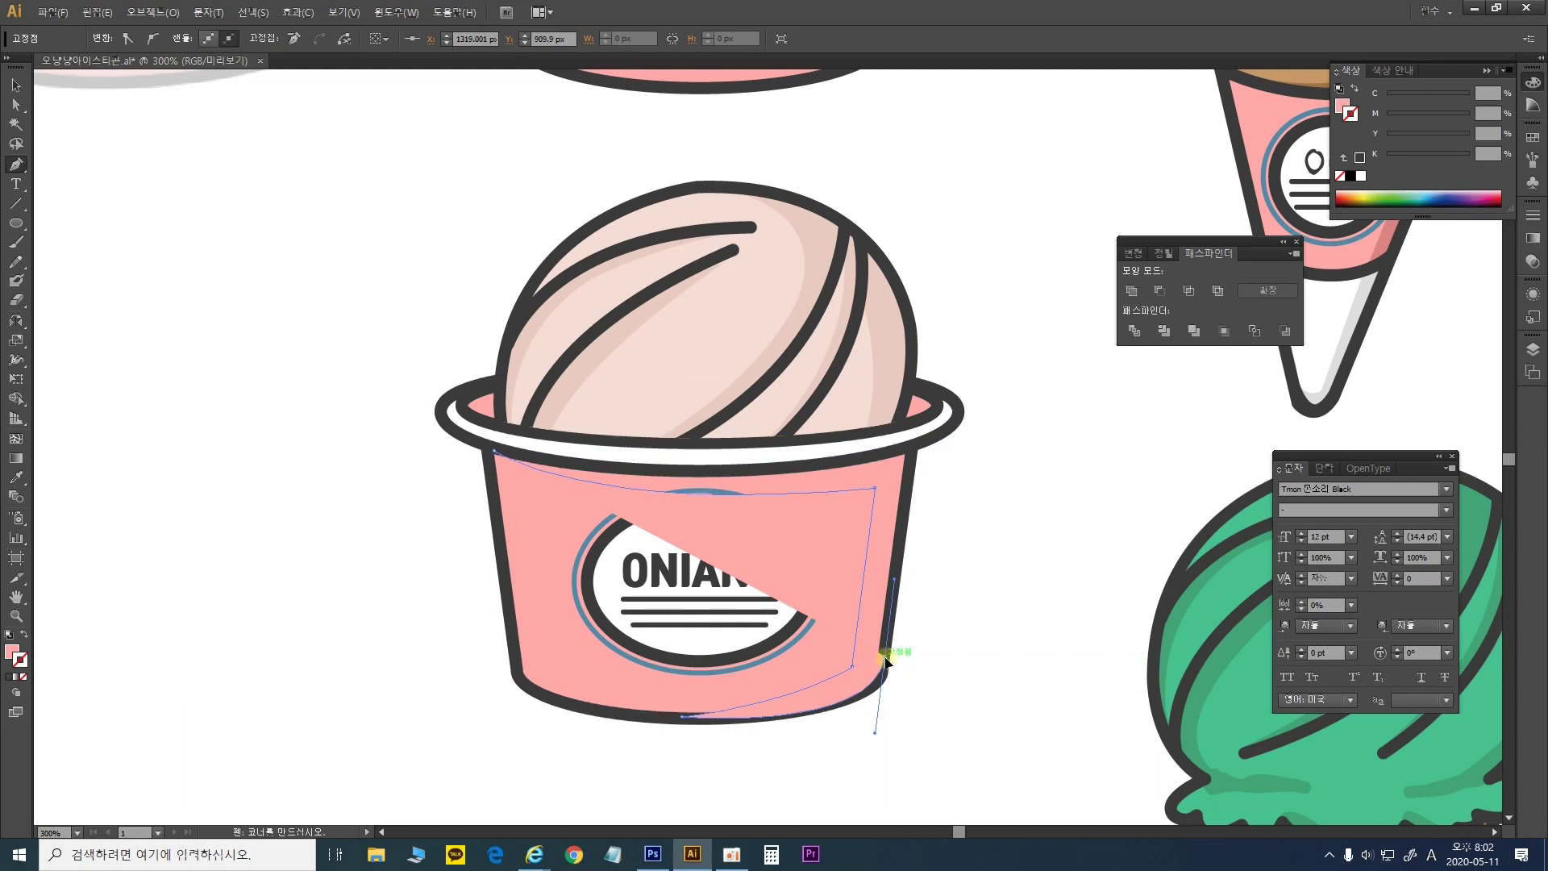
{"action": "left_click", "coordinate": [912, 454]}
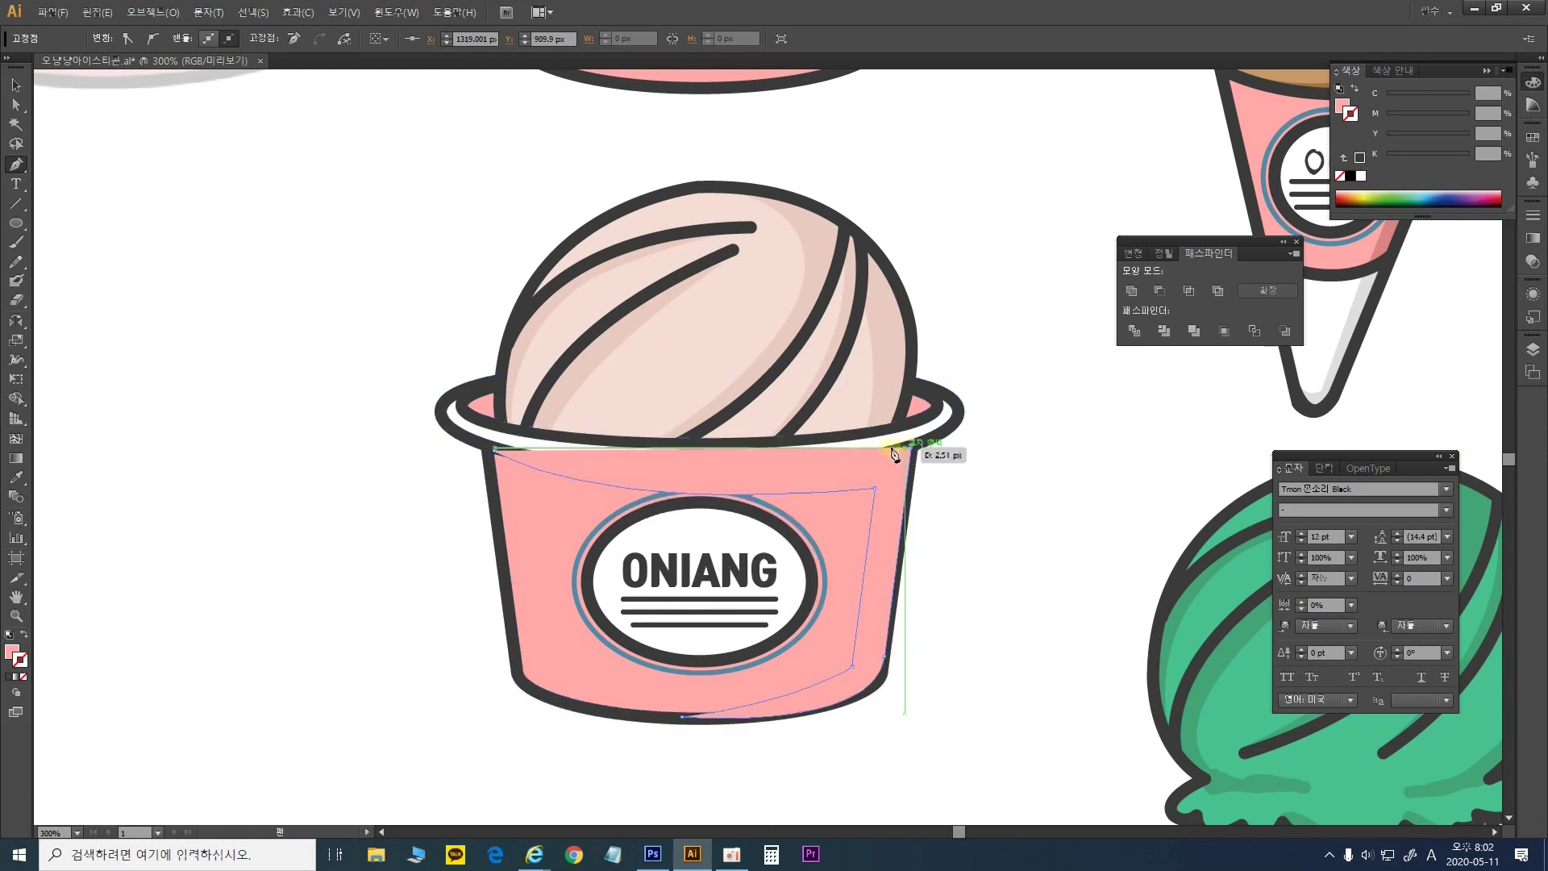
{"action": "left_click", "coordinate": [495, 453]}
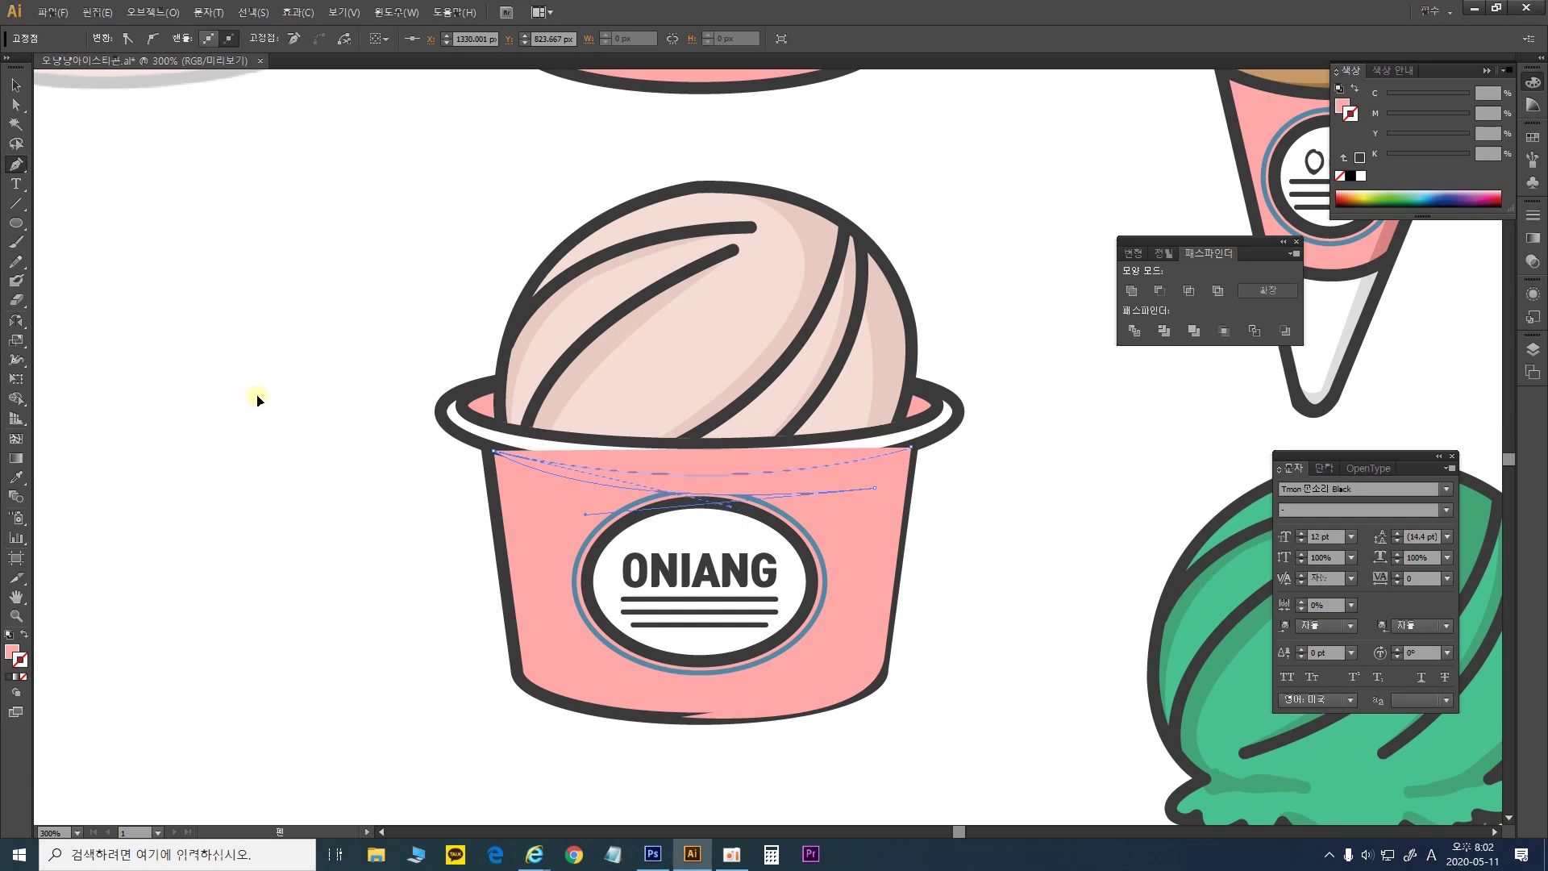
{"action": "left_click", "coordinate": [495, 445]}
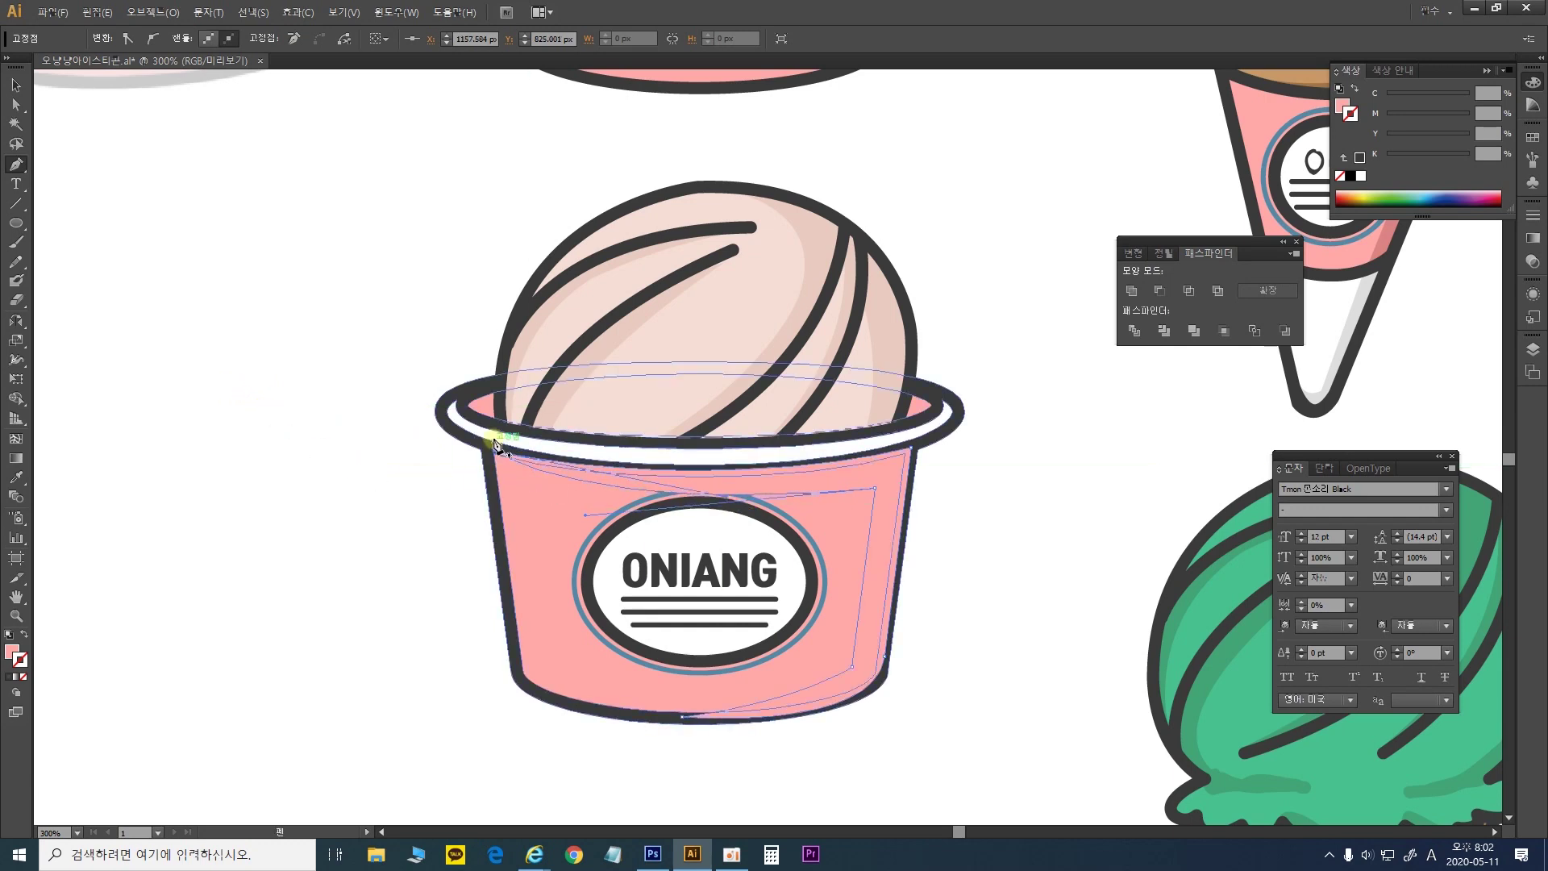
Fill the cup's shadow shape with the darker pink sampled from the shadow on the neighbouring cone
{"action": "left_click", "coordinate": [16, 477]}
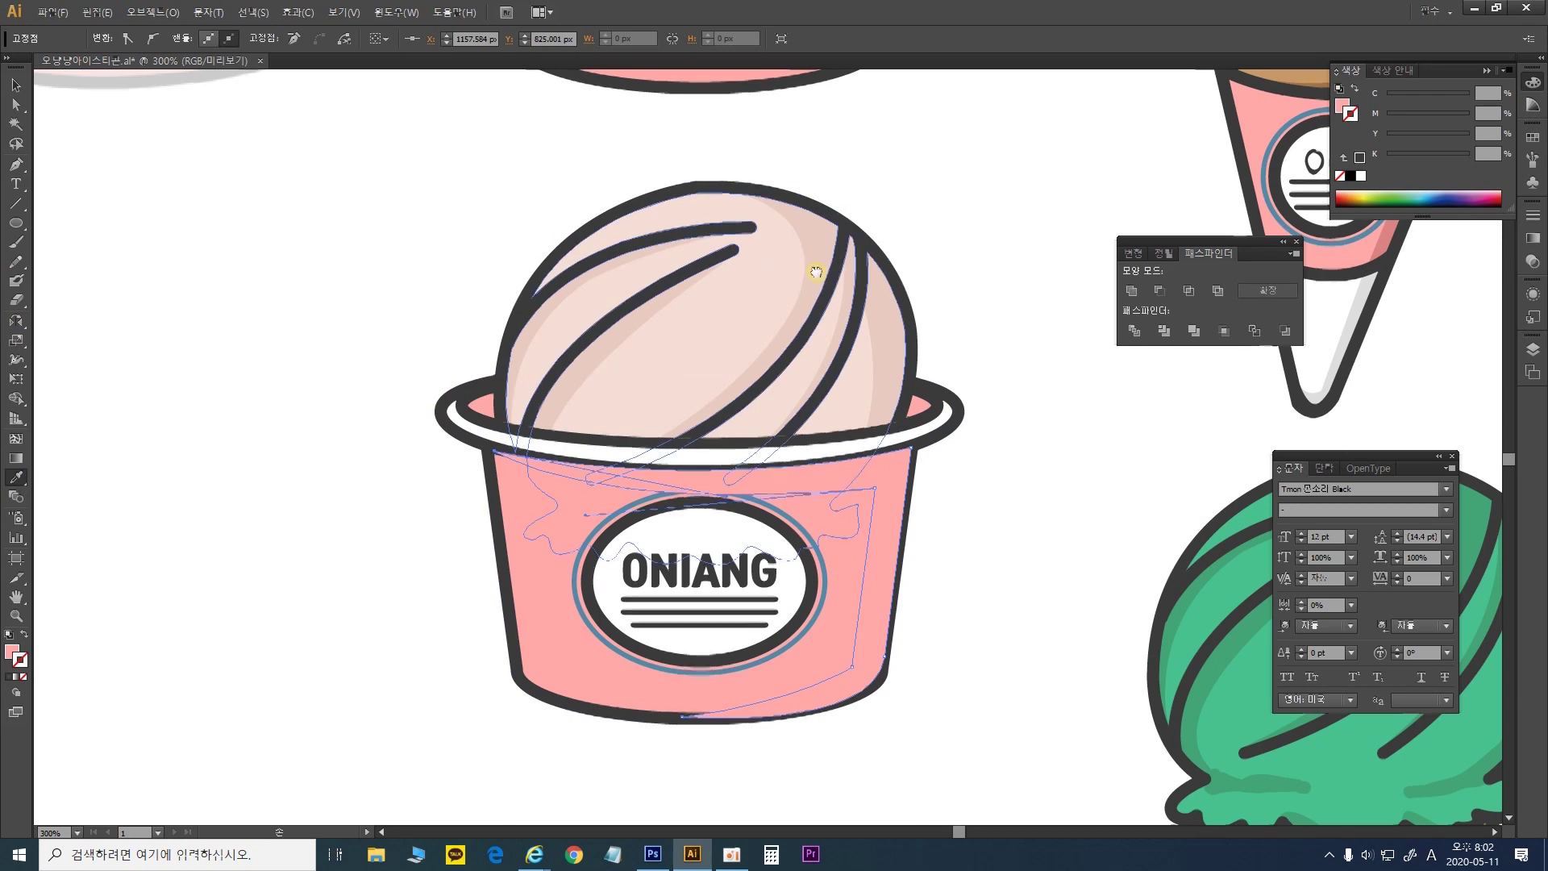
{"action": "left_click_drag", "start_coordinate": [820, 273], "coordinate": [651, 307]}
{"action": "left_click", "coordinate": [1262, 141]}
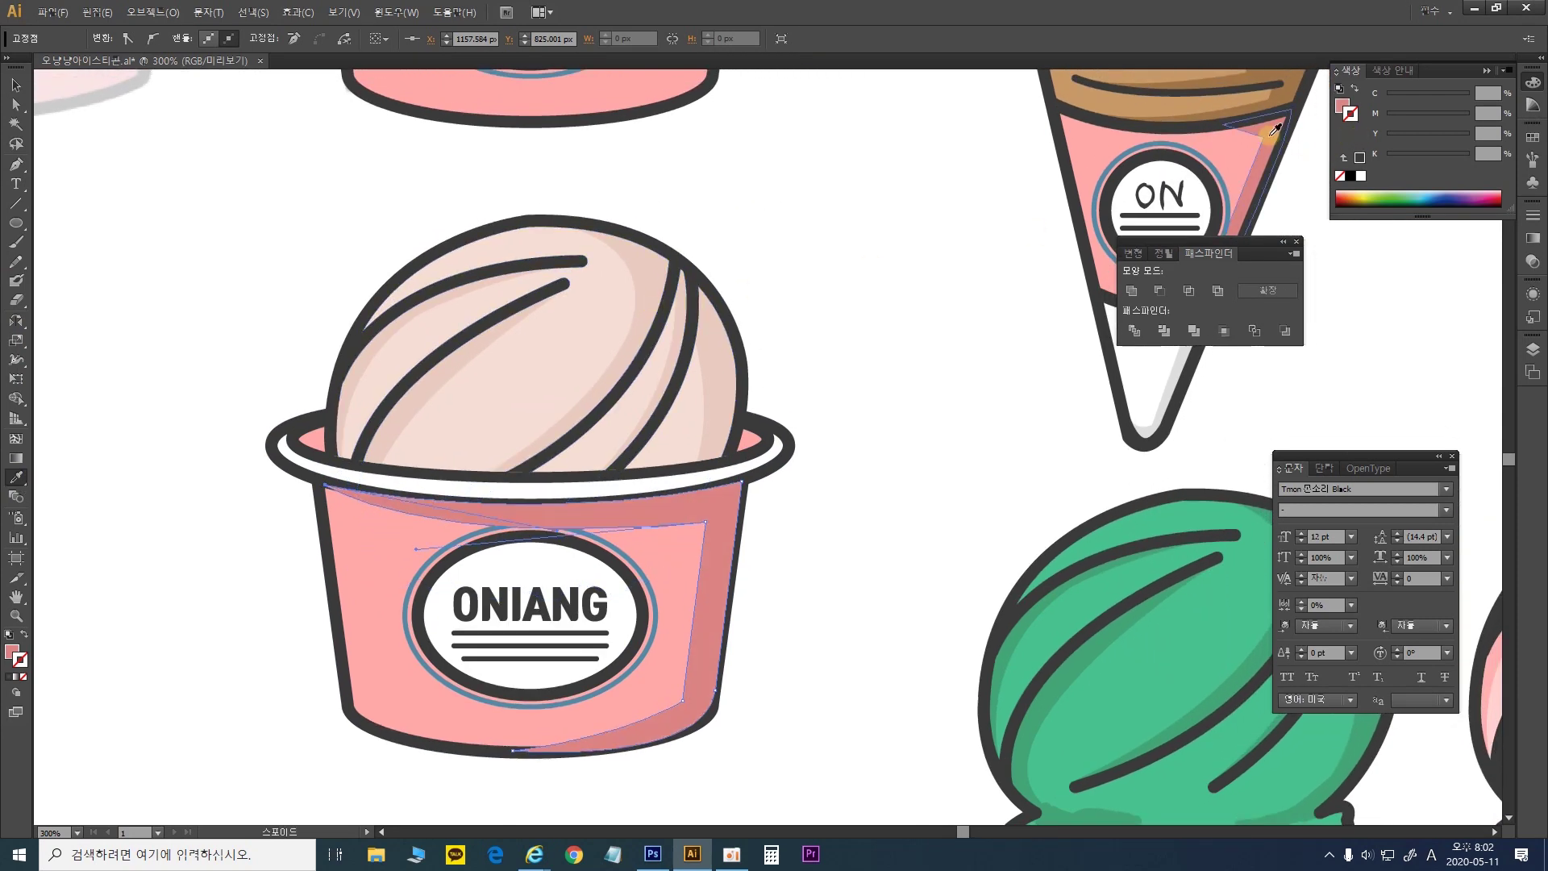
Ungroup the cup and arrange the shadow shape between its pink fill and its dark outlines
{"action": "key", "text": "ctrl+bracketleft"}
{"action": "left_click_drag", "start_coordinate": [690, 495], "coordinate": [816, 462]}
{"action": "left_click", "coordinate": [839, 473]}
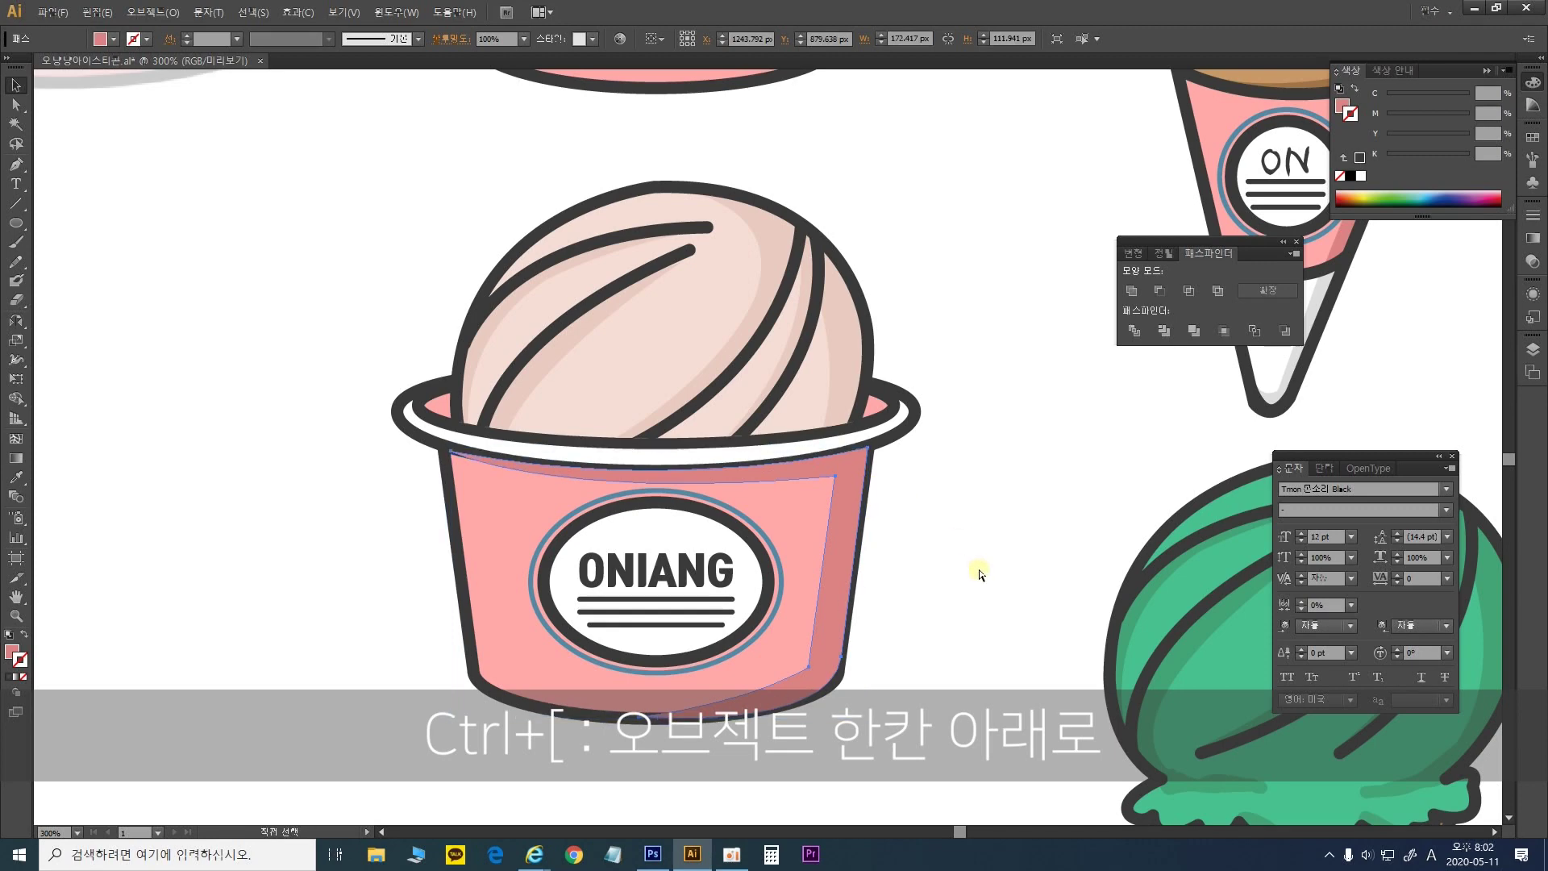
{"action": "key", "text": "ctrl+bracketleft"}
{"action": "right_click", "coordinate": [801, 527]}
{"action": "left_click", "coordinate": [889, 621]}
{"action": "left_click", "coordinate": [815, 534]}
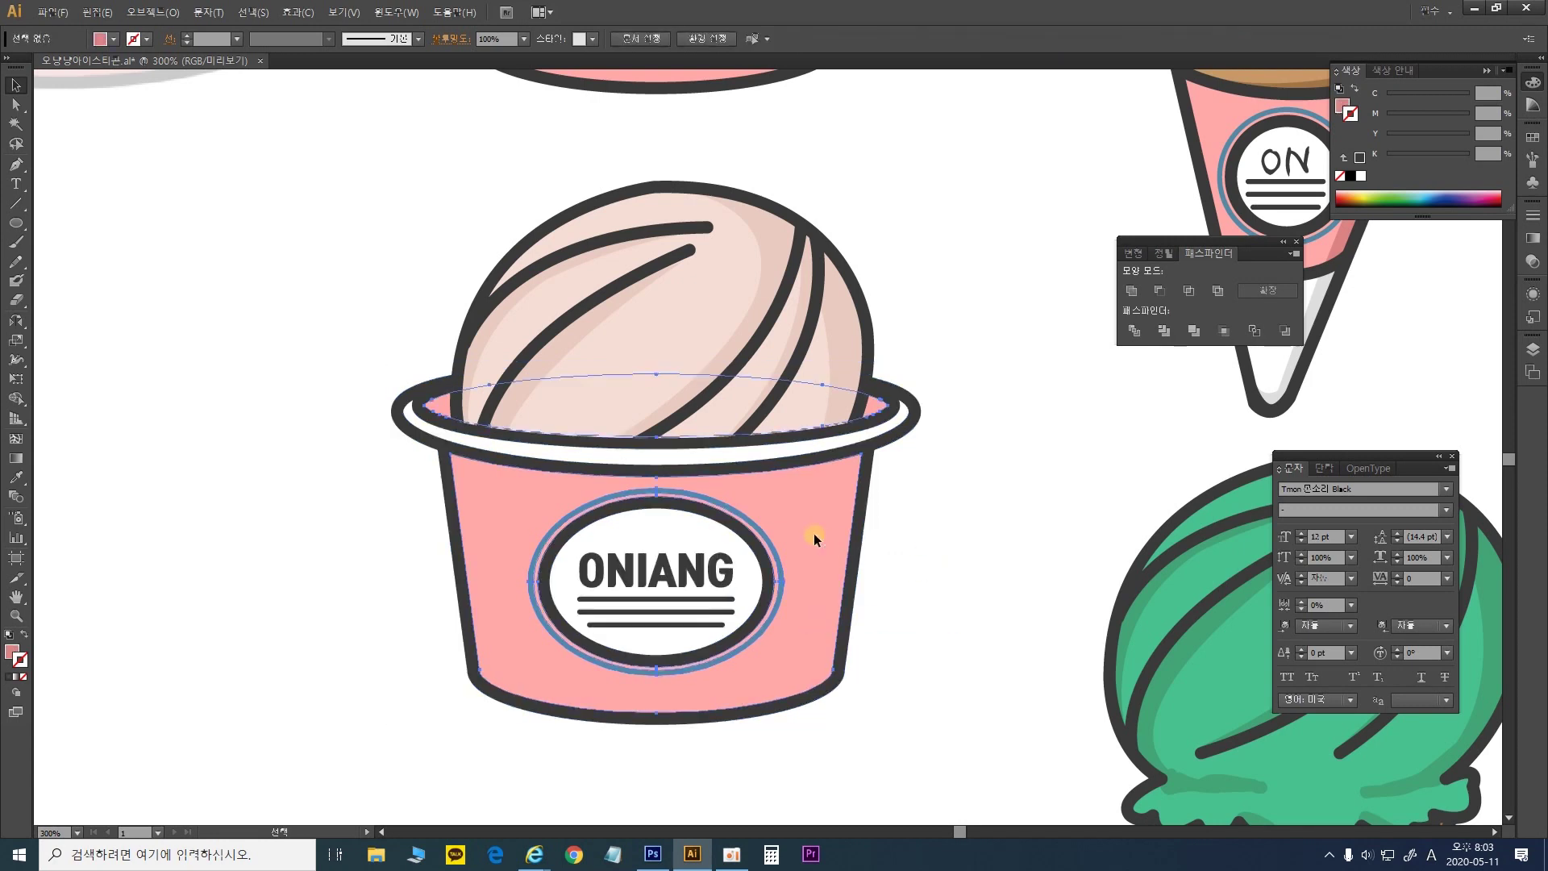
{"action": "key", "text": "ctrl+bracketleft"}
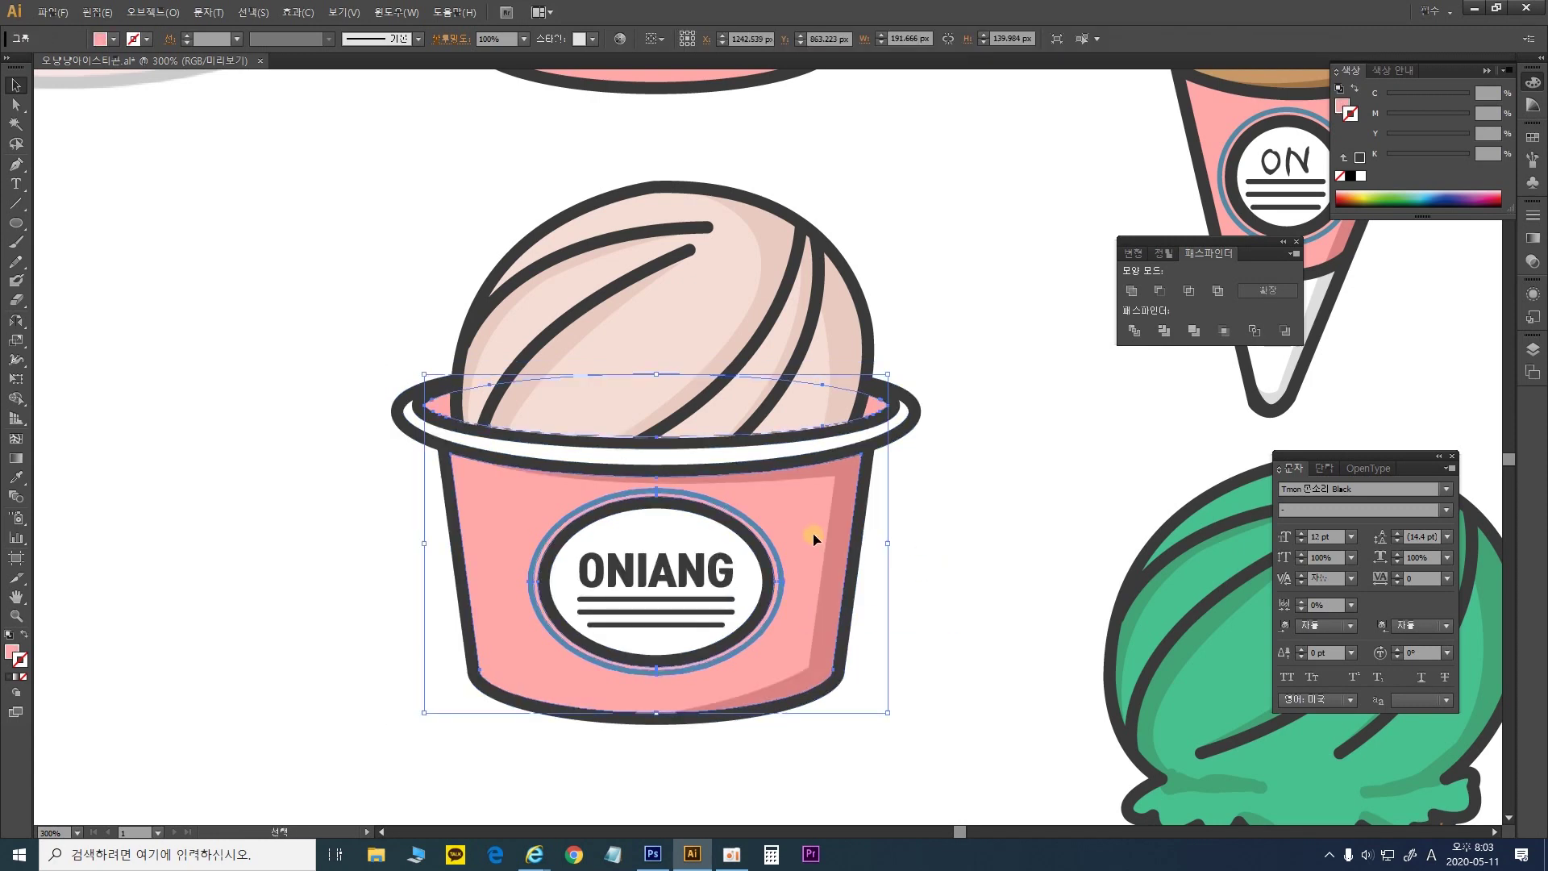
{"action": "left_click", "coordinate": [925, 535]}
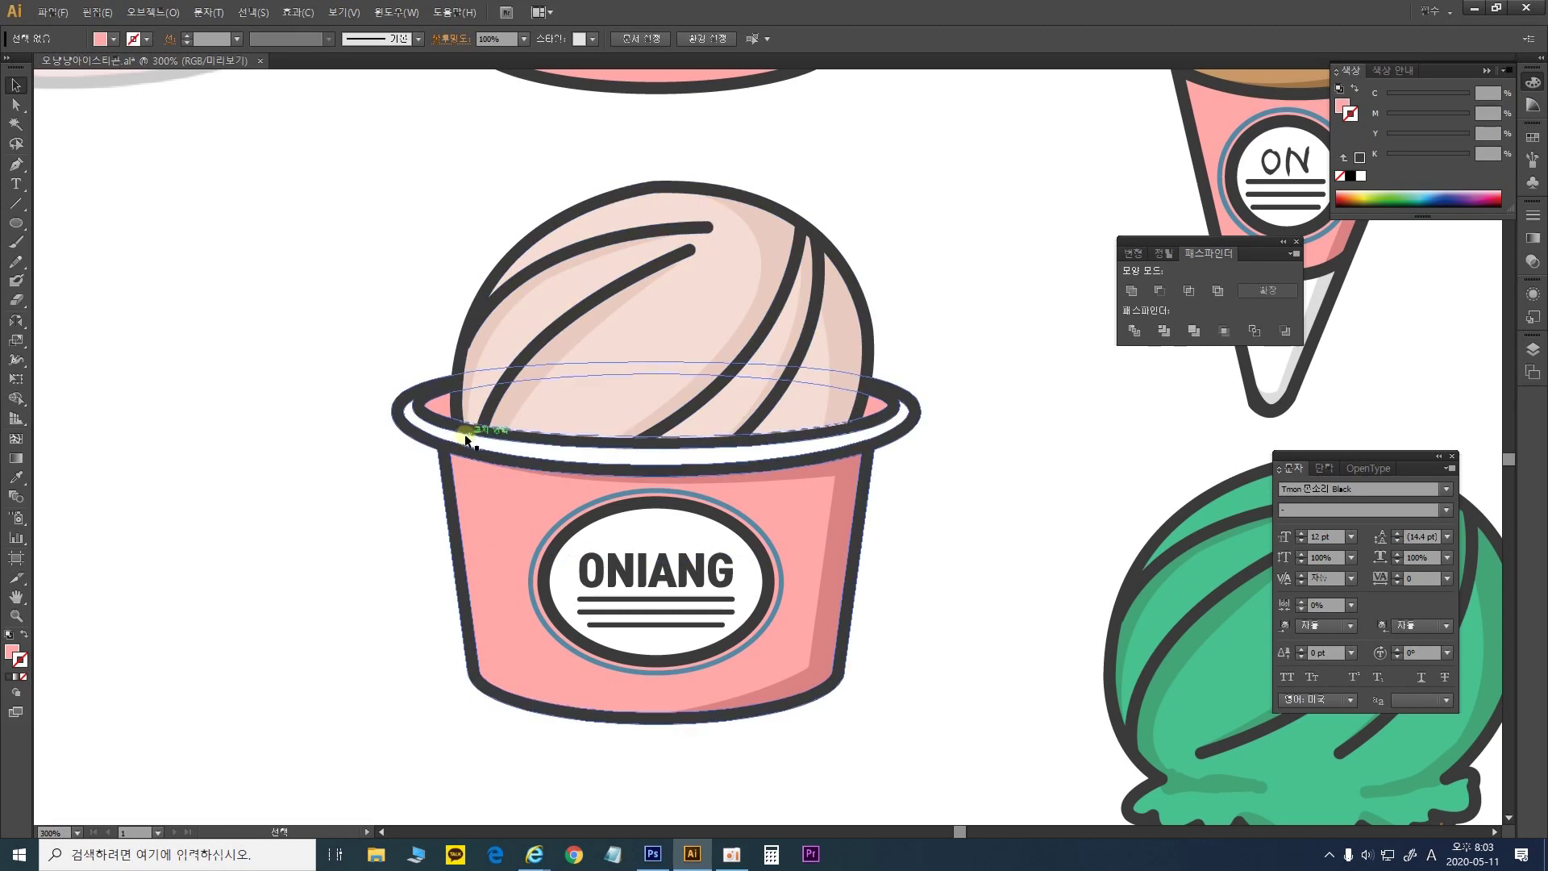
Draw a closed Pen shape over the inner cup wall right of the scoop and fill it with the cup shadow's darker pink
{"action": "left_click", "coordinate": [16, 164]}
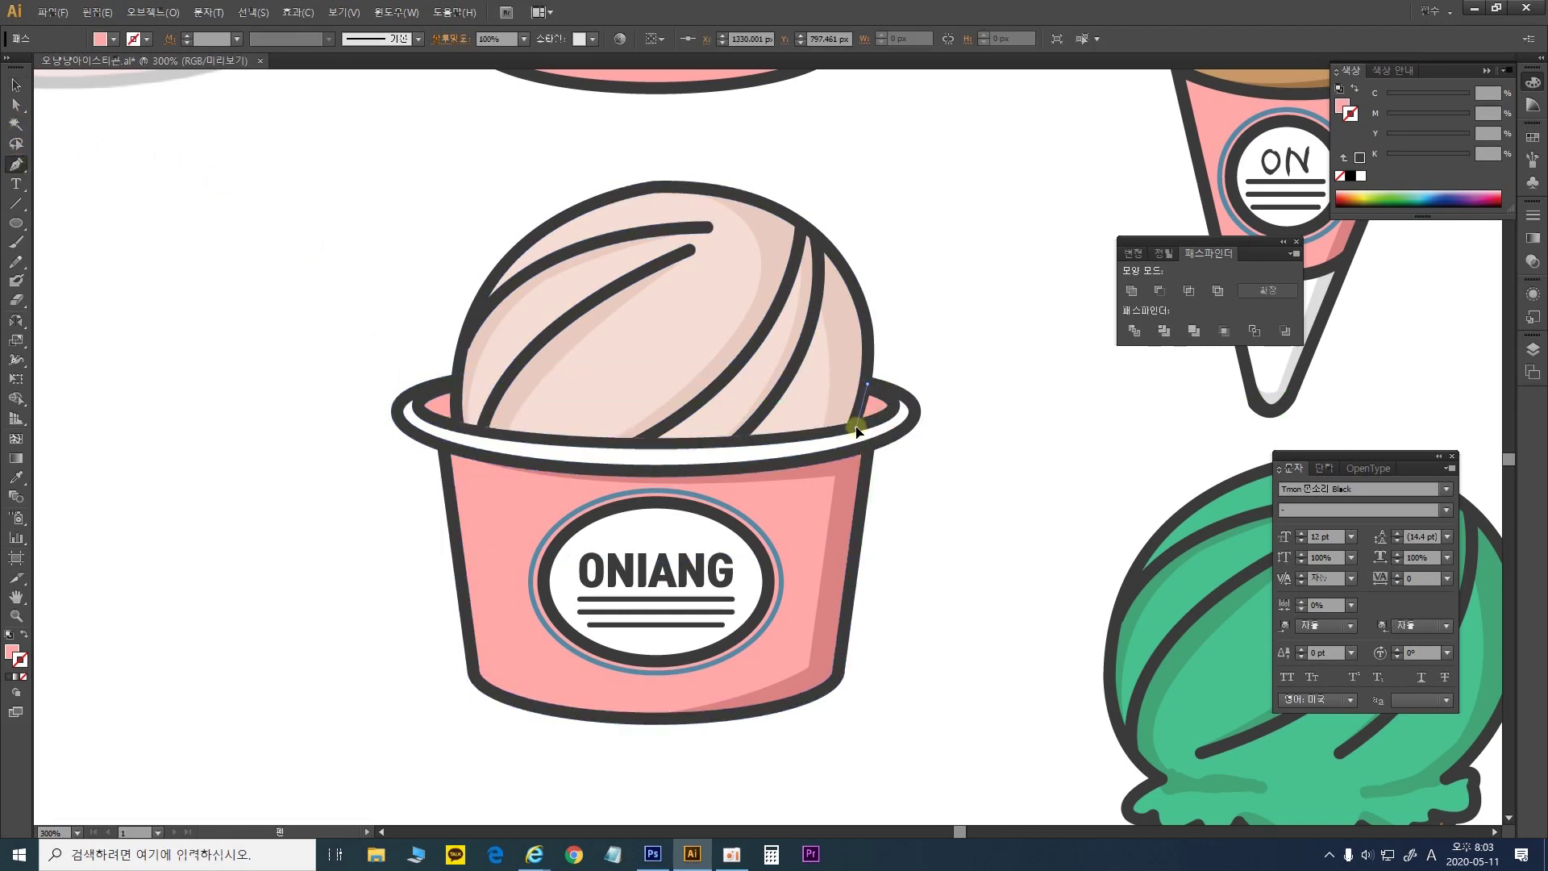
{"action": "left_click", "coordinate": [893, 406]}
{"action": "left_click", "coordinate": [895, 405]}
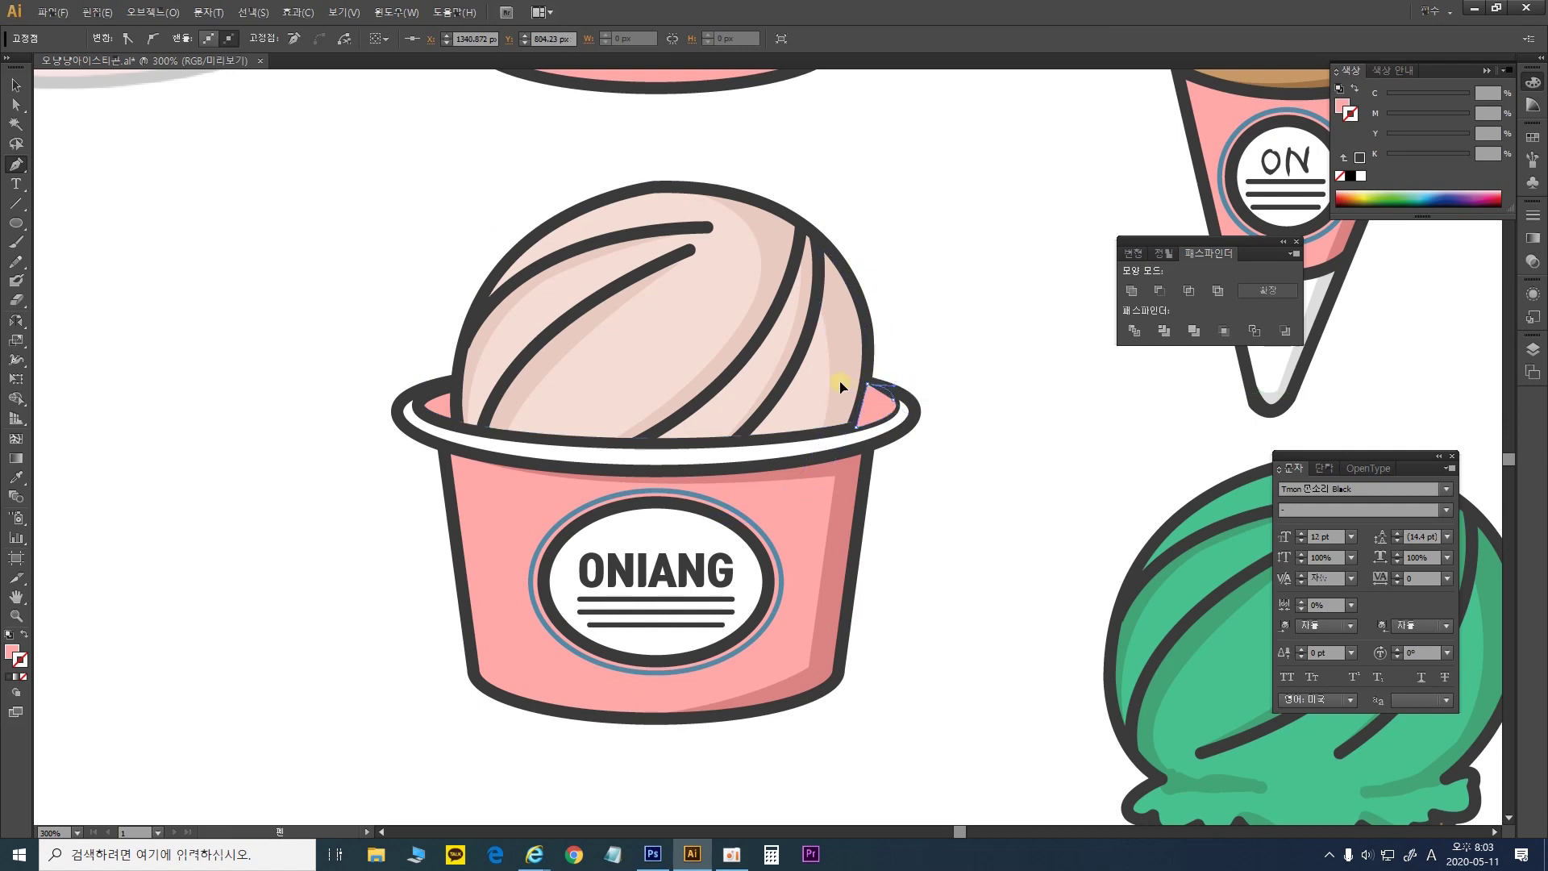
{"action": "left_click", "coordinate": [16, 476]}
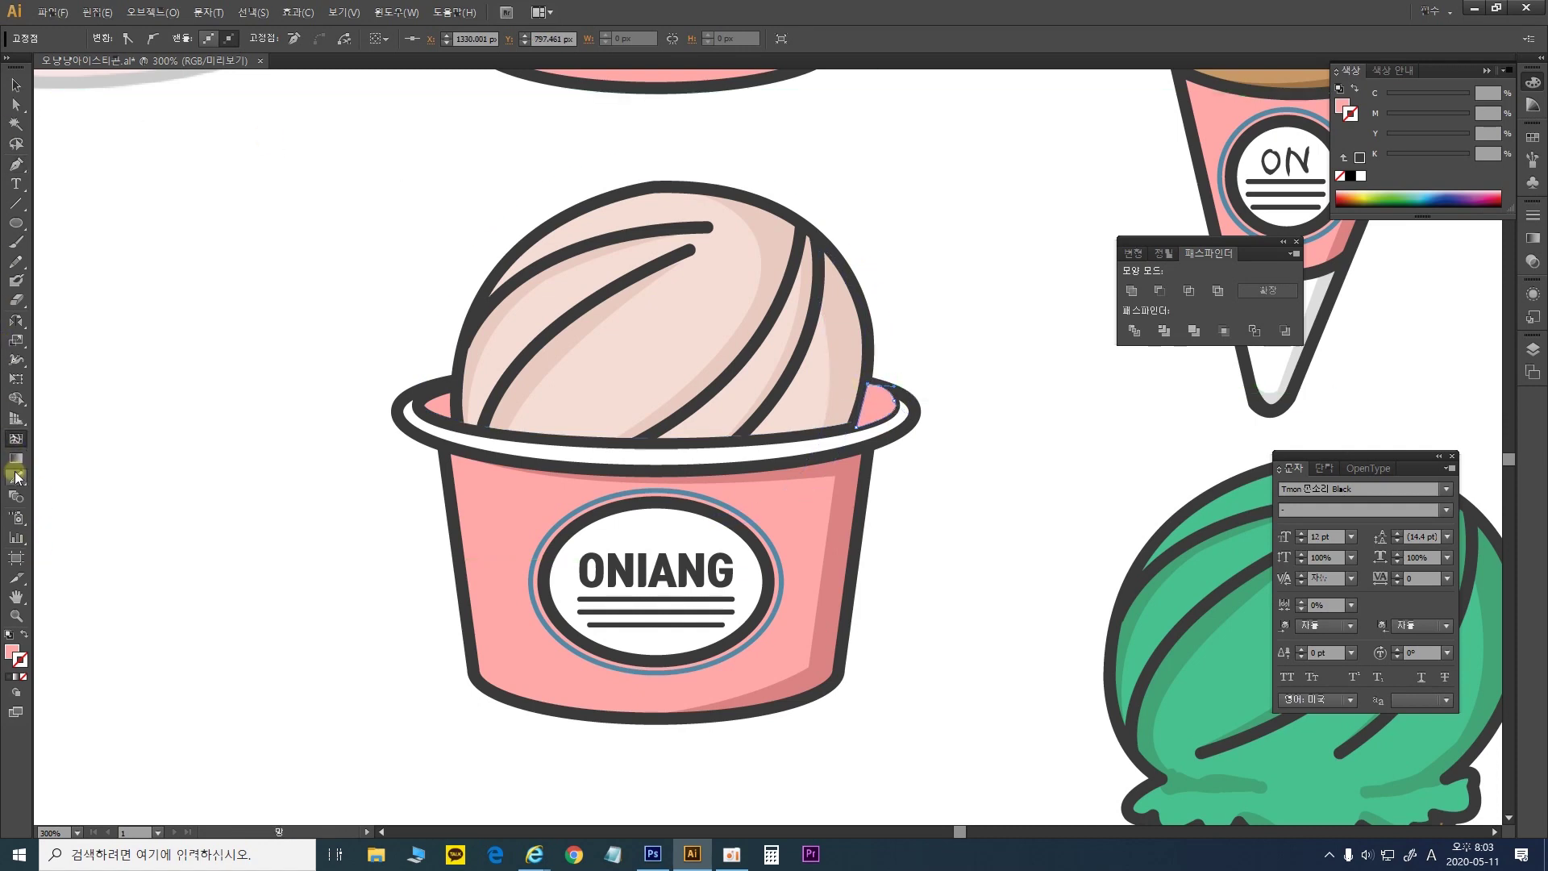
{"action": "left_click", "coordinate": [847, 479]}
Send the right inner-wall shadow shape backward so it sits beneath the cup's dark outline
{"action": "left_click", "coordinate": [16, 84]}
{"action": "left_click", "coordinate": [881, 410]}
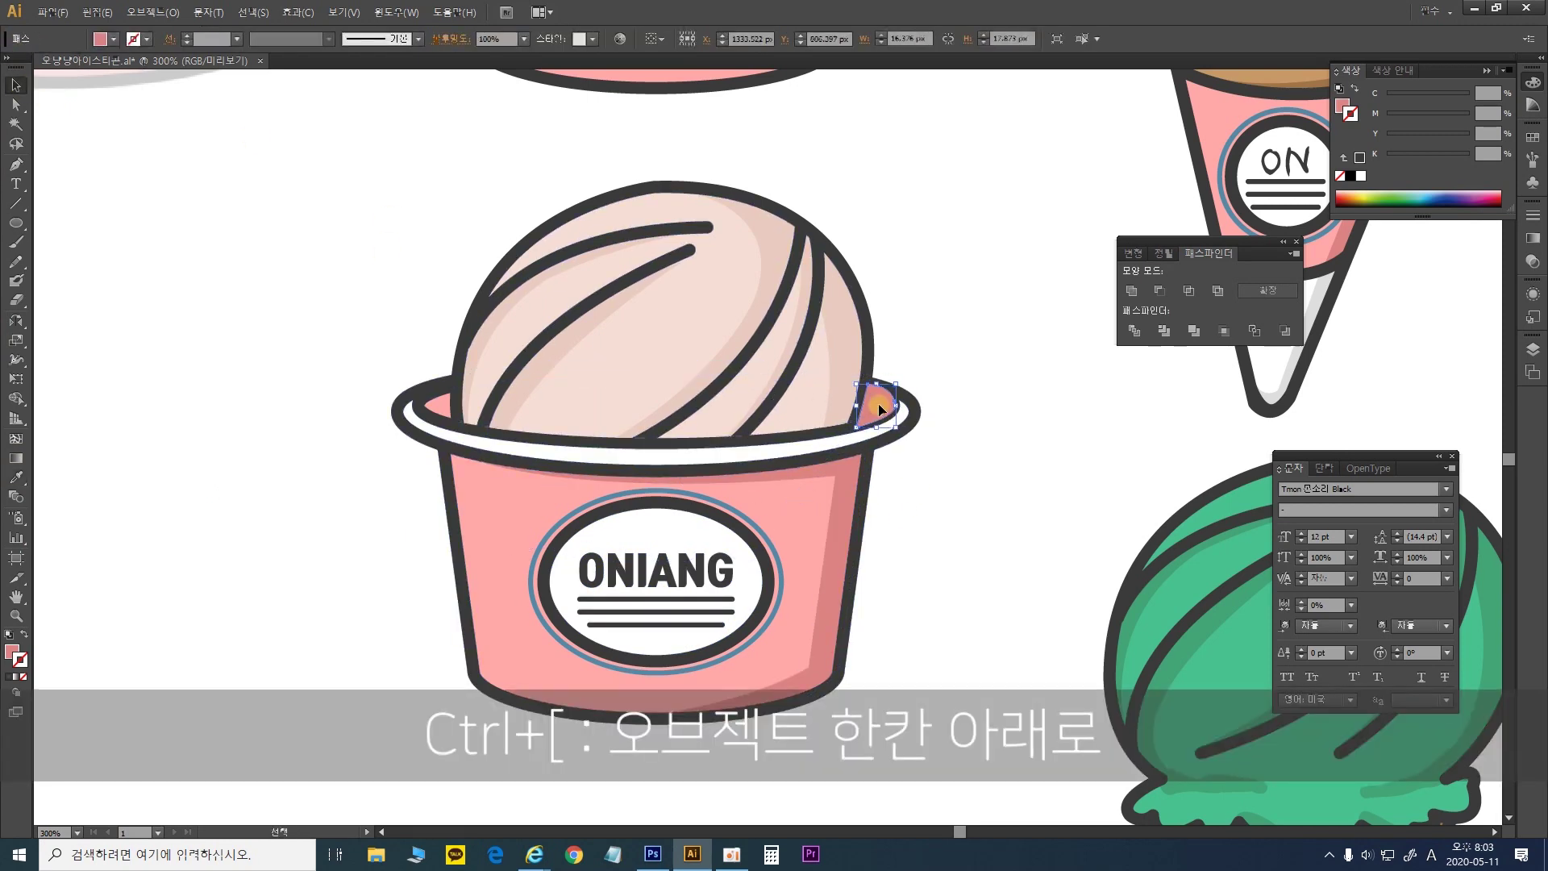
{"action": "key", "text": "ctrl+bracketleft"}
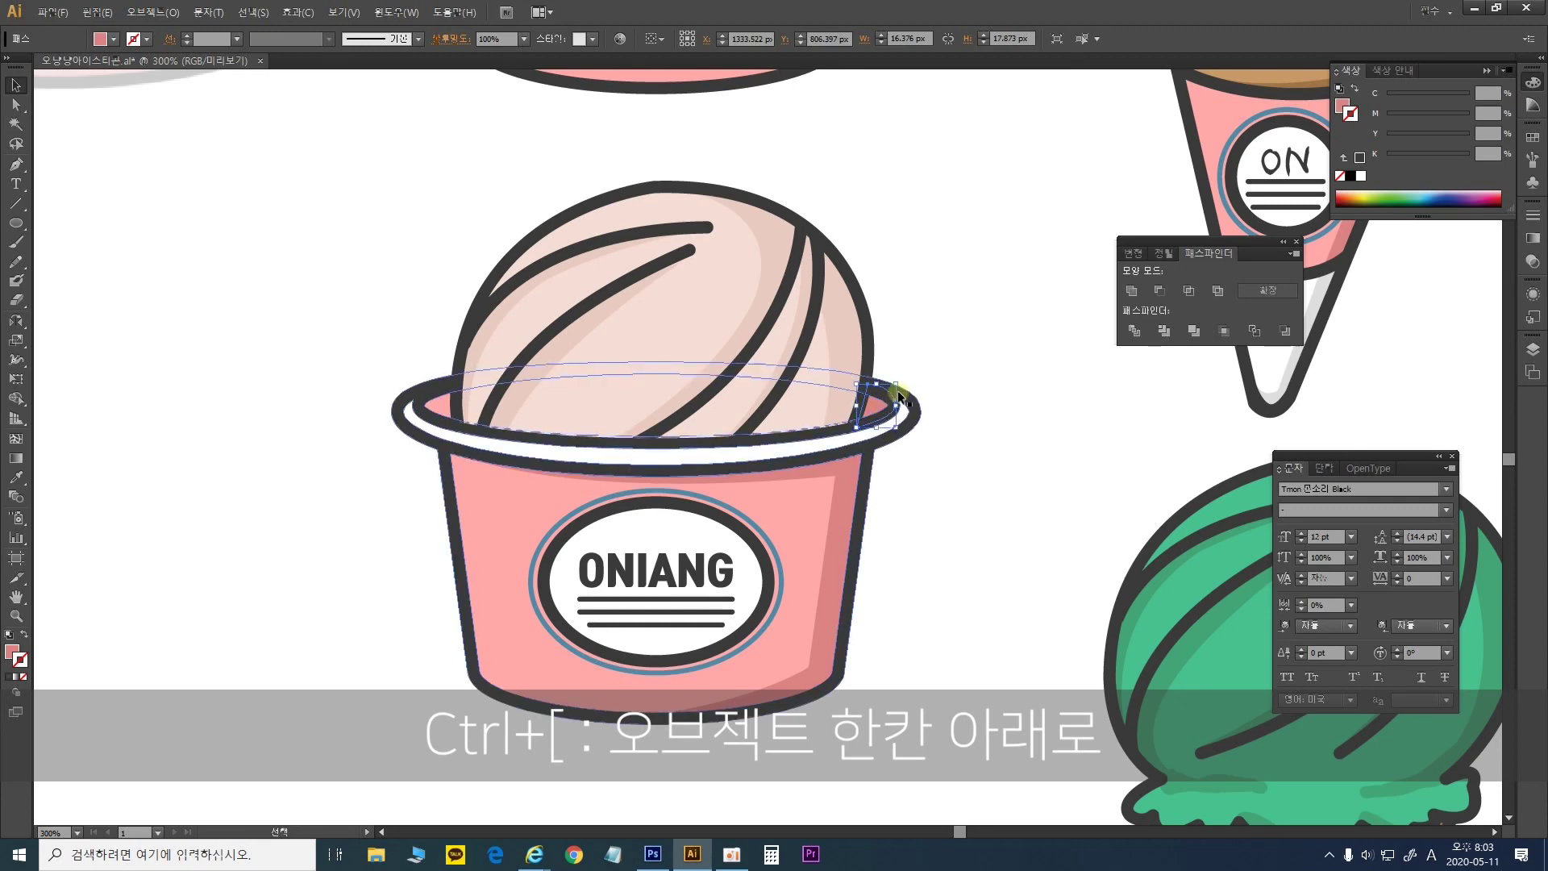
{"action": "left_click", "coordinate": [941, 403]}
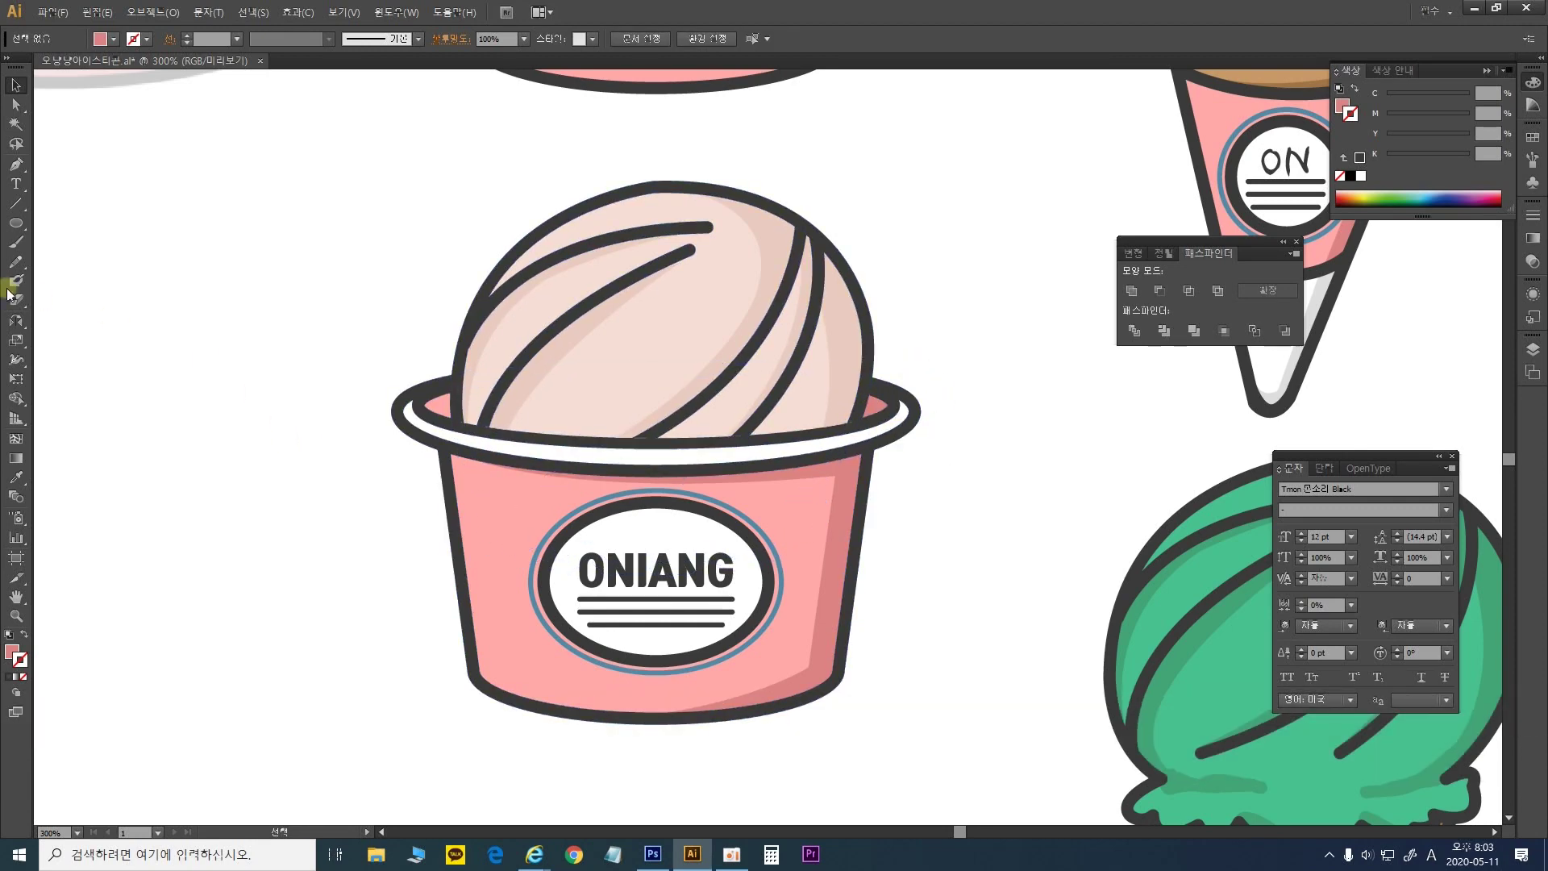
Draw a closed darker pink Pen shape over the inner cup wall left of the scoop
{"action": "left_click", "coordinate": [16, 163]}
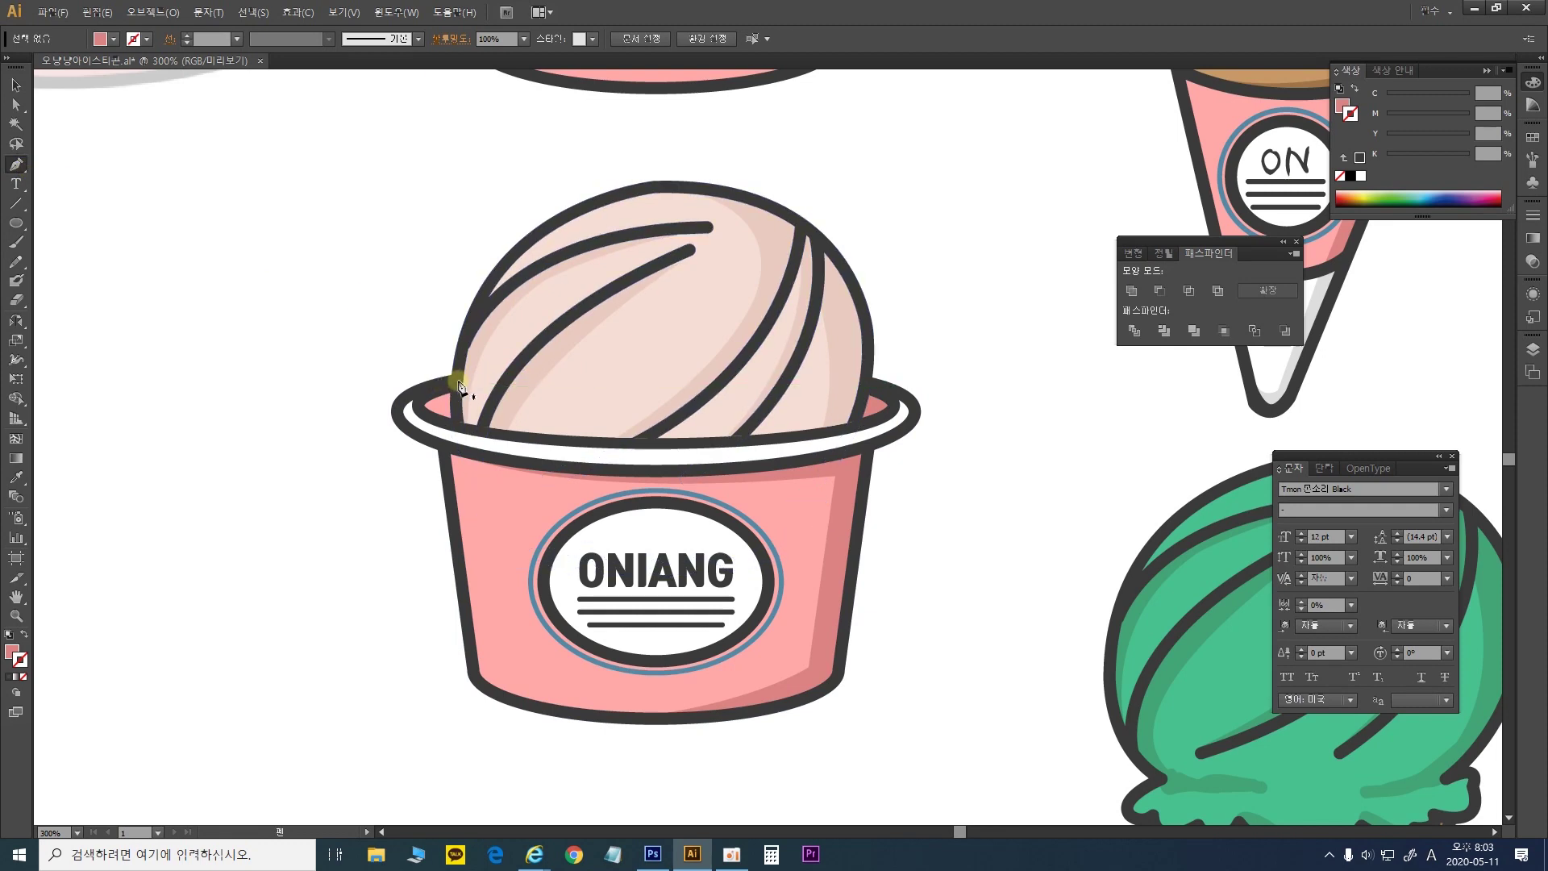
{"action": "left_click", "coordinate": [458, 379]}
{"action": "left_click_drag", "start_coordinate": [456, 427], "coordinate": [465, 442]}
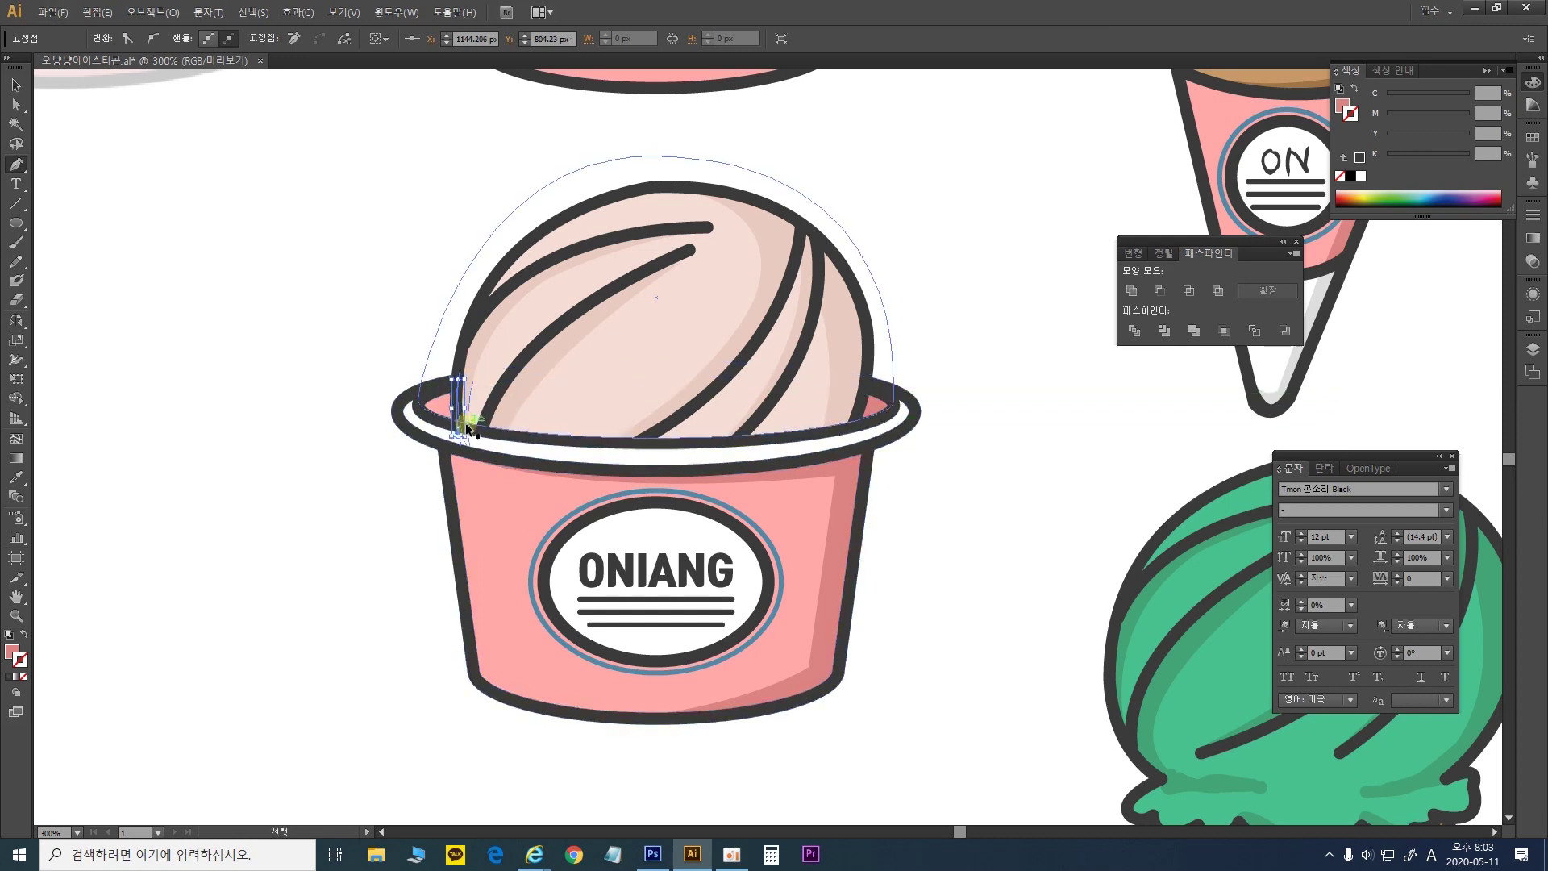
{"action": "left_click_drag", "start_coordinate": [436, 395], "coordinate": [479, 380]}
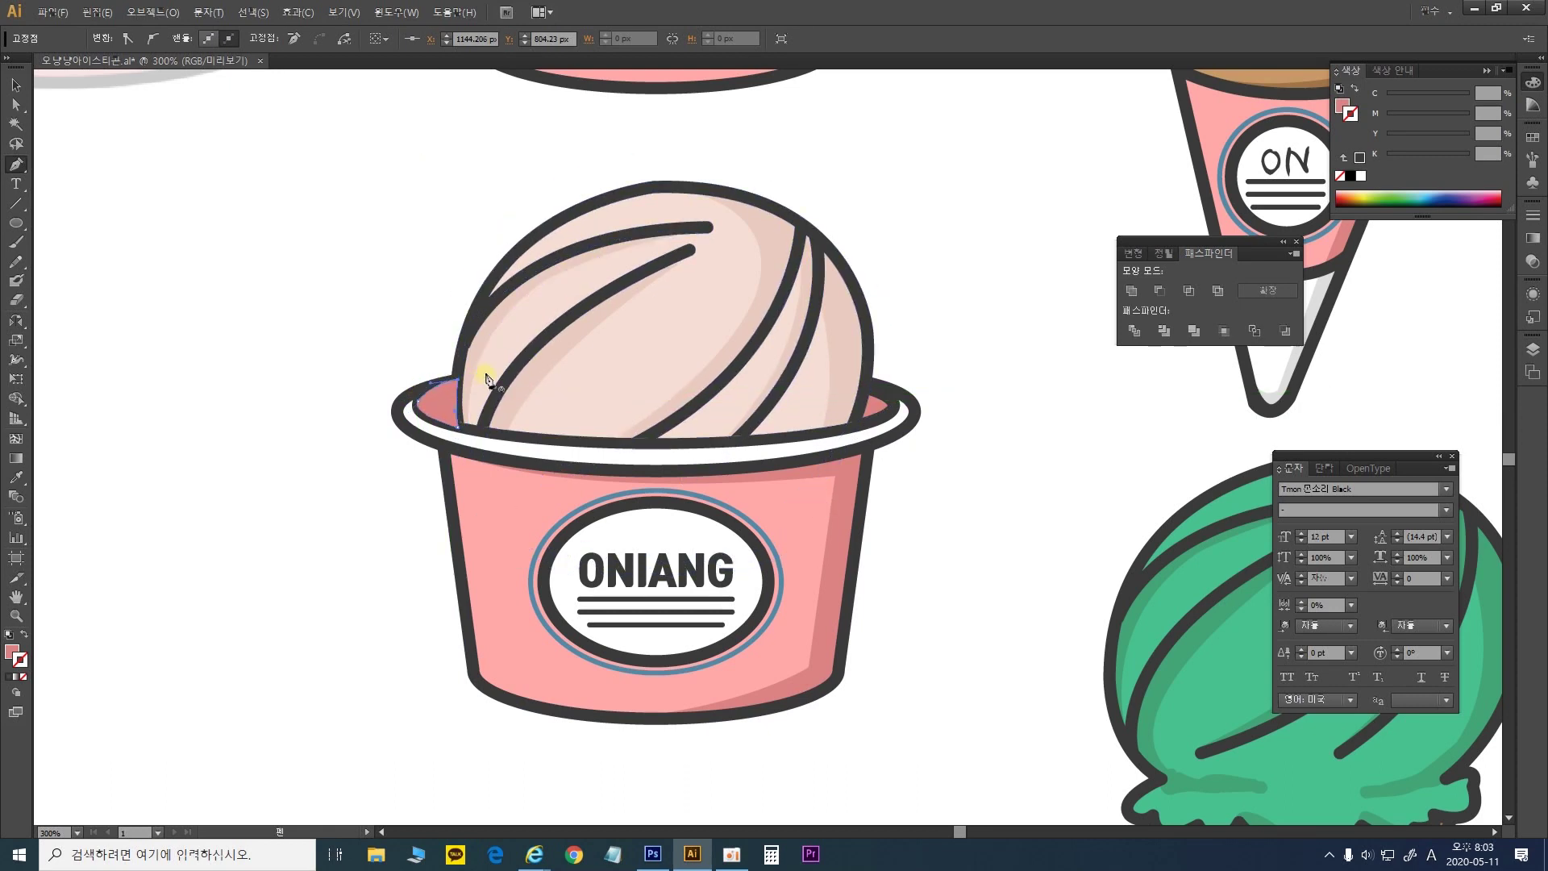
Send the left inner-wall shadow shape backward beneath the cup's dark outline
{"action": "key", "text": "v"}
{"action": "left_click", "coordinate": [436, 399]}
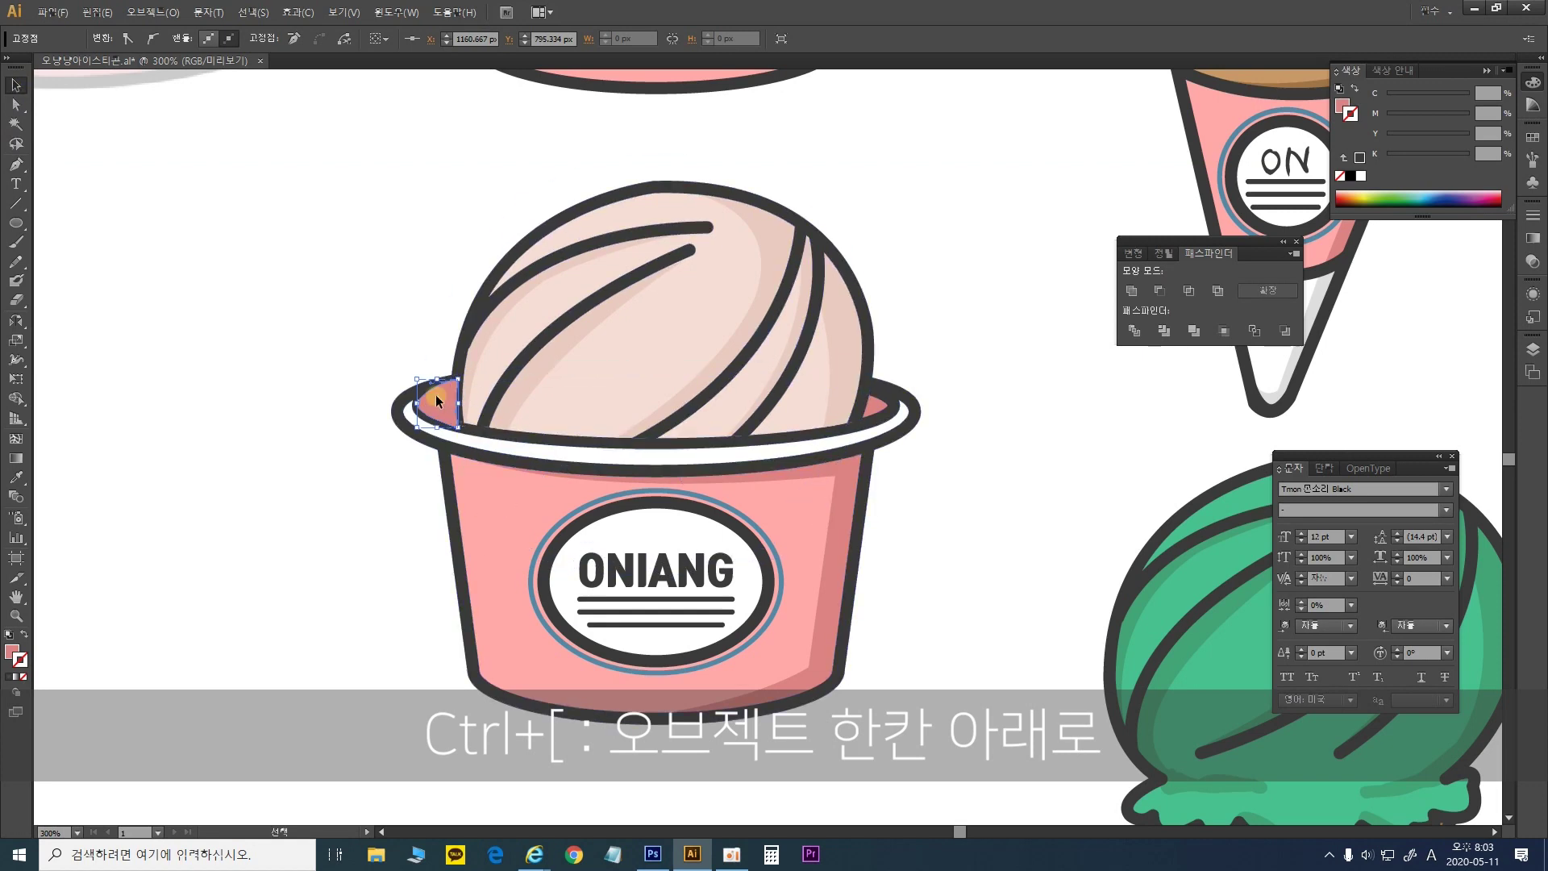
{"action": "key", "text": "ctrl+bracketleft"}
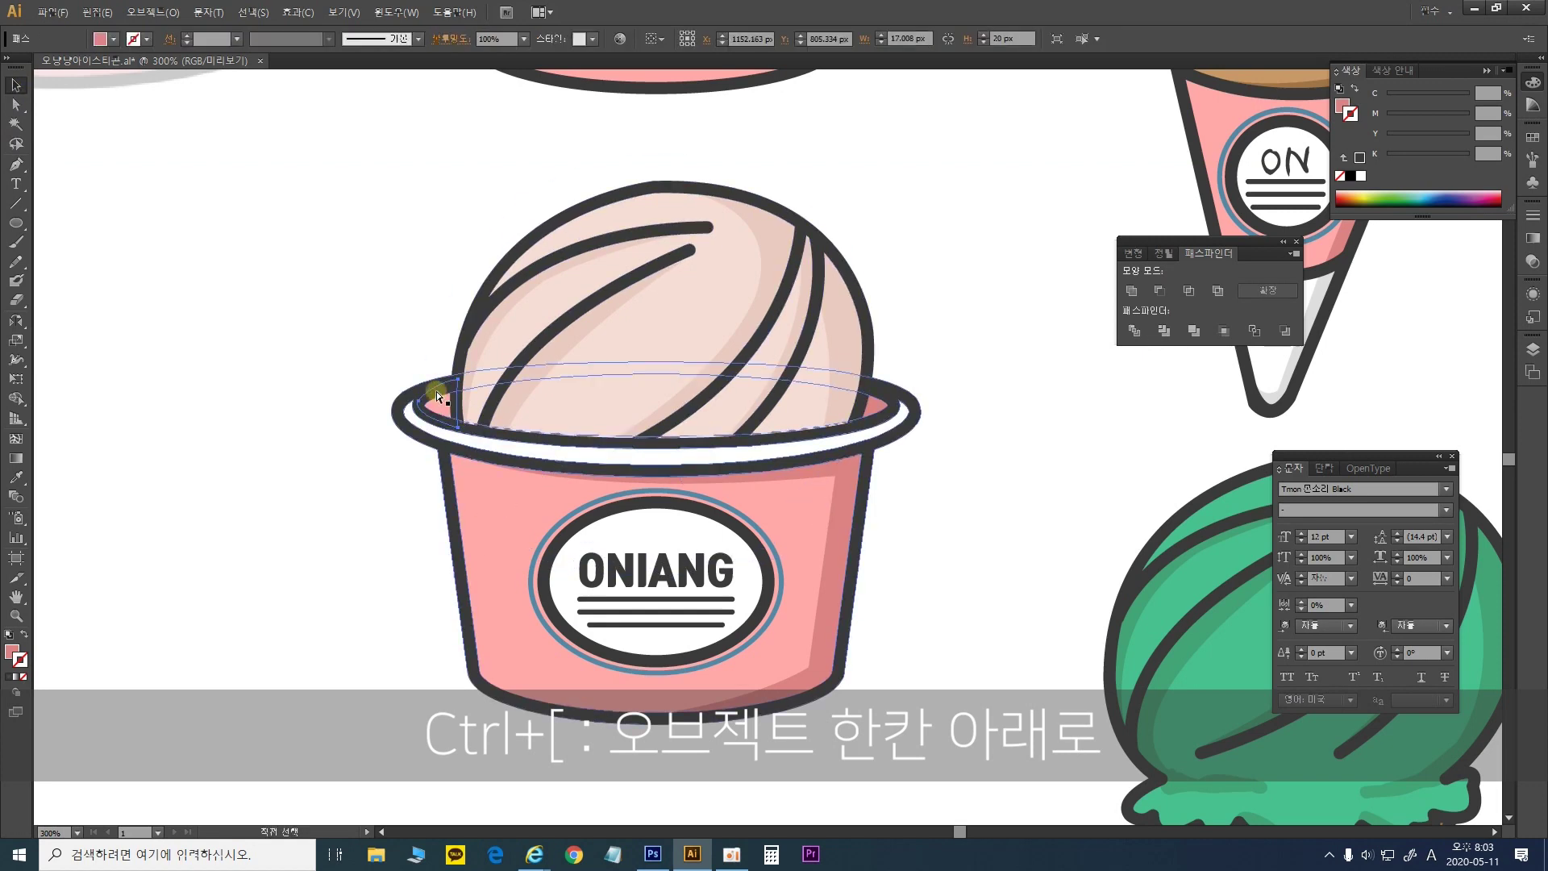
{"action": "left_click", "coordinate": [958, 376]}
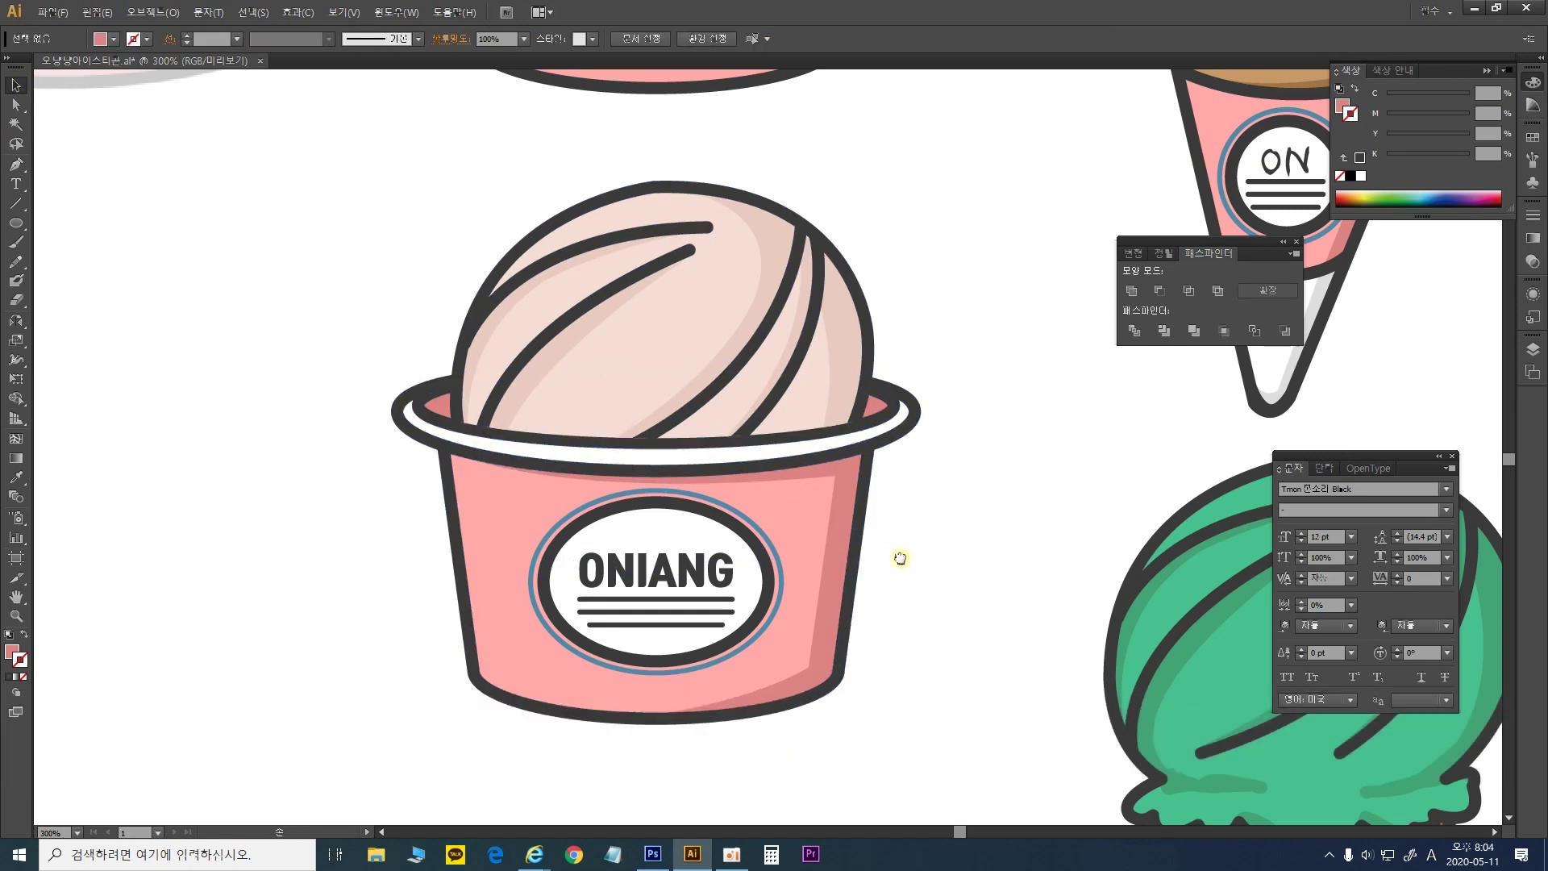
Duplicate the finished ONIANG cup with its scoop and place the copy directly to its left
{"action": "left_click_drag", "start_coordinate": [967, 661], "coordinate": [947, 688]}
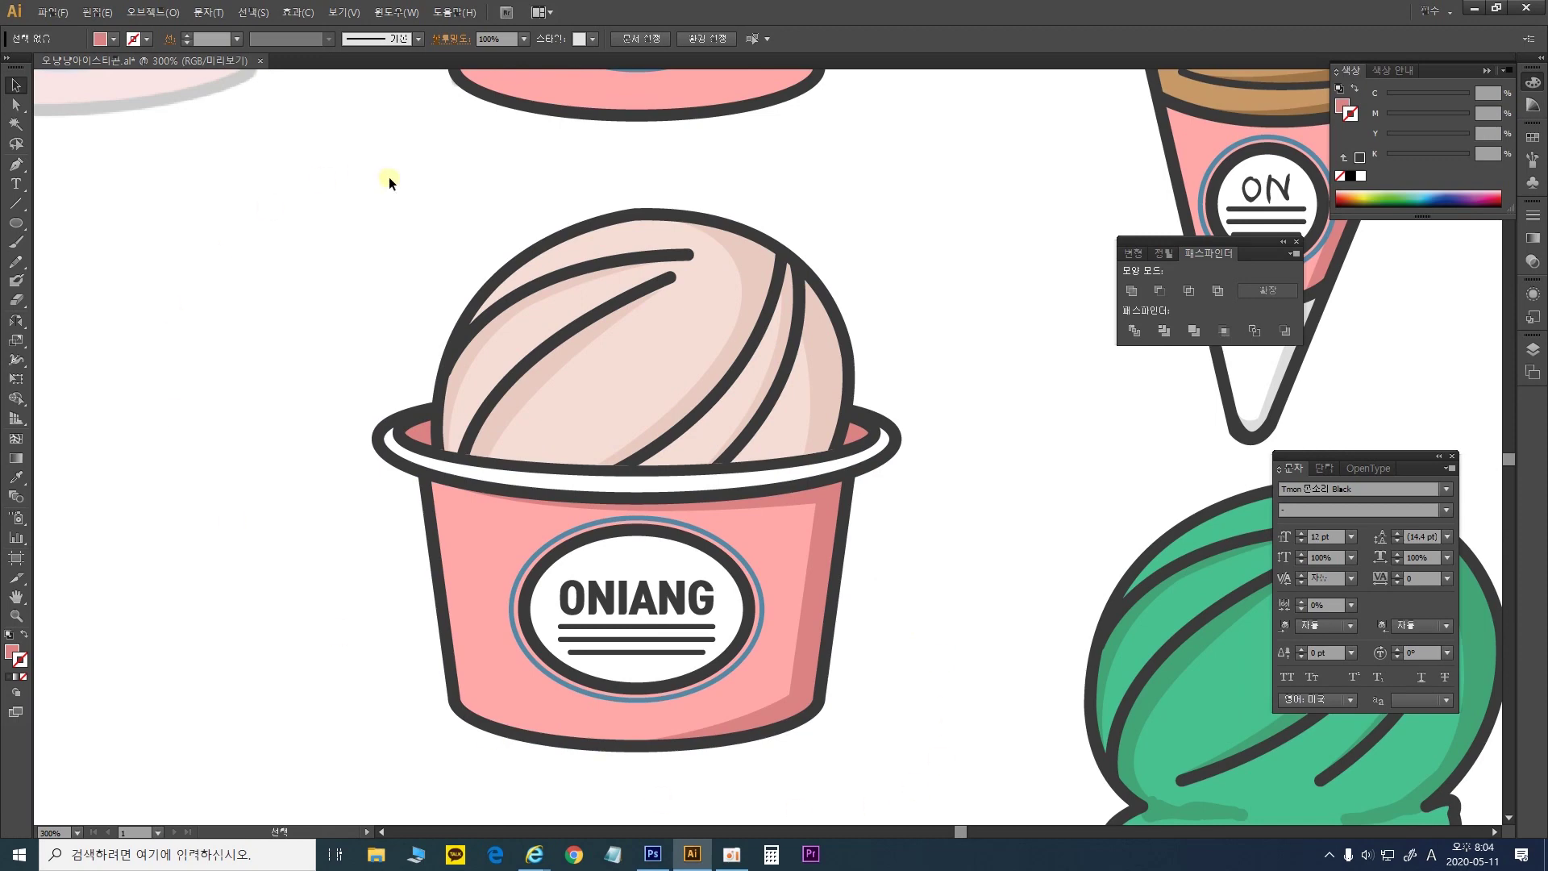
{"action": "key", "text": "ctrl+minus"}
{"action": "key", "text": "ctrl+minus"}
{"action": "left_click_drag", "start_coordinate": [755, 332], "coordinate": [783, 367]}
{"action": "left_click_drag", "start_coordinate": [885, 653], "coordinate": [592, 376]}
{"action": "left_click_drag", "start_coordinate": [857, 449], "coordinate": [594, 377]}
Isolate the scoop in the duplicated cup and fill its base shape with orange FFAD76
{"action": "double_click", "coordinate": [601, 355]}
{"action": "key", "text": "ctrl+plus"}
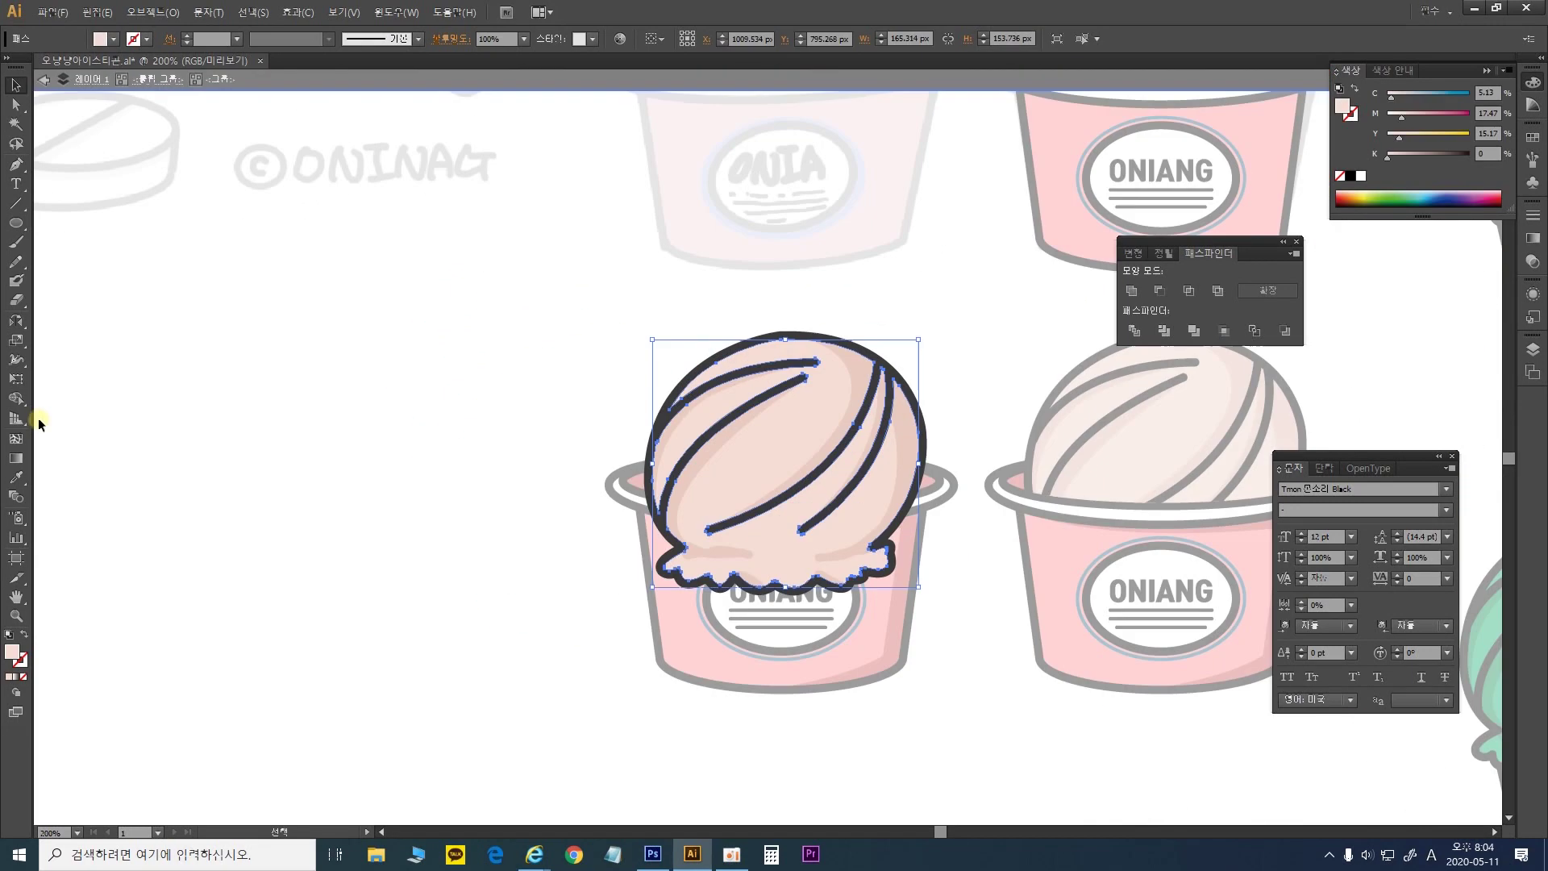
{"action": "left_click", "coordinate": [17, 476]}
{"action": "double_click", "coordinate": [15, 655]}
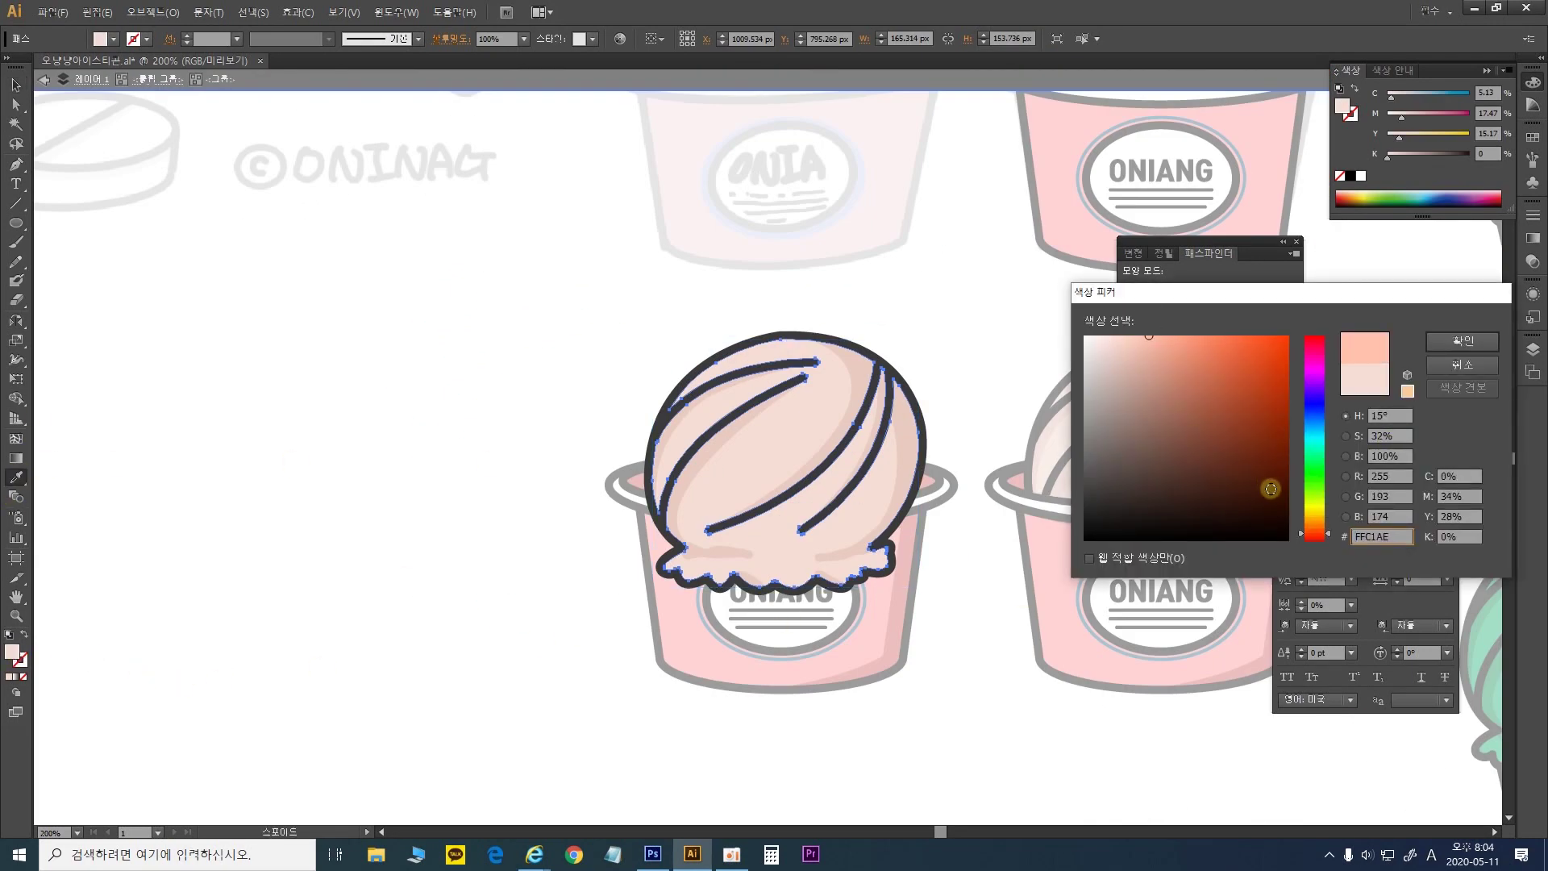
{"action": "left_click_drag", "start_coordinate": [1323, 536], "coordinate": [1322, 526]}
{"action": "left_click", "coordinate": [1194, 336]}
{"action": "left_click", "coordinate": [1463, 343]}
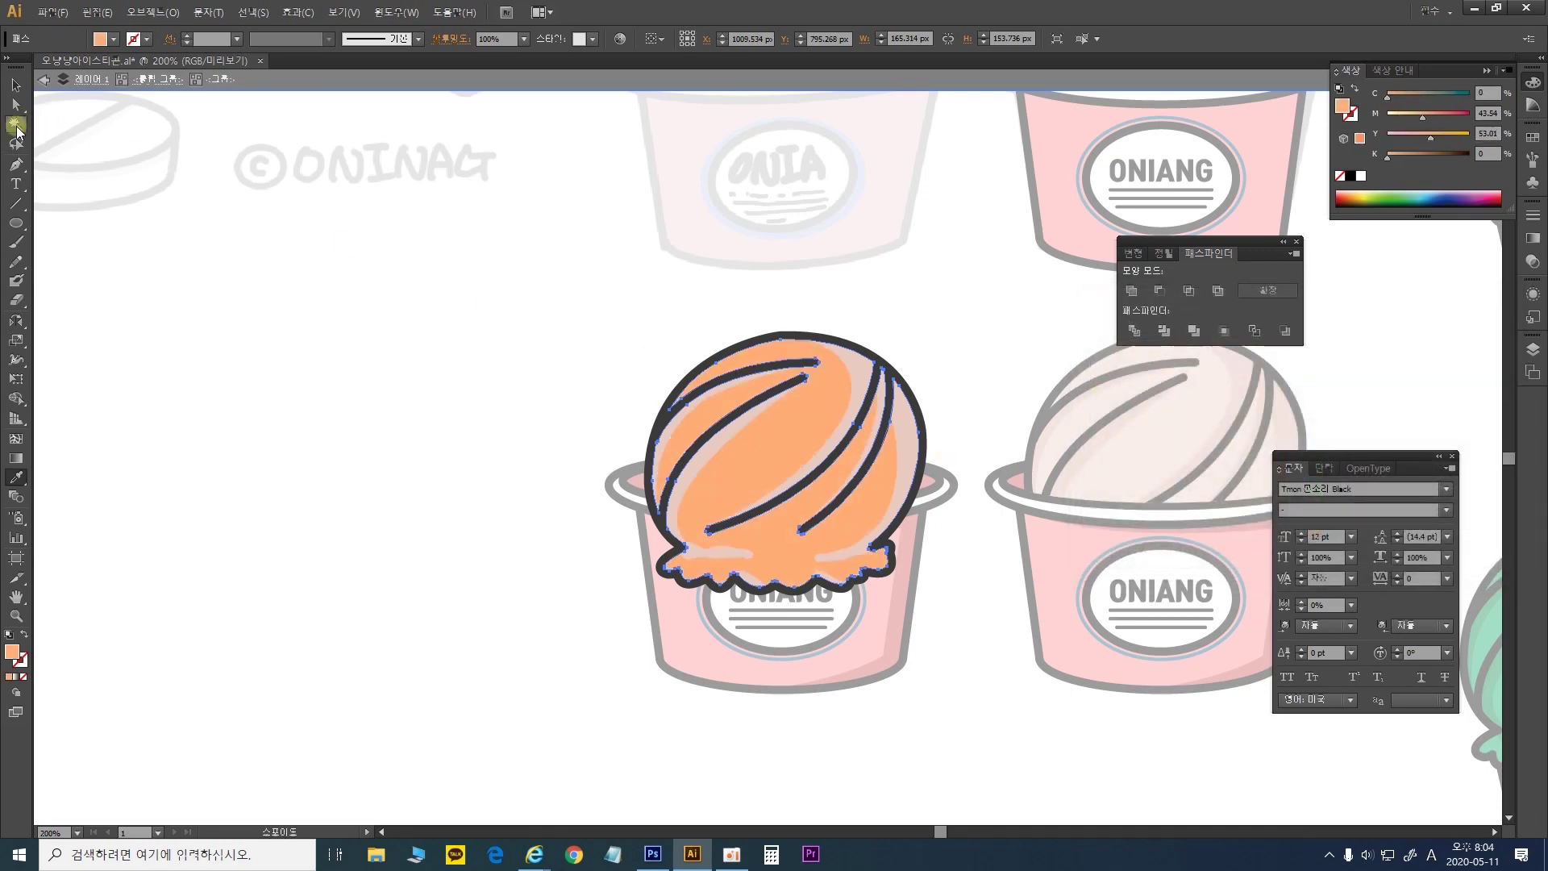
Recolour the orange scoop's shadow shapes with a darker shade based on its base orange, and leave the isolated group
{"action": "left_click", "coordinate": [909, 393]}
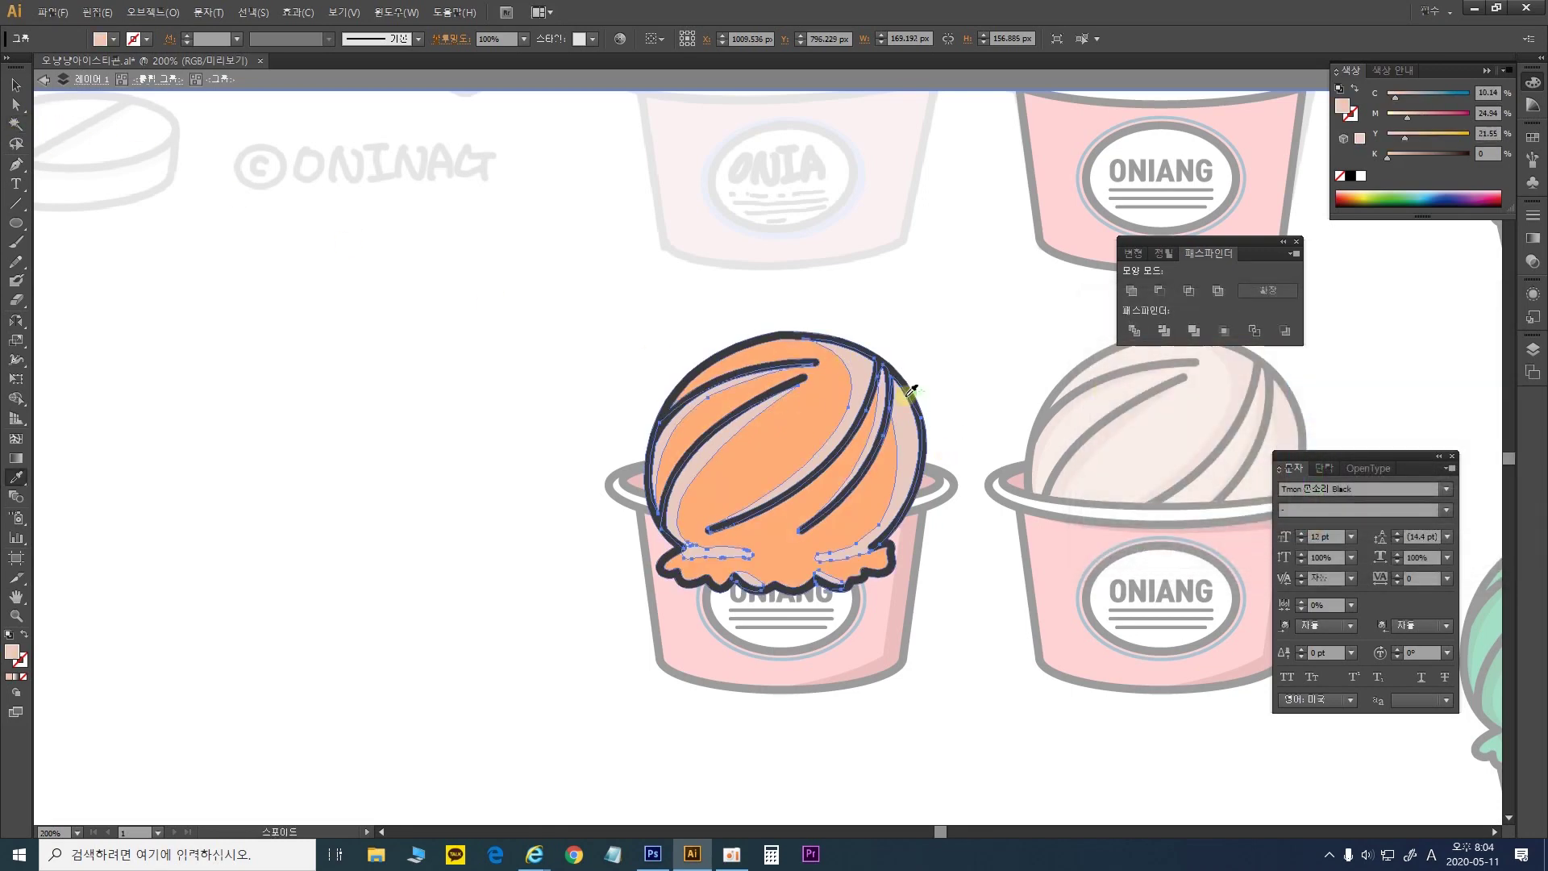
{"action": "left_click", "coordinate": [804, 399]}
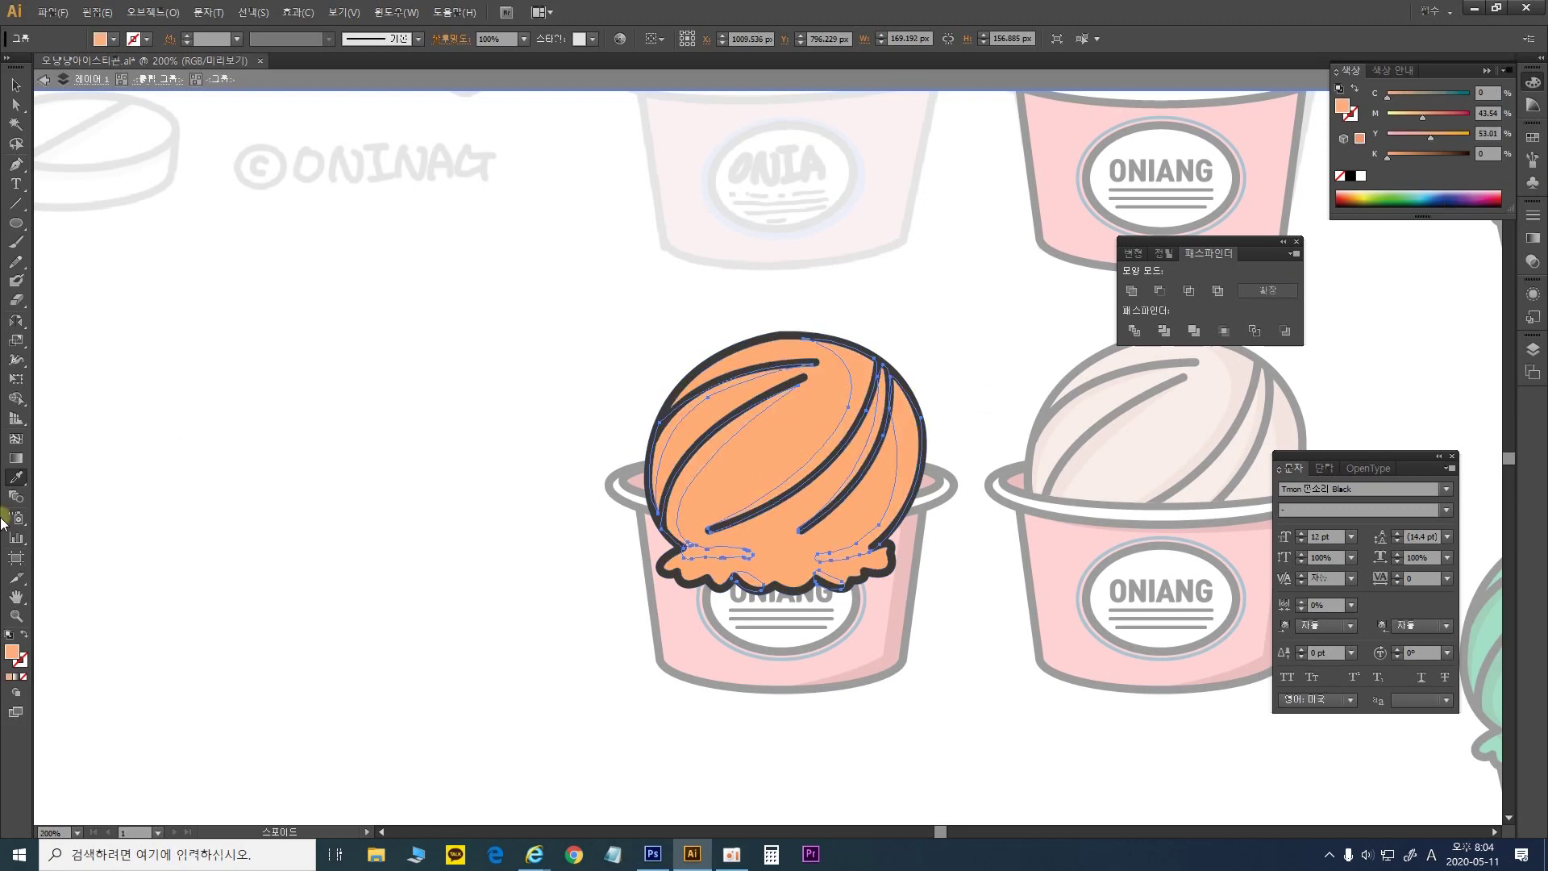
{"action": "double_click", "coordinate": [11, 651]}
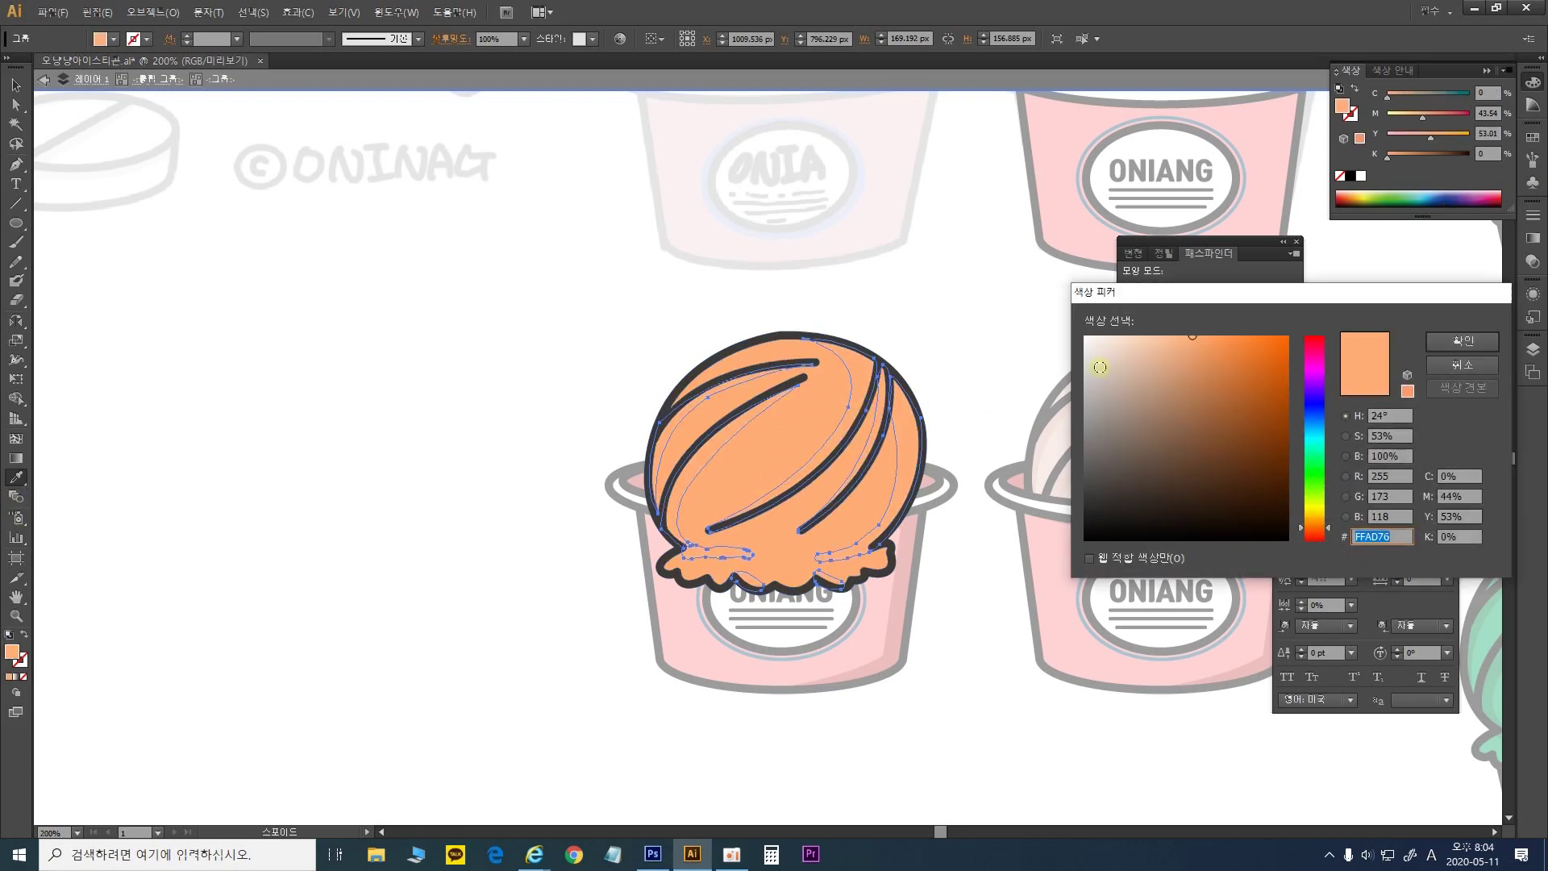
{"action": "left_click", "coordinate": [1203, 354]}
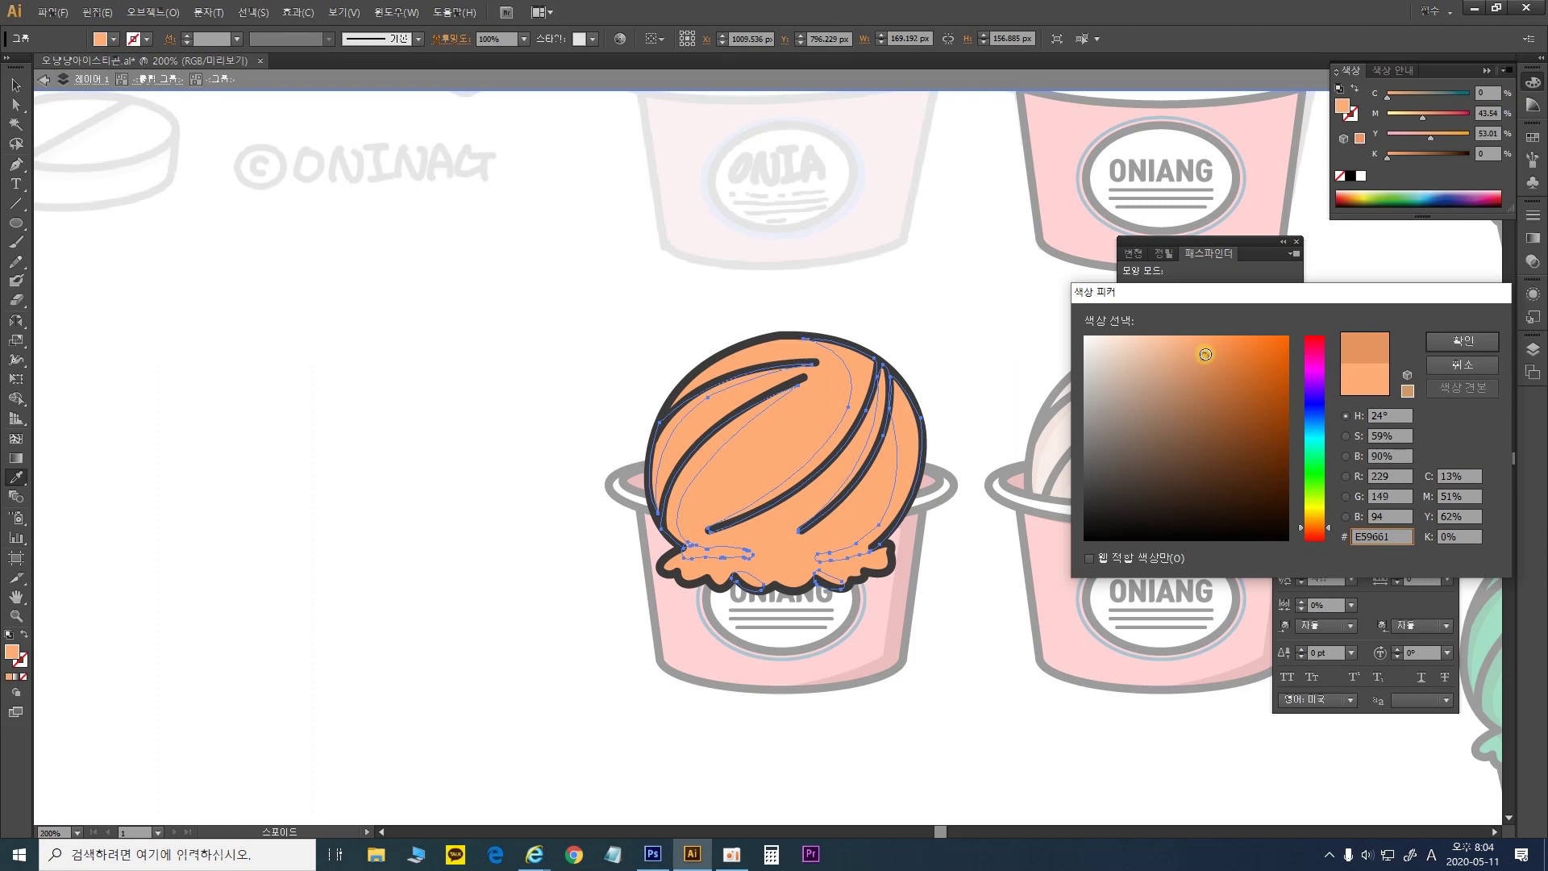
{"action": "left_click", "coordinate": [1468, 337]}
{"action": "left_click", "coordinate": [14, 87]}
{"action": "double_click", "coordinate": [423, 539]}
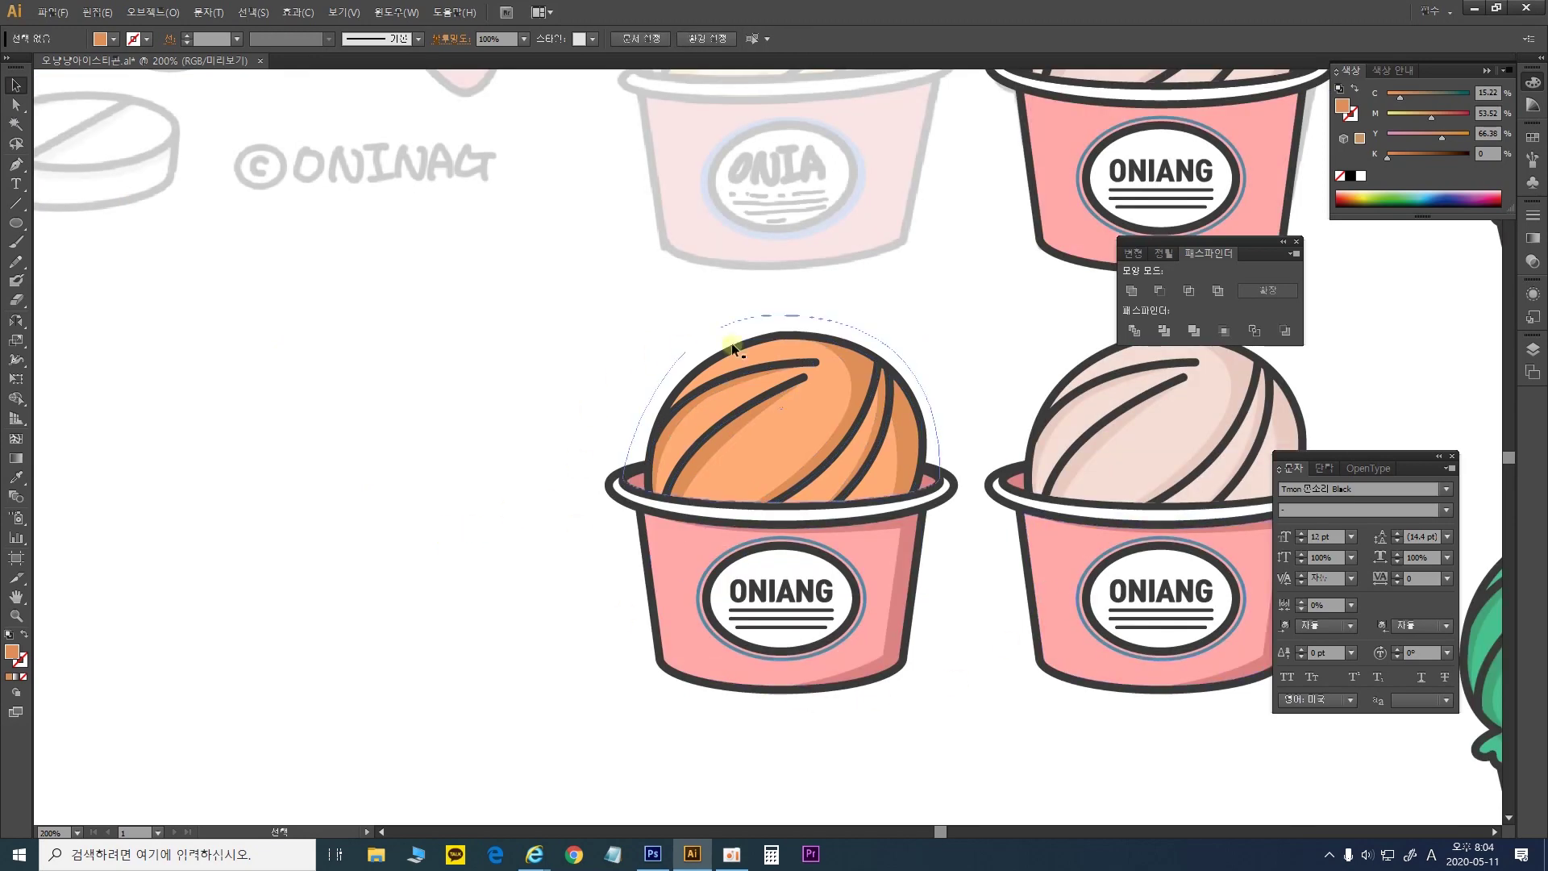
Duplicate the orange-scoop cup and place the copy directly to its left
{"action": "left_click_drag", "start_coordinate": [729, 543], "coordinate": [625, 549]}
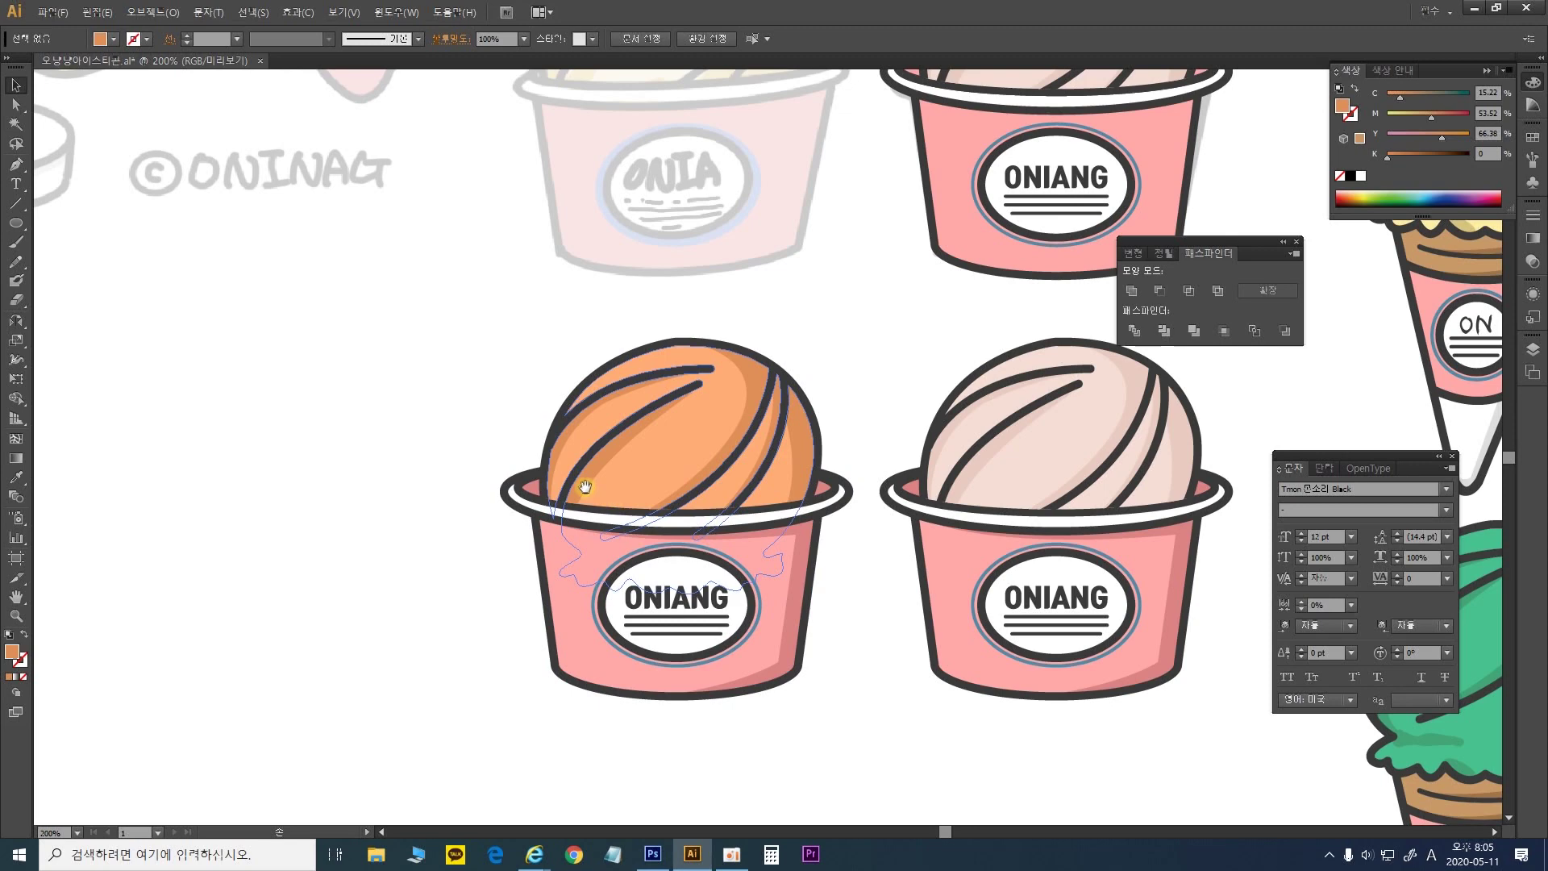
{"action": "left_click_drag", "start_coordinate": [586, 487], "coordinate": [753, 507]}
{"action": "left_click_drag", "start_coordinate": [883, 606], "coordinate": [1044, 742]}
{"action": "left_click_drag", "start_coordinate": [926, 495], "coordinate": [545, 490]}
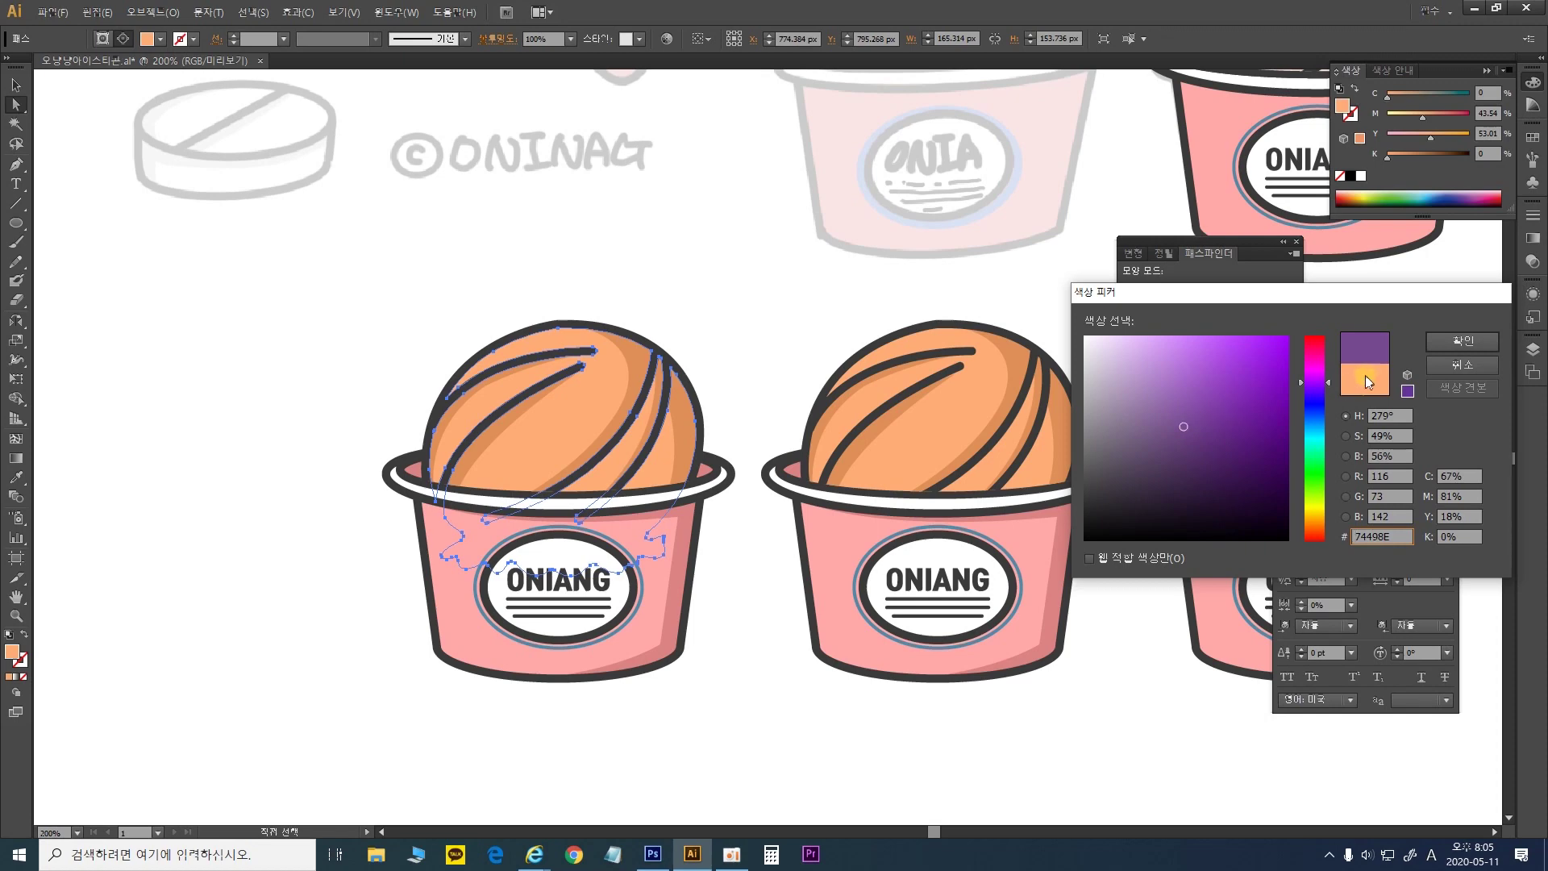
Fill the base shape of the leftmost cup's scoop with light purple B08DC9
{"action": "left_click", "coordinate": [1423, 348]}
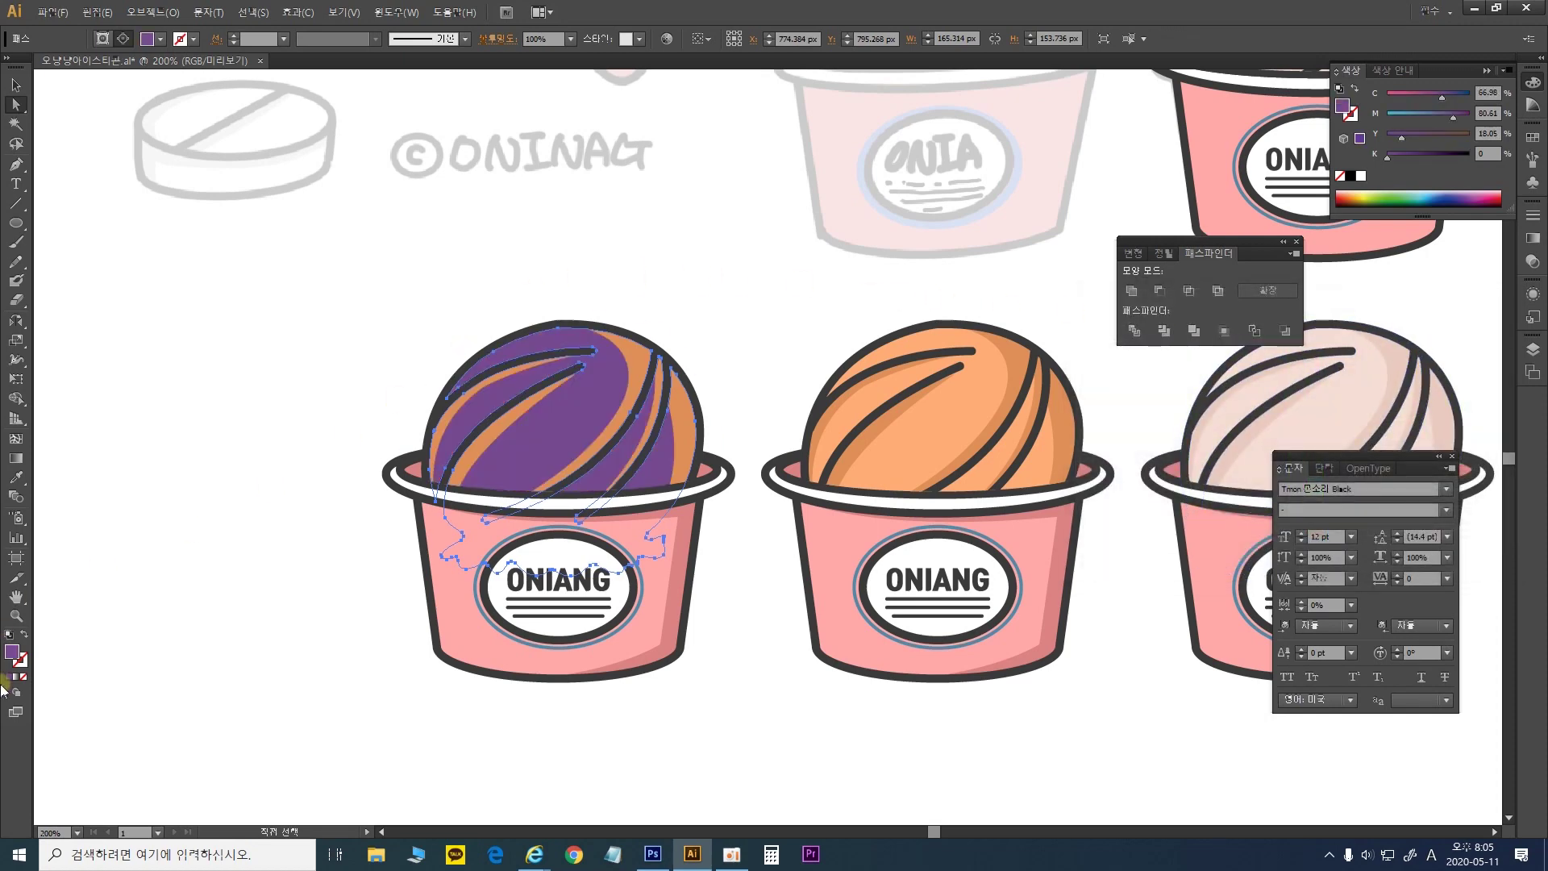
{"action": "double_click", "coordinate": [16, 655]}
{"action": "left_click", "coordinate": [1145, 379]}
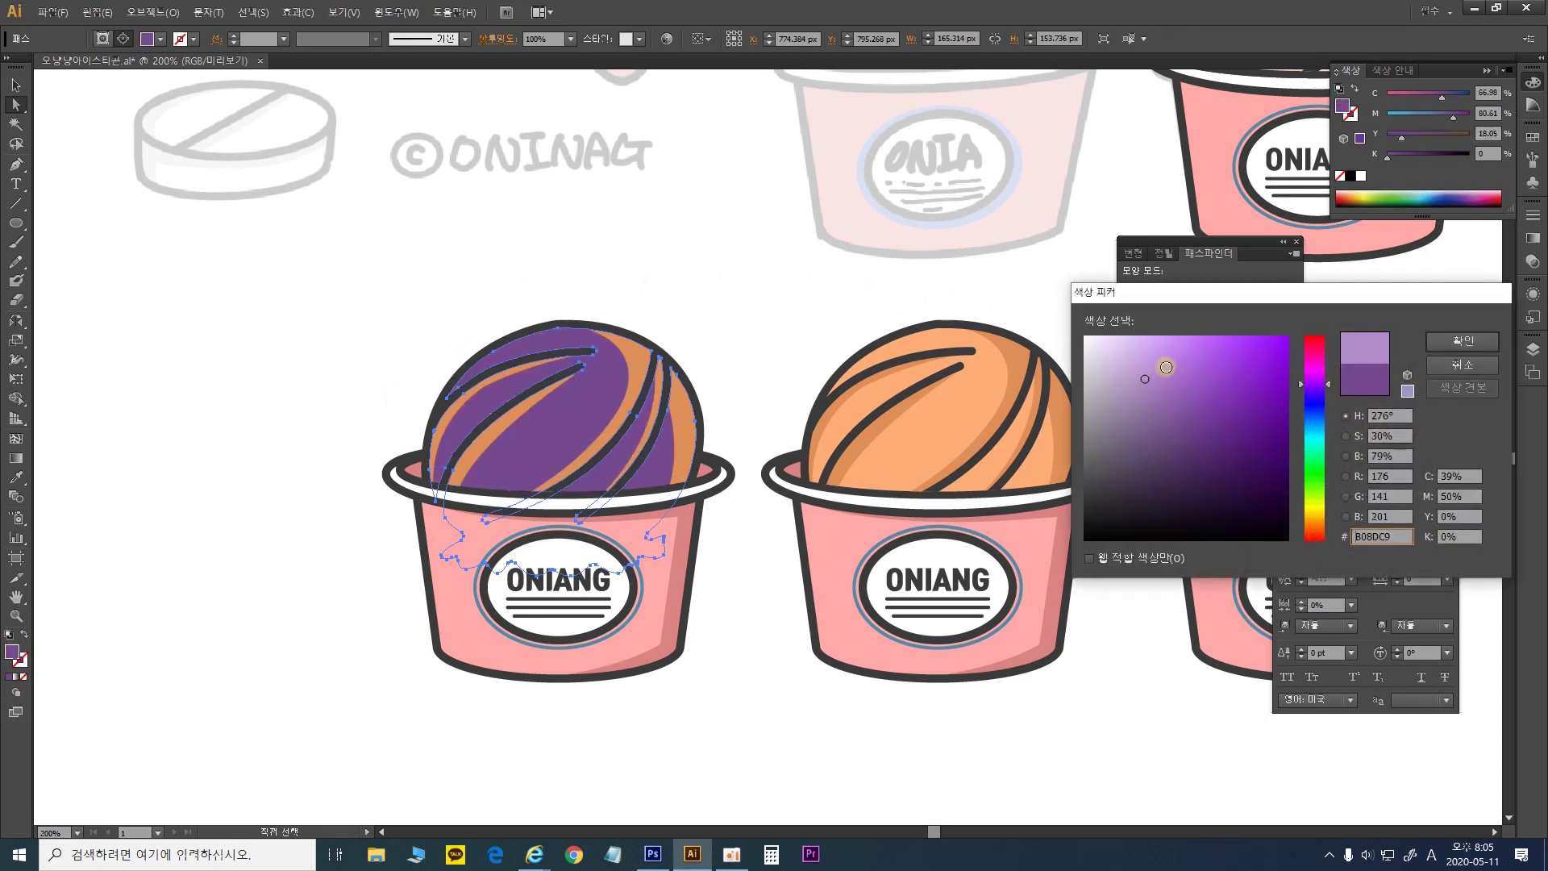
{"action": "left_click", "coordinate": [1466, 340]}
Isolate the leftmost scoop's shadow shapes, recolour them from the sampled light purple to darker purple 8664A3, and leave the isolated group
{"action": "left_click", "coordinate": [16, 123]}
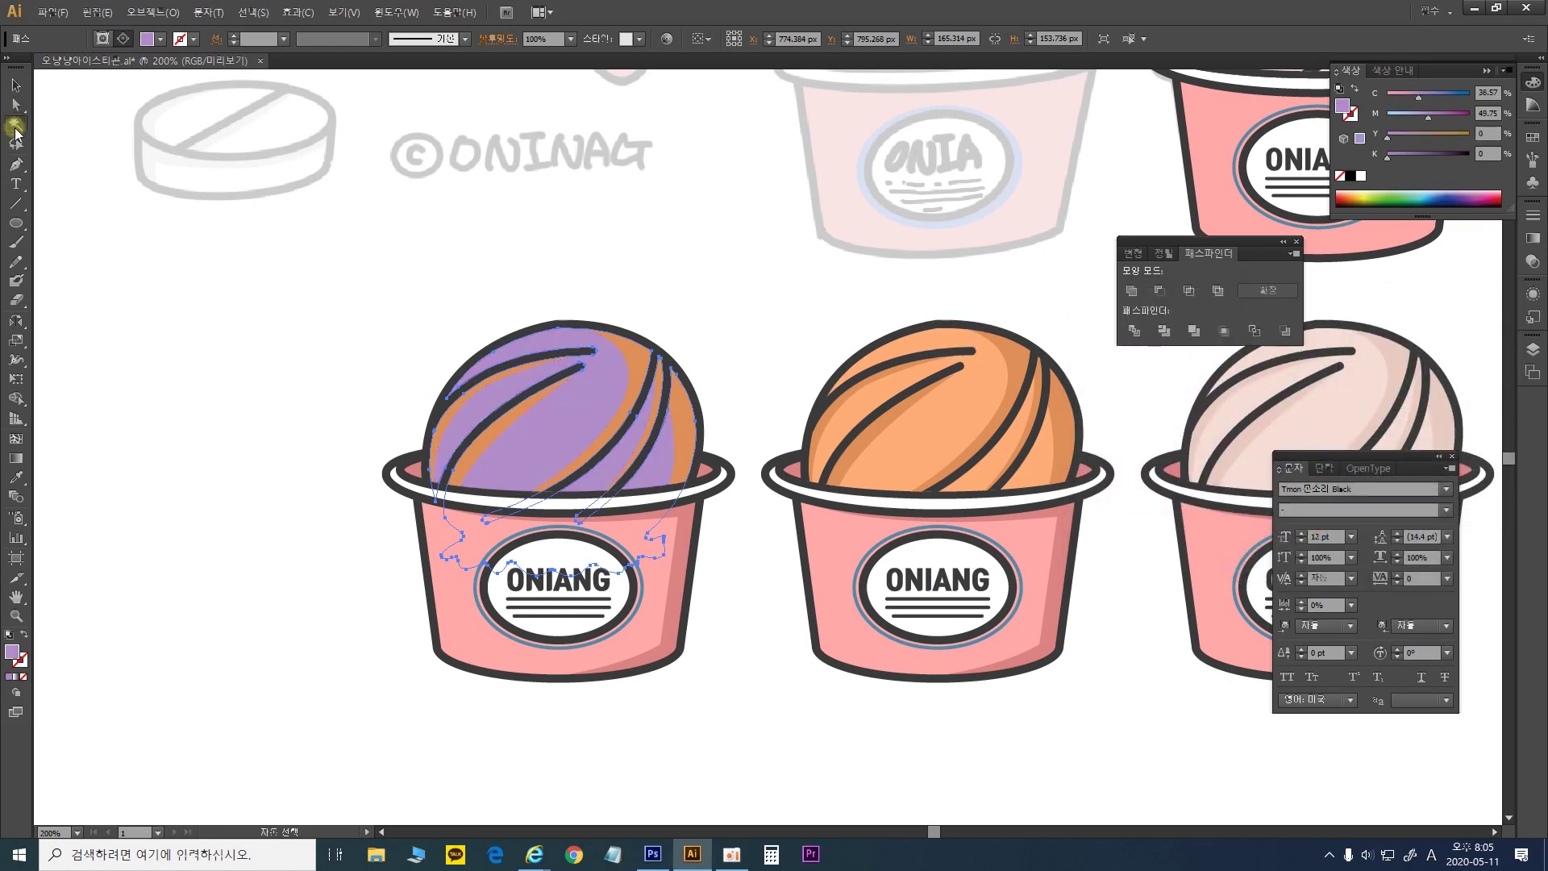
{"action": "key", "text": "a"}
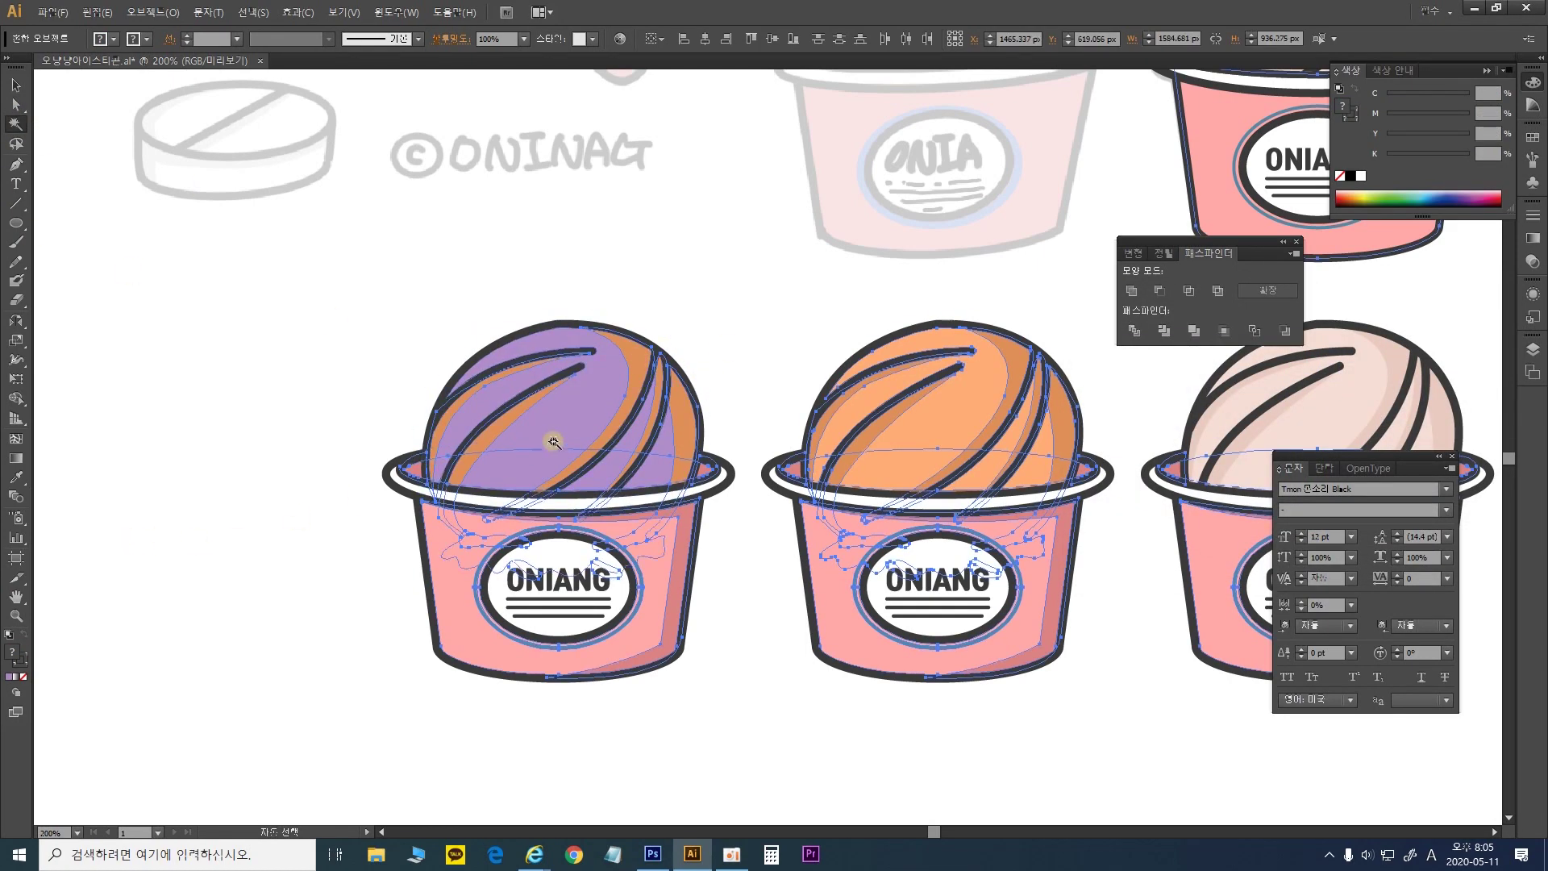
{"action": "double_click", "coordinate": [454, 443]}
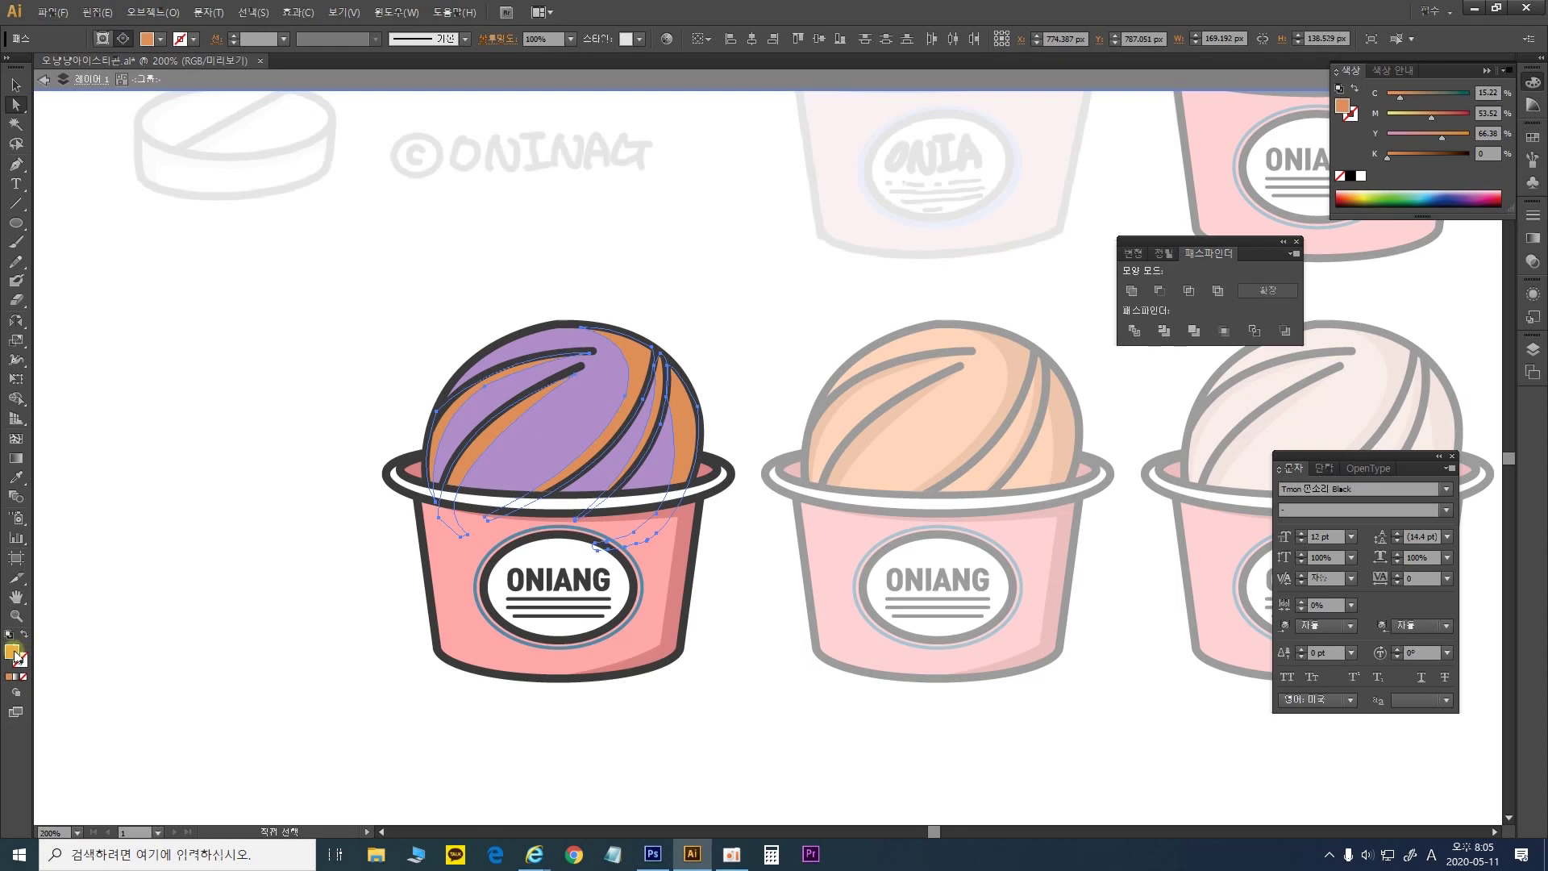
{"action": "left_click", "coordinate": [15, 478]}
{"action": "left_click", "coordinate": [565, 426]}
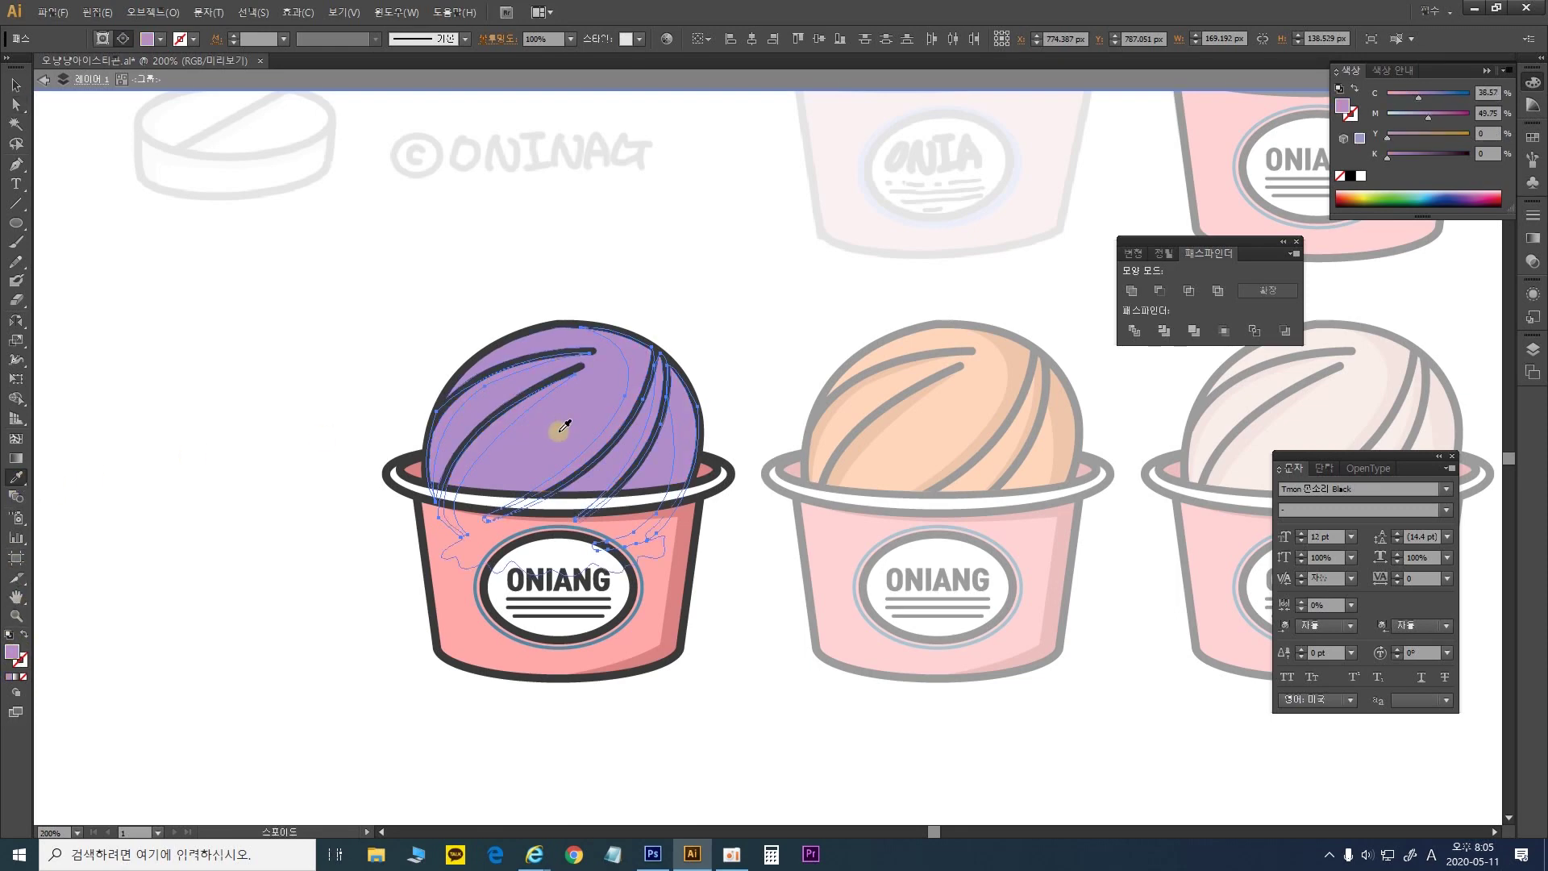
{"action": "double_click", "coordinate": [14, 655]}
{"action": "left_click", "coordinate": [1158, 403]}
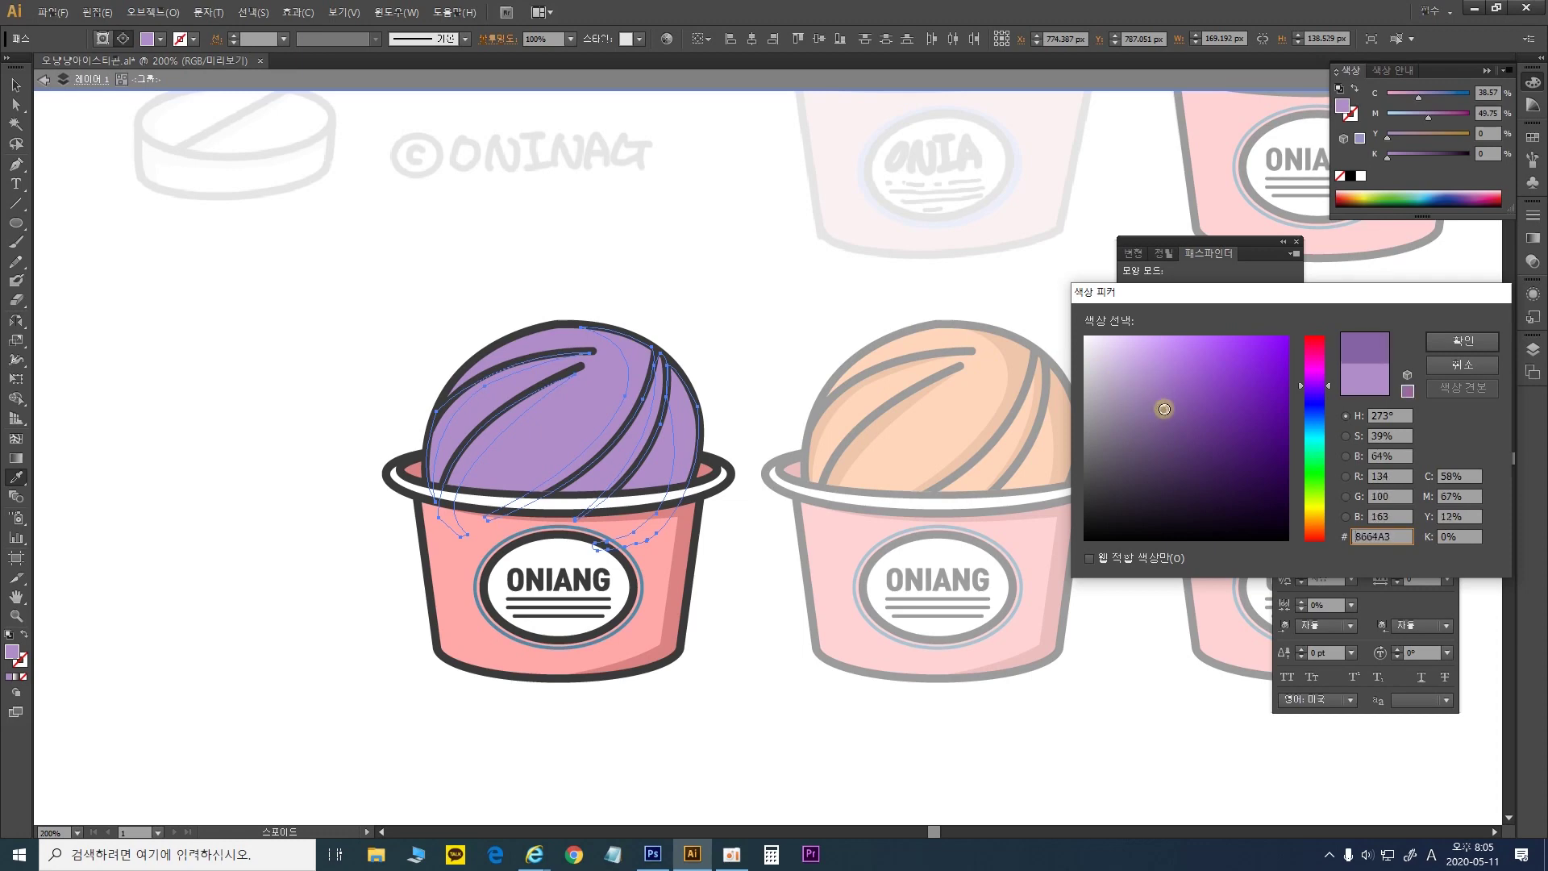
{"action": "left_click", "coordinate": [1462, 340]}
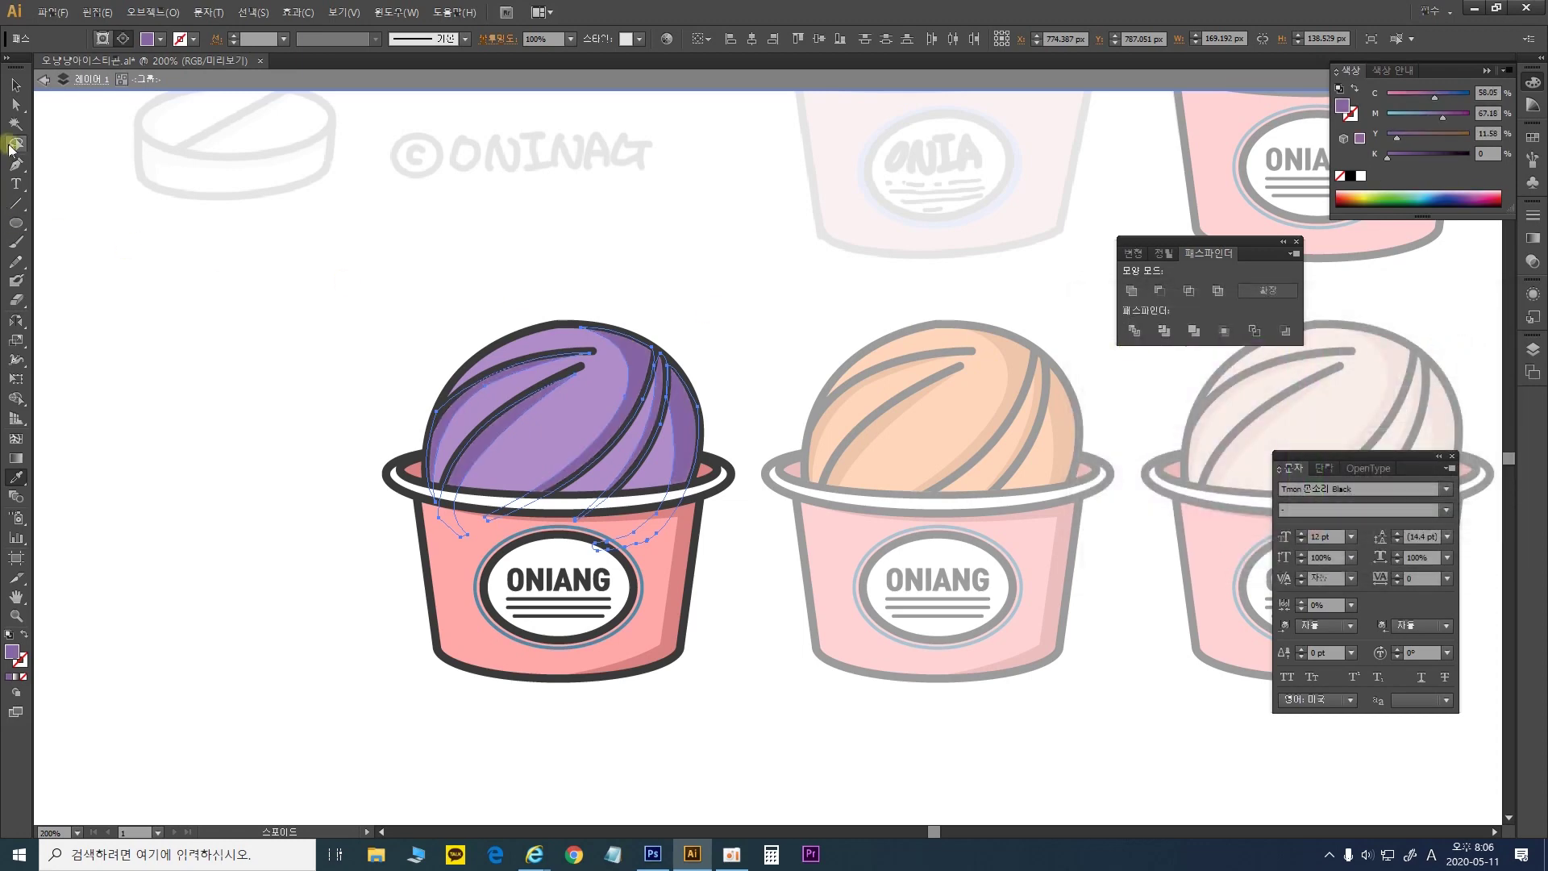
{"action": "left_click", "coordinate": [18, 91]}
{"action": "double_click", "coordinate": [288, 269]}
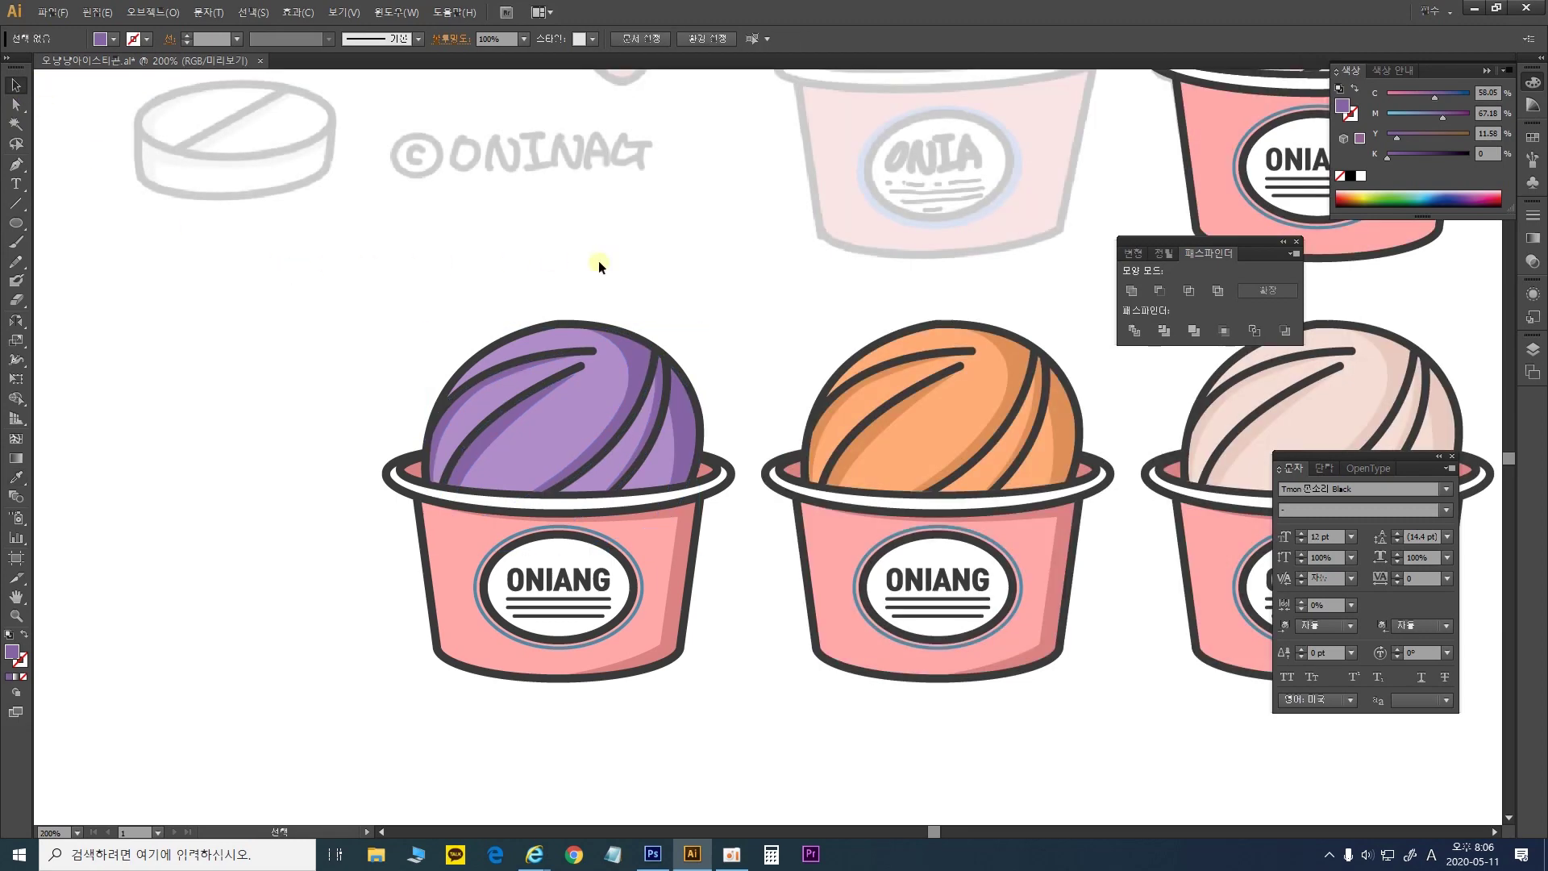
{"action": "left_click_drag", "start_coordinate": [979, 398], "coordinate": [773, 419]}
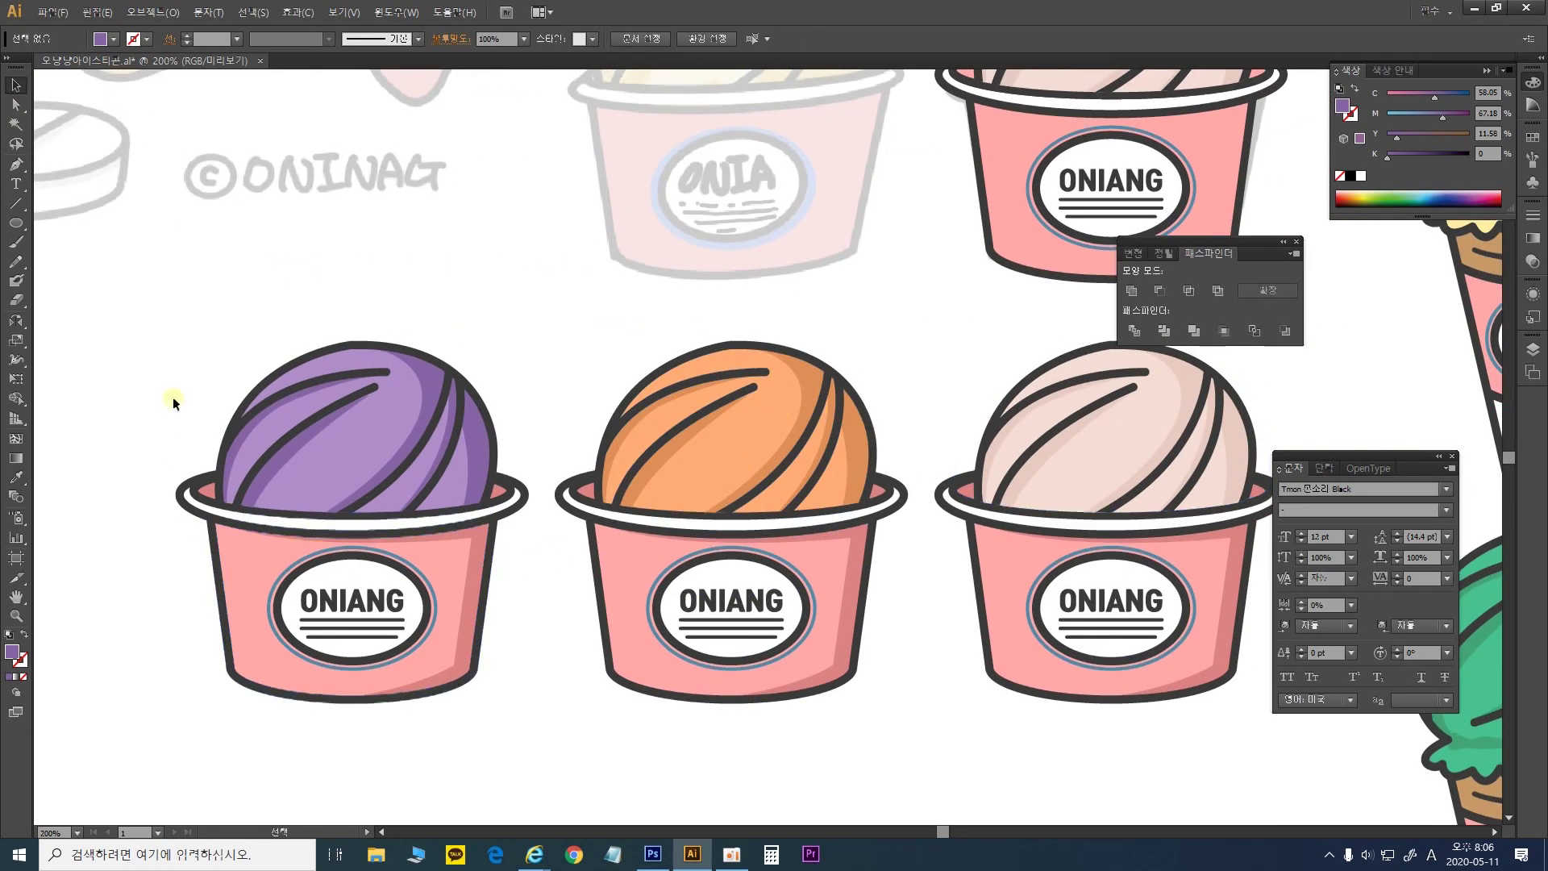
{"action": "left_click_drag", "start_coordinate": [841, 596], "coordinate": [818, 641]}
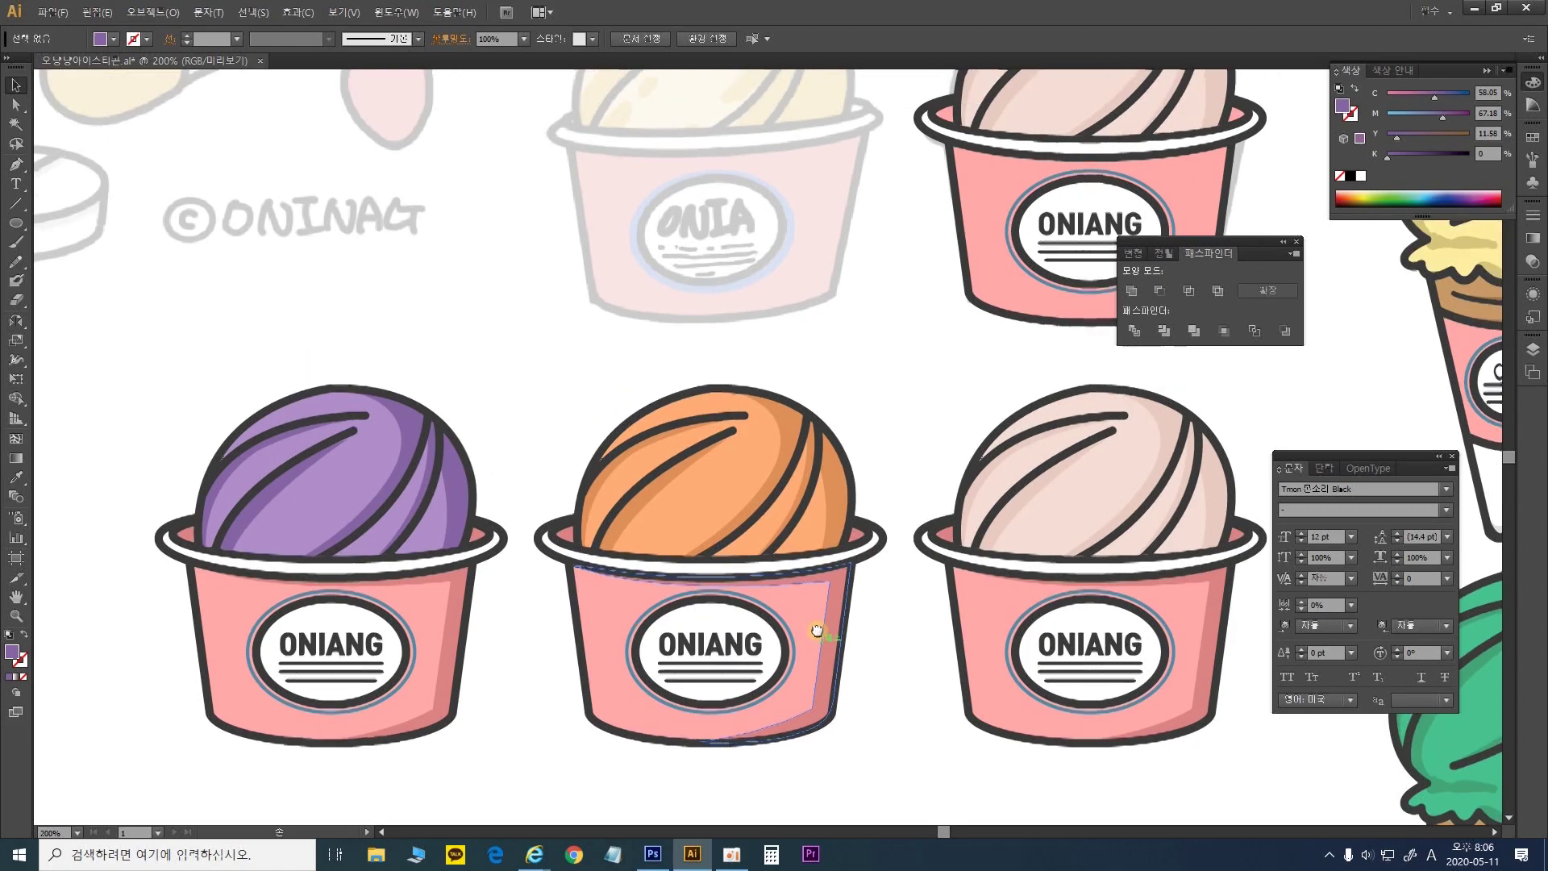
{"action": "key", "text": "ctrl+minus"}
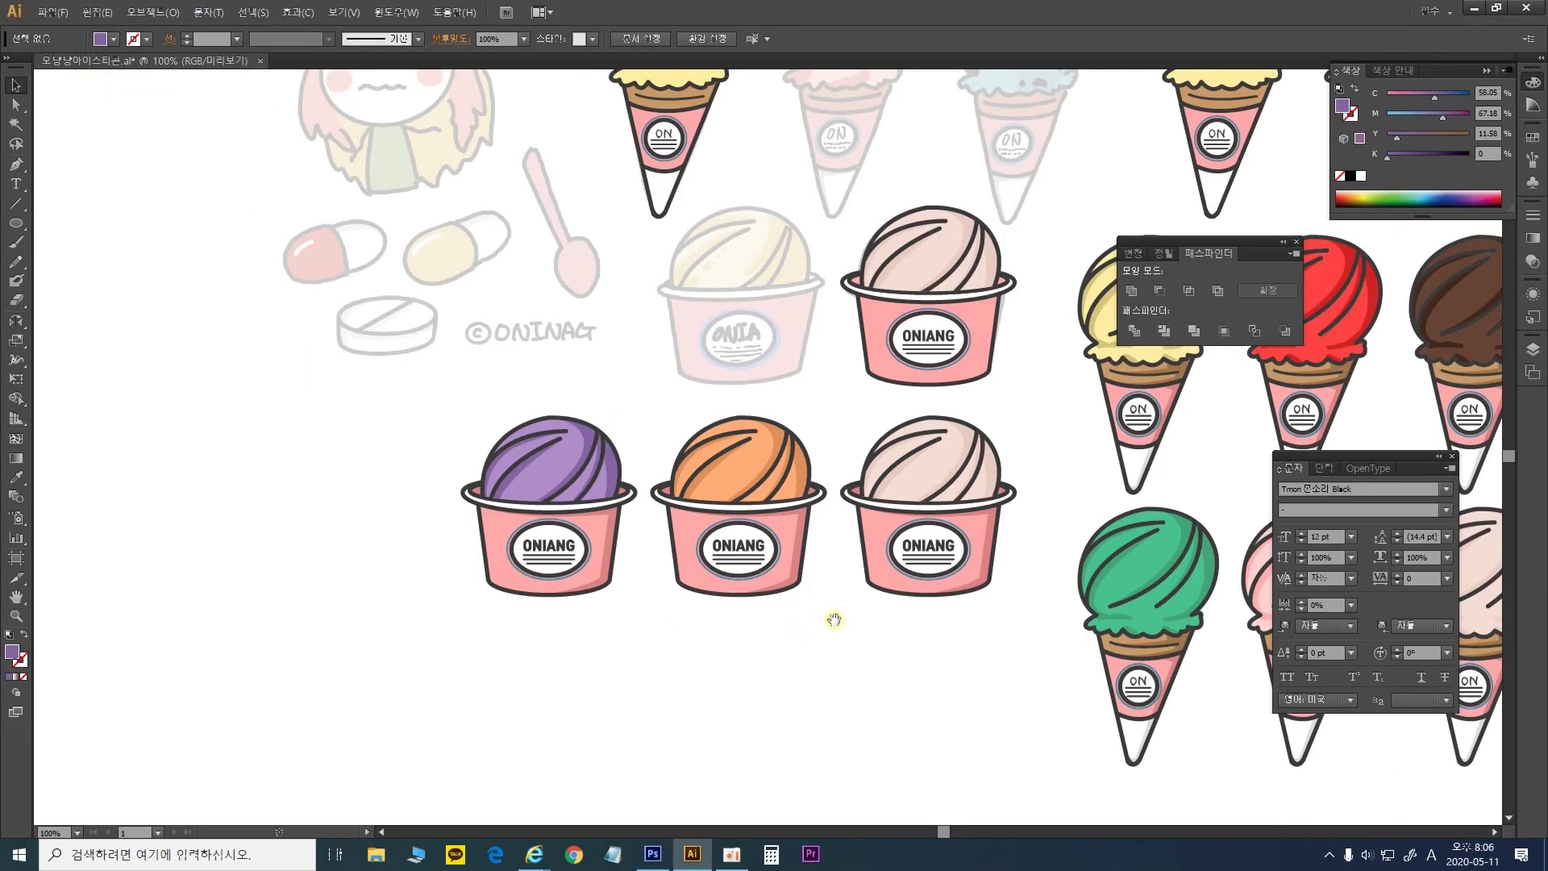
{"action": "left_click_drag", "start_coordinate": [833, 622], "coordinate": [985, 637]}
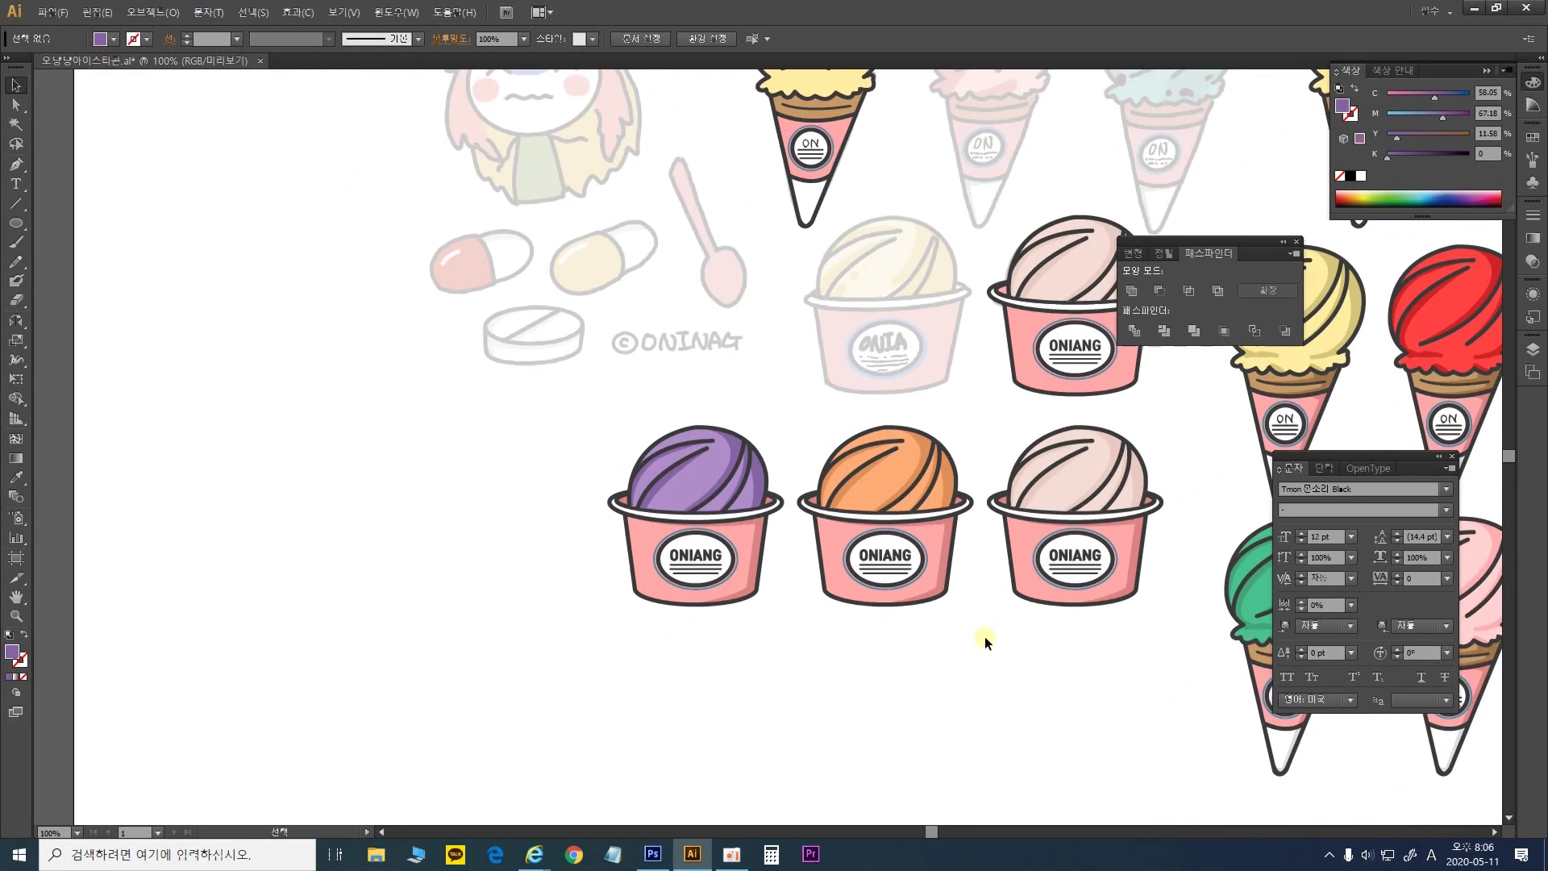
{"action": "key", "text": "ctrl+="}
{"action": "key", "text": "ctrl+="}
{"action": "left_click_drag", "start_coordinate": [714, 287], "coordinate": [794, 601]}
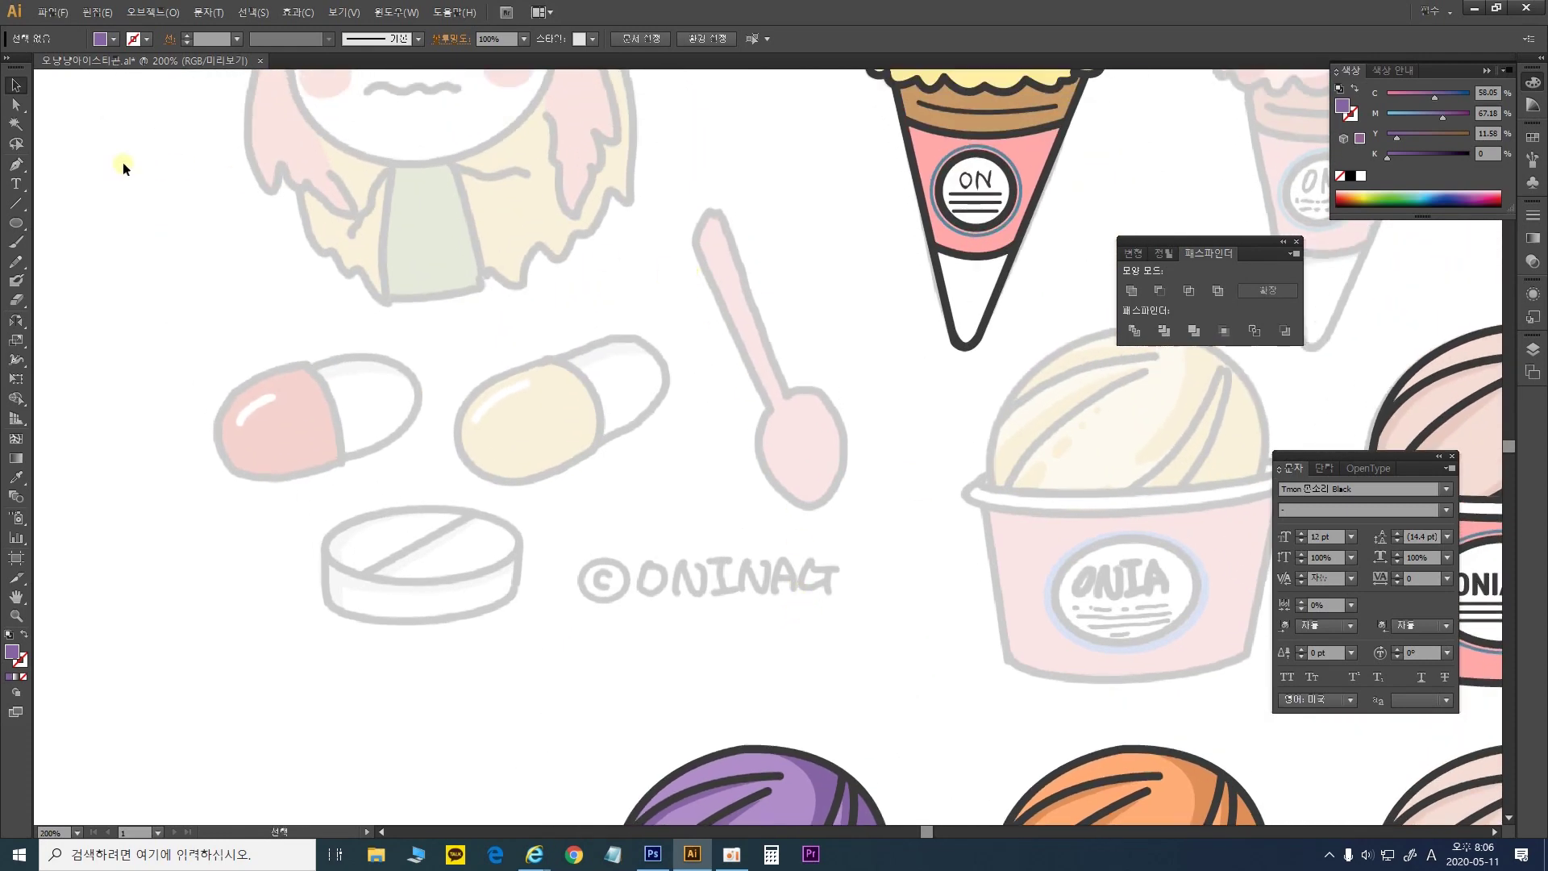
{"action": "left_click", "coordinate": [26, 169]}
{"action": "left_click", "coordinate": [786, 395]}
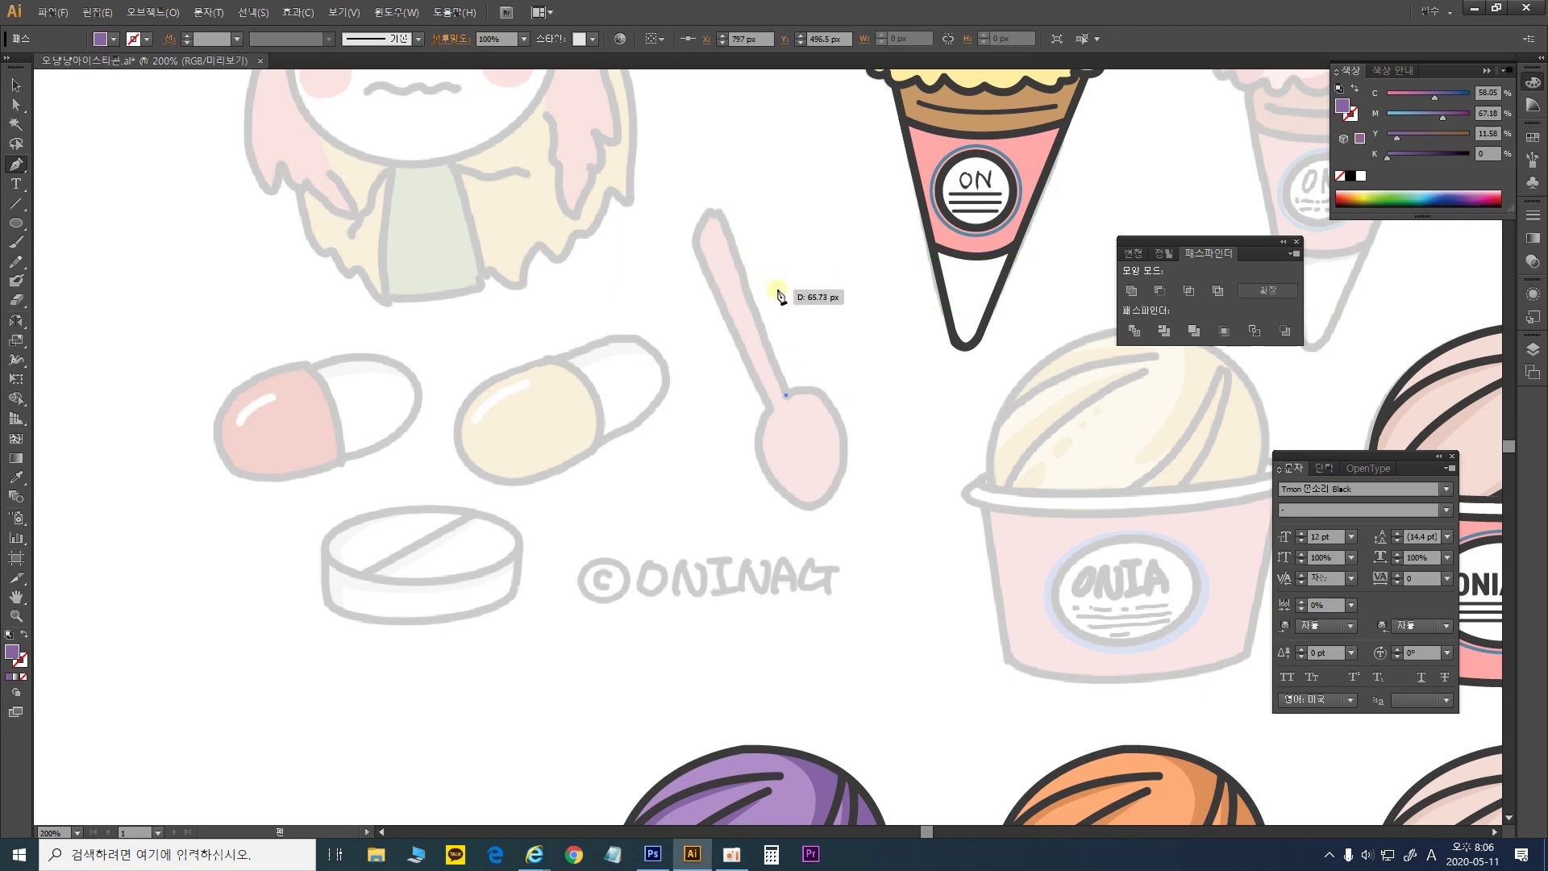
{"action": "key", "text": "v"}
{"action": "left_click_drag", "start_coordinate": [805, 416], "coordinate": [842, 335]}
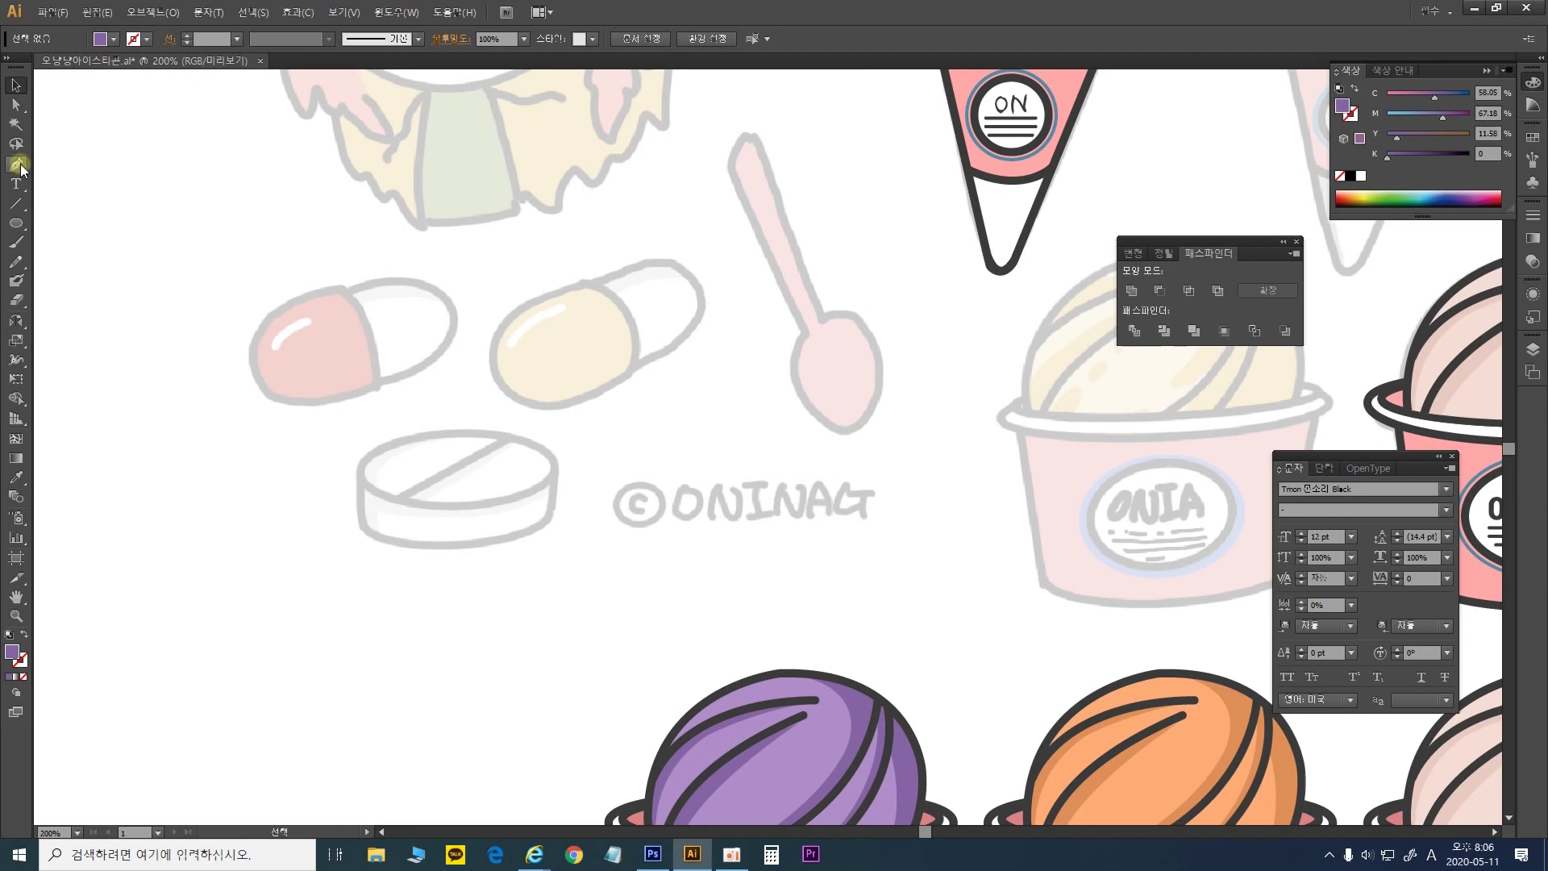
Draw an upright ellipse about 64 × 83 px beside the purple cup and give it the white fill and dark outline sampled from the cone tip
{"action": "left_click", "coordinate": [18, 224]}
{"action": "scroll", "coordinate": [853, 374], "scroll_direction": "down", "scroll_amount": 5}
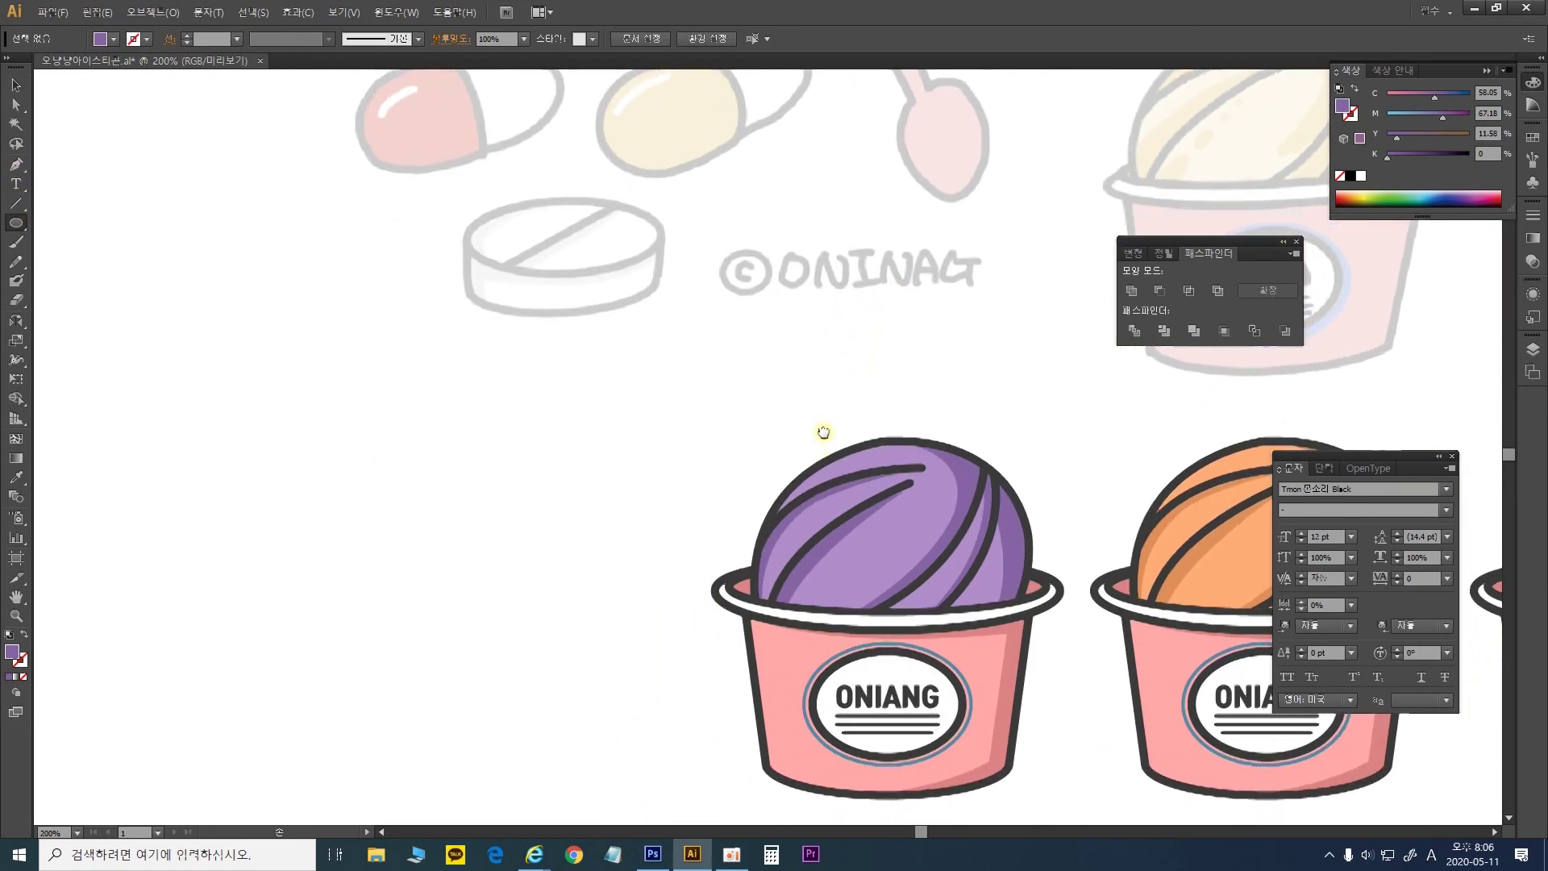
{"action": "left_click_drag", "start_coordinate": [585, 419], "coordinate": [687, 551]}
{"action": "left_click", "coordinate": [17, 480]}
{"action": "scroll", "coordinate": [944, 350], "scroll_direction": "up", "scroll_amount": 5}
{"action": "scroll", "coordinate": [944, 349], "scroll_direction": "right", "scroll_amount": 5}
{"action": "left_click", "coordinate": [753, 215]}
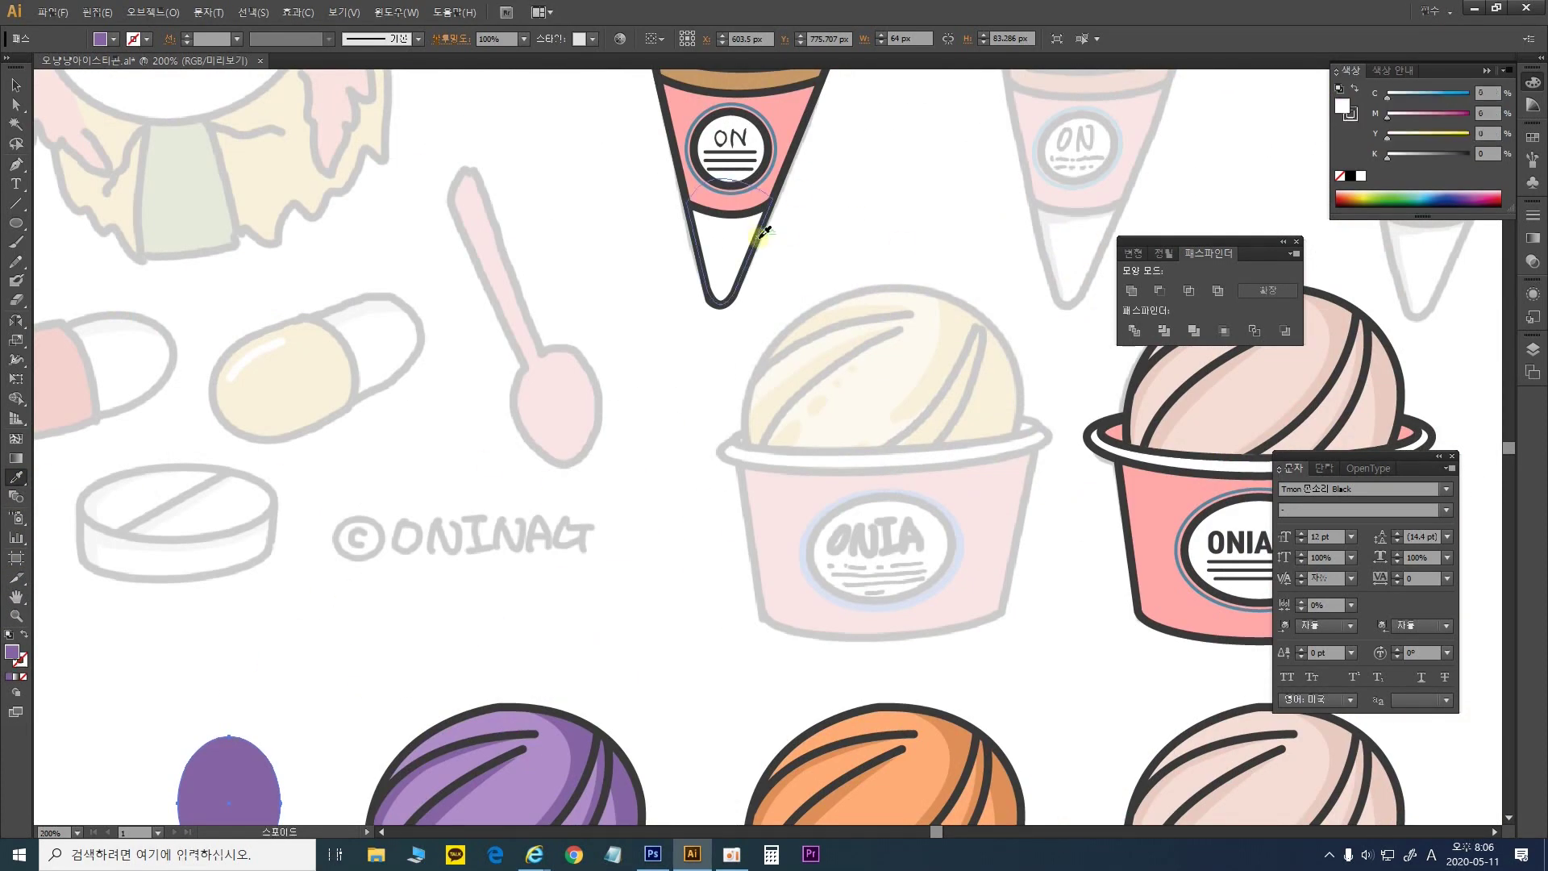
Draw a narrow rounded rectangle about 24 × 151 px as the spoon handle, its lower end overlapping the top of the ellipse
{"action": "scroll", "coordinate": [403, 193], "scroll_direction": "left", "scroll_amount": 4}
{"action": "scroll", "coordinate": [403, 194], "scroll_direction": "down", "scroll_amount": 1}
{"action": "left_click", "coordinate": [16, 224]}
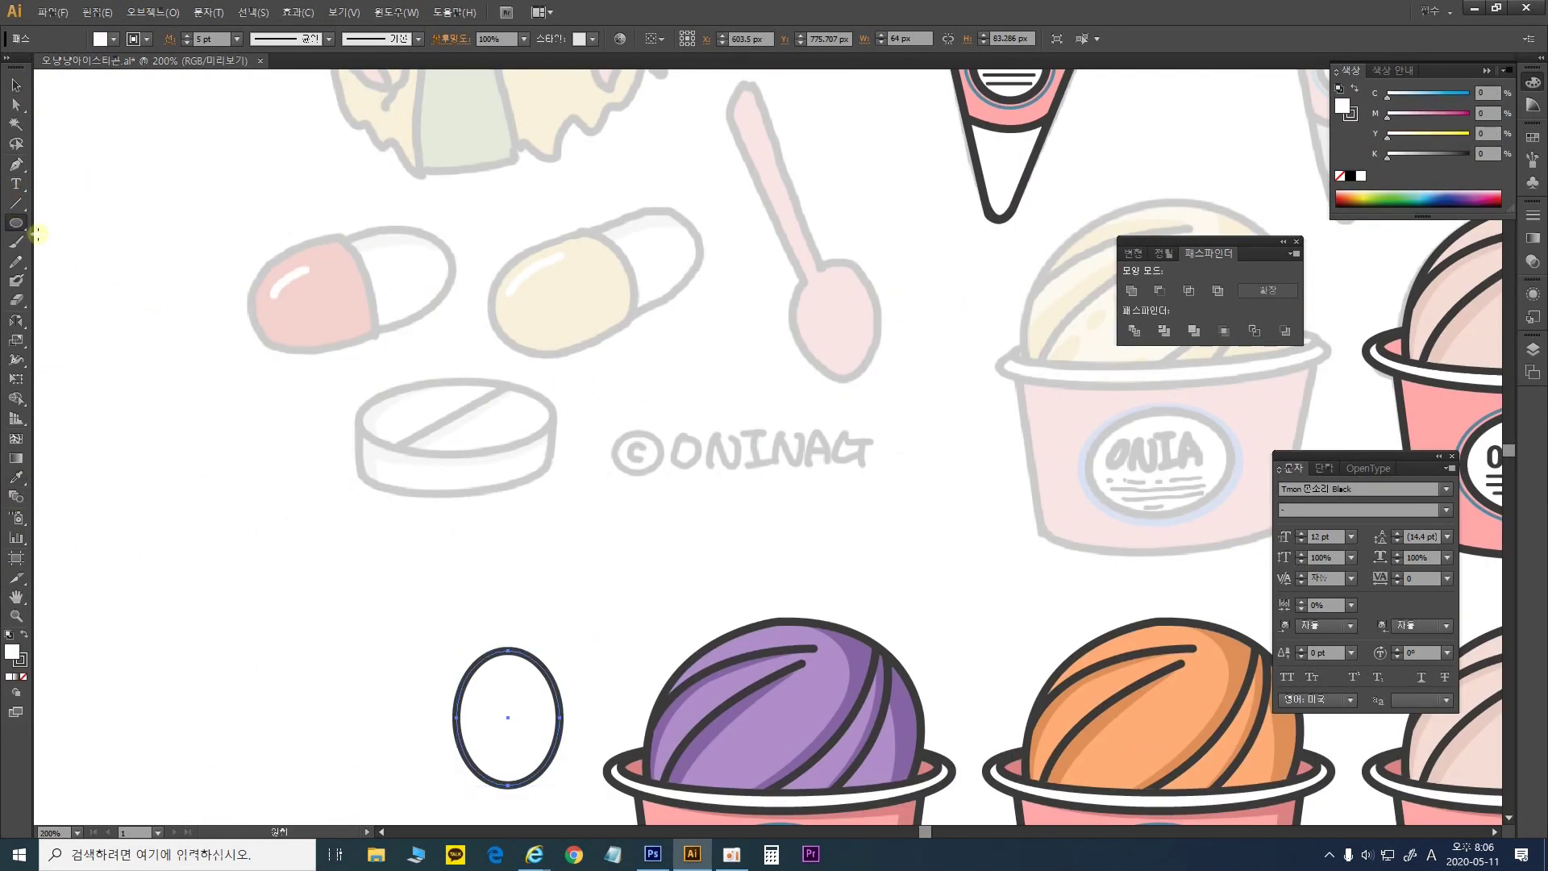
{"action": "left_click_drag", "start_coordinate": [22, 231], "coordinate": [90, 246]}
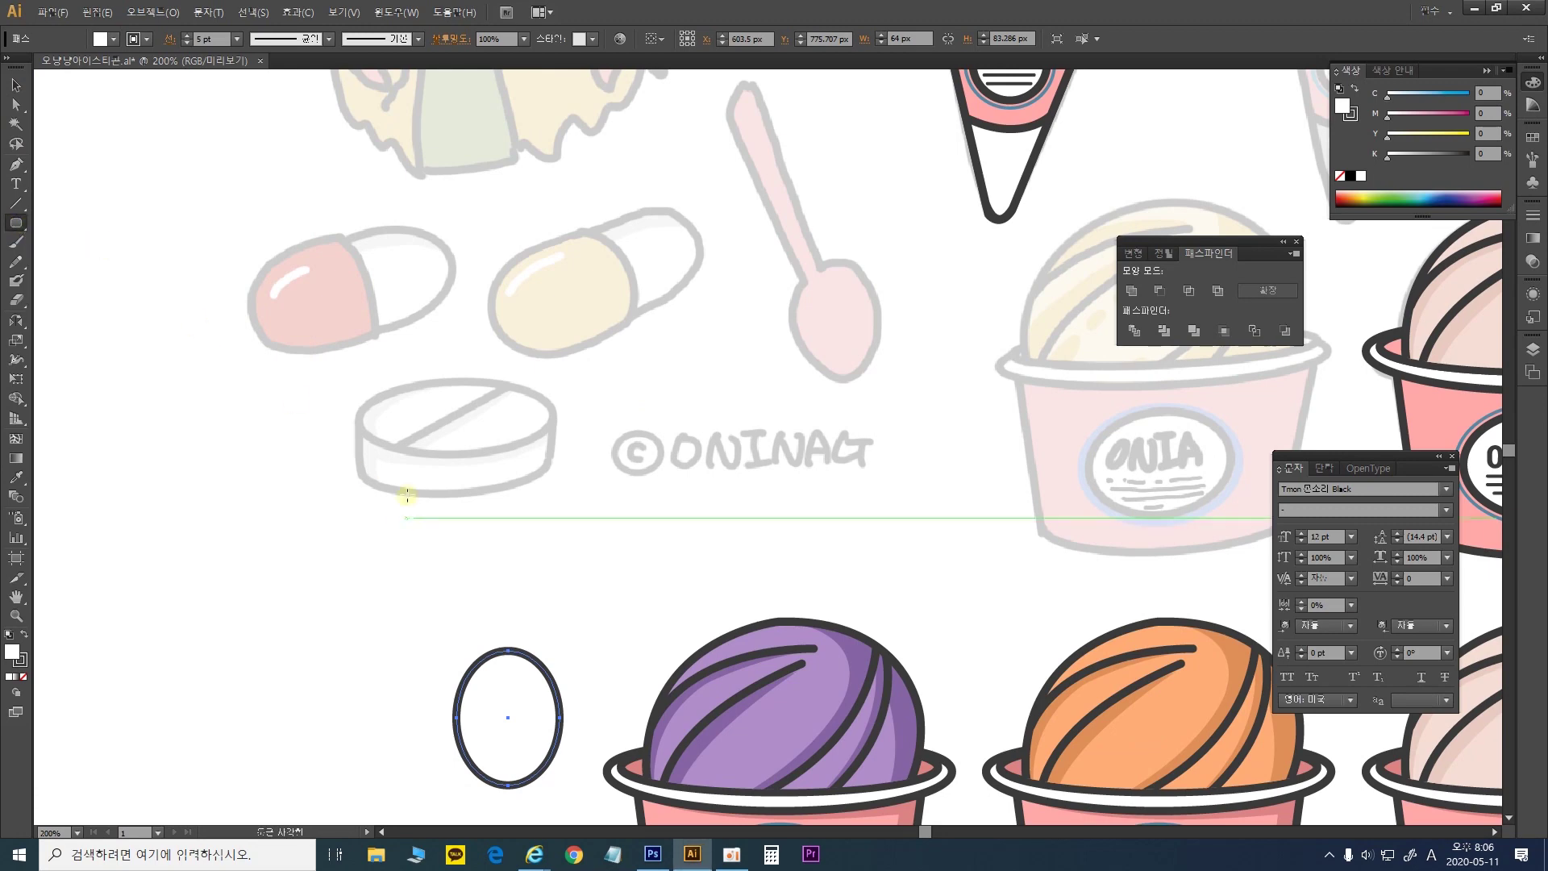
{"action": "left_click_drag", "start_coordinate": [471, 434], "coordinate": [528, 683]}
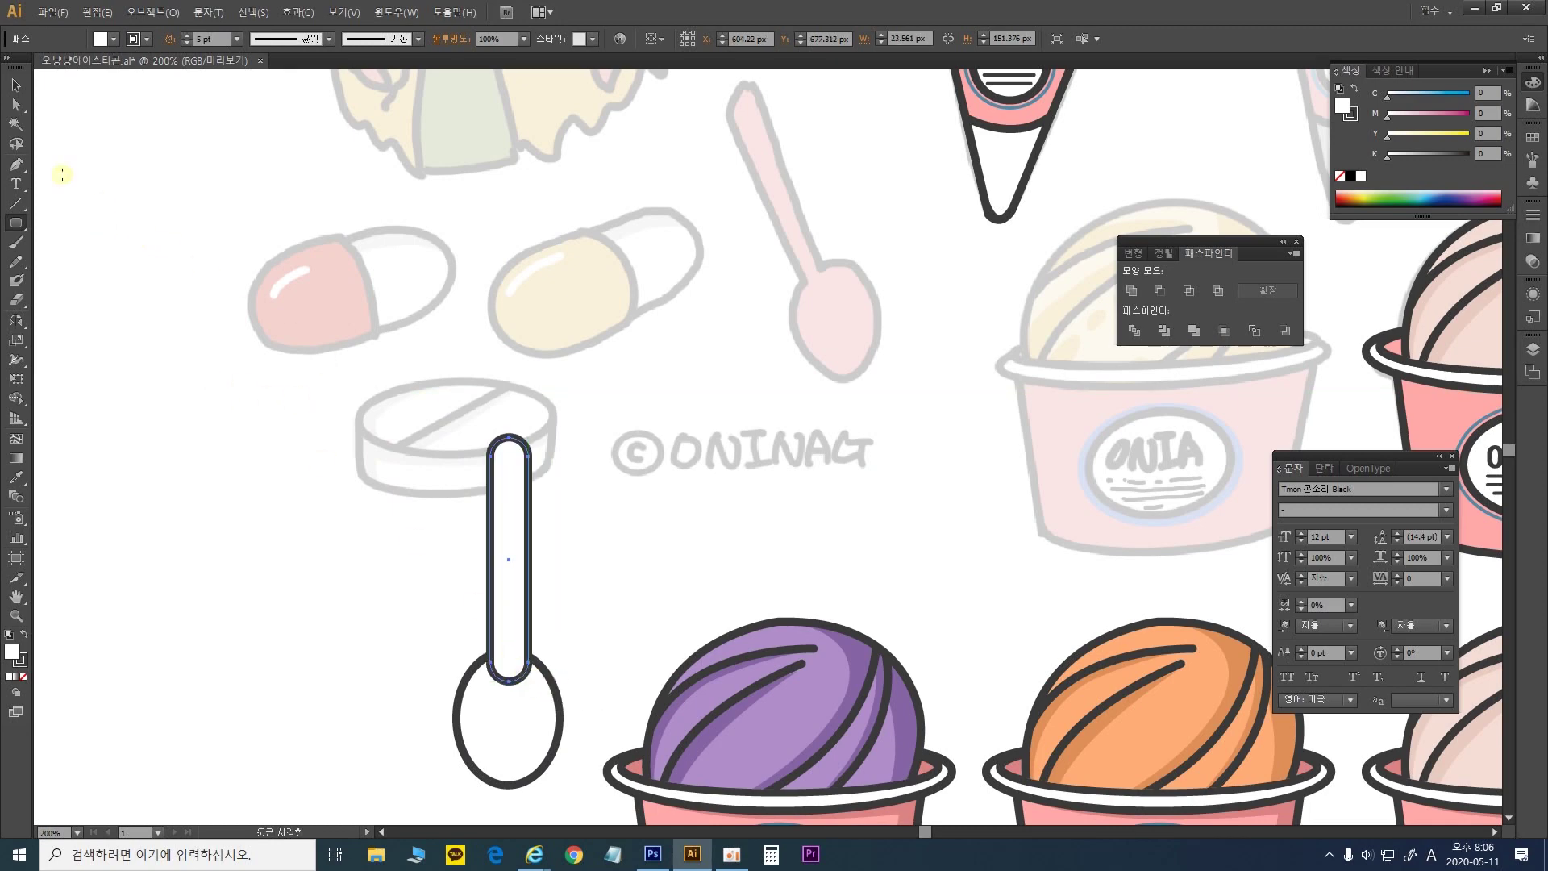
Taper the spoon handle by moving its lower-right and lower-left side anchor points 3 px inward each
{"action": "key", "text": "a"}
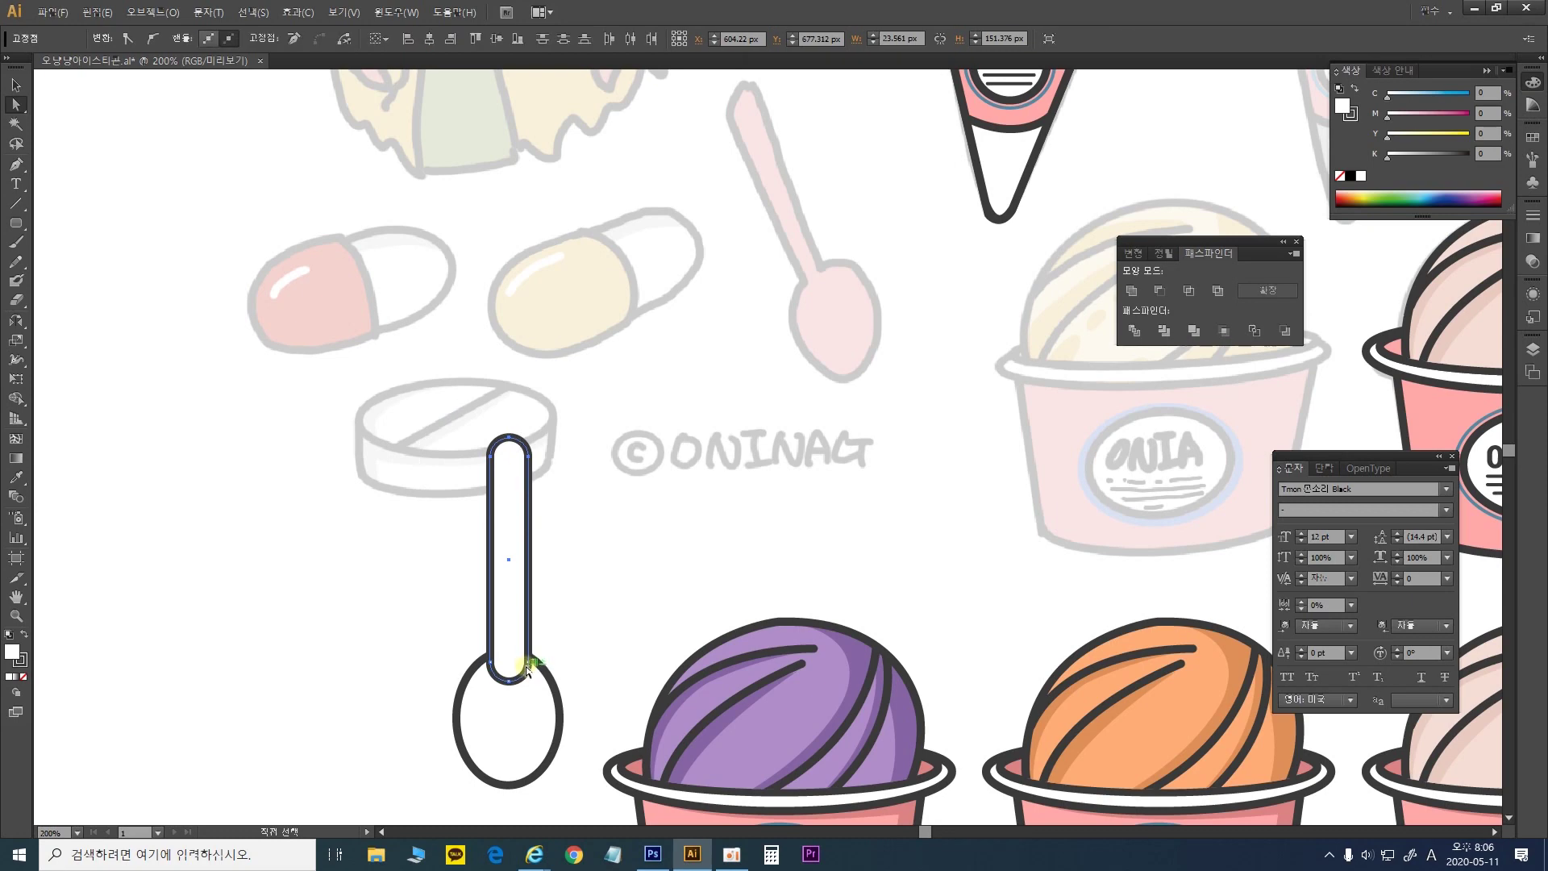
{"action": "left_click", "coordinate": [528, 664]}
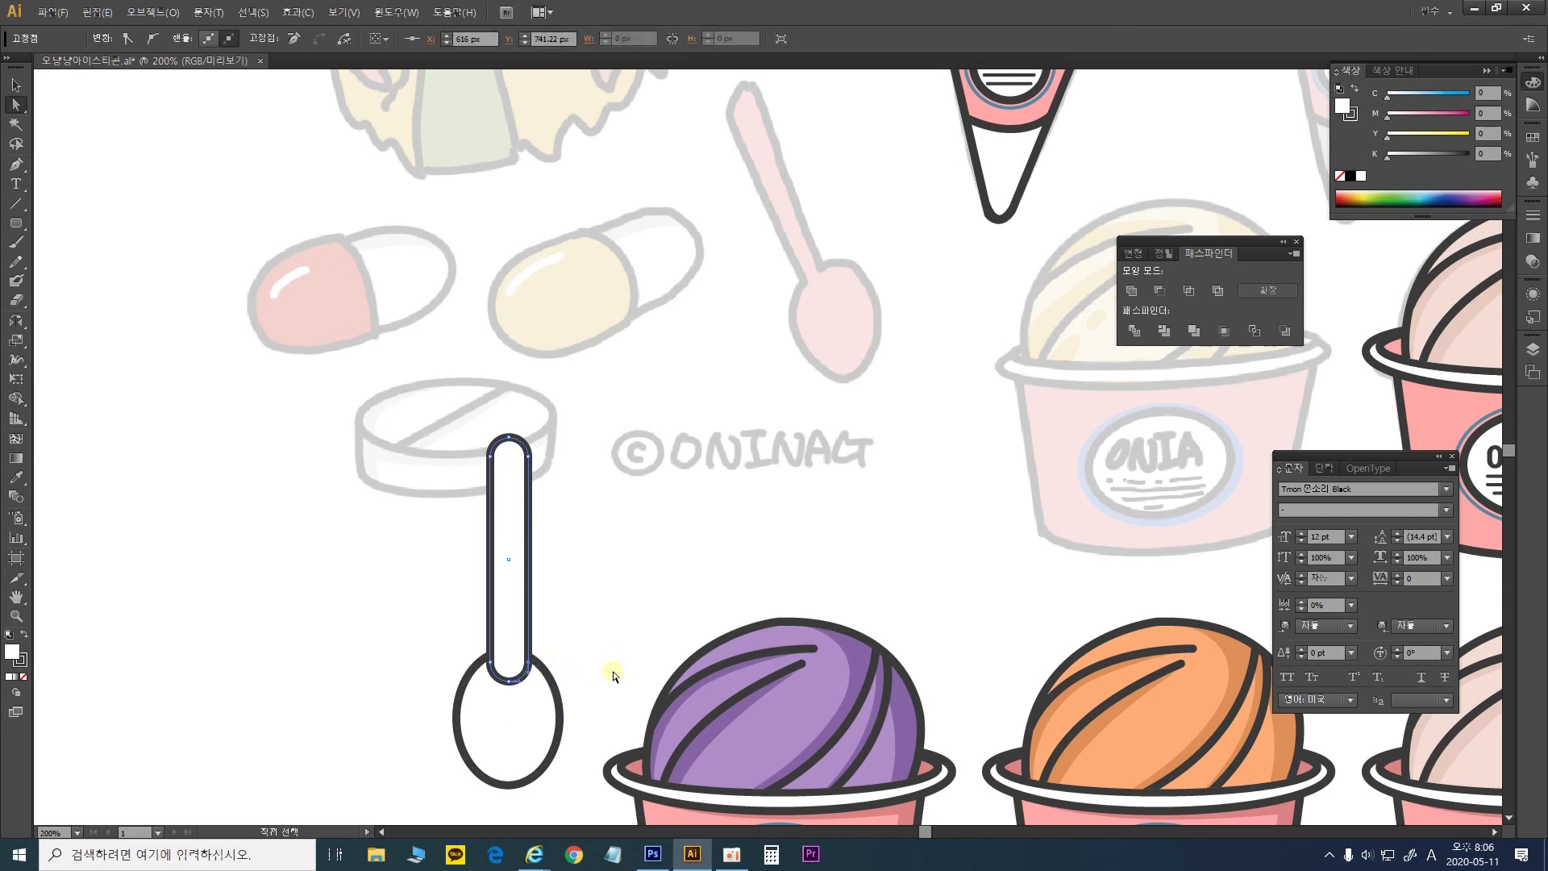
{"action": "key", "text": "Left"}
{"action": "key", "text": "Left"}
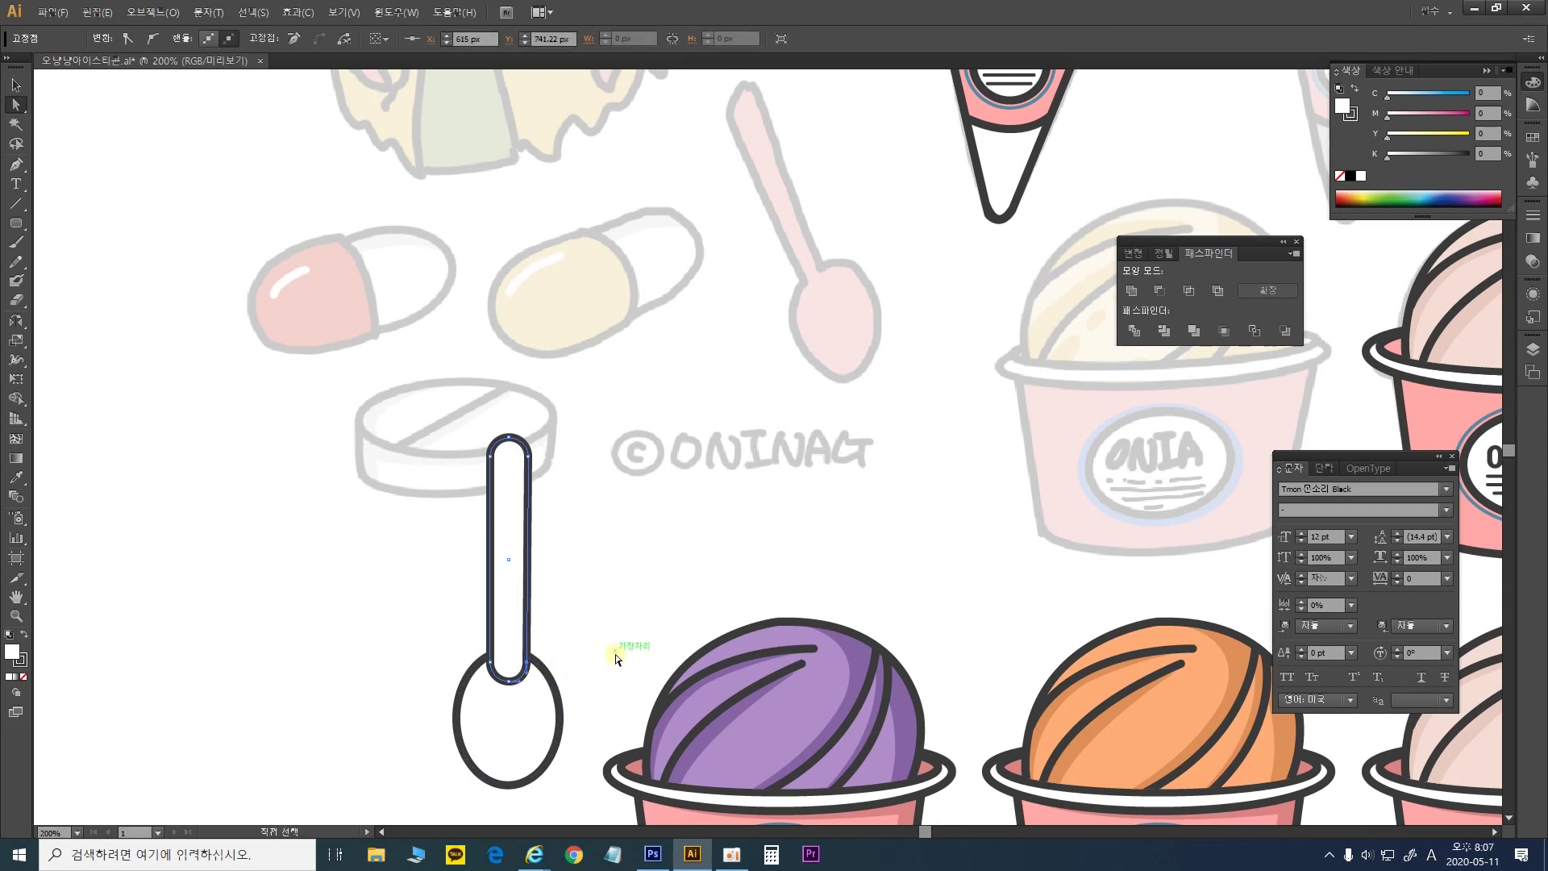
{"action": "left_click", "coordinate": [492, 664]}
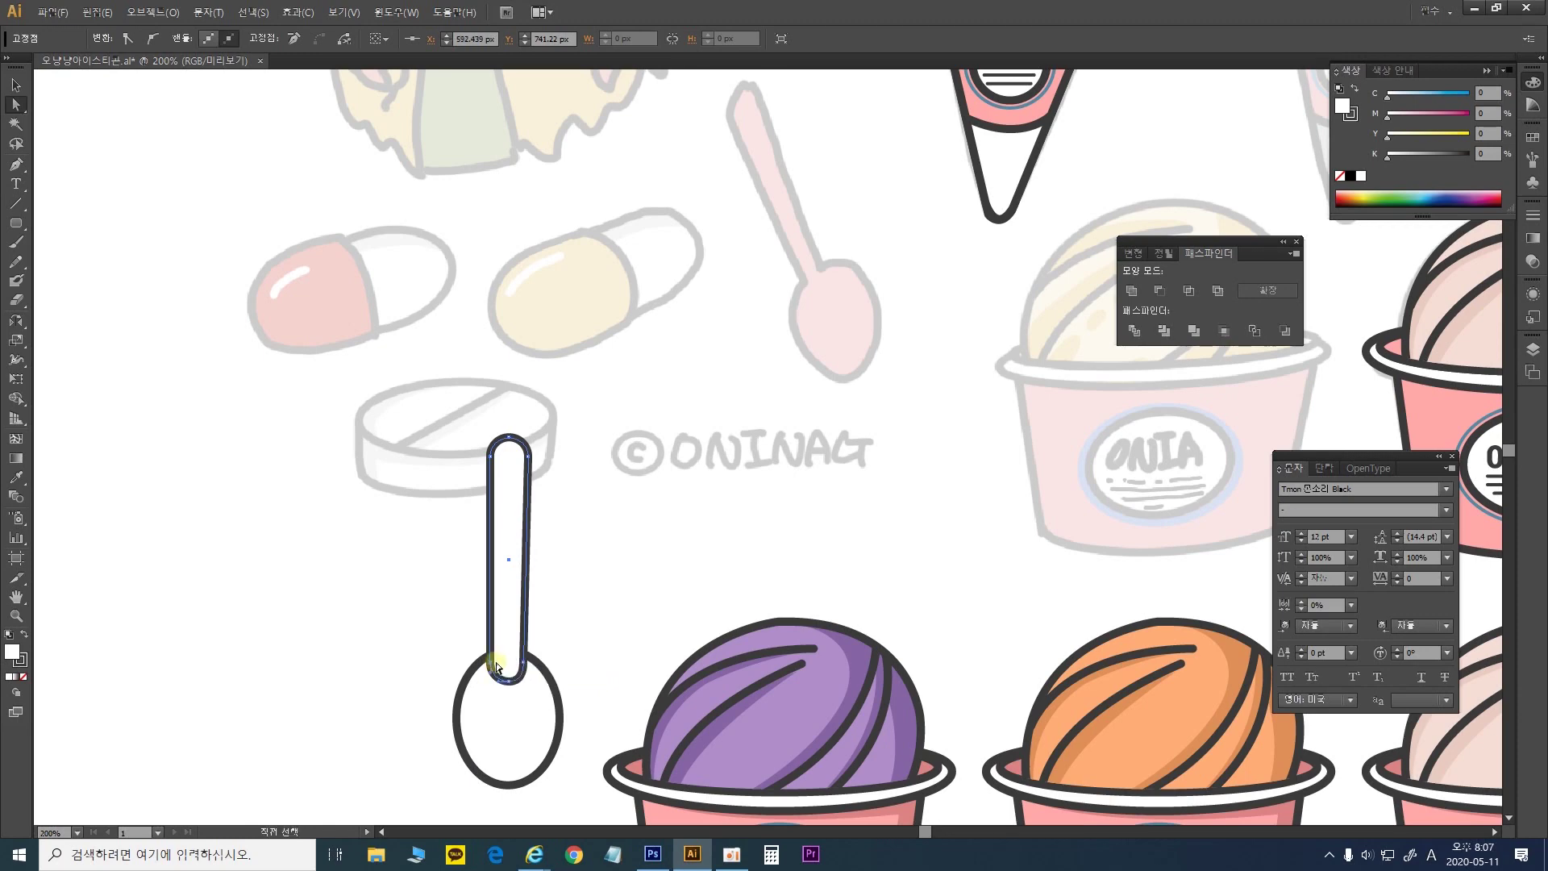
{"action": "key", "text": "Right"}
{"action": "key", "text": "Right"}
{"action": "key", "text": "Right"}
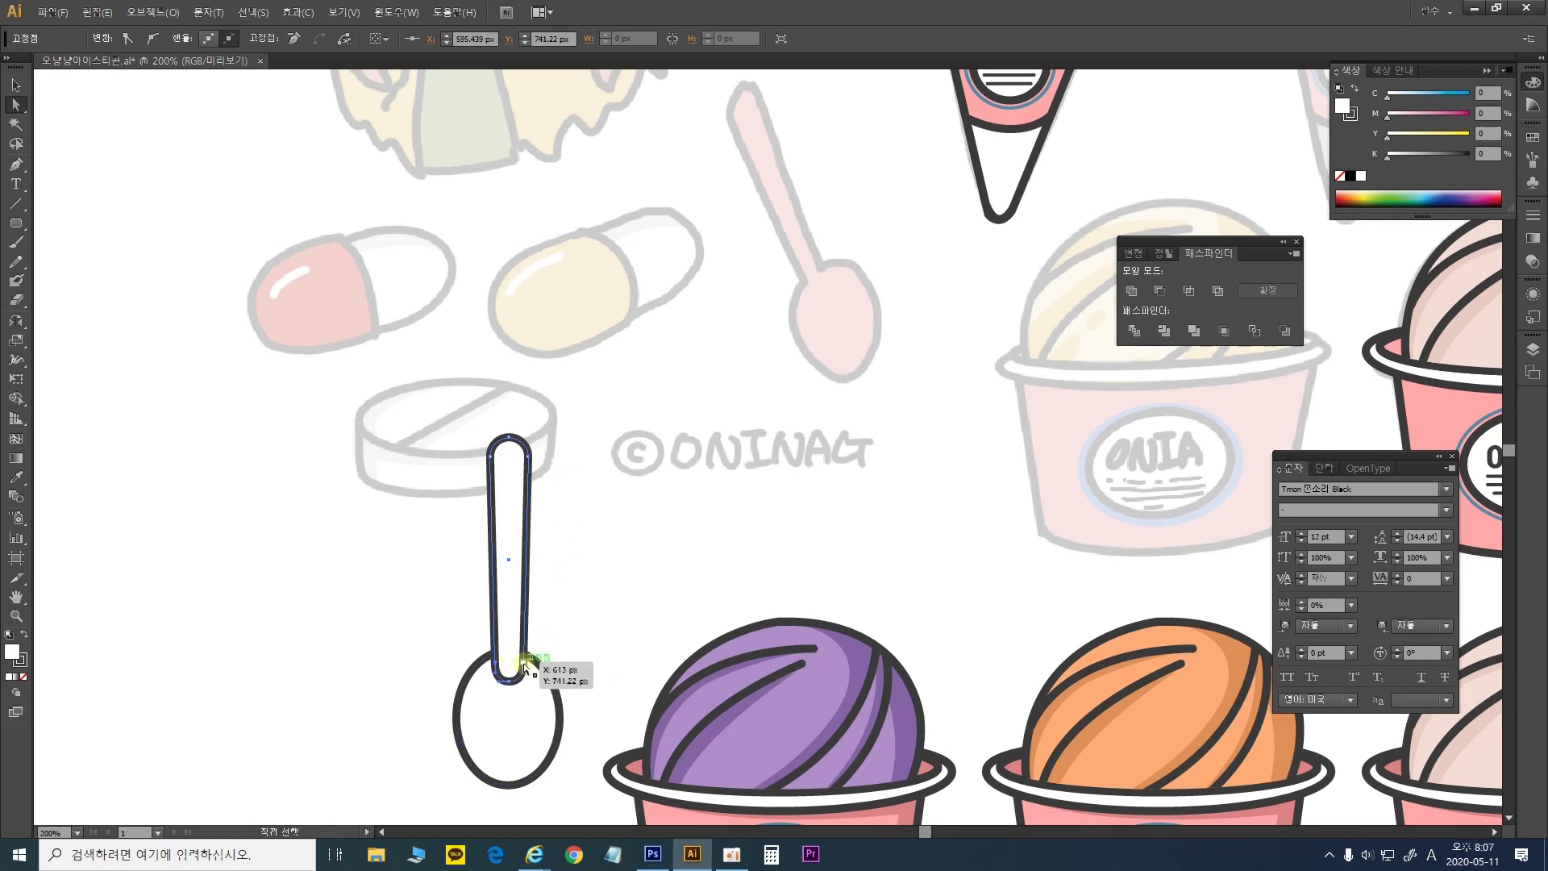
{"action": "key", "text": "ctrl+shift+a"}
Align the handle and the ellipse on their horizontal centres and unite them into one spoon shape
{"action": "left_click", "coordinate": [16, 85]}
{"action": "scroll", "coordinate": [352, 448], "scroll_direction": "down", "scroll_amount": 2}
{"action": "left_click_drag", "start_coordinate": [577, 771], "coordinate": [370, 448]}
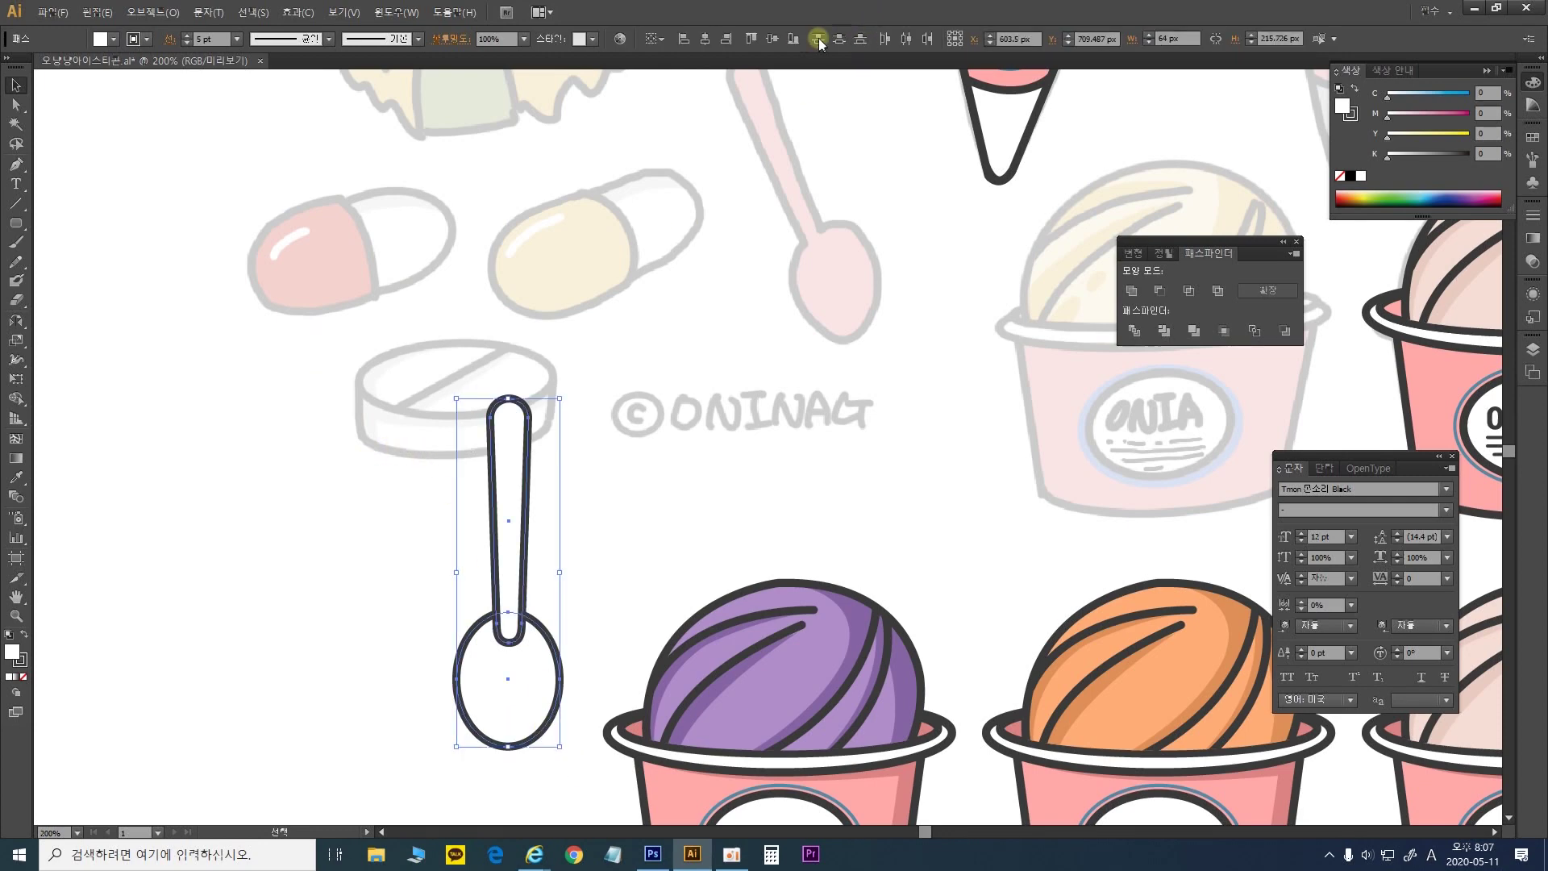
{"action": "left_click", "coordinate": [708, 40]}
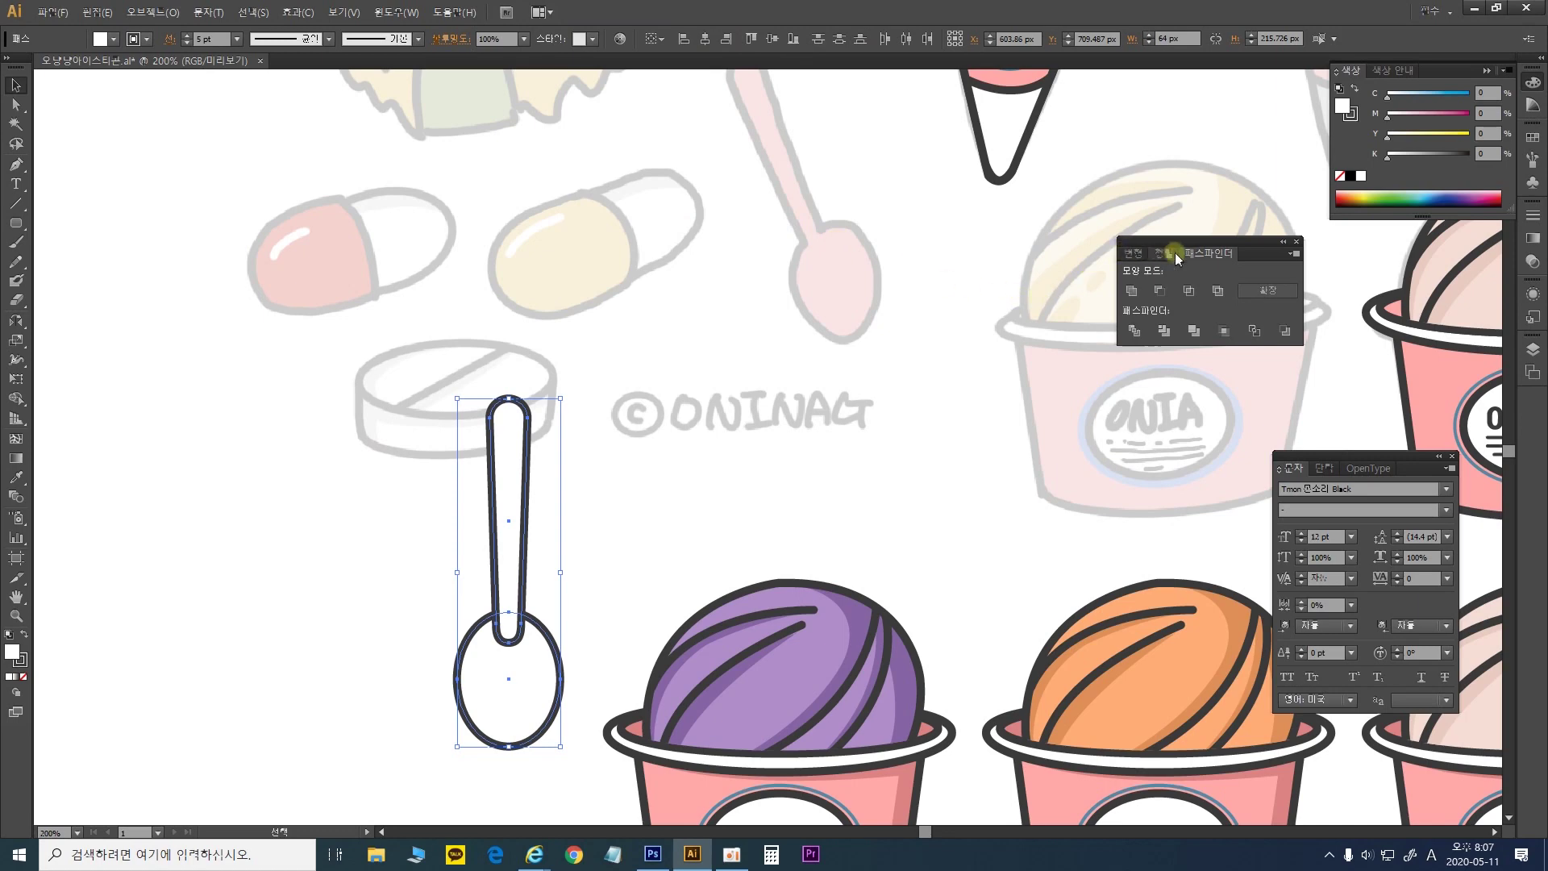
{"action": "left_click", "coordinate": [1135, 292]}
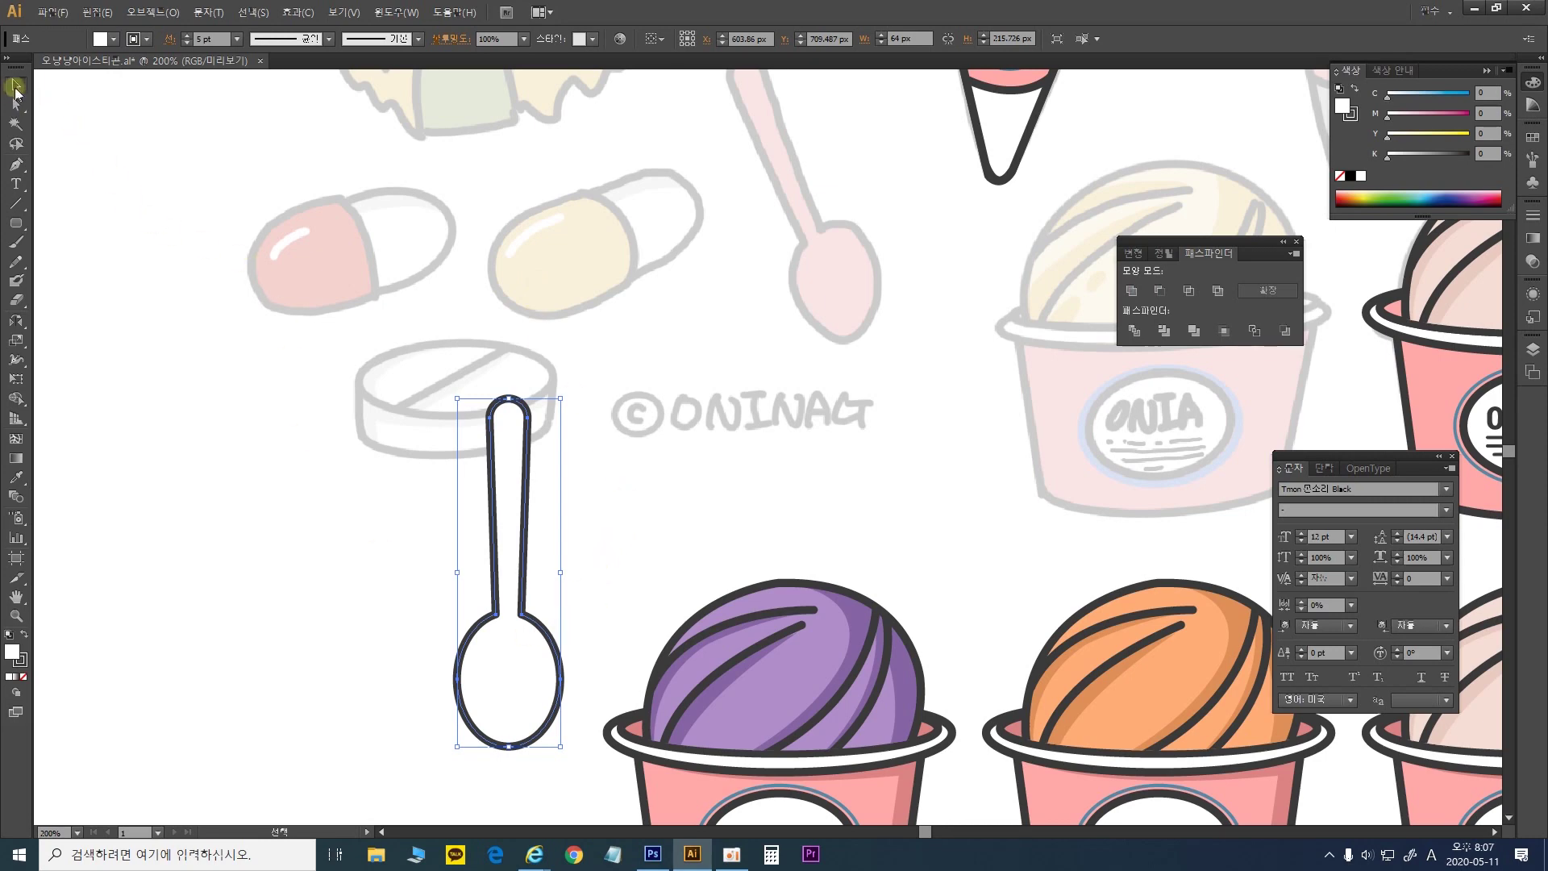
{"action": "left_click", "coordinate": [669, 408]}
Fill the spoon with the pink sampled from the cone's wrapper
{"action": "left_click_drag", "start_coordinate": [709, 456], "coordinate": [708, 345]}
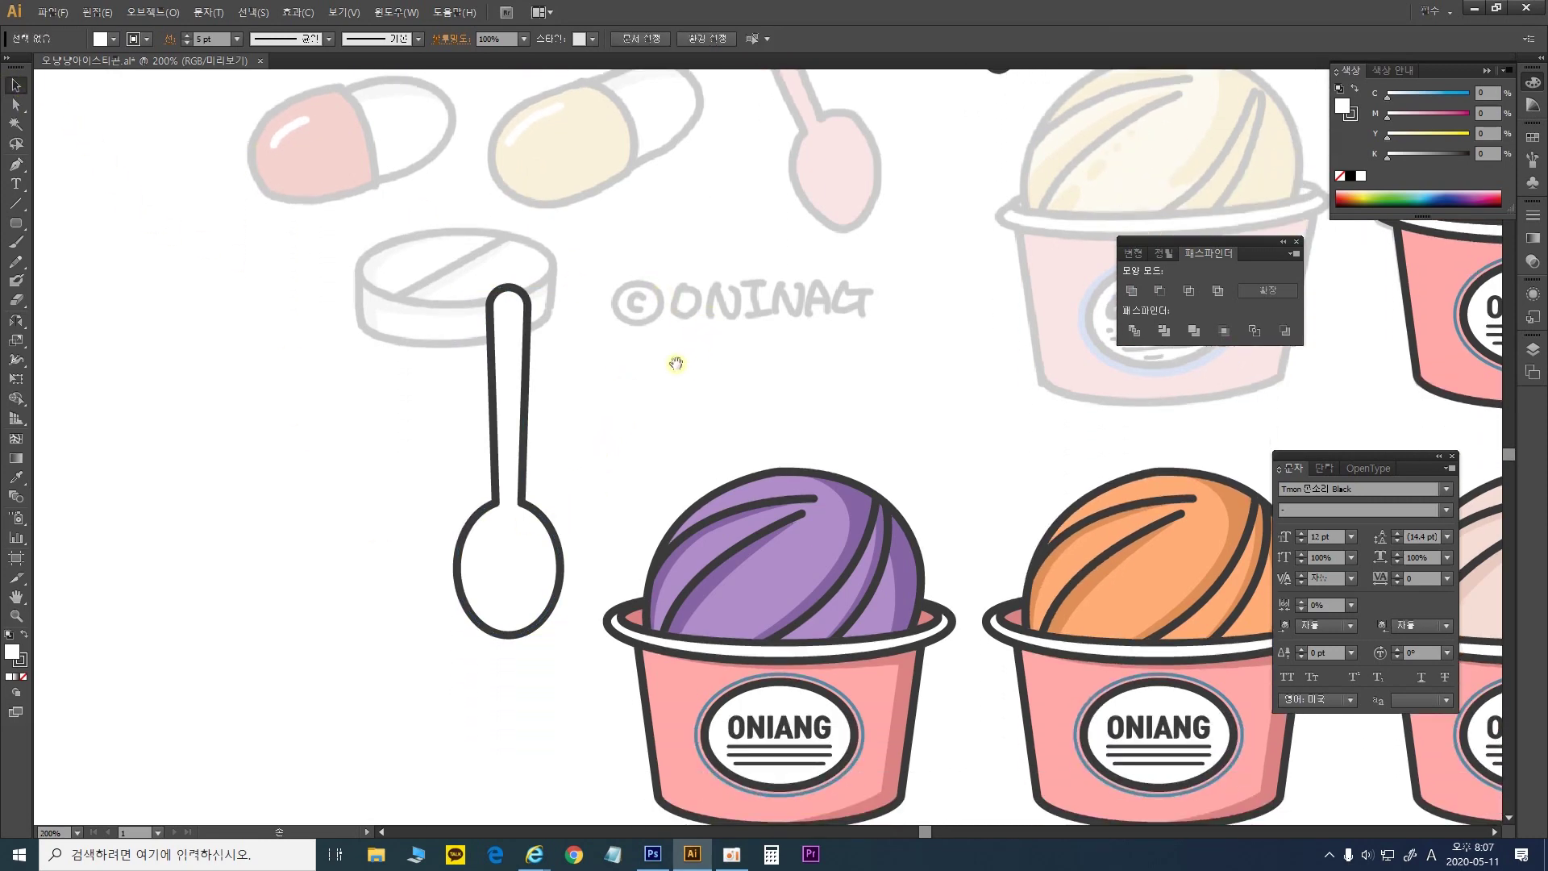
{"action": "left_click", "coordinate": [501, 360]}
{"action": "left_click", "coordinate": [24, 479]}
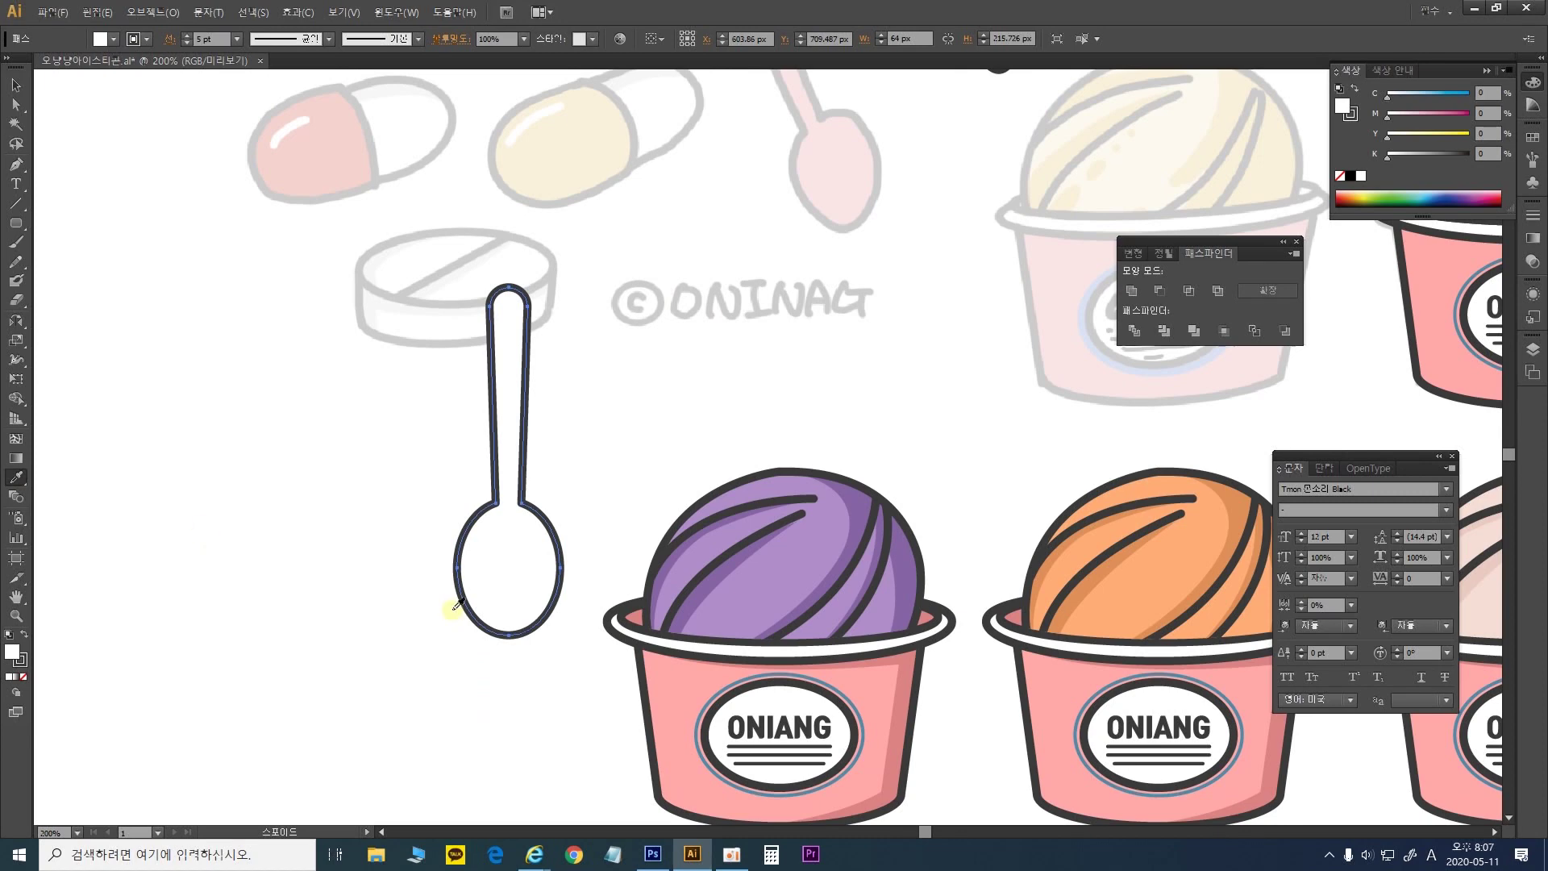
{"action": "left_click_drag", "start_coordinate": [917, 335], "coordinate": [897, 465]}
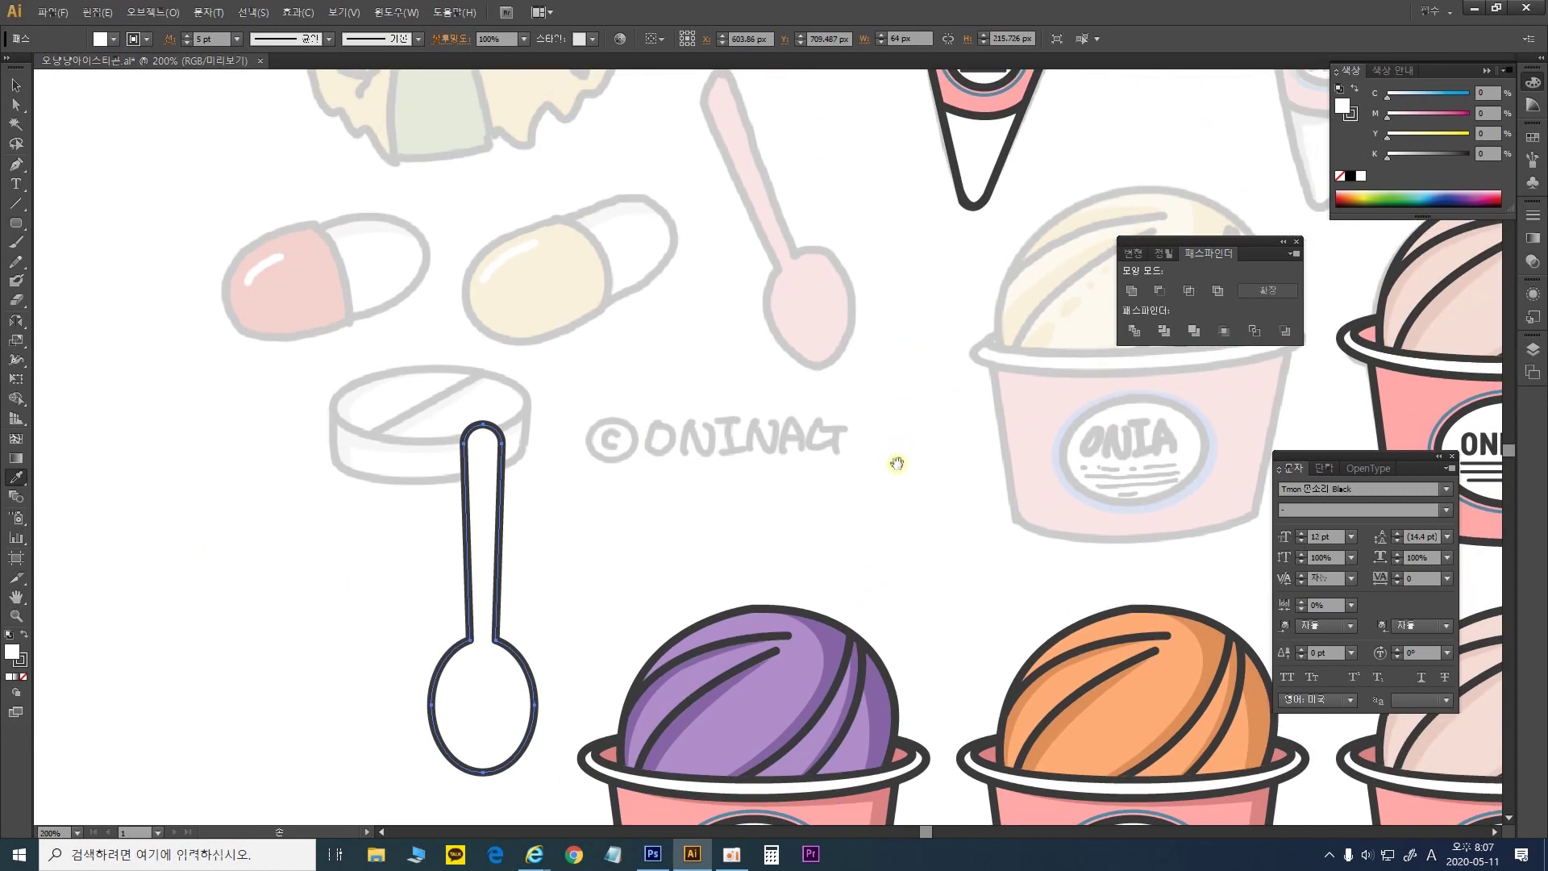
{"action": "left_click", "coordinate": [980, 101]}
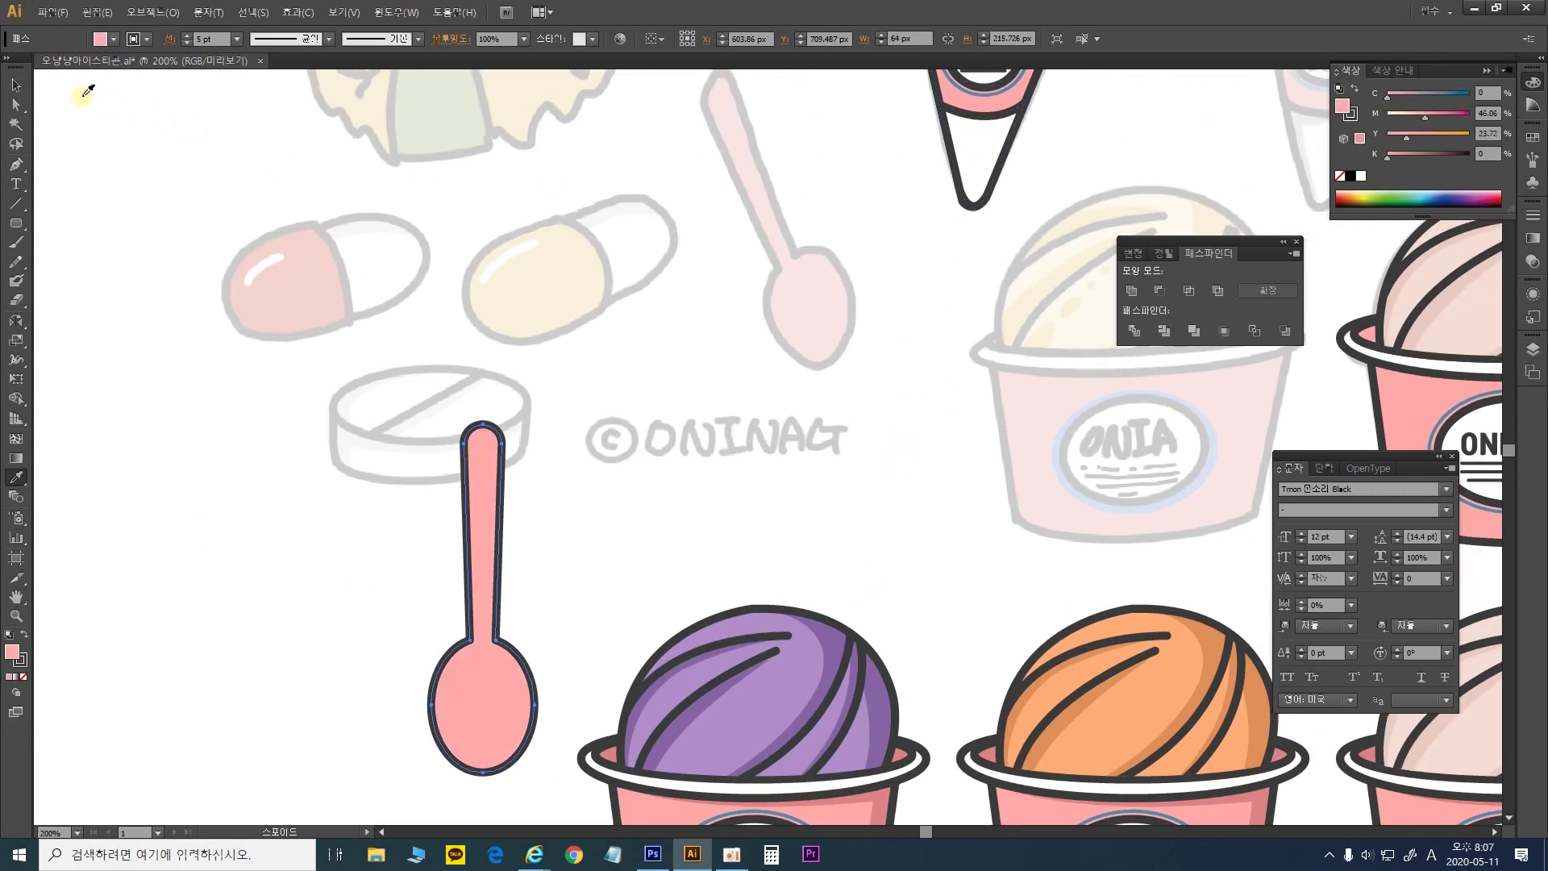
Scale the pink spoon down proportionally around its centre to roughly three quarters of its size
{"action": "left_click", "coordinate": [16, 85]}
{"action": "left_click_drag", "start_coordinate": [712, 555], "coordinate": [745, 325]}
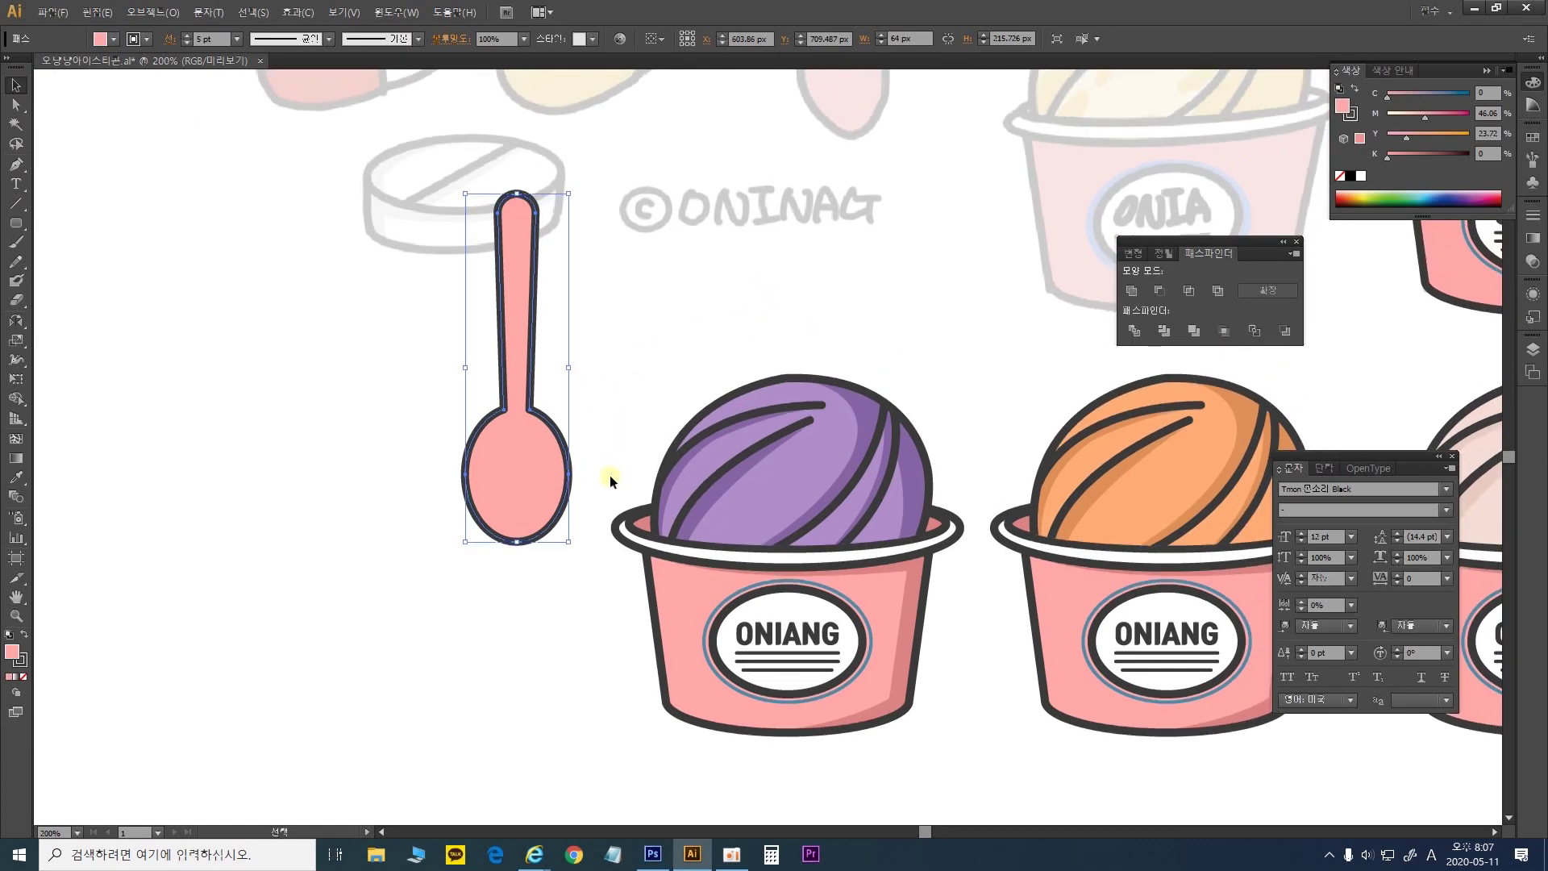
{"action": "left_click_drag", "start_coordinate": [572, 194], "coordinate": [562, 250]}
{"action": "left_click", "coordinate": [625, 317]}
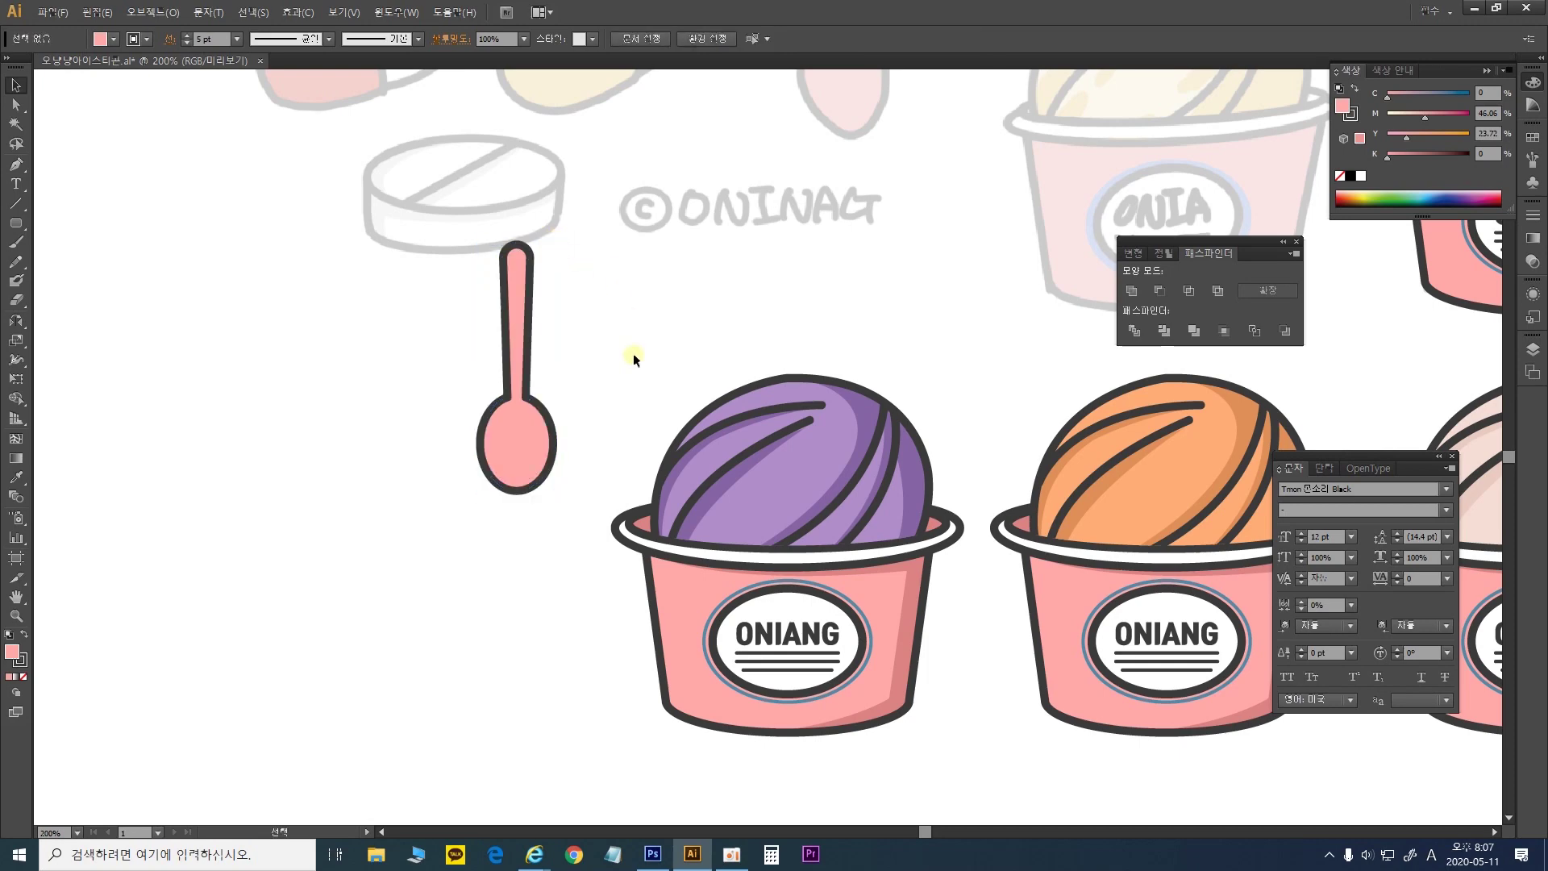
Duplicate the pink spoon and place the copy between the purple and orange scoops
{"action": "left_click_drag", "start_coordinate": [551, 524], "coordinate": [1048, 396]}
{"action": "key", "text": "ctrl+z"}
{"action": "key", "text": "ctrl+0"}
{"action": "key", "text": "ctrl+plus"}
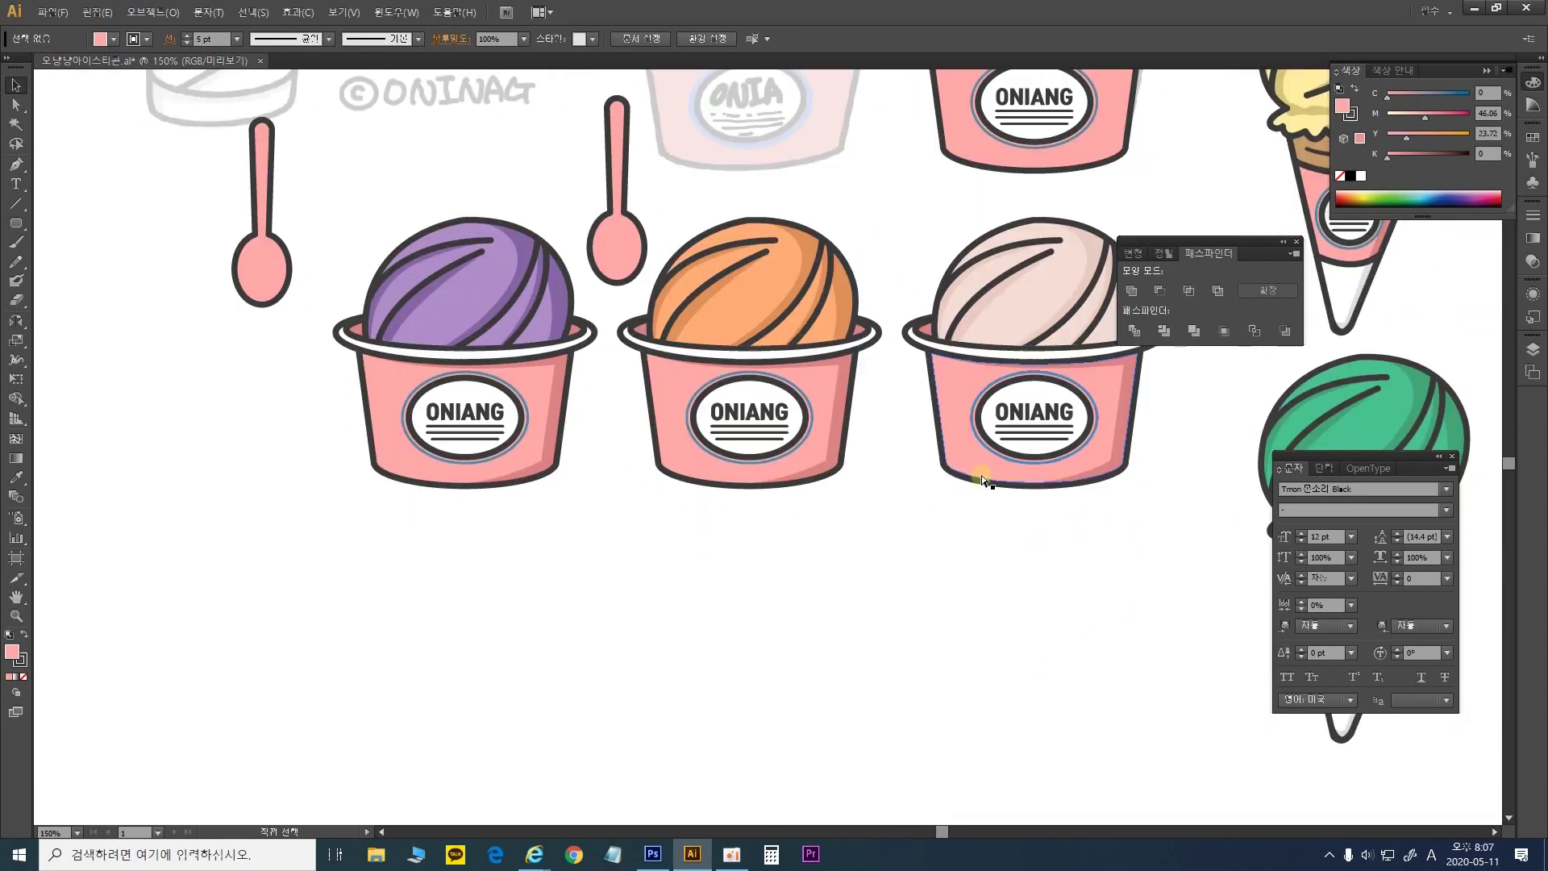
Duplicate the pale pink cup at the end of the row and place the copy below it with a clear gap
{"action": "key", "text": "ctrl+plus"}
{"action": "scroll", "coordinate": [980, 472], "scroll_direction": "right", "scroll_amount": 3}
{"action": "left_click_drag", "start_coordinate": [919, 242], "coordinate": [937, 578]}
{"action": "key", "text": "ctrl+minus"}
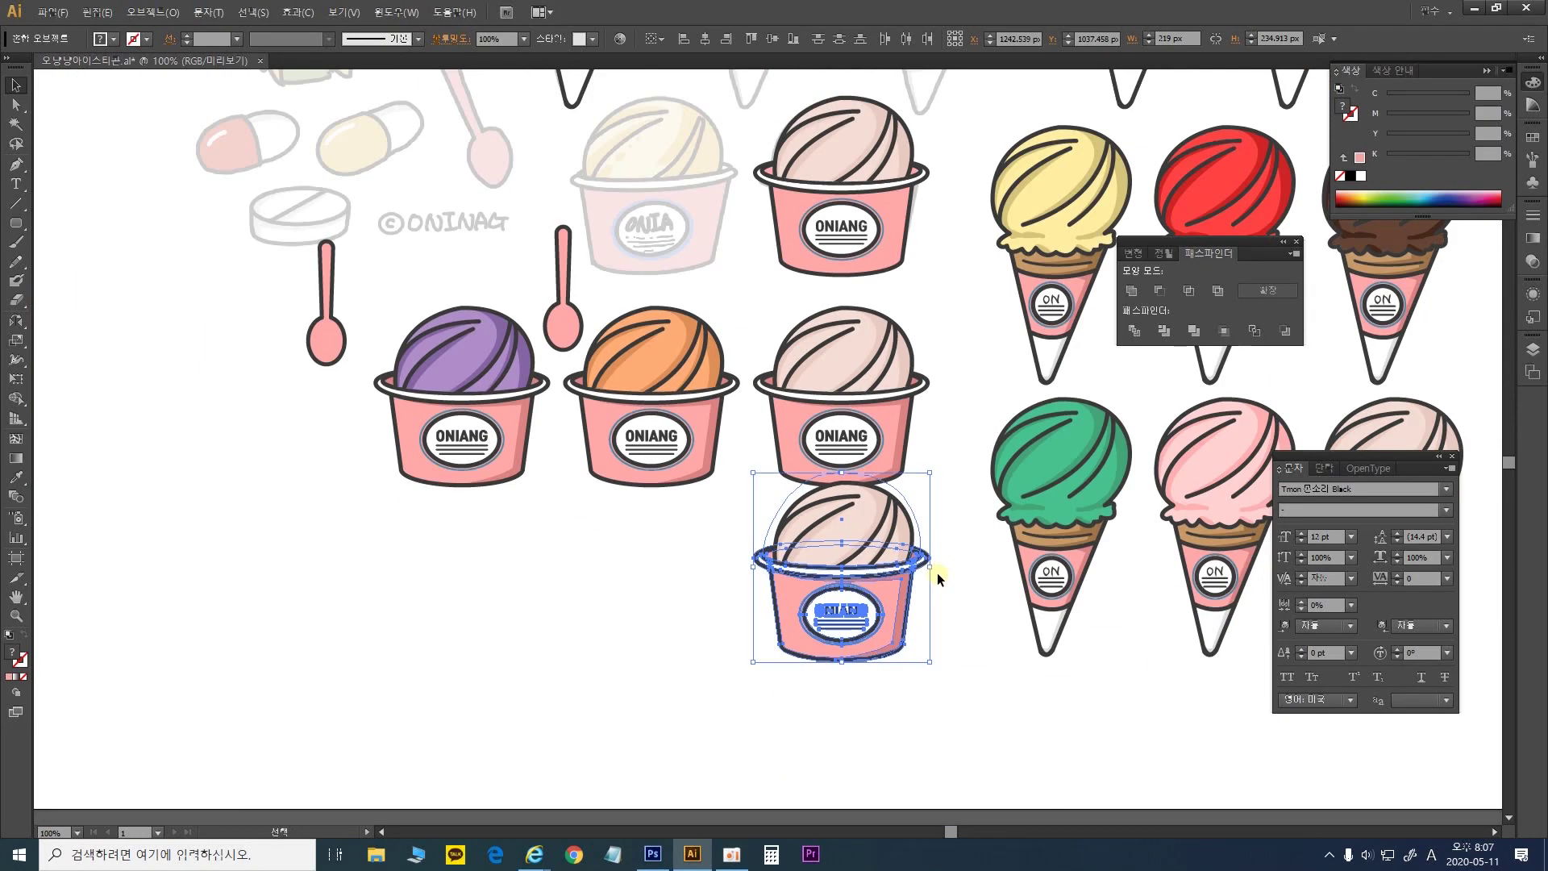
{"action": "left_click_drag", "start_coordinate": [863, 579], "coordinate": [863, 702]}
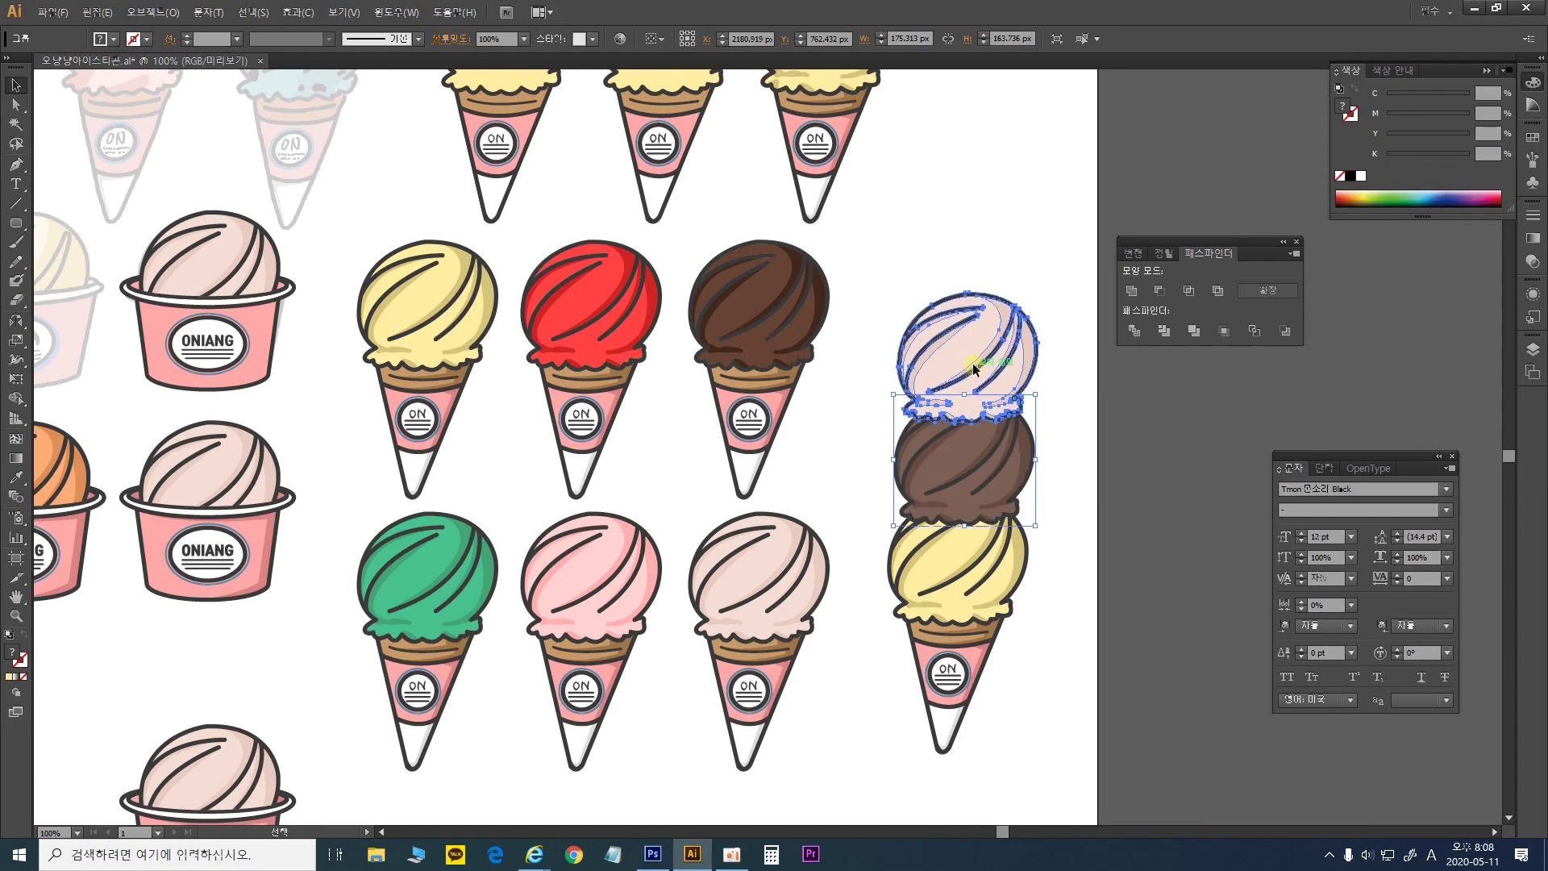
Copy the brown middle scoop of the triple-scoop cone and place it on top of the lowest cup's pale pink scoop
{"action": "left_click", "coordinate": [974, 369]}
{"action": "left_click_drag", "start_coordinate": [940, 468], "coordinate": [937, 446]}
{"action": "left_click_drag", "start_coordinate": [927, 517], "coordinate": [1101, 401]}
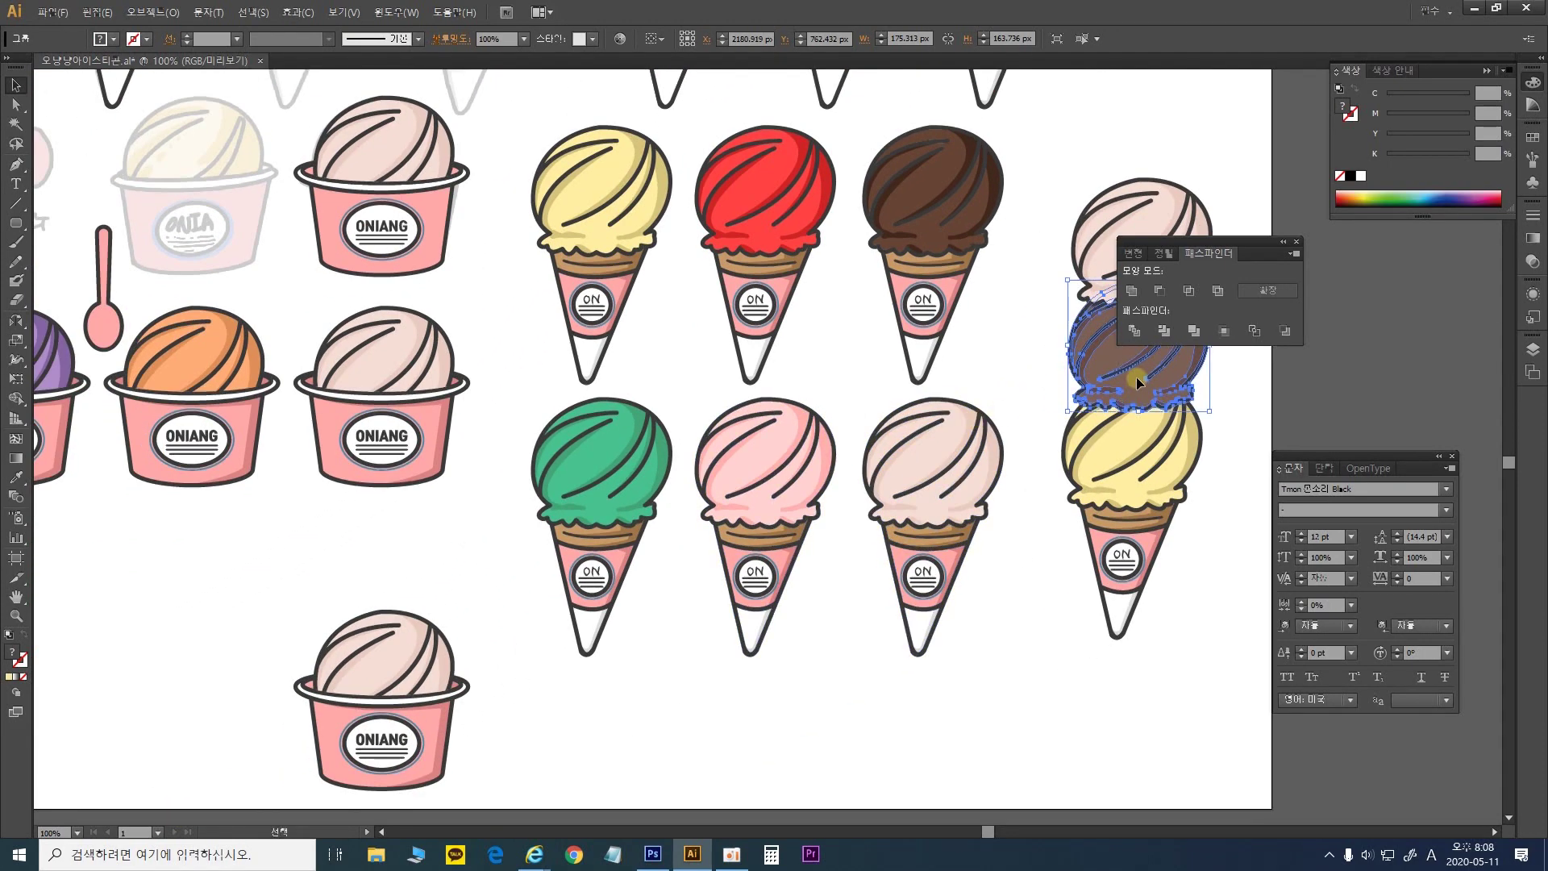
{"action": "key", "text": "ctrl+v"}
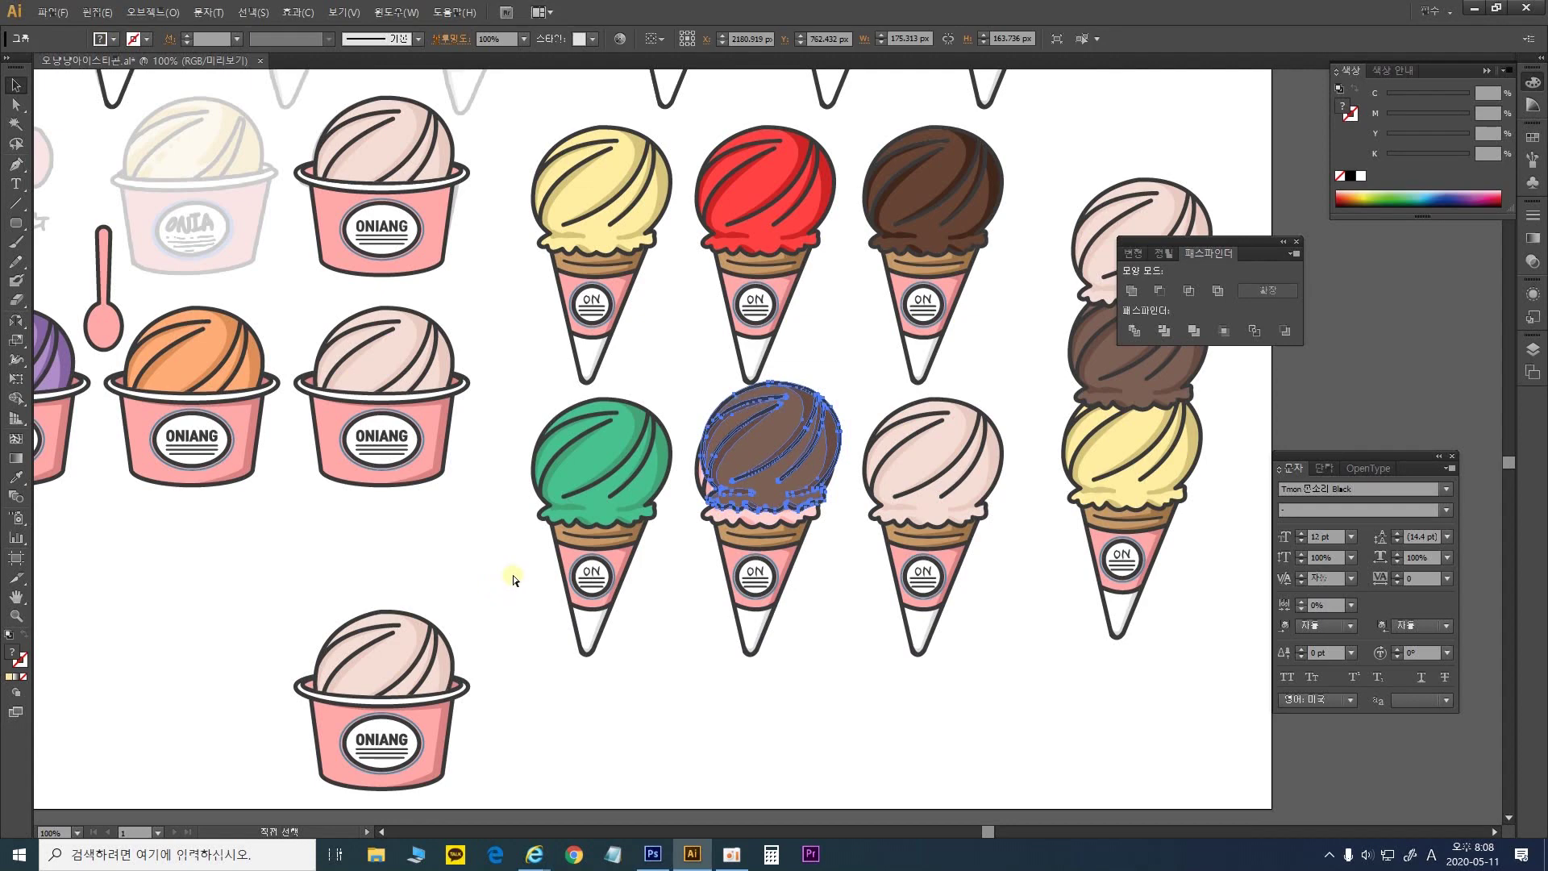
{"action": "left_click_drag", "start_coordinate": [803, 438], "coordinate": [420, 573]}
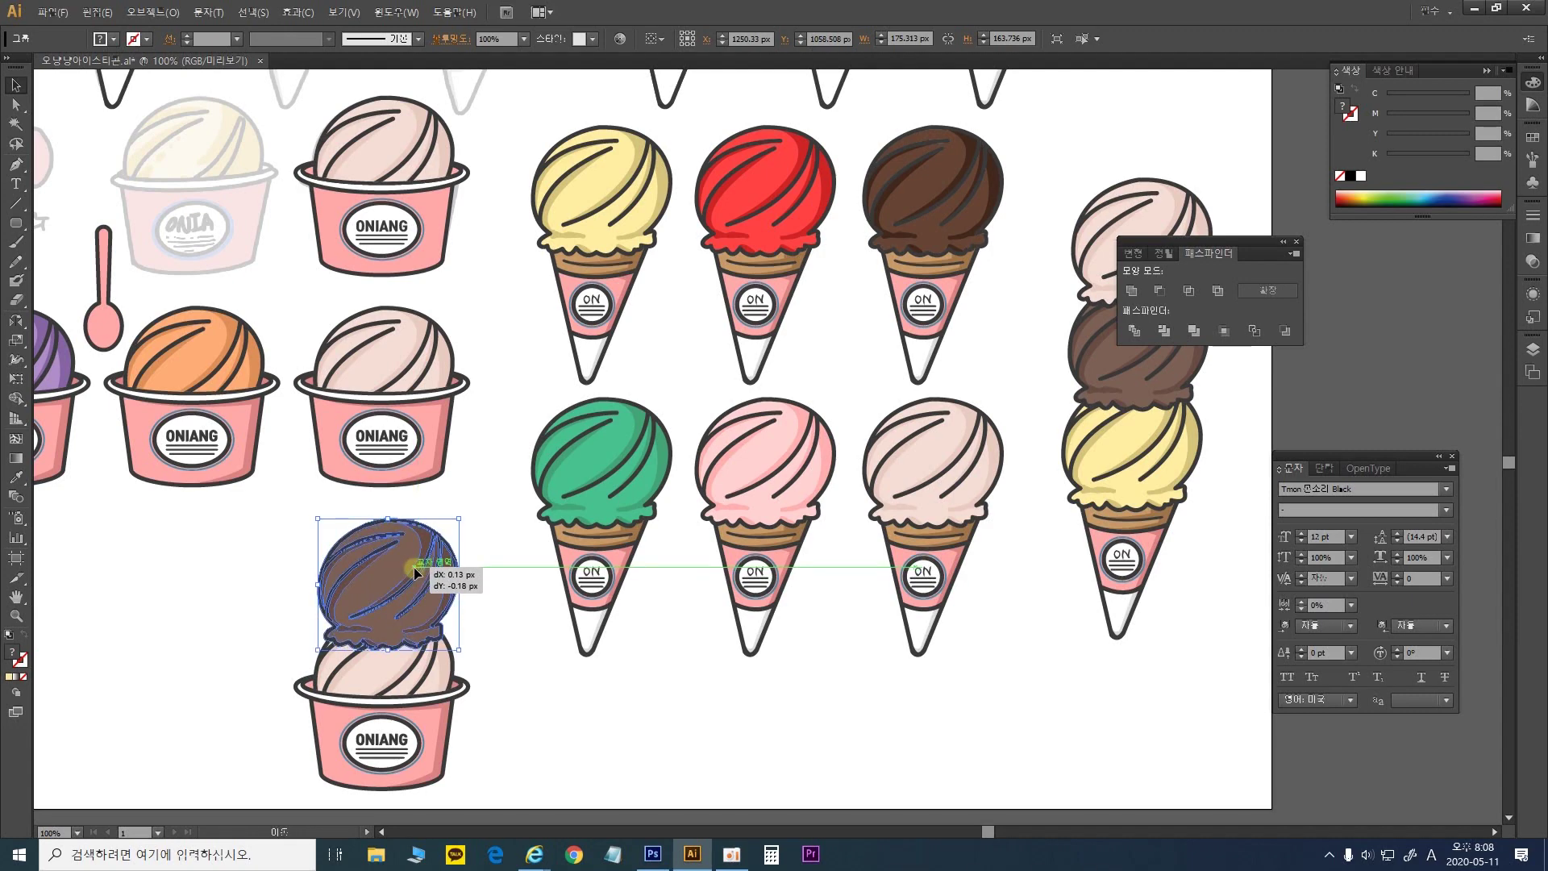
{"action": "left_click", "coordinate": [523, 580]}
Place a pink spoon just to the right of the two-scoop cup
{"action": "left_click_drag", "start_coordinate": [523, 581], "coordinate": [927, 491]}
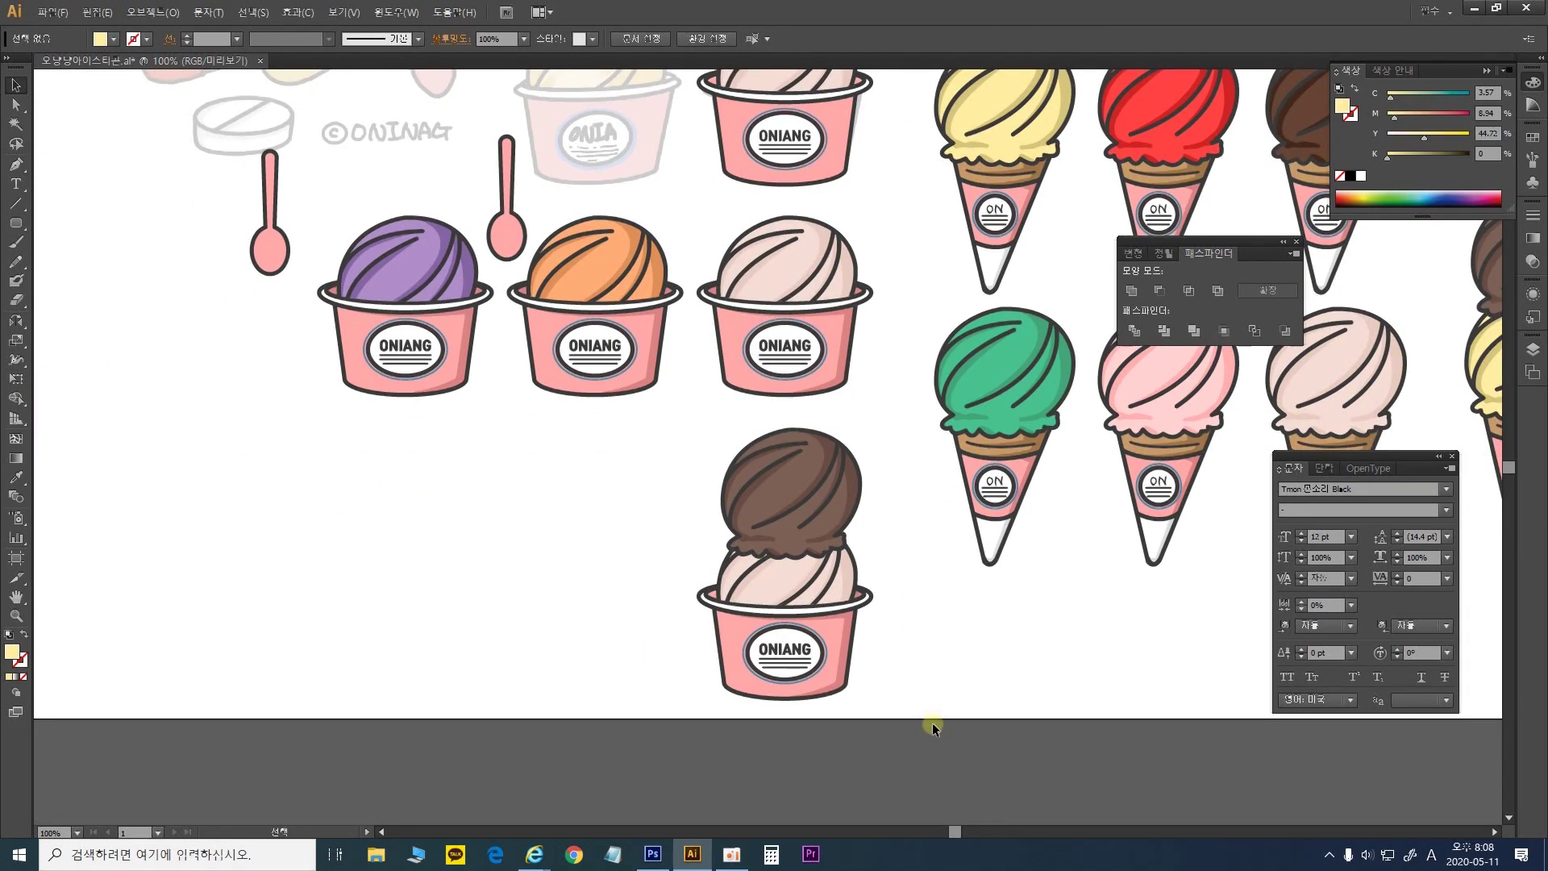
{"action": "left_click_drag", "start_coordinate": [934, 726], "coordinate": [693, 428]}
{"action": "left_click_drag", "start_coordinate": [842, 440], "coordinate": [854, 500]}
{"action": "left_click", "coordinate": [693, 476]}
{"action": "left_click_drag", "start_coordinate": [526, 242], "coordinate": [924, 563]}
{"action": "left_click", "coordinate": [941, 746]}
Nudge the brown scoop slightly to the right to centre it over the pale pink scoop
{"action": "scroll", "coordinate": [816, 766], "scroll_direction": "up", "scroll_amount": 1}
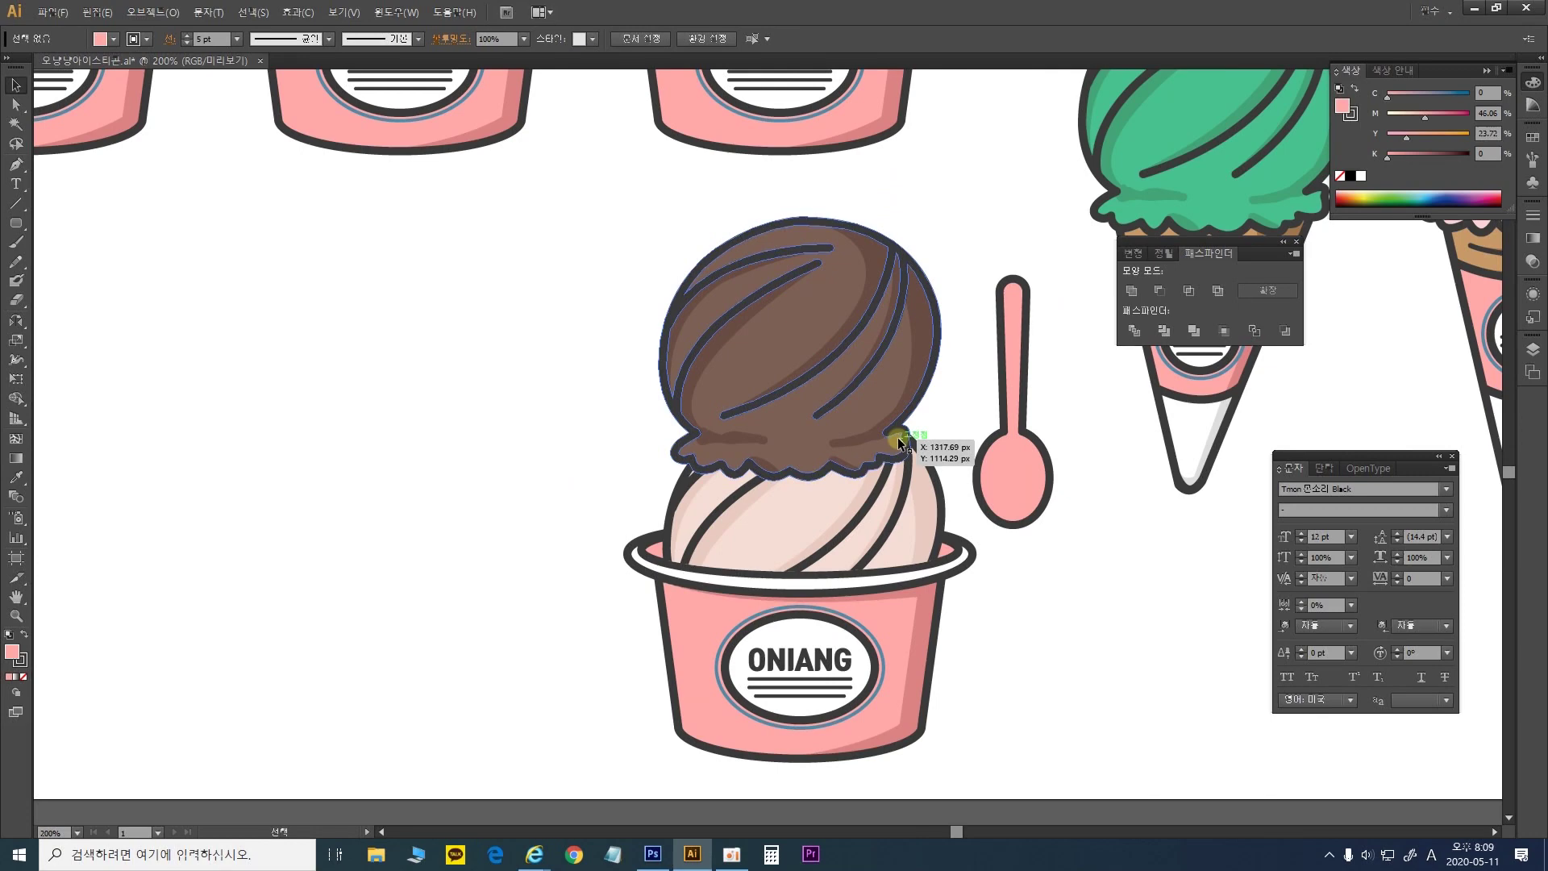
{"action": "left_click_drag", "start_coordinate": [864, 311], "coordinate": [875, 313]}
{"action": "left_click", "coordinate": [1092, 505]}
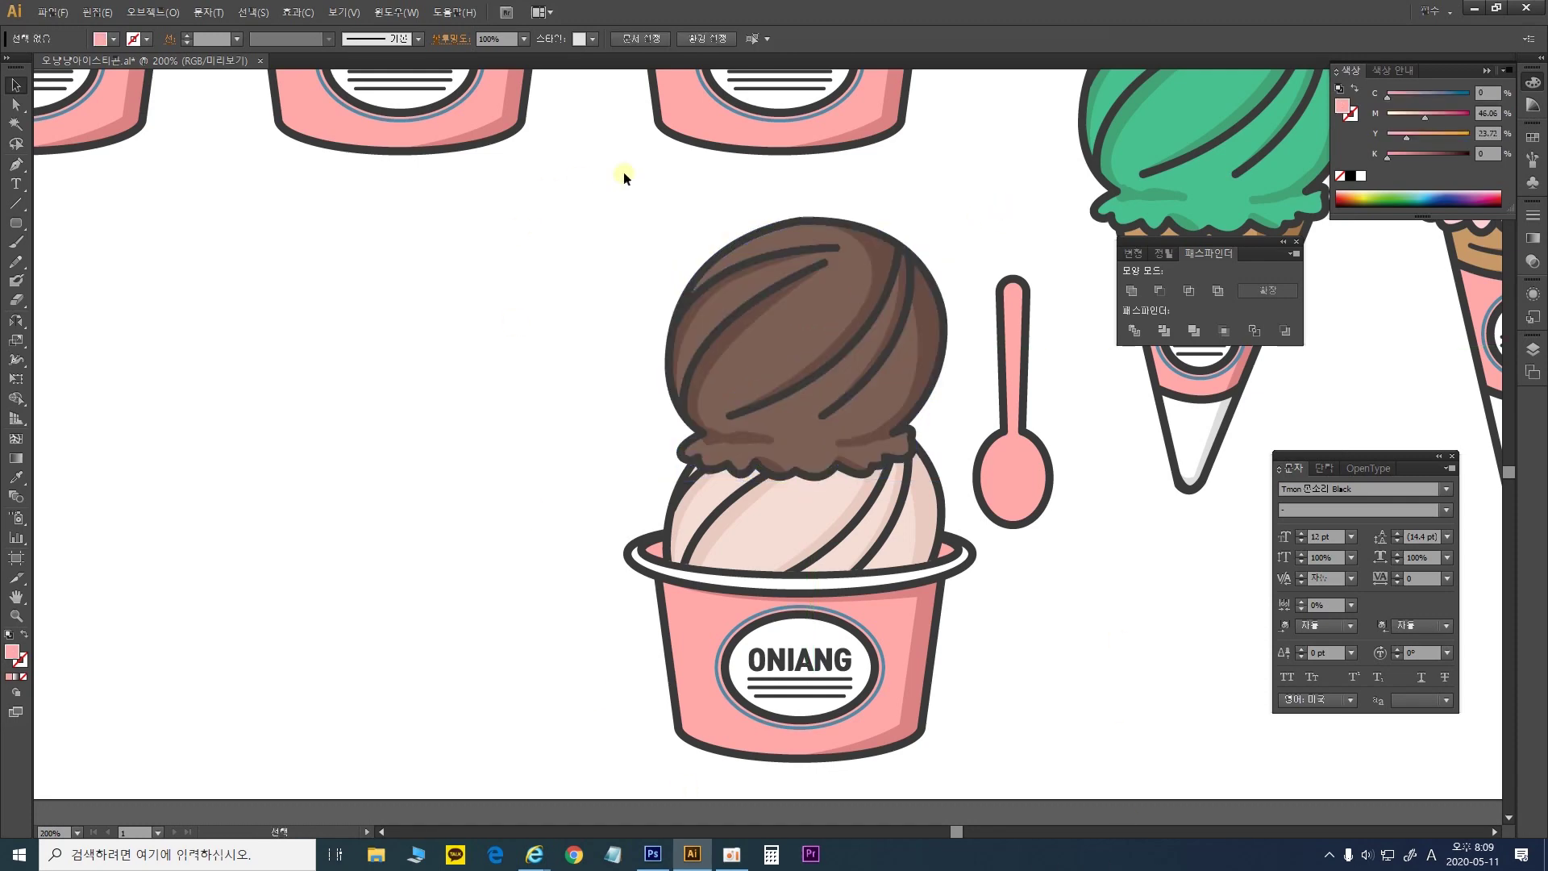
Move the spoon to the left side of the two-scoop cup, tilt it diagonally and tuck its bowl behind the brown scoop
{"action": "left_click_drag", "start_coordinate": [1033, 452], "coordinate": [750, 499]}
{"action": "left_click", "coordinate": [1017, 470]}
{"action": "left_click_drag", "start_coordinate": [518, 324], "coordinate": [588, 334]}
{"action": "left_click", "coordinate": [1001, 443]}
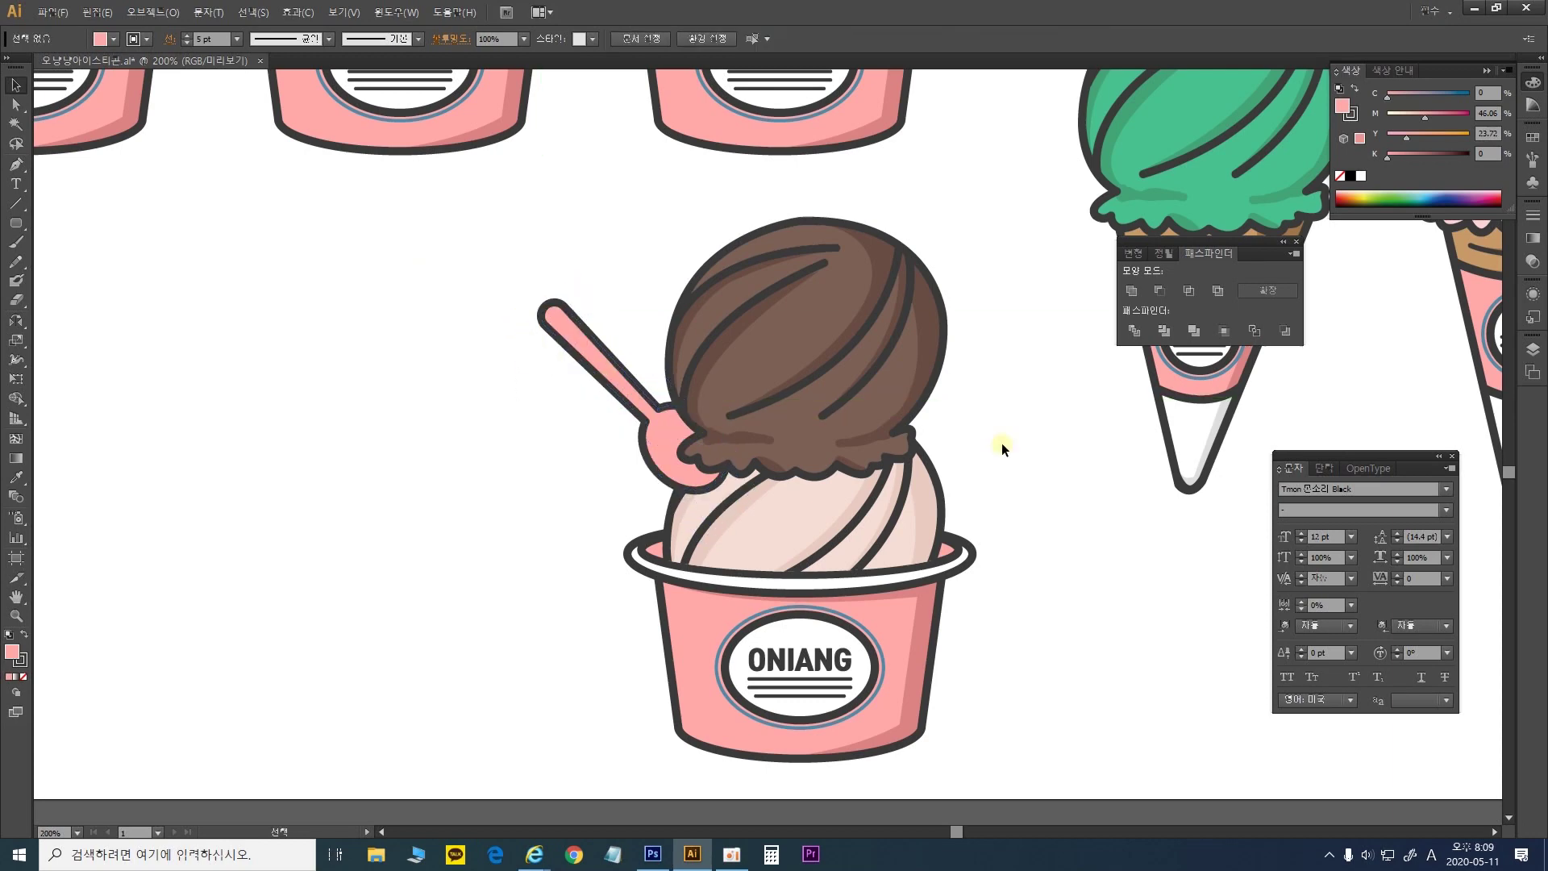